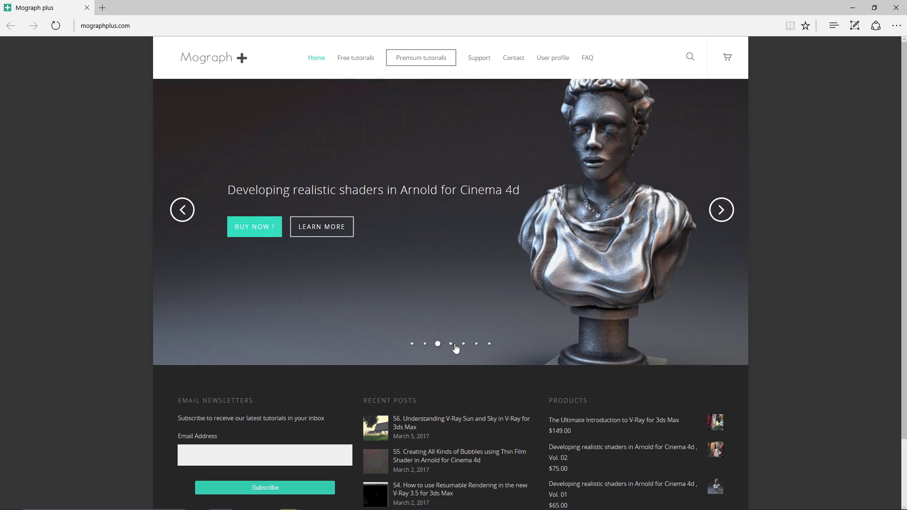
Browse the featured course slides on the Mograph Plus home page
{"action": "left_click", "coordinate": [452, 344]}
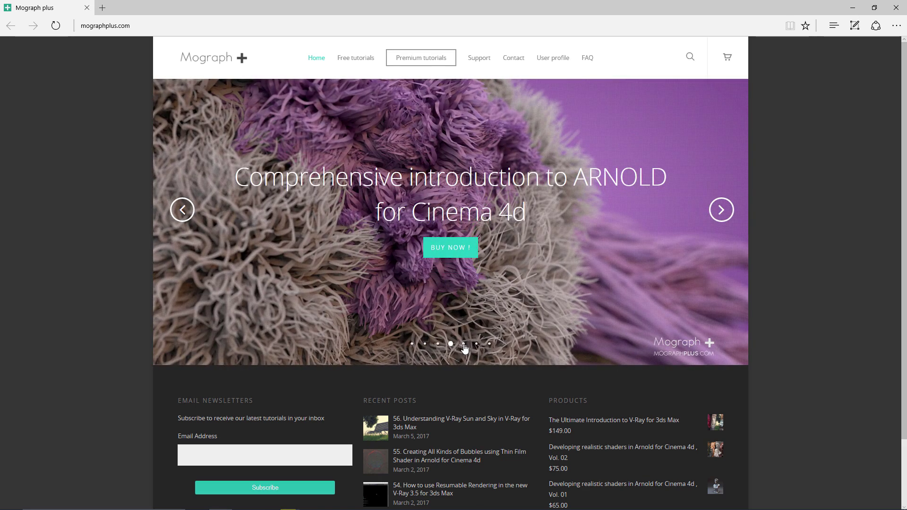
{"action": "left_click", "coordinate": [464, 344]}
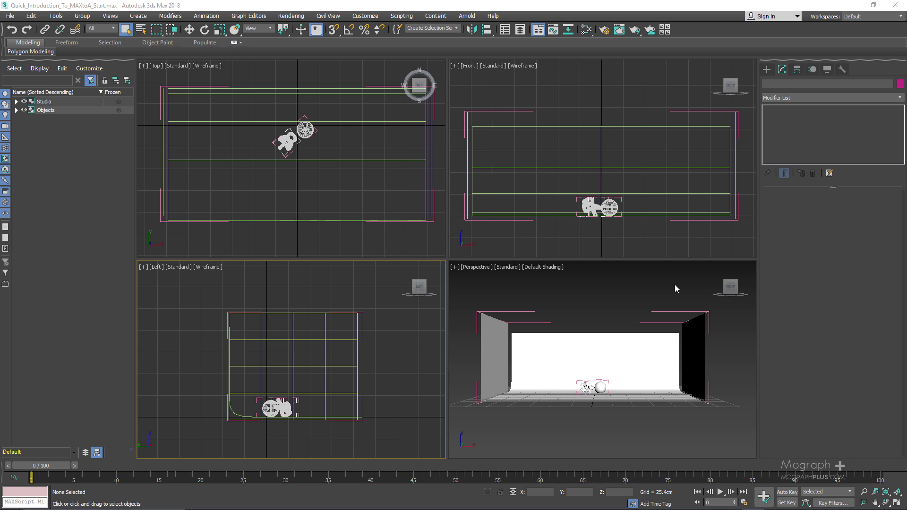
Examine the abstract object, the sphere and the surrounding studio backdrop in the maximized Perspective view
{"action": "left_click", "coordinate": [676, 288]}
{"action": "key", "text": "alt+w"}
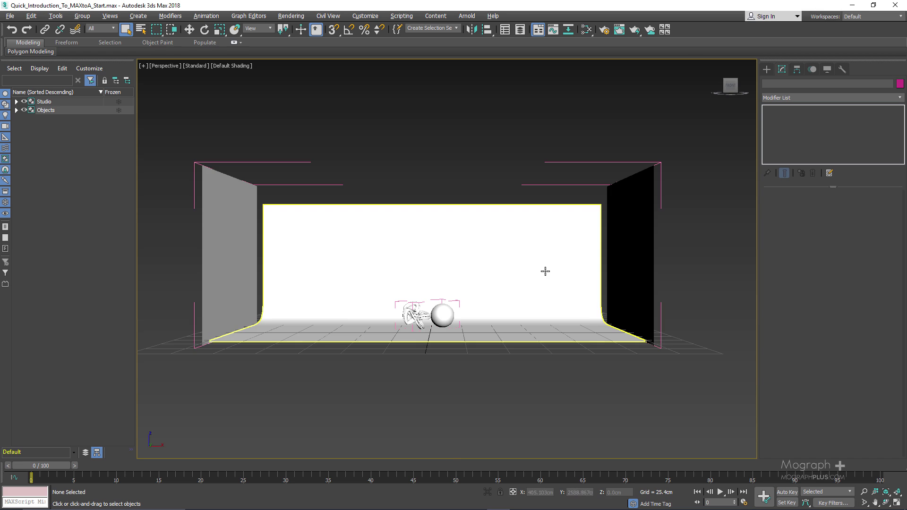
{"action": "middle_click_drag", "start_coordinate": [486, 233], "coordinate": [500, 216], "text": "alt"}
{"action": "scroll", "coordinate": [441, 349], "scroll_direction": "up", "scroll_amount": 10}
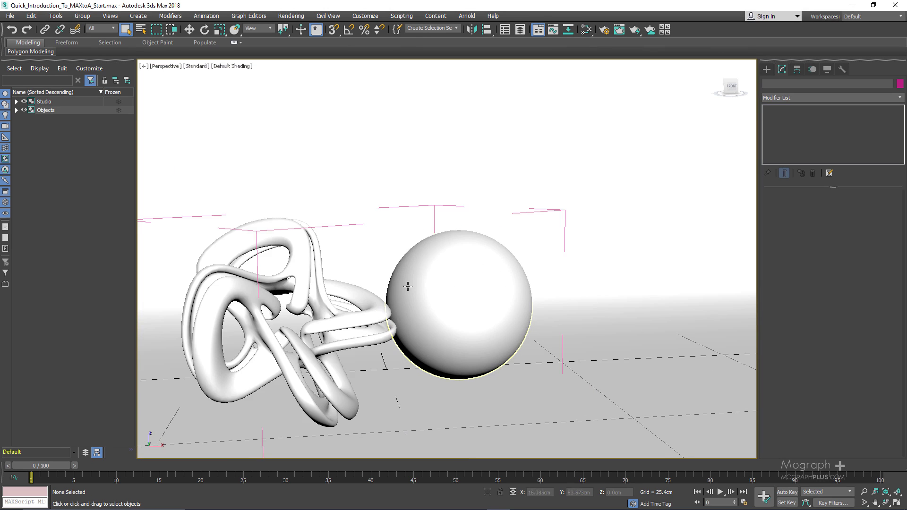
{"action": "left_click", "coordinate": [321, 297]}
{"action": "scroll", "coordinate": [529, 237], "scroll_direction": "down", "scroll_amount": 10}
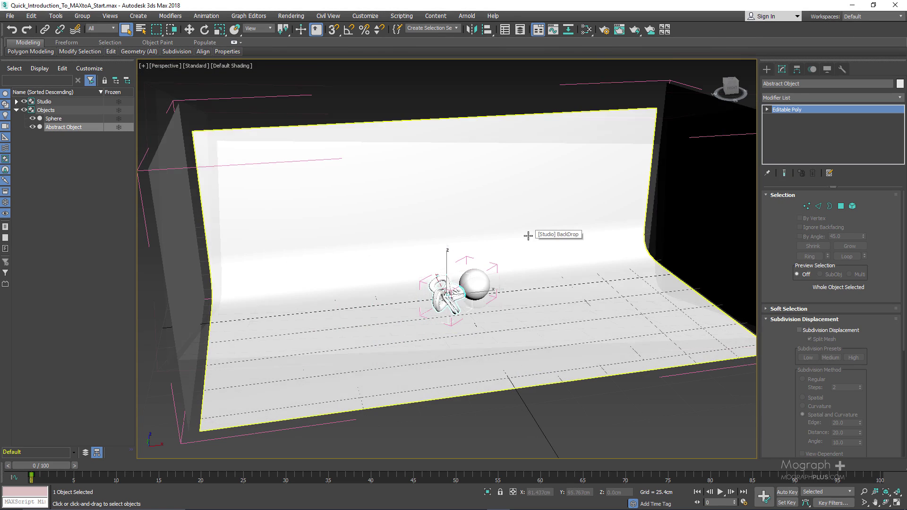
{"action": "mouse_move", "coordinate": [537, 241]}
{"action": "middle_mouse_down", "text": "alt"}
{"action": "mouse_move", "coordinate": [540, 217]}
{"action": "mouse_move", "coordinate": [529, 204]}
{"action": "mouse_move", "coordinate": [526, 224]}
{"action": "mouse_move", "coordinate": [492, 224]}
{"action": "mouse_move", "coordinate": [562, 247]}
{"action": "mouse_move", "coordinate": [540, 249]}
{"action": "middle_mouse_up", "text": "alt"}
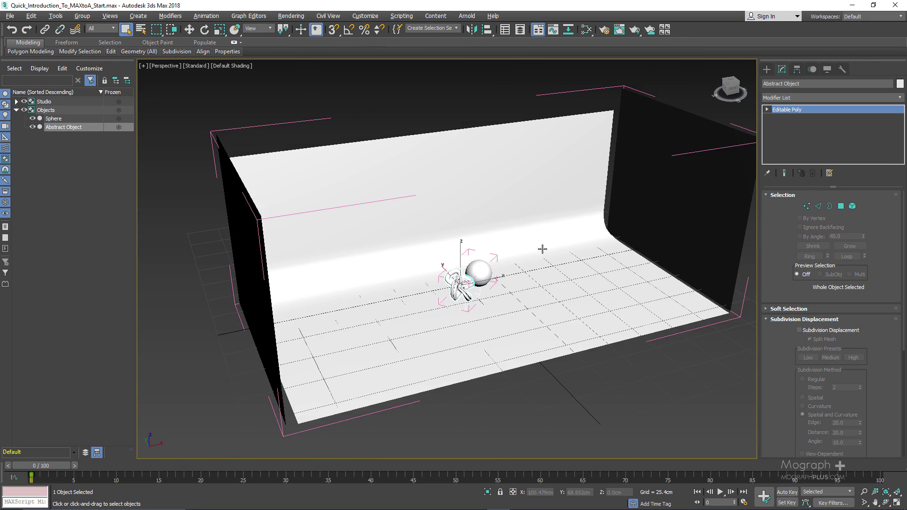
Set the production renderer to Arnold and the render output size to 800 × 450
{"action": "left_click", "coordinate": [604, 30]}
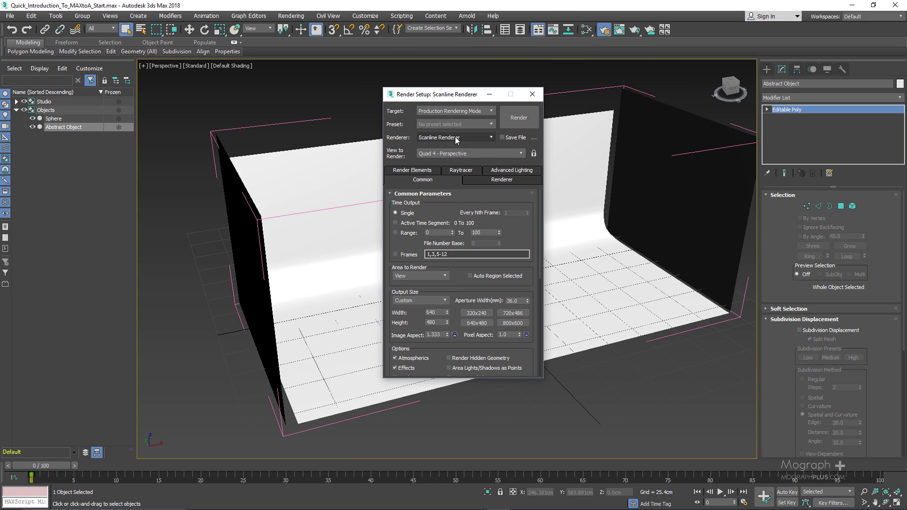
{"action": "left_click", "coordinate": [455, 112]}
{"action": "left_click", "coordinate": [448, 182]}
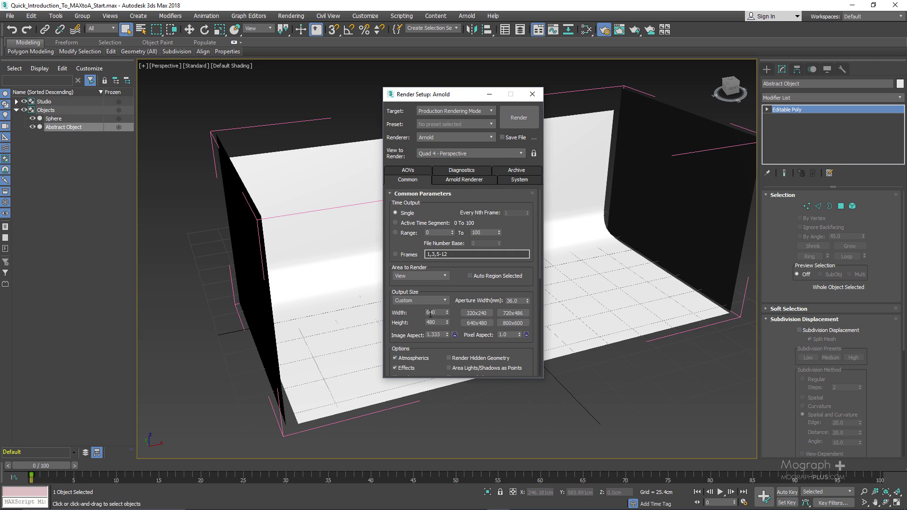
{"action": "double_click", "coordinate": [431, 312]}
{"action": "type", "text": "800"}
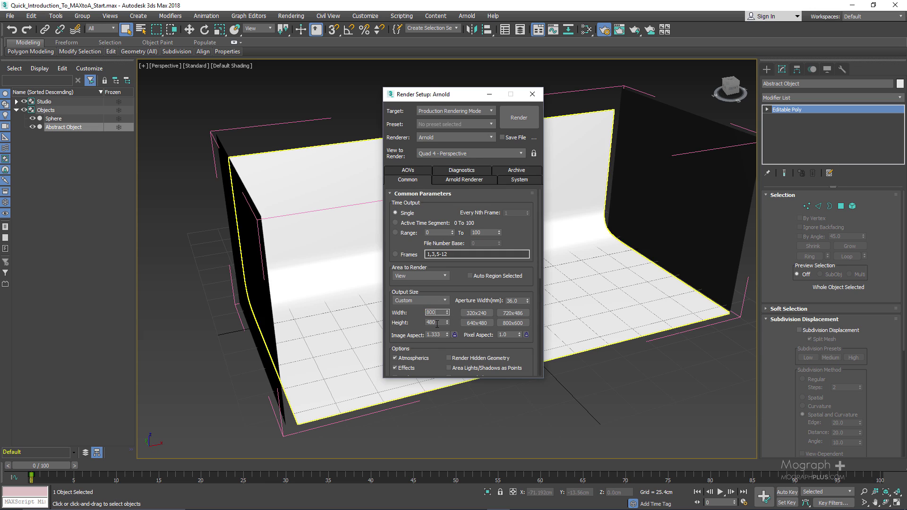
{"action": "double_click", "coordinate": [435, 323]}
{"action": "type", "text": "450"}
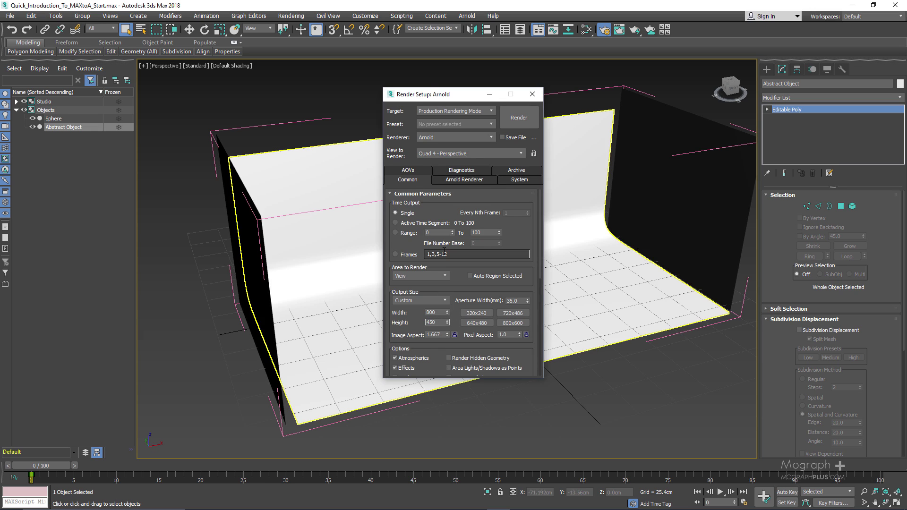
Switch the render target to ActiveShade Mode and assign Arnold as its renderer
{"action": "left_click", "coordinate": [453, 111]}
{"action": "left_click", "coordinate": [452, 138]}
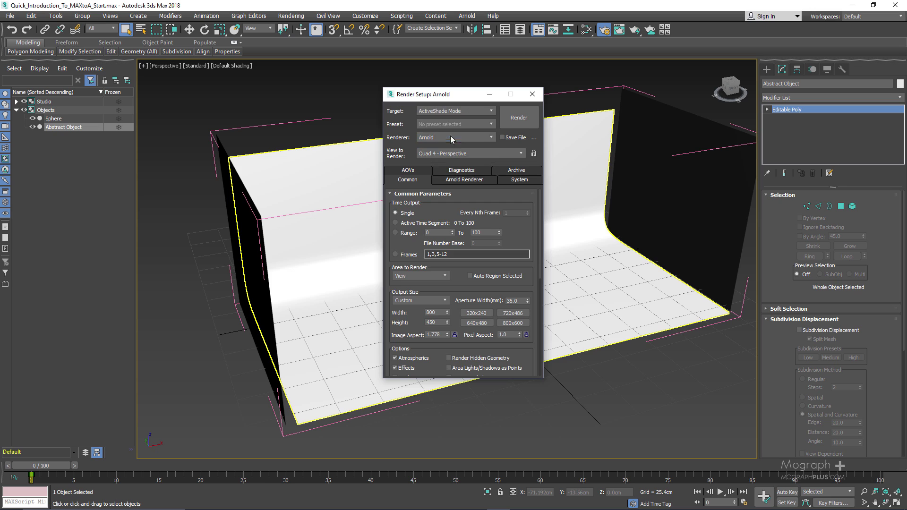
{"action": "left_click", "coordinate": [469, 138]}
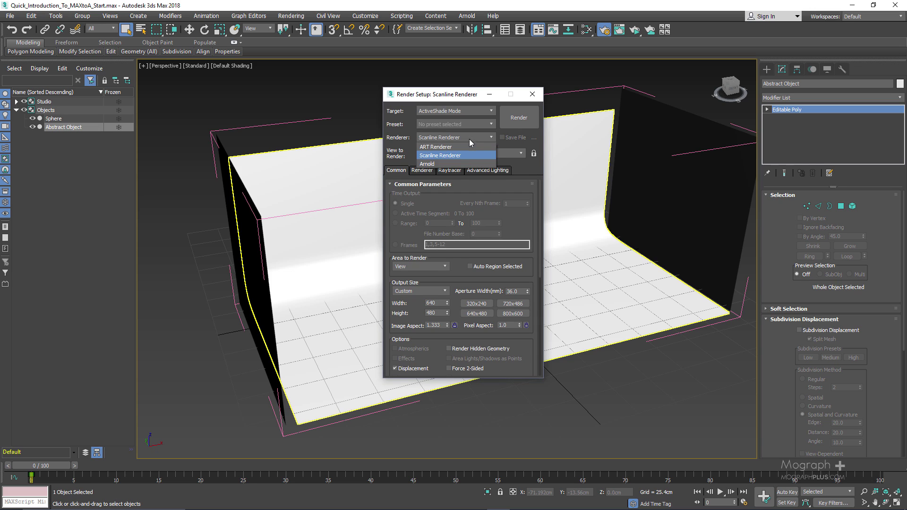
{"action": "left_click", "coordinate": [455, 164]}
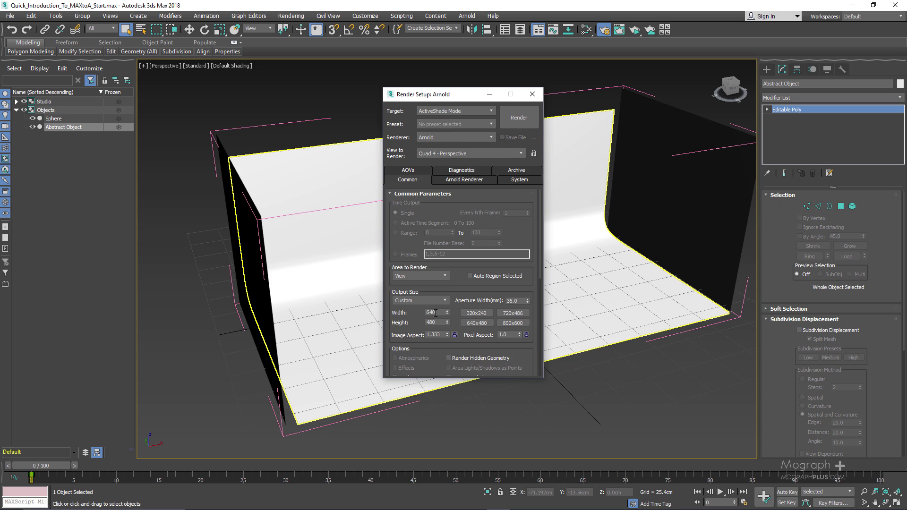
Set the ActiveShade output size to 800 × 450 and close the render settings
{"action": "double_click", "coordinate": [435, 312]}
{"action": "type", "text": "5"}
{"action": "type", "text": "00"}
{"action": "key", "text": "Tab"}
{"action": "type", "text": "450"}
{"action": "key", "text": "Return"}
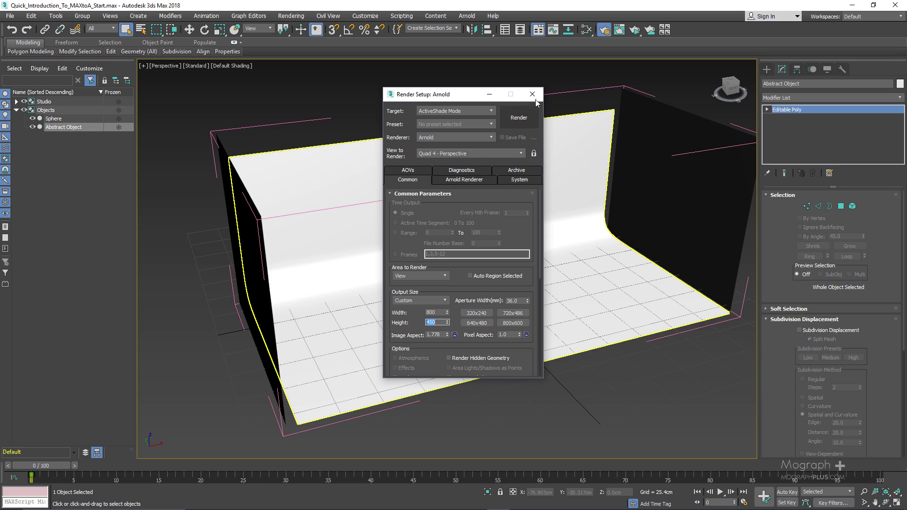
{"action": "left_click_drag", "start_coordinate": [475, 95], "coordinate": [430, 71]}
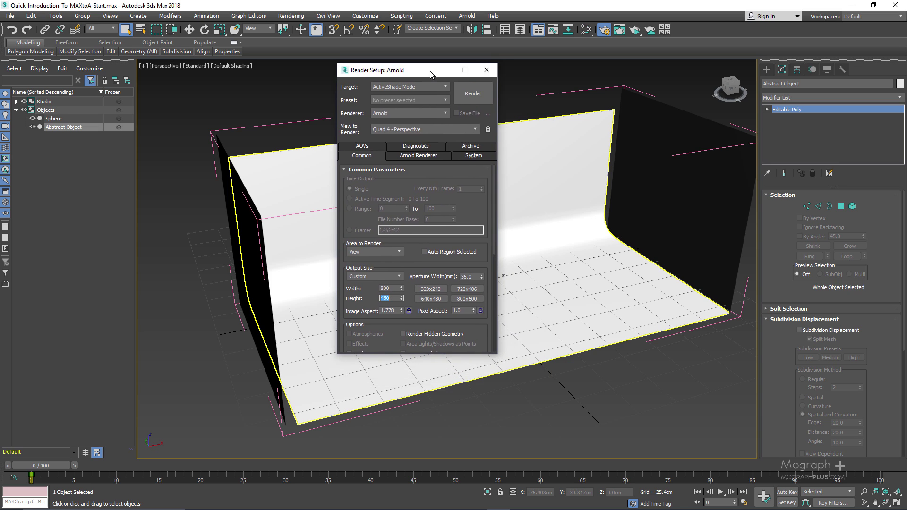
{"action": "left_click", "coordinate": [487, 70]}
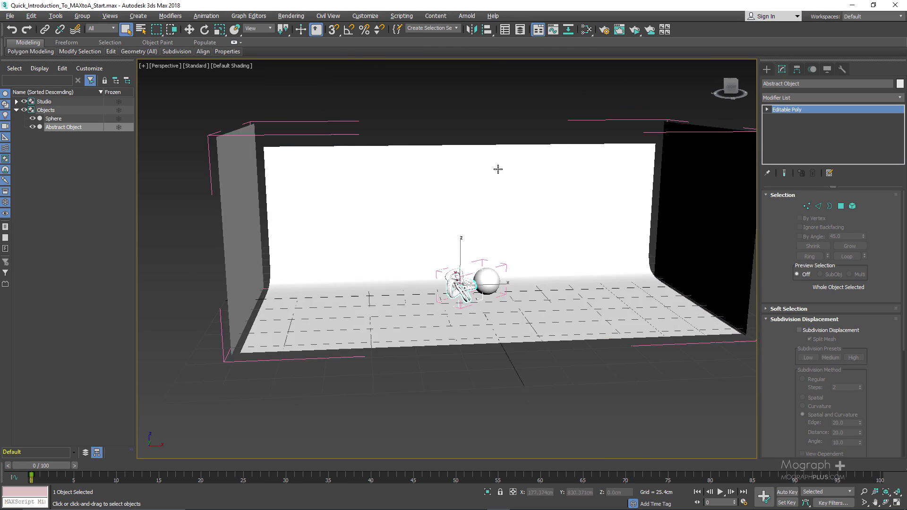
Start creating an Arnold Light and review its available shape types, keeping the Quad type
{"action": "middle_click_drag", "start_coordinate": [577, 166], "coordinate": [524, 185]}
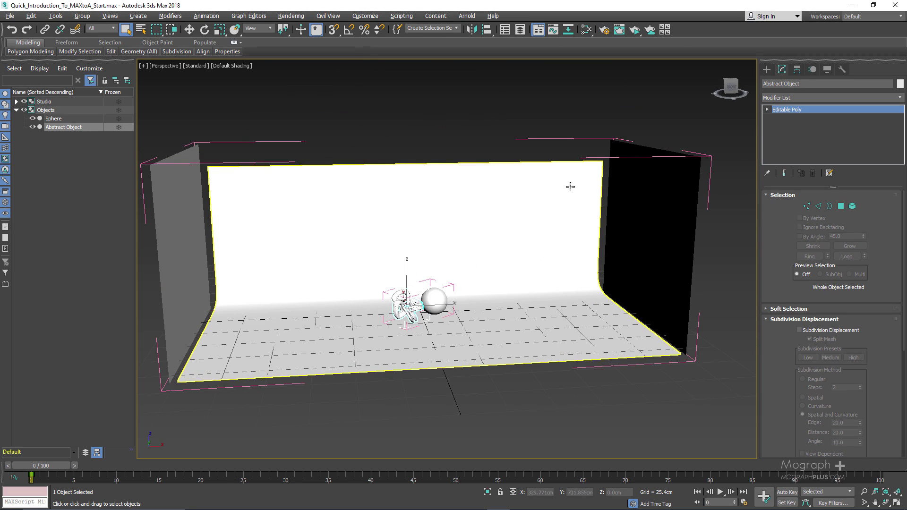
{"action": "left_click", "coordinate": [766, 70]}
{"action": "left_click", "coordinate": [790, 83]}
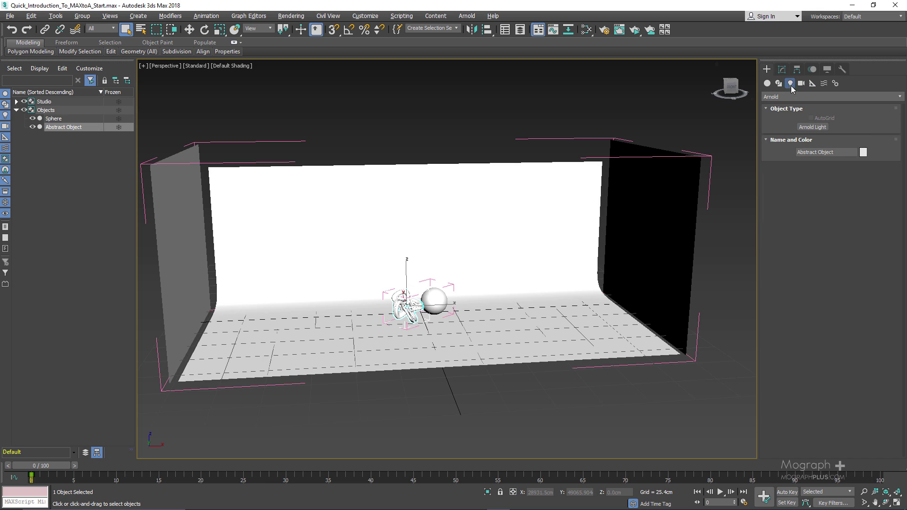
{"action": "left_click", "coordinate": [791, 97]}
{"action": "left_click", "coordinate": [790, 97]}
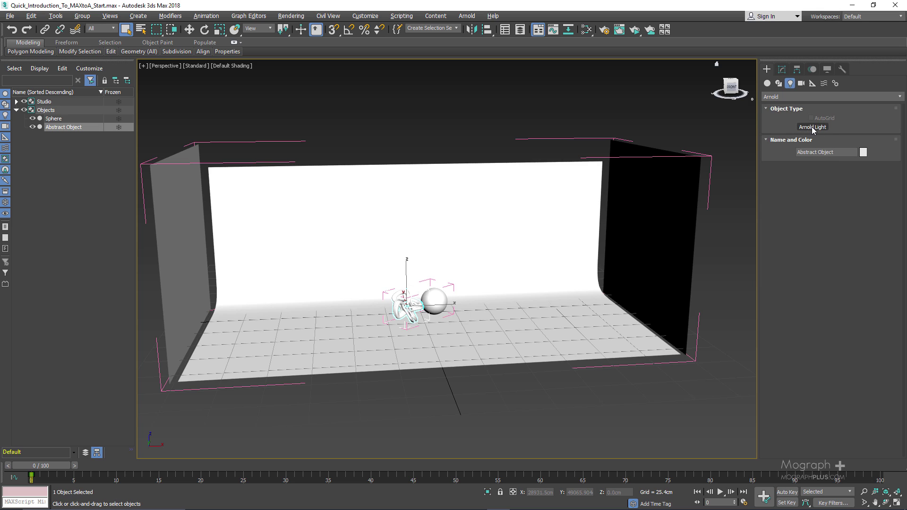
{"action": "left_click", "coordinate": [812, 126]}
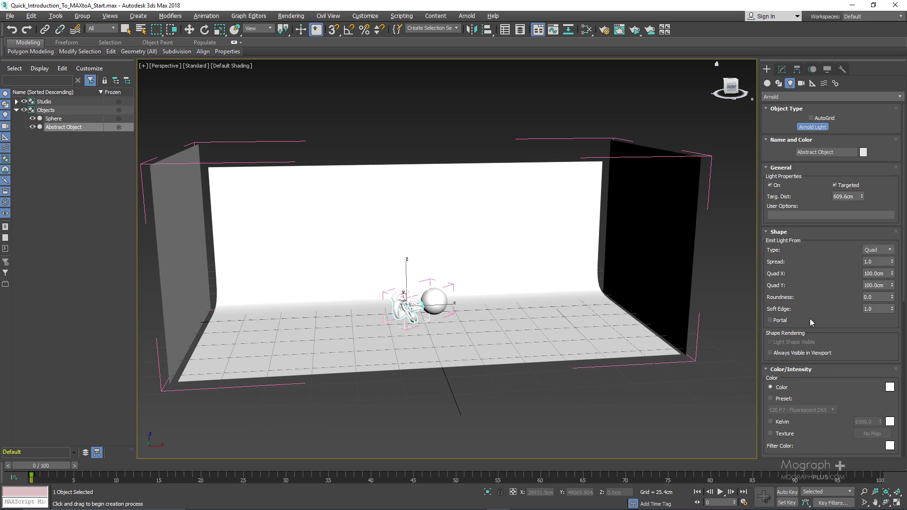
{"action": "left_click", "coordinate": [878, 250]}
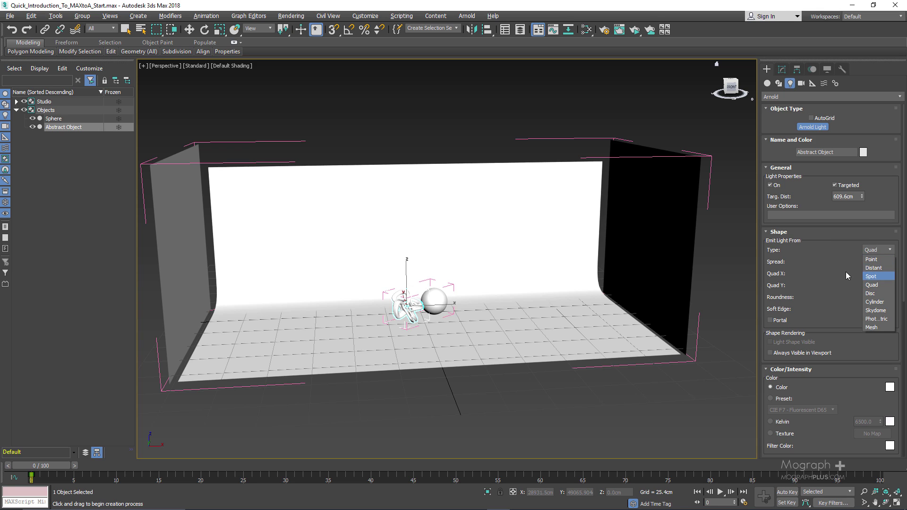
{"action": "left_click", "coordinate": [800, 255]}
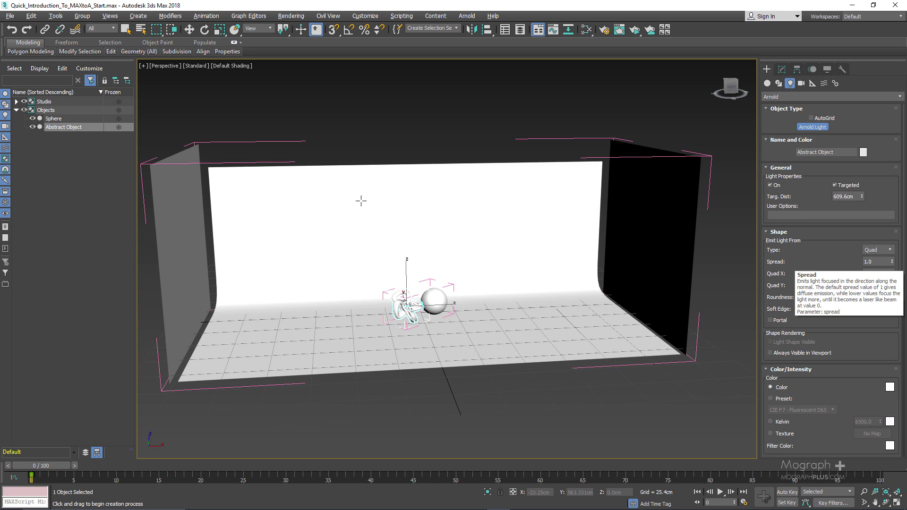
Place a targeted Arnold quad light in the Front view, aimed horizontally from the studio's left end, with a target distance of about 107 cm
{"action": "middle_click_drag", "start_coordinate": [414, 179], "coordinate": [436, 152], "text": "alt"}
{"action": "key", "text": "shift+z"}
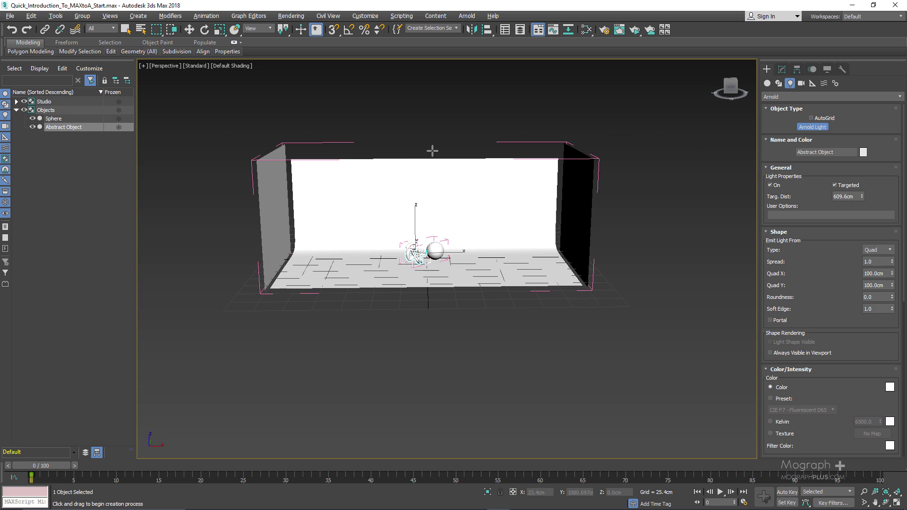
{"action": "key", "text": "alt+w"}
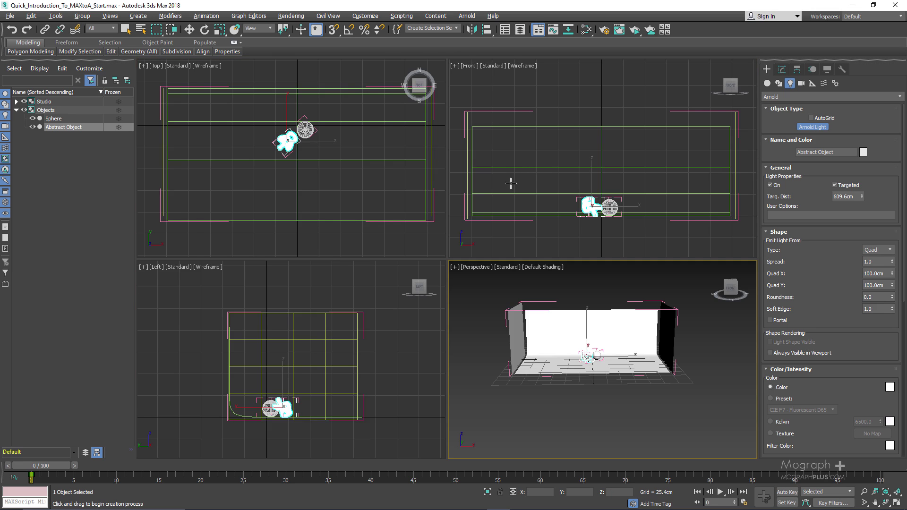
{"action": "key", "text": "alt+w"}
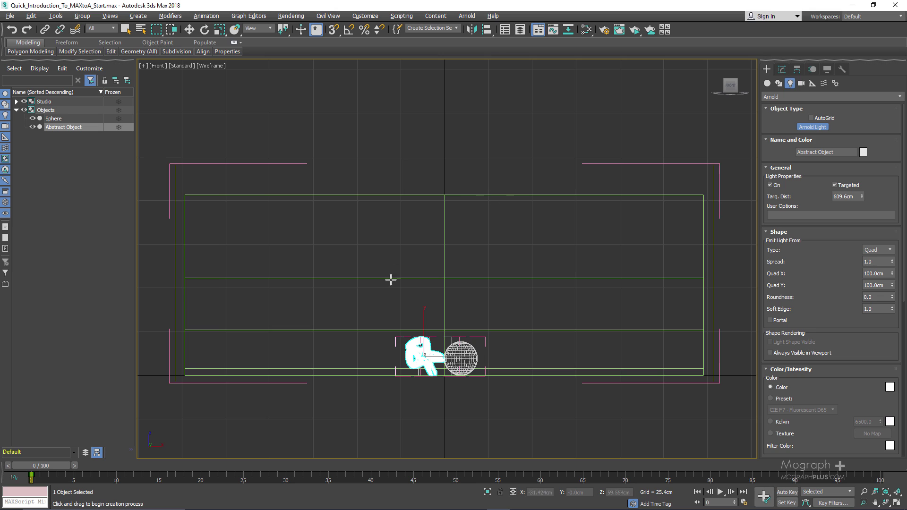
{"action": "middle_click_drag", "start_coordinate": [390, 279], "coordinate": [397, 241]}
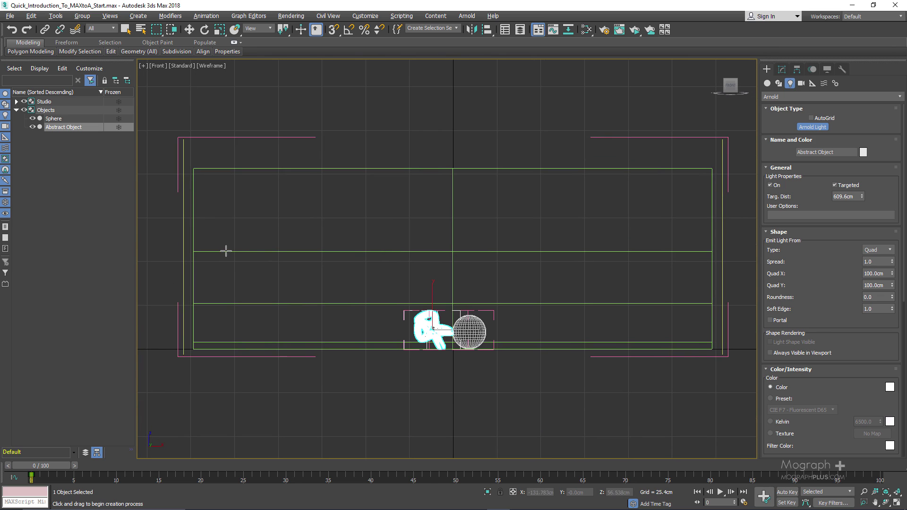
{"action": "left_click_drag", "start_coordinate": [219, 251], "coordinate": [404, 252]}
{"action": "left_click_drag", "start_coordinate": [298, 252], "coordinate": [452, 251]}
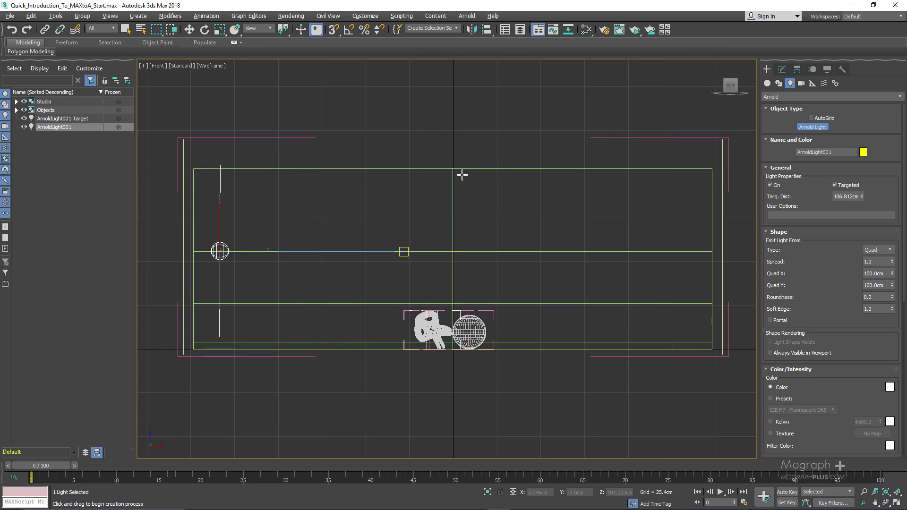
Move the Arnold light together with its target about 24.2 cm in X and -17.3 cm in Y in the Top view
{"action": "left_click", "coordinate": [74, 118], "text": "ctrl"}
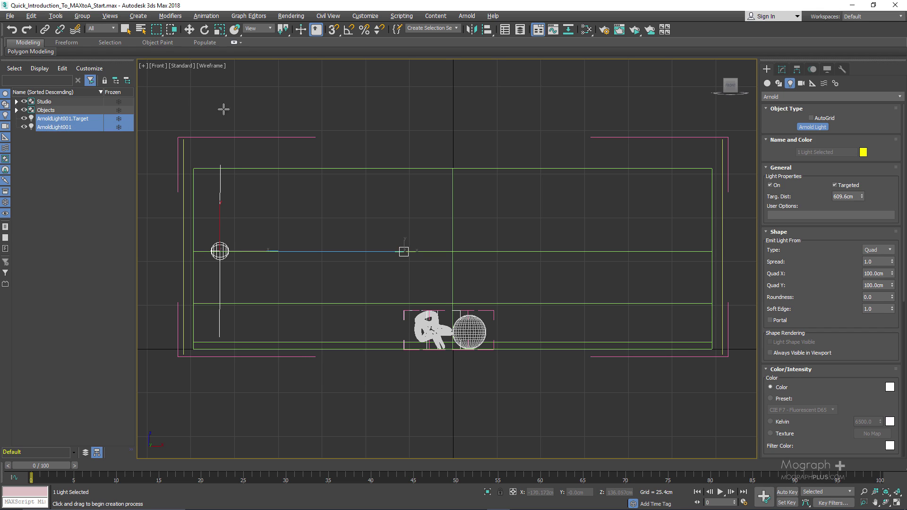
{"action": "key", "text": "alt+w"}
{"action": "middle_click", "coordinate": [292, 137]}
{"action": "key", "text": "alt+w"}
{"action": "key", "text": "w"}
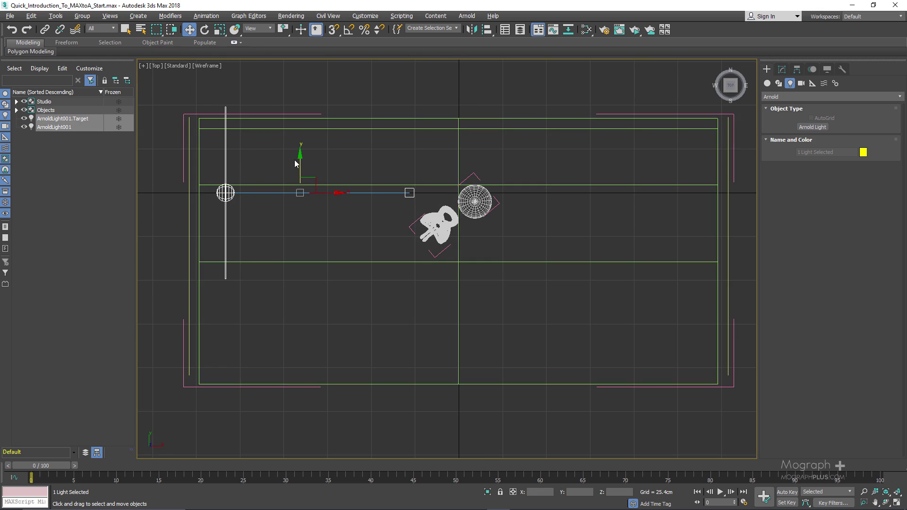
{"action": "left_click_drag", "start_coordinate": [316, 183], "coordinate": [356, 208]}
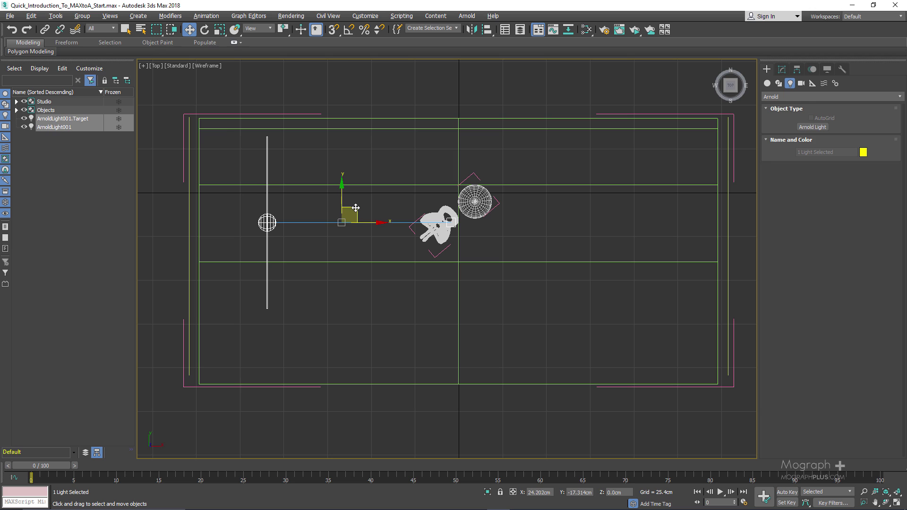
Select only the Arnold light in the maximized Perspective scene and review its general and shape parameters
{"action": "key", "text": "alt+w"}
{"action": "middle_click", "coordinate": [539, 287]}
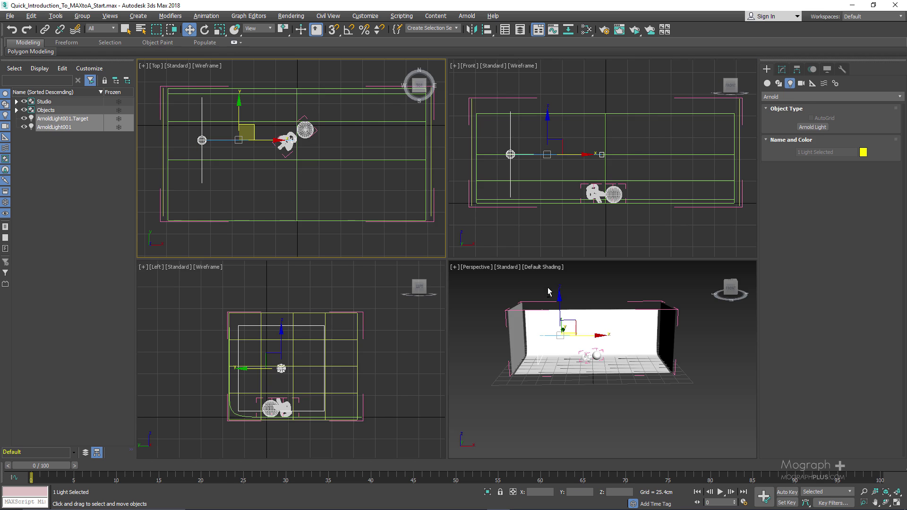
{"action": "key", "text": "alt+w"}
{"action": "middle_click_drag", "start_coordinate": [421, 136], "coordinate": [387, 132], "text": "alt"}
{"action": "left_click", "coordinate": [50, 127]}
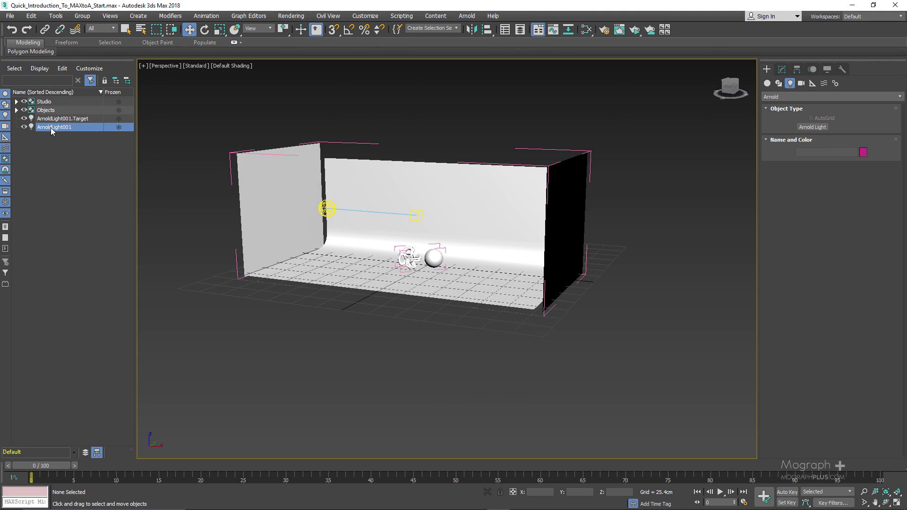
{"action": "left_click", "coordinate": [781, 70]}
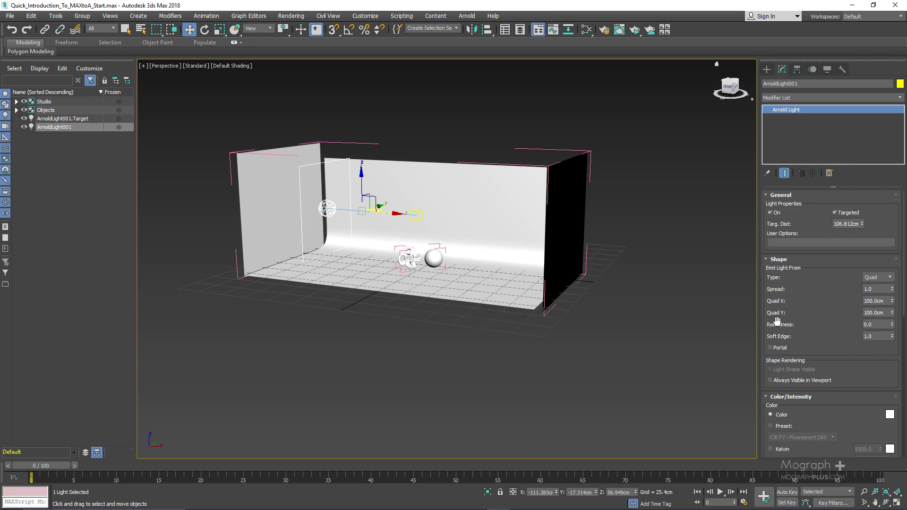
{"action": "left_click_drag", "start_coordinate": [811, 311], "coordinate": [824, 361]}
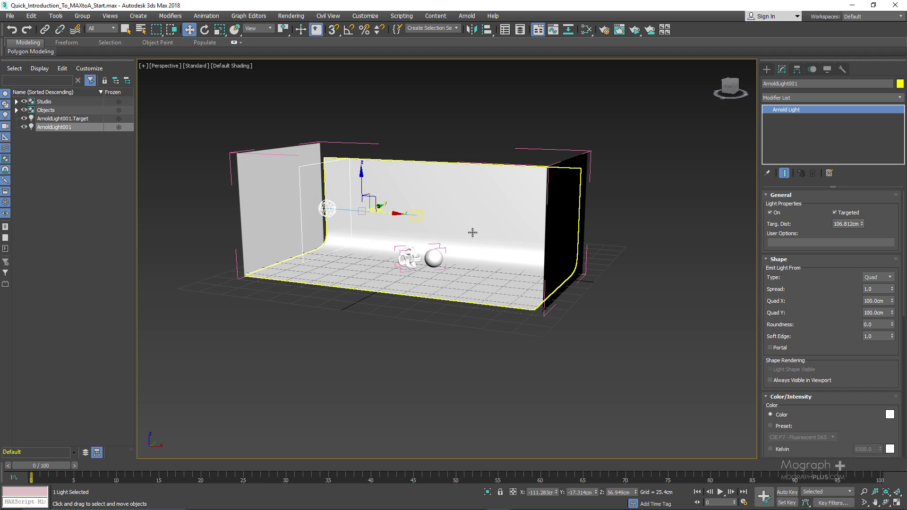
Try moving the Arnold light in the Perspective view and undo the move
{"action": "middle_click_drag", "start_coordinate": [399, 210], "coordinate": [330, 229], "text": "alt"}
{"action": "left_click_drag", "start_coordinate": [392, 205], "coordinate": [379, 208]}
{"action": "key", "text": "ctrl+z"}
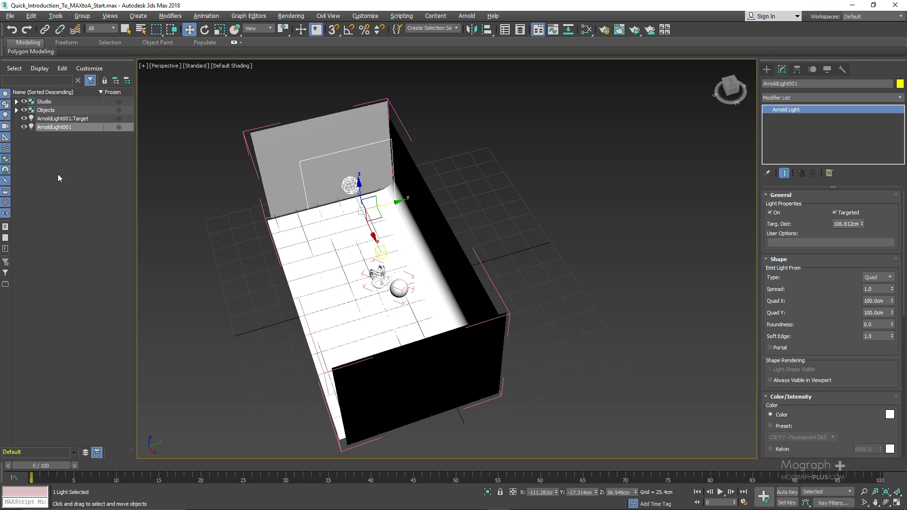
Move the Arnold light together with its target about -8.6 cm in Y, and leave only the light selected
{"action": "left_click", "coordinate": [70, 121], "text": "ctrl"}
{"action": "left_click_drag", "start_coordinate": [388, 204], "coordinate": [381, 206]}
{"action": "middle_click_drag", "start_coordinate": [372, 205], "coordinate": [406, 203], "text": "alt"}
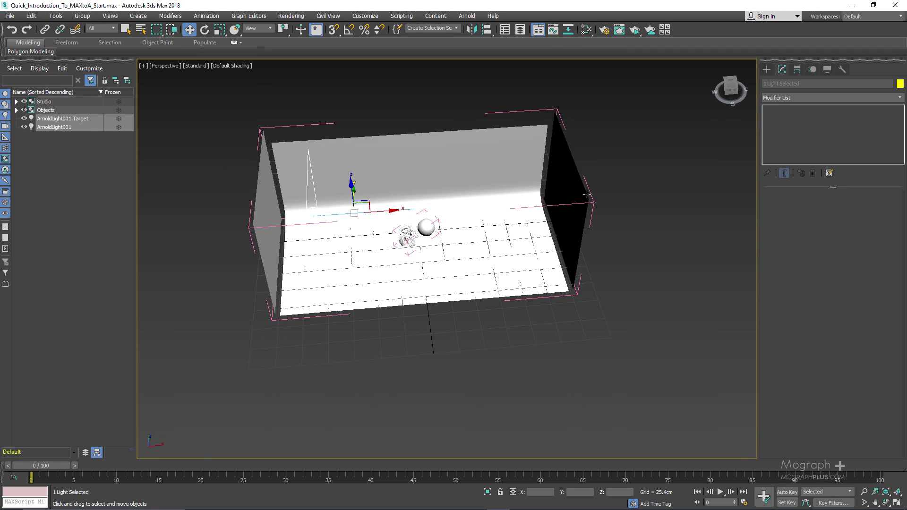
{"action": "left_click", "coordinate": [80, 137]}
{"action": "left_click", "coordinate": [77, 128]}
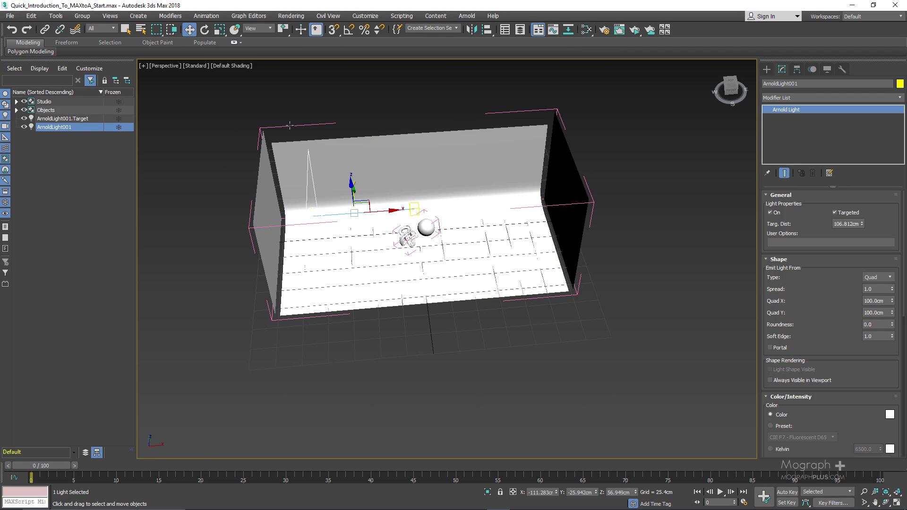
Place a targeted Physical camera in the Top view, aimed from the studio's open front edge at the objects, with a target distance of about 102 cm
{"action": "left_click", "coordinate": [767, 69]}
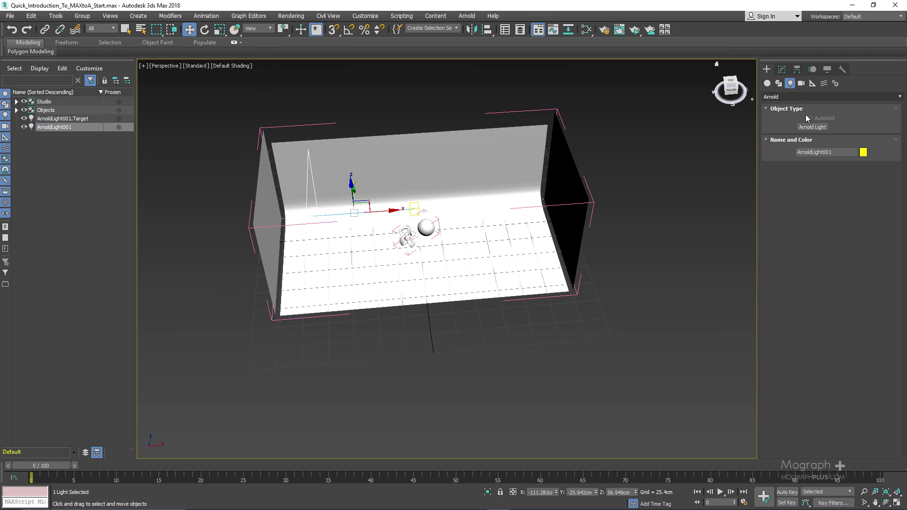
{"action": "left_click", "coordinate": [802, 83]}
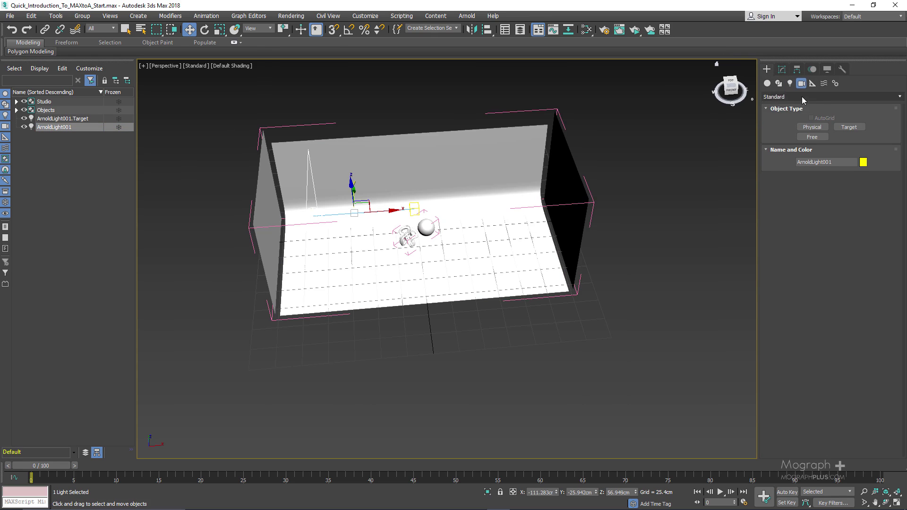
{"action": "left_click", "coordinate": [812, 127]}
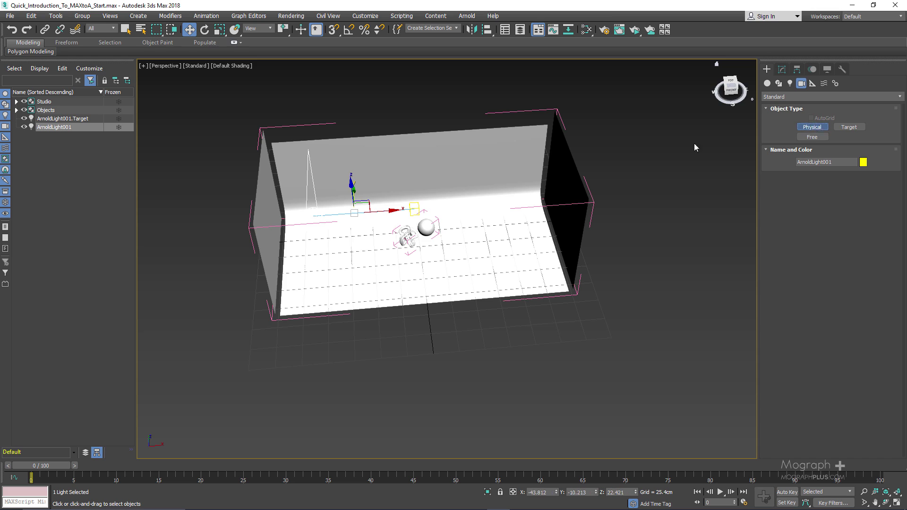
{"action": "key", "text": "alt+w"}
{"action": "key", "text": "alt+w"}
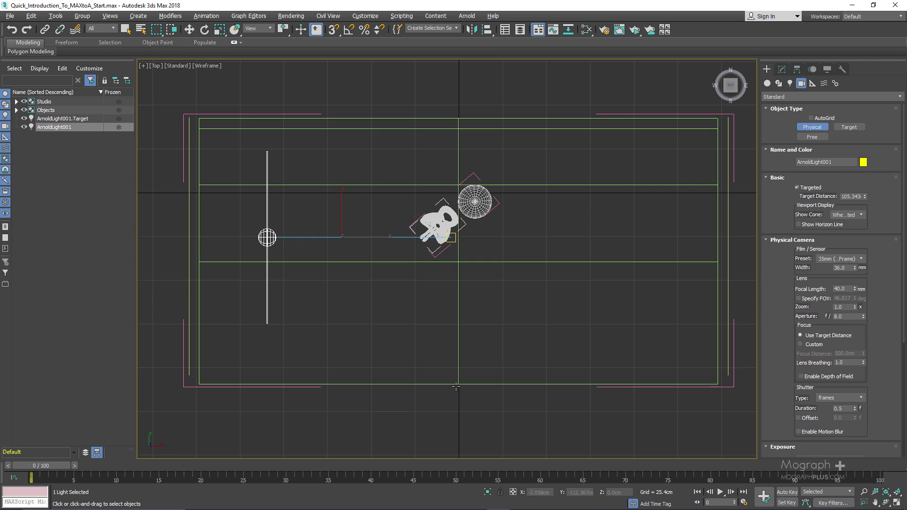
{"action": "left_click_drag", "start_coordinate": [456, 386], "coordinate": [458, 210]}
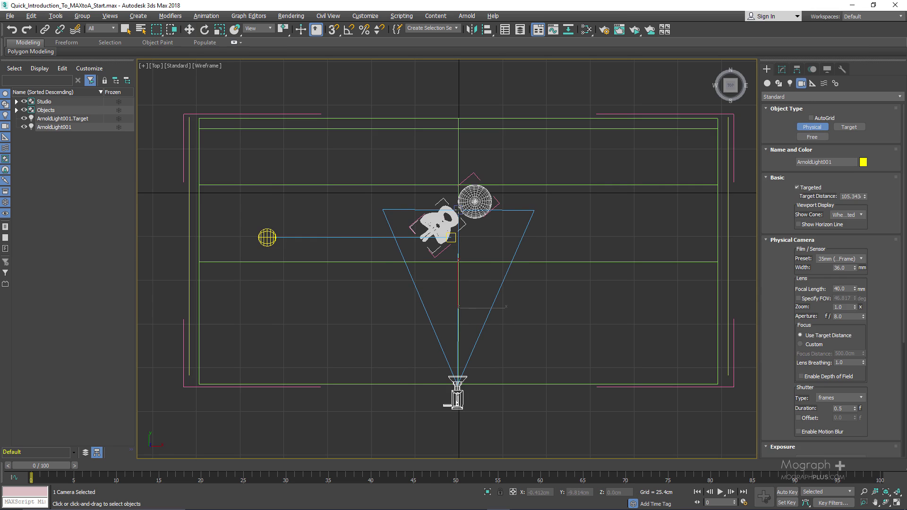
Switch the maximized Perspective view to look through the new Physical camera
{"action": "key", "text": "alt+w"}
{"action": "right_click", "coordinate": [570, 322]}
{"action": "key", "text": "alt+w"}
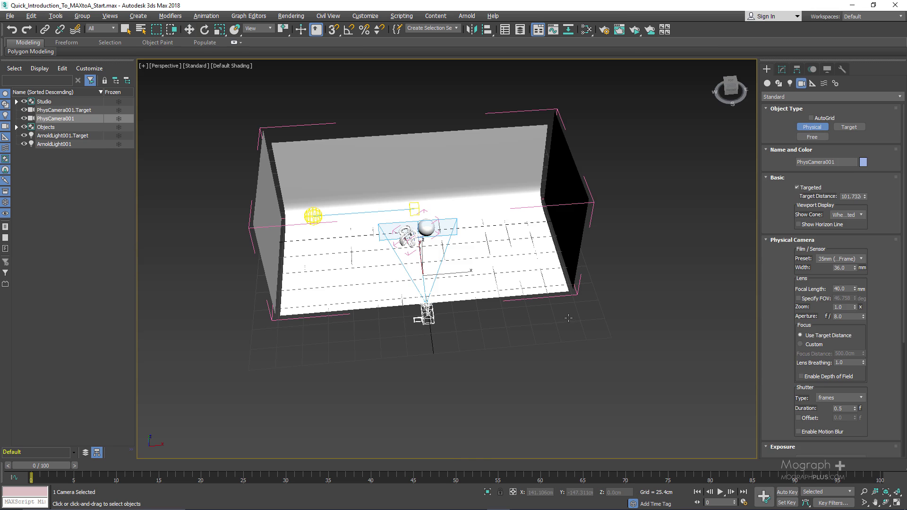
{"action": "key", "text": "c"}
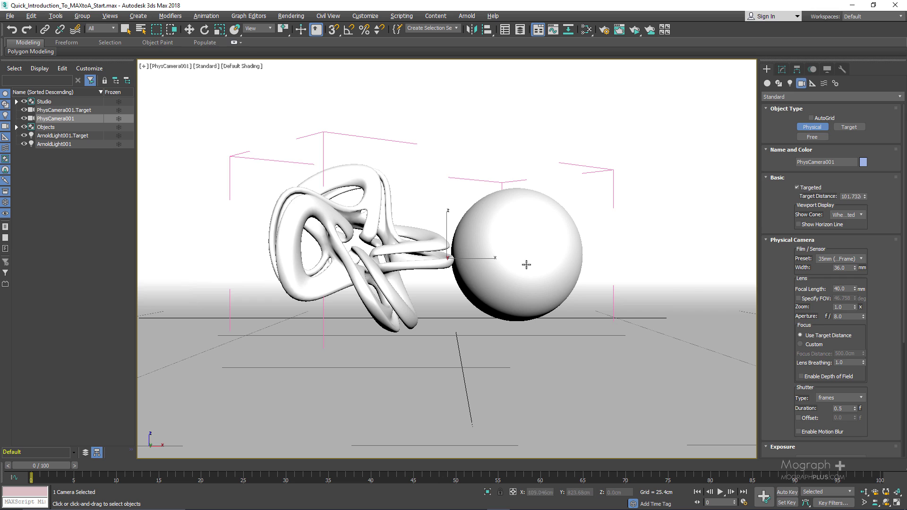
Dolly and pan the Physical camera to frame the abstract object and the sphere, with safe frames displayed
{"action": "key", "text": "alt+z"}
{"action": "left_click_drag", "start_coordinate": [514, 231], "coordinate": [511, 237]}
{"action": "middle_click_drag", "start_coordinate": [501, 227], "coordinate": [501, 243]}
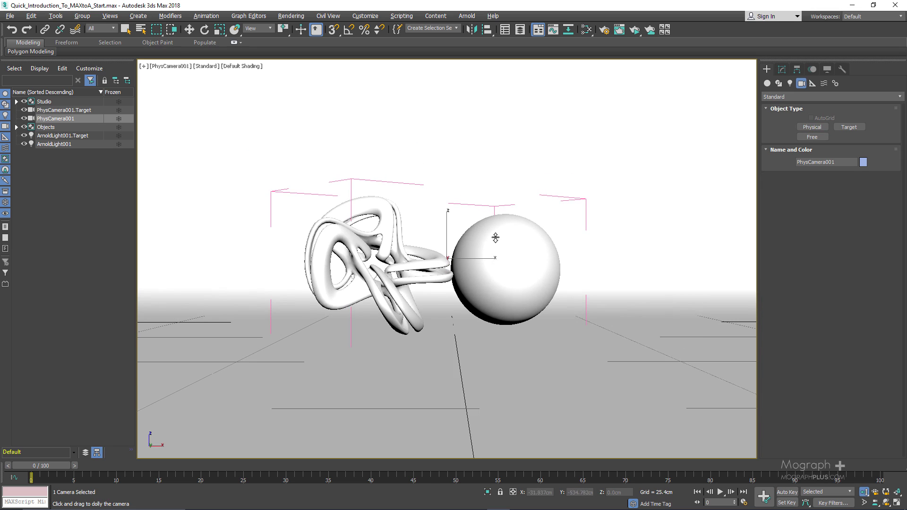
{"action": "mouse_move", "coordinate": [495, 238]}
{"action": "left_mouse_down"}
{"action": "mouse_move", "coordinate": [499, 222]}
{"action": "mouse_move", "coordinate": [476, 240]}
{"action": "mouse_move", "coordinate": [481, 228]}
{"action": "left_mouse_up"}
{"action": "key", "text": "shift+f"}
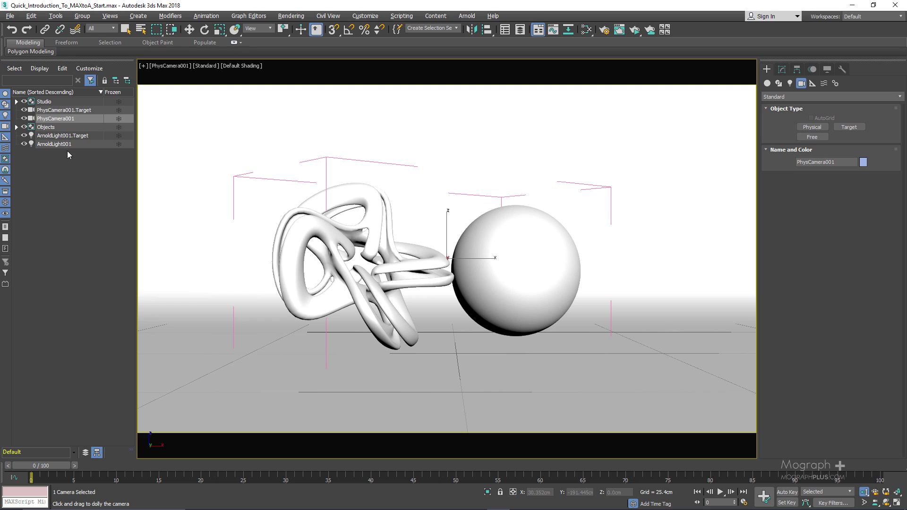
Select the Arnold light, show its parameters, and start an ActiveShade render of the camera view in a window moved clear of the viewport's centre
{"action": "left_click", "coordinate": [57, 145]}
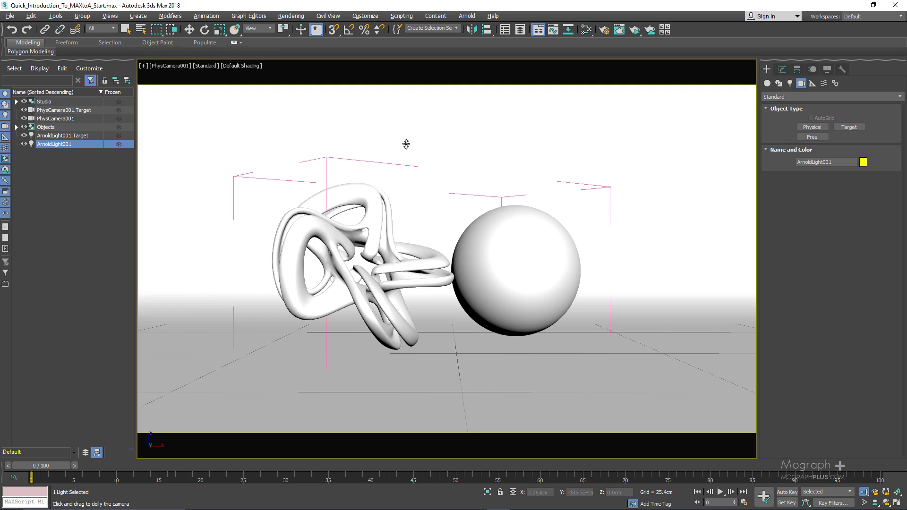
{"action": "left_click", "coordinate": [782, 69]}
{"action": "left_click_drag", "start_coordinate": [846, 318], "coordinate": [827, 330]}
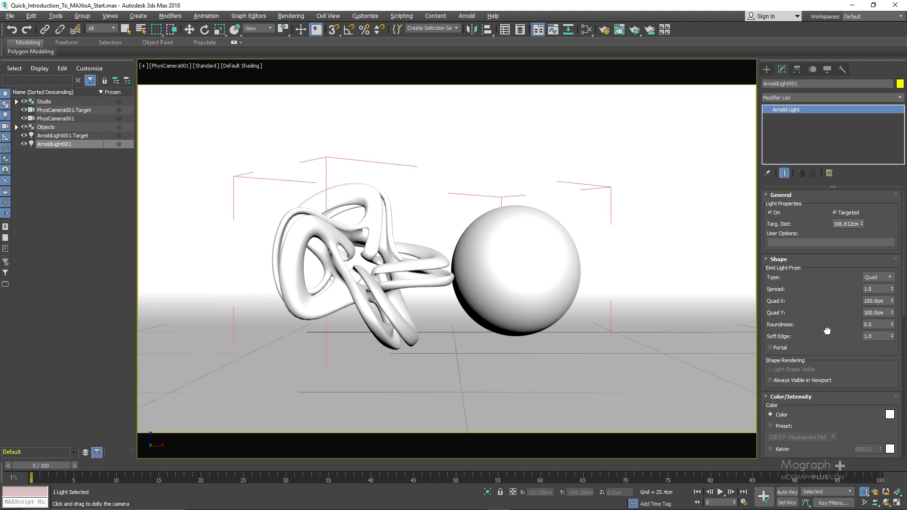
{"action": "left_click", "coordinate": [635, 29]}
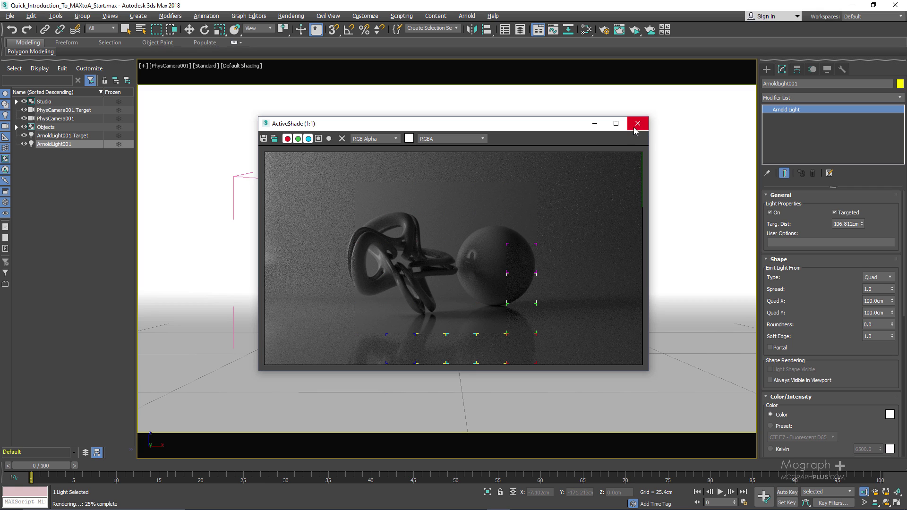
{"action": "left_click_drag", "start_coordinate": [531, 124], "coordinate": [709, 125]}
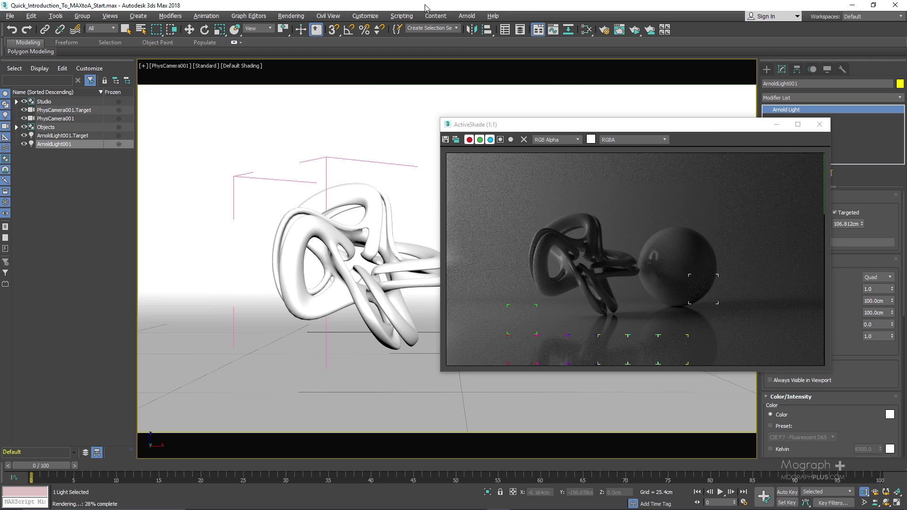
Create an Arnold Standard Surface material in the Slate Material Editor and show its parameters
{"action": "left_click", "coordinate": [586, 29]}
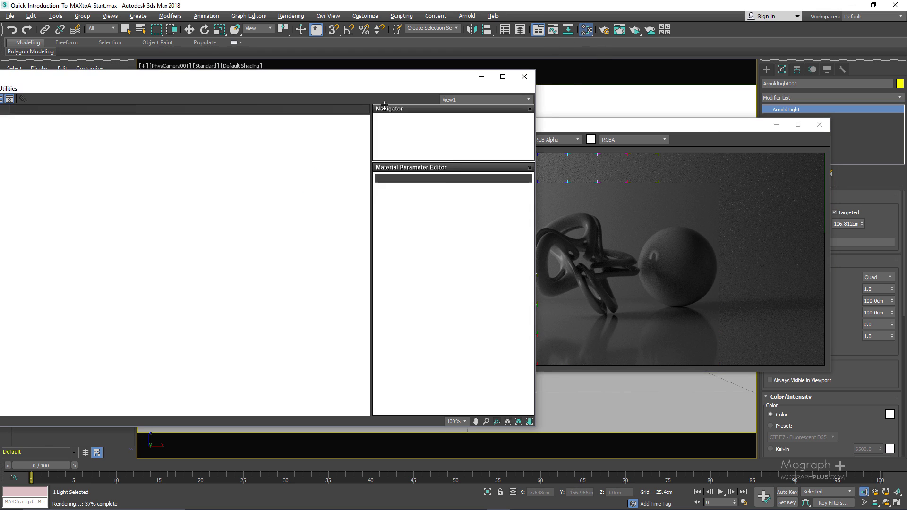
{"action": "right_click", "coordinate": [315, 169]}
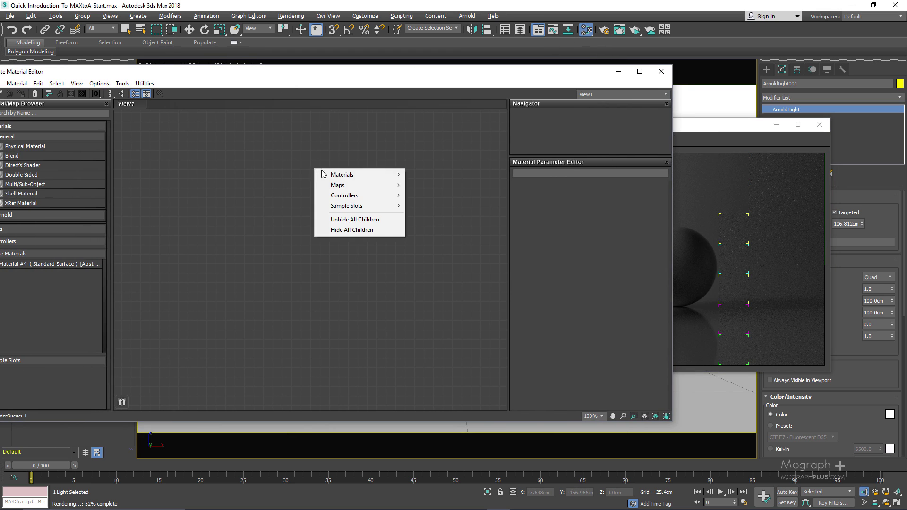
{"action": "mouse_move", "coordinate": [357, 178]}
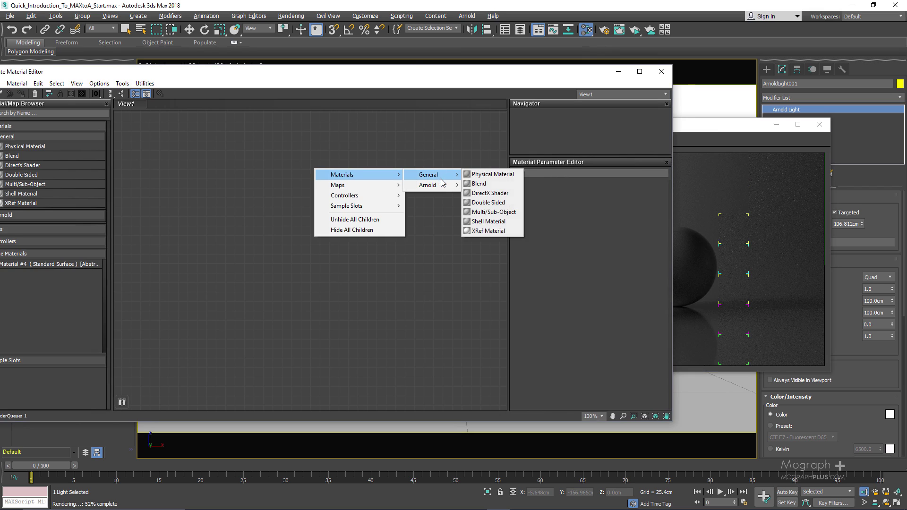
{"action": "mouse_move", "coordinate": [442, 186]}
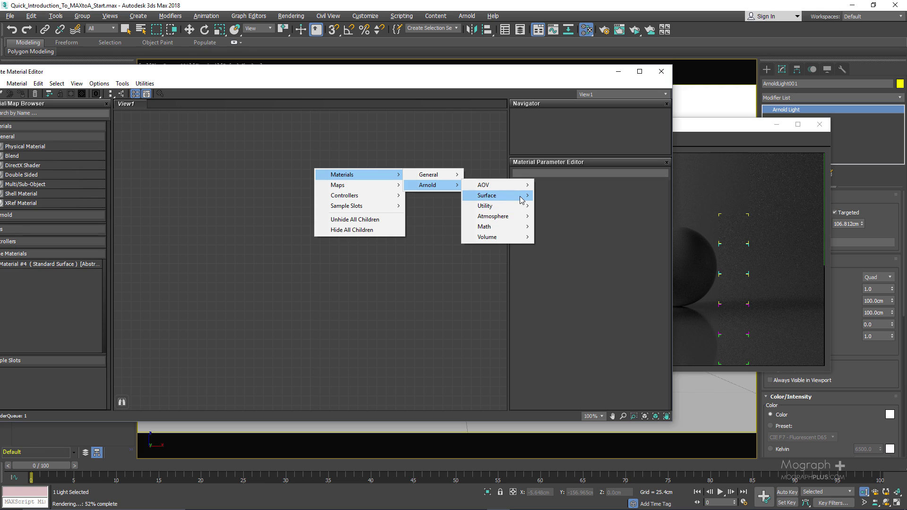
{"action": "mouse_move", "coordinate": [521, 199]}
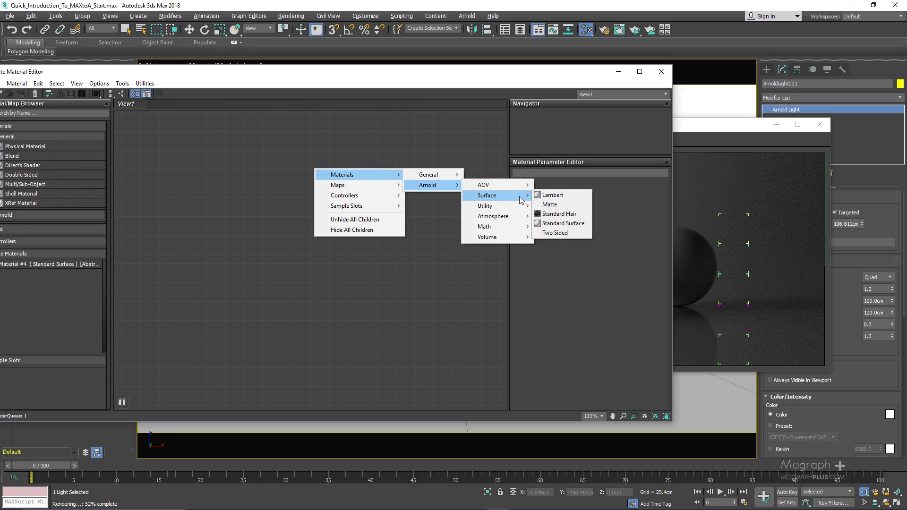
{"action": "left_click", "coordinate": [563, 223]}
{"action": "left_click_drag", "start_coordinate": [330, 167], "coordinate": [337, 165]}
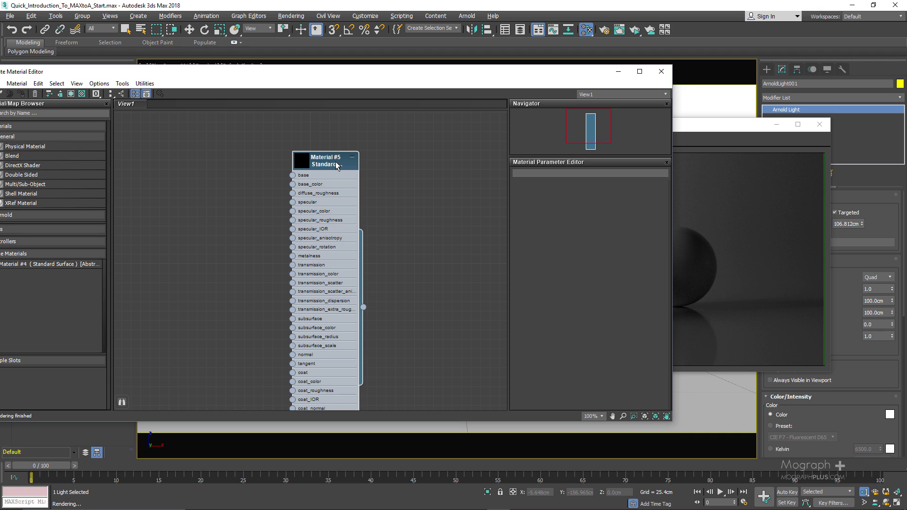
{"action": "left_click_drag", "start_coordinate": [331, 165], "coordinate": [333, 157]}
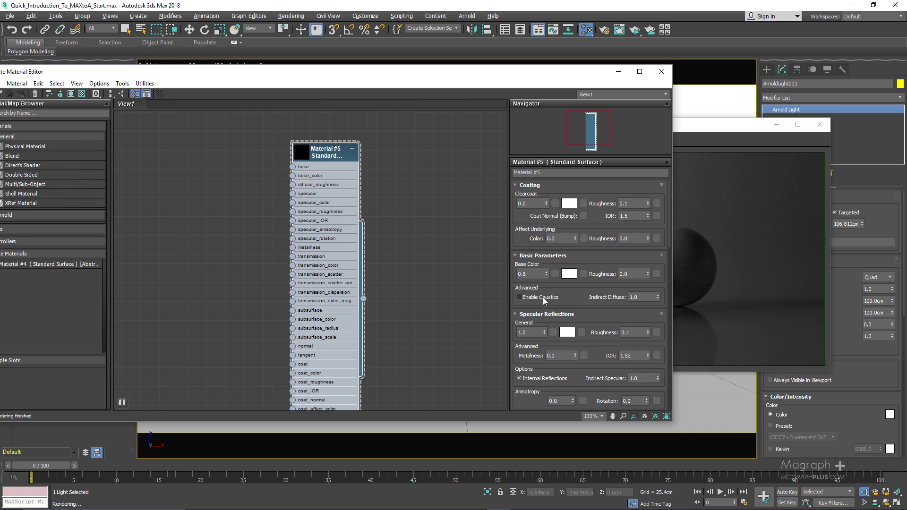
Set the Standard Surface material's specular reflection weight to 0 and close the ActiveShade render
{"action": "scroll", "coordinate": [543, 297], "scroll_direction": "down", "scroll_amount": 3}
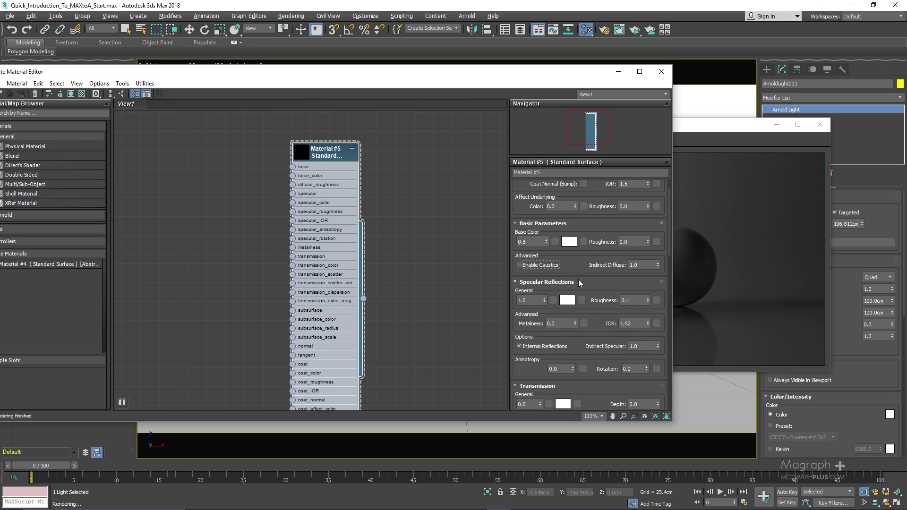
{"action": "left_click", "coordinate": [540, 301]}
{"action": "type", "text": "0"}
{"action": "key", "text": "Return"}
{"action": "left_click", "coordinate": [819, 124]}
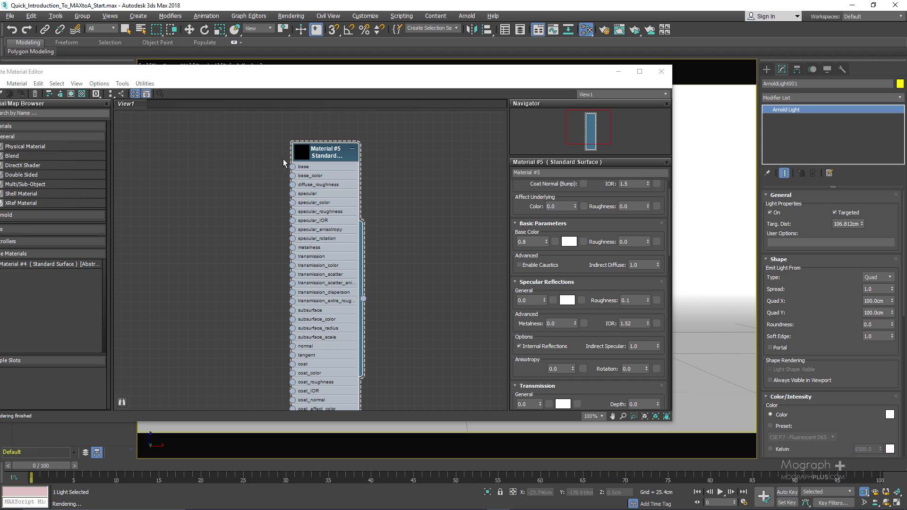
Enlarge the Standard Surface node's preview and review the material's base color weight
{"action": "double_click", "coordinate": [299, 156]}
{"action": "left_click_drag", "start_coordinate": [323, 160], "coordinate": [347, 148]}
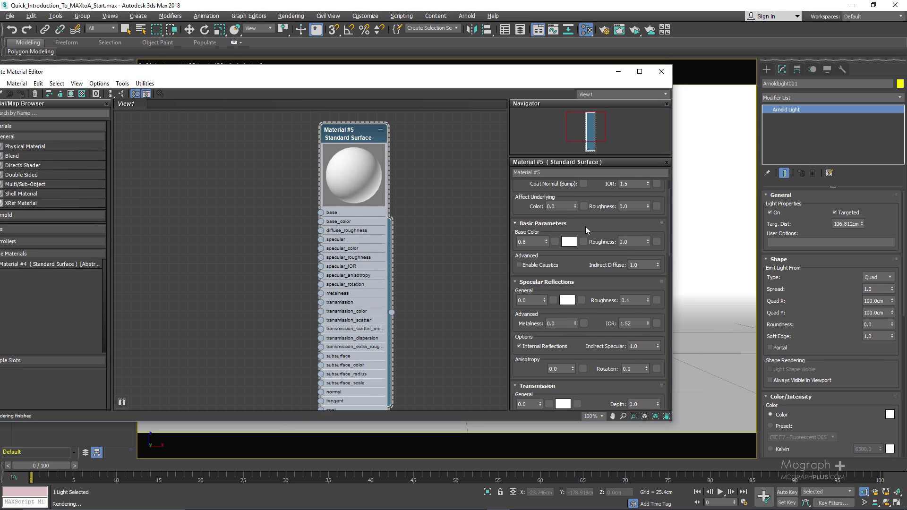
{"action": "left_click_drag", "start_coordinate": [585, 226], "coordinate": [585, 258]}
{"action": "left_click", "coordinate": [539, 272]}
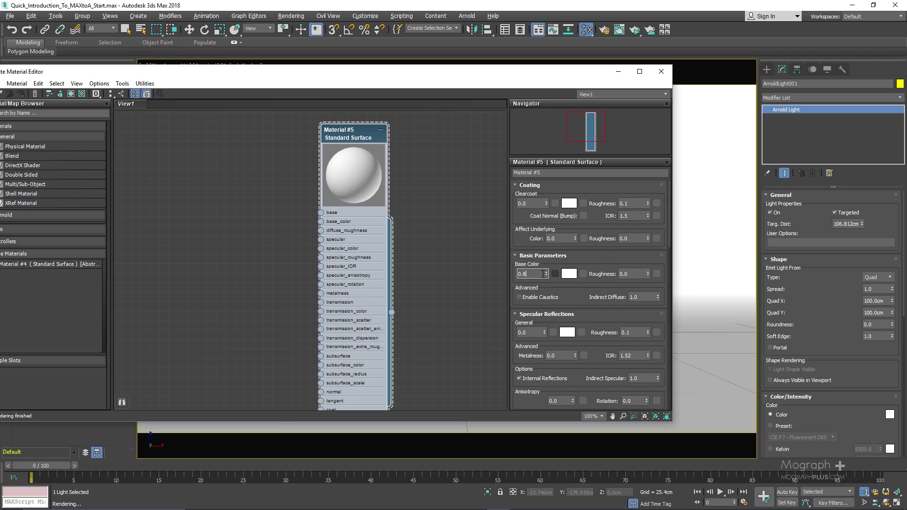
Try a specular reflection weight of 1 on the material, then return it to 0
{"action": "left_click_drag", "start_coordinate": [574, 290], "coordinate": [572, 239]}
{"action": "left_click_drag", "start_coordinate": [530, 282], "coordinate": [493, 285]}
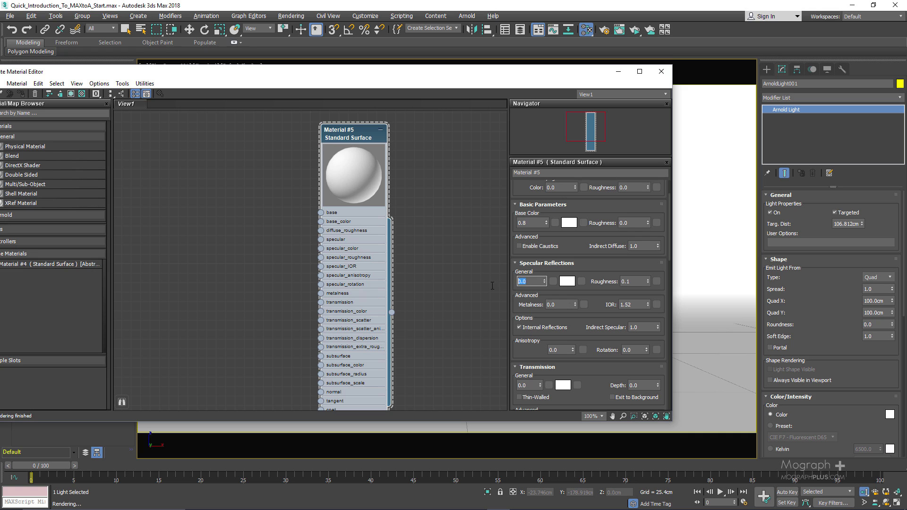
{"action": "type", "text": "1"}
{"action": "key", "text": "Return"}
{"action": "type", "text": "0"}
{"action": "key", "text": "Return"}
Assign the Standard Surface material to the Studio group and to the Objects group
{"action": "left_click_drag", "start_coordinate": [546, 74], "coordinate": [476, 361]}
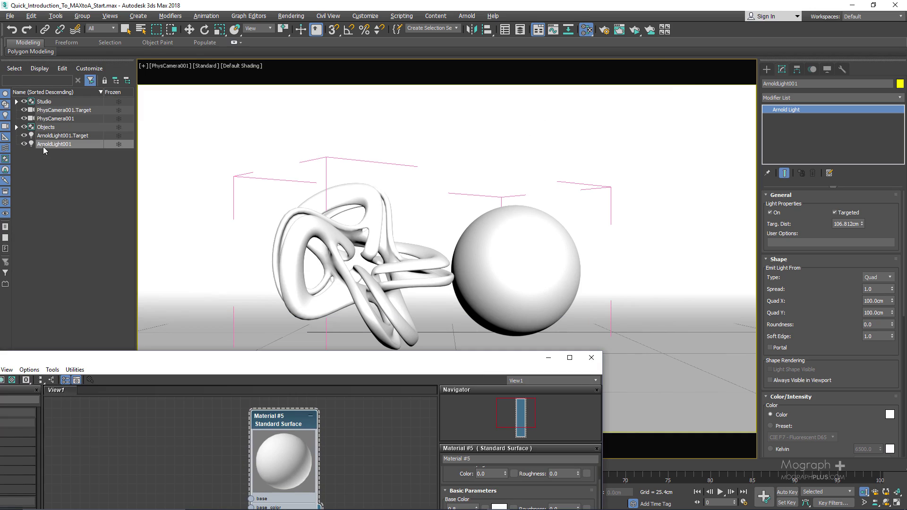
{"action": "double_click", "coordinate": [46, 103]}
{"action": "right_click", "coordinate": [281, 425]}
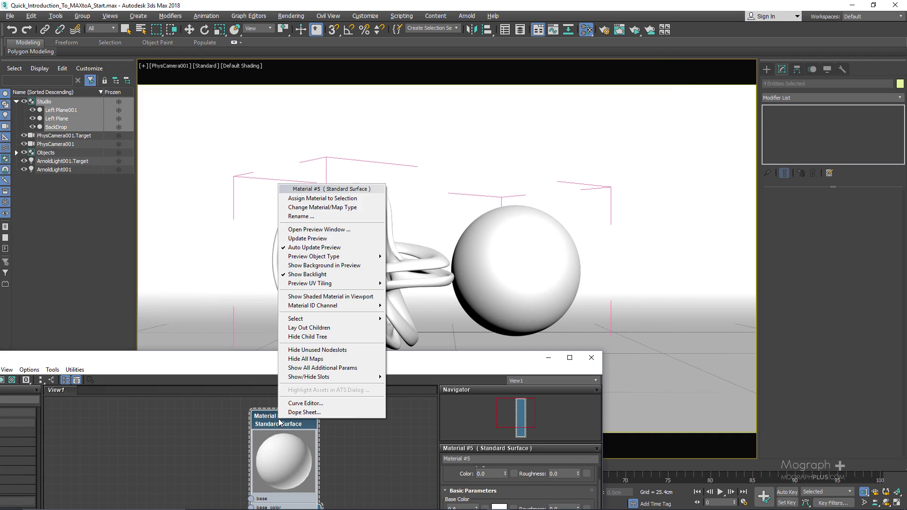
{"action": "left_click", "coordinate": [302, 198]}
{"action": "double_click", "coordinate": [45, 153]}
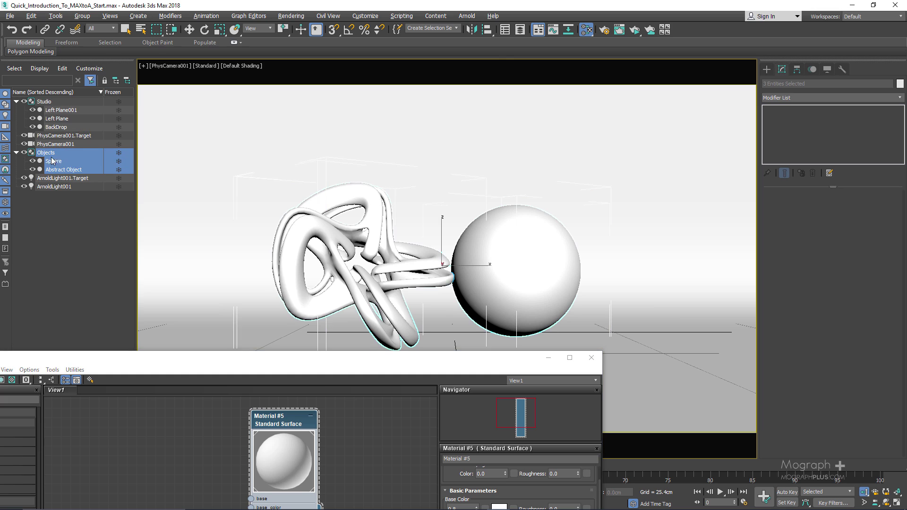
{"action": "right_click", "coordinate": [287, 422]}
{"action": "left_click", "coordinate": [324, 195]}
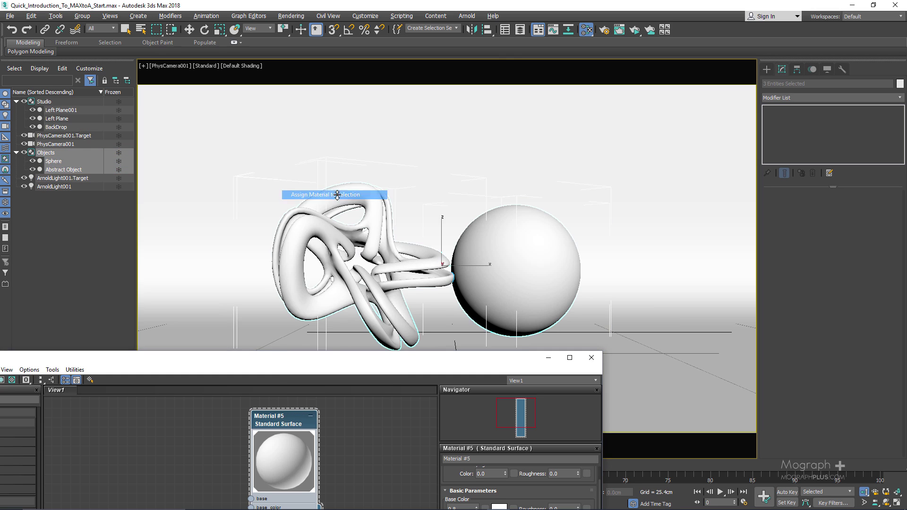
Close the Slate Material Editor and start a new ActiveShade render, moving its window over the middle of the camera view
{"action": "left_click_drag", "start_coordinate": [448, 359], "coordinate": [342, 132]}
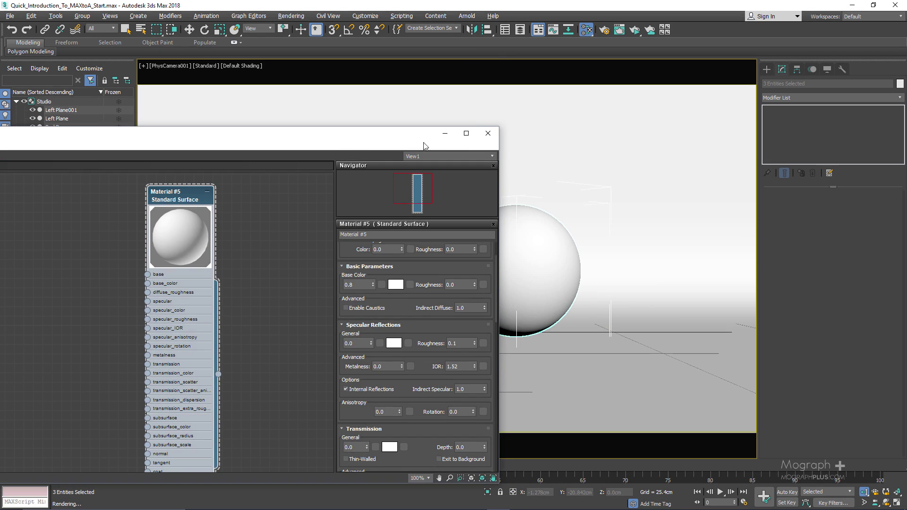
{"action": "left_click_drag", "start_coordinate": [194, 203], "coordinate": [271, 220]}
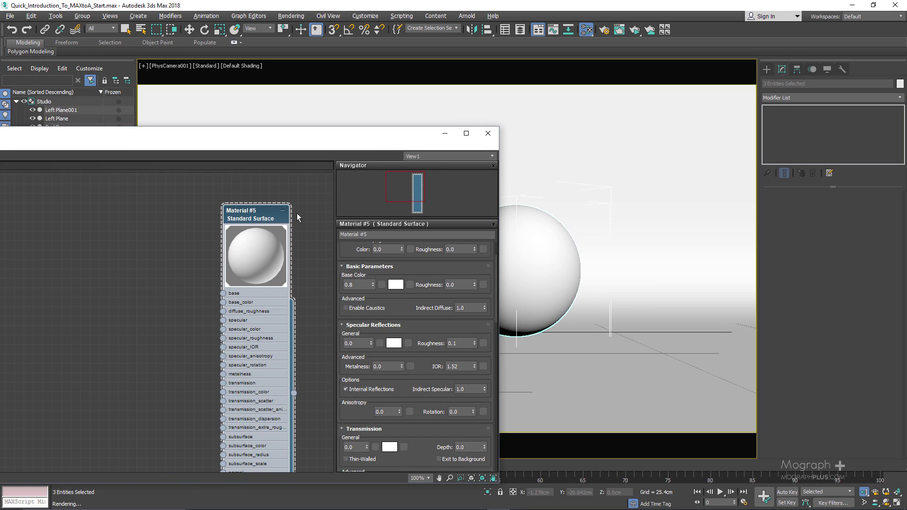
{"action": "left_click", "coordinate": [488, 134]}
{"action": "left_click", "coordinate": [635, 29]}
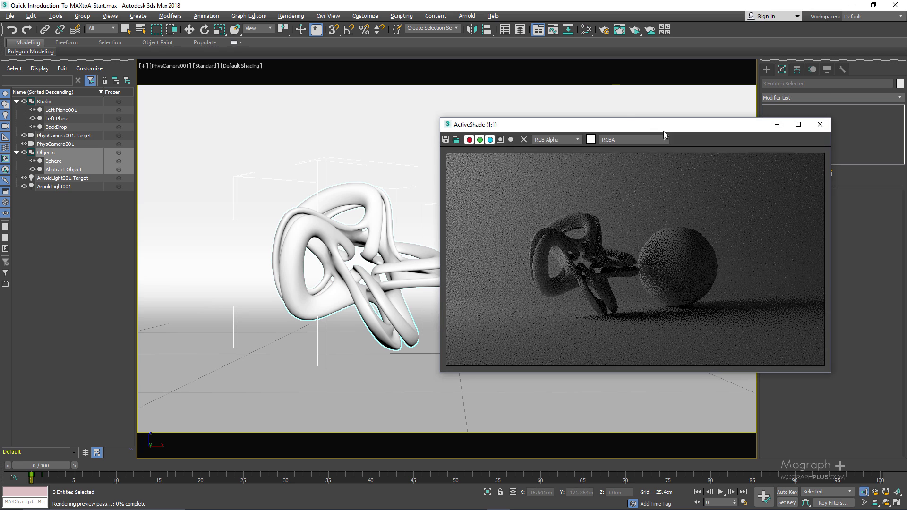
{"action": "left_click_drag", "start_coordinate": [669, 126], "coordinate": [485, 120]}
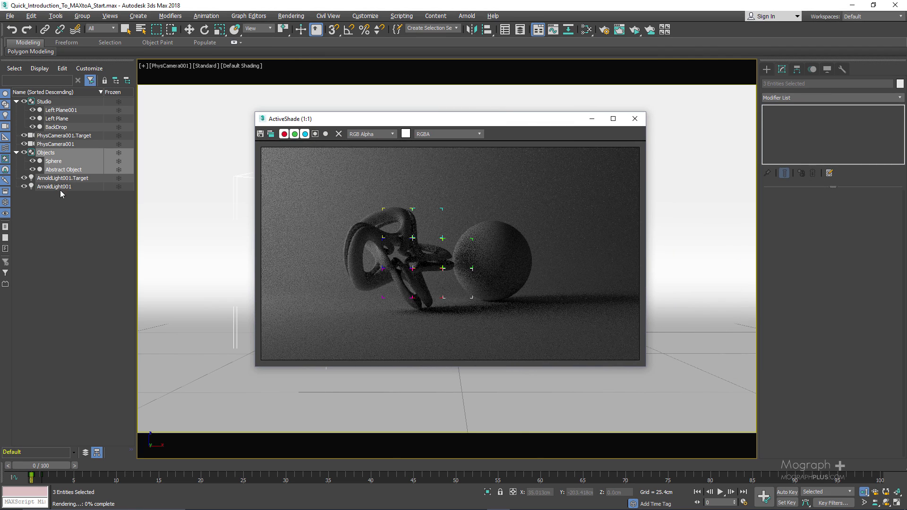
Select the Arnold light and toggle it off and back on
{"action": "left_click", "coordinate": [55, 186]}
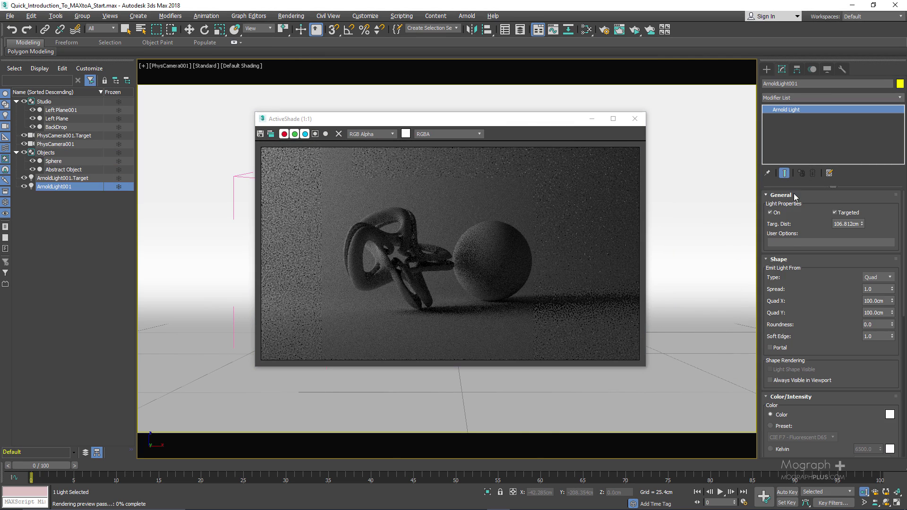
{"action": "left_click", "coordinate": [772, 214]}
{"action": "left_click", "coordinate": [772, 213]}
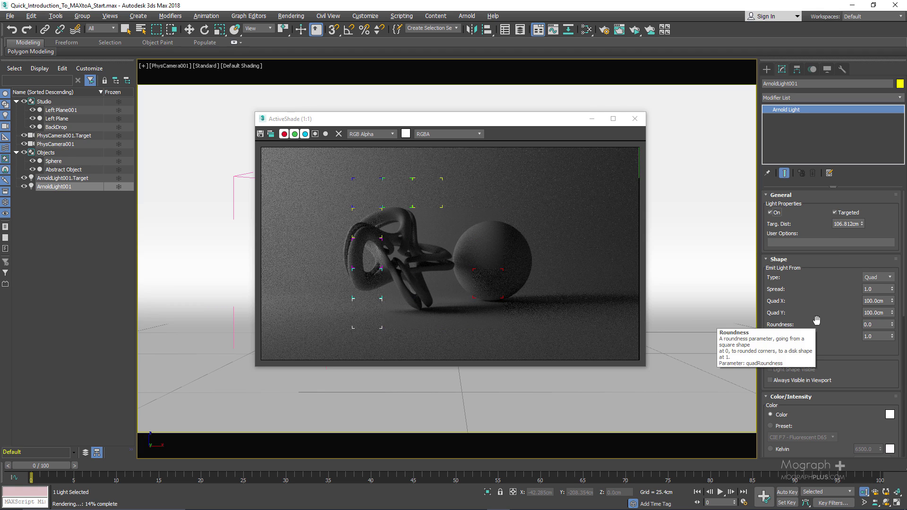
Review the light's available shape types, quad size settings and color options
{"action": "left_click_drag", "start_coordinate": [817, 301], "coordinate": [810, 271]}
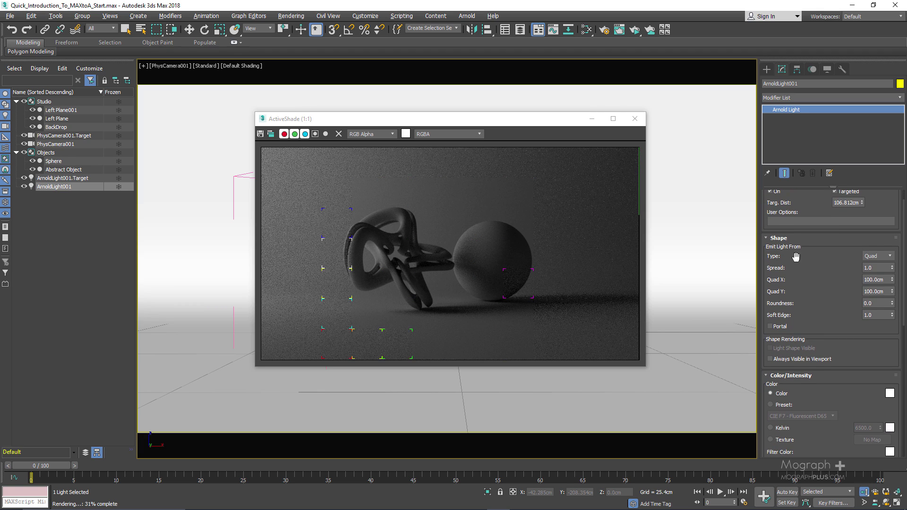
{"action": "left_click", "coordinate": [876, 260]}
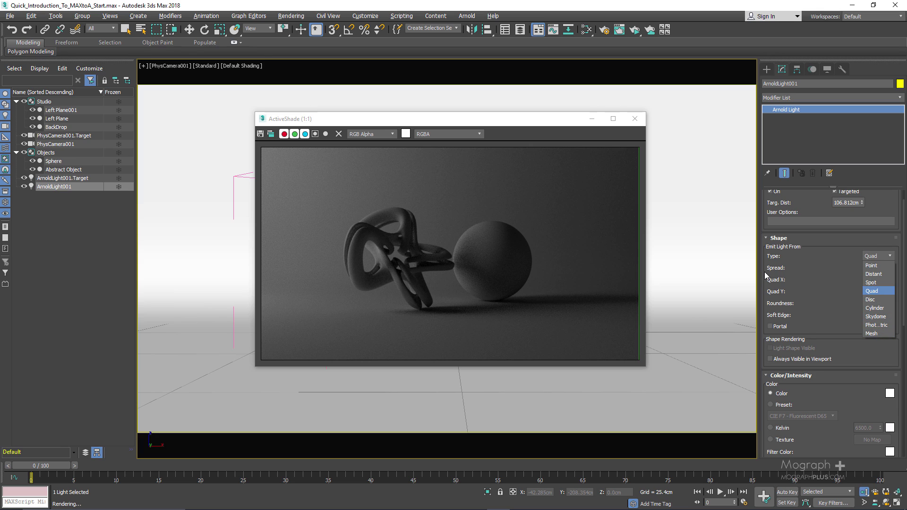
{"action": "left_click", "coordinate": [778, 264]}
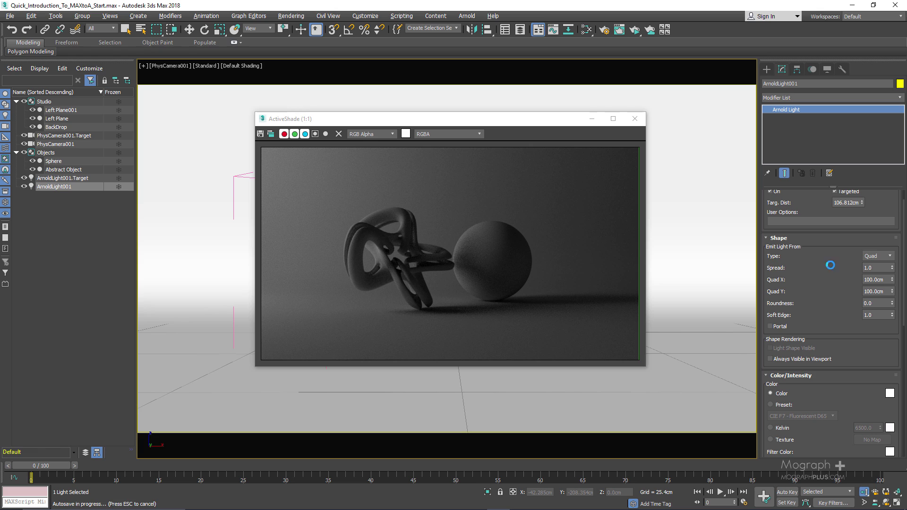
{"action": "double_click", "coordinate": [868, 279]}
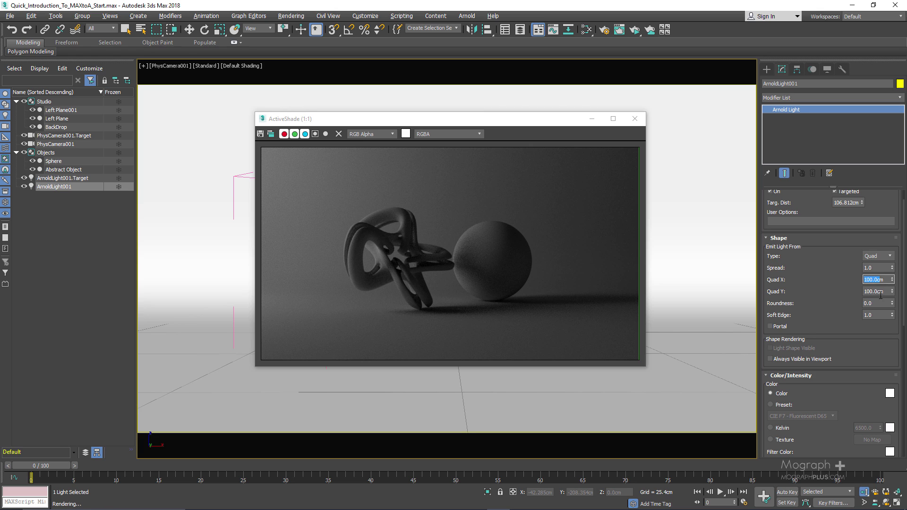
{"action": "left_click_drag", "start_coordinate": [835, 341], "coordinate": [816, 238]}
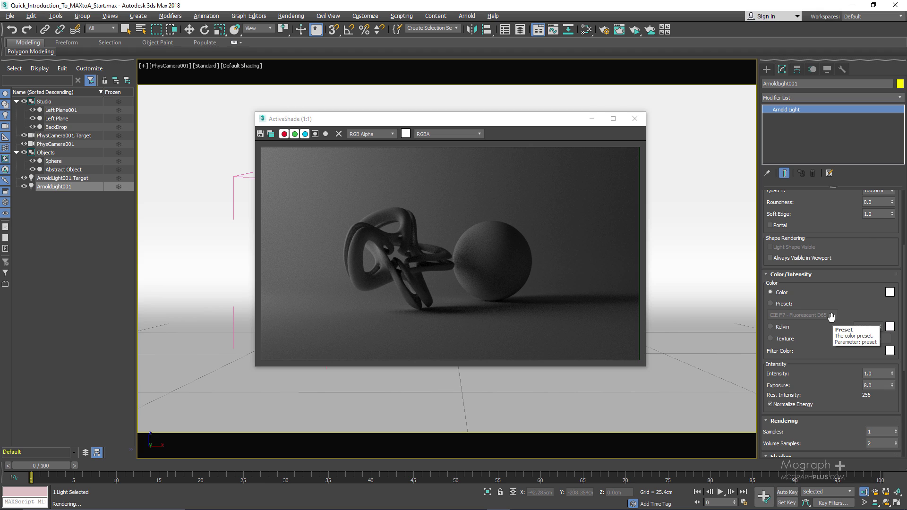
{"action": "left_click_drag", "start_coordinate": [831, 316], "coordinate": [819, 270]}
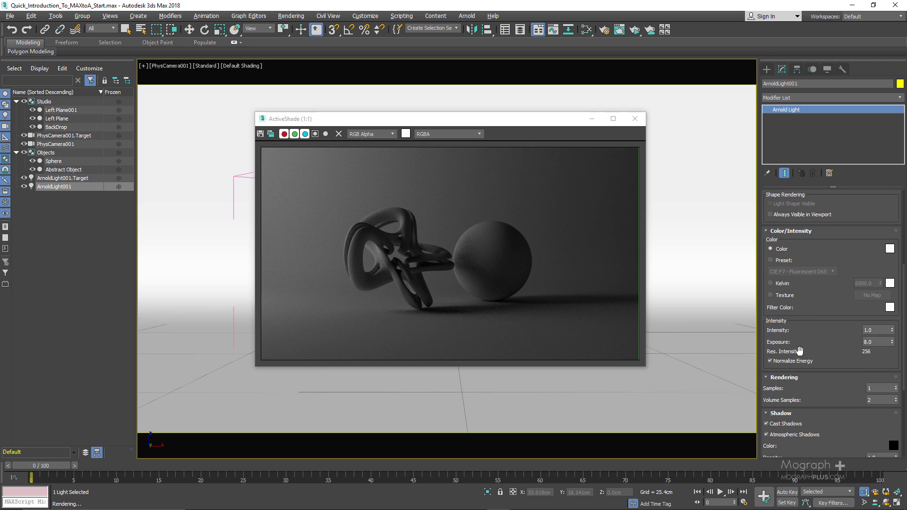
Set the Arnold light's exposure to 9 and its intensity to 1.5
{"action": "mouse_move", "coordinate": [794, 340]}
{"action": "left_click_drag", "start_coordinate": [879, 343], "coordinate": [860, 343]}
{"action": "type", "text": "9"}
{"action": "key", "text": "Return"}
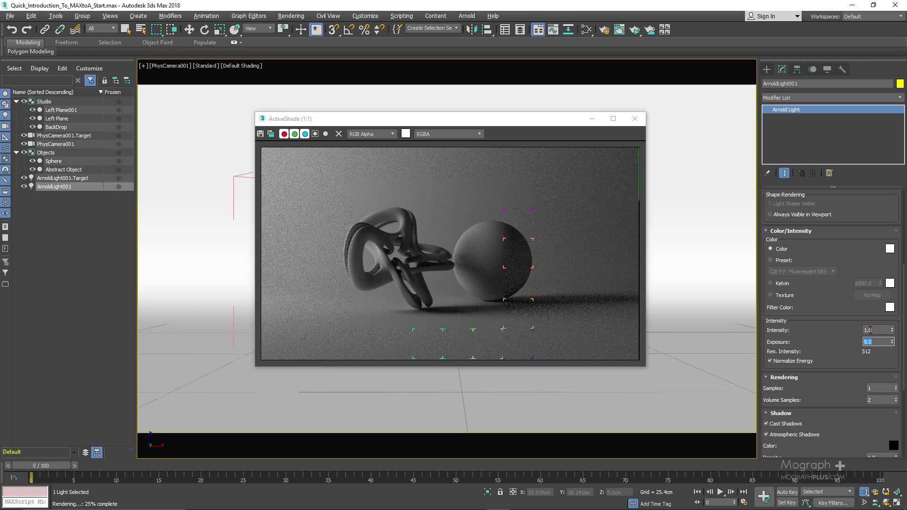
{"action": "left_click", "coordinate": [884, 330]}
{"action": "type", "text": "2"}
{"action": "key", "text": "Return"}
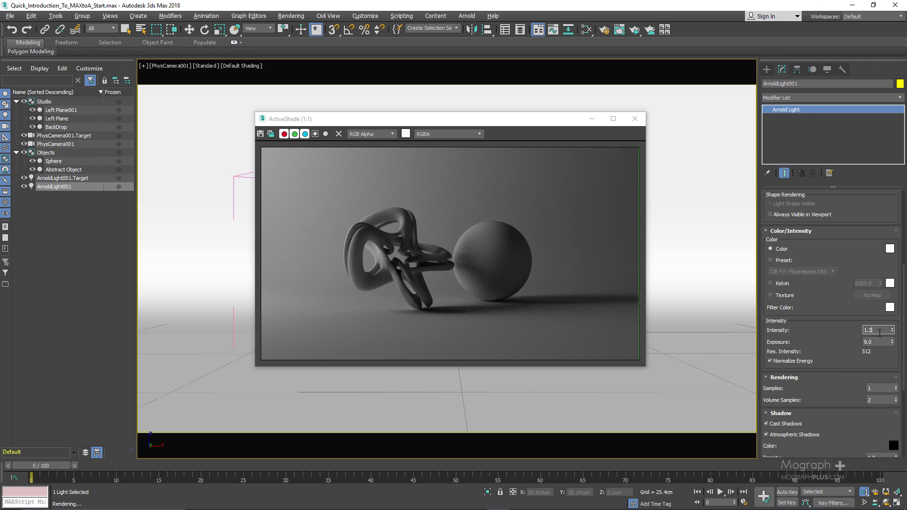
{"action": "key", "text": "Return"}
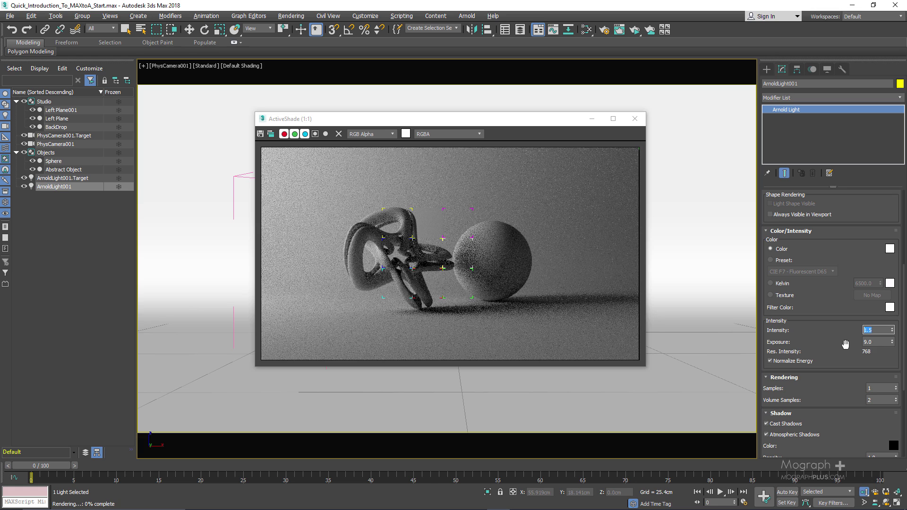
Try a pink tint with a shifted hue as the light's color, then cancel the color change
{"action": "left_click_drag", "start_coordinate": [834, 350], "coordinate": [809, 355]}
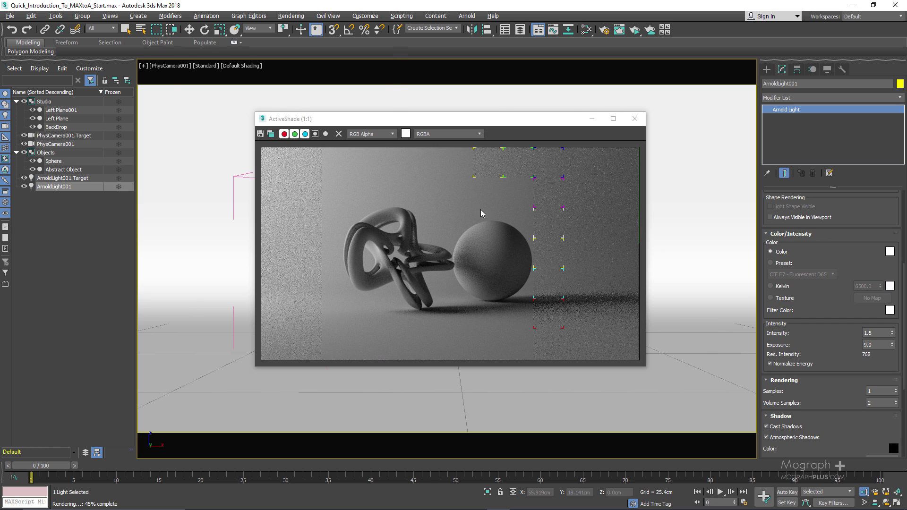
{"action": "left_click_drag", "start_coordinate": [312, 99], "coordinate": [352, 99]}
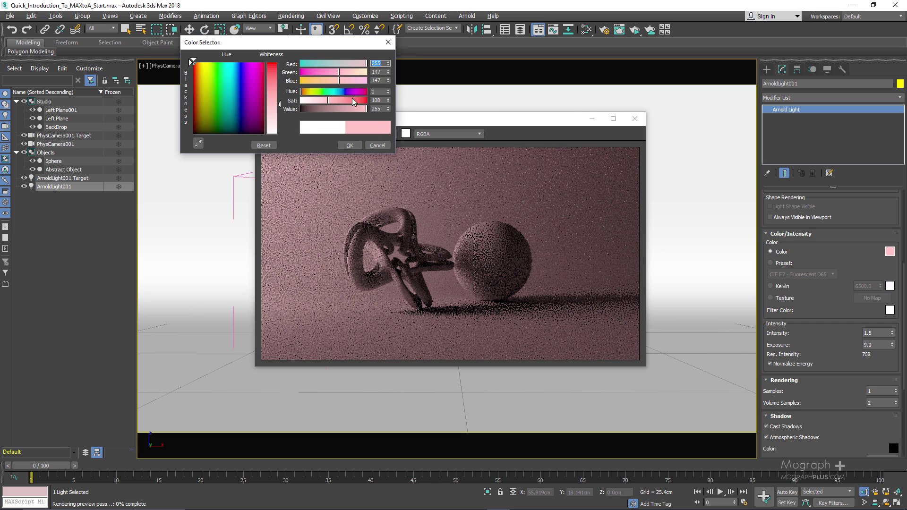
{"action": "left_click", "coordinate": [356, 92]}
{"action": "left_click", "coordinate": [377, 146]}
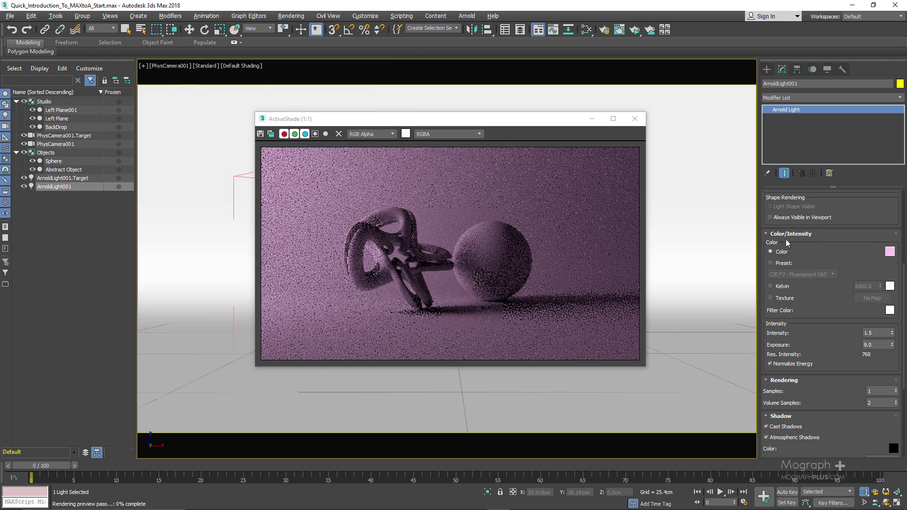
Try the light's color preset CIE F3 - Fluorescent White
{"action": "left_click", "coordinate": [782, 262]}
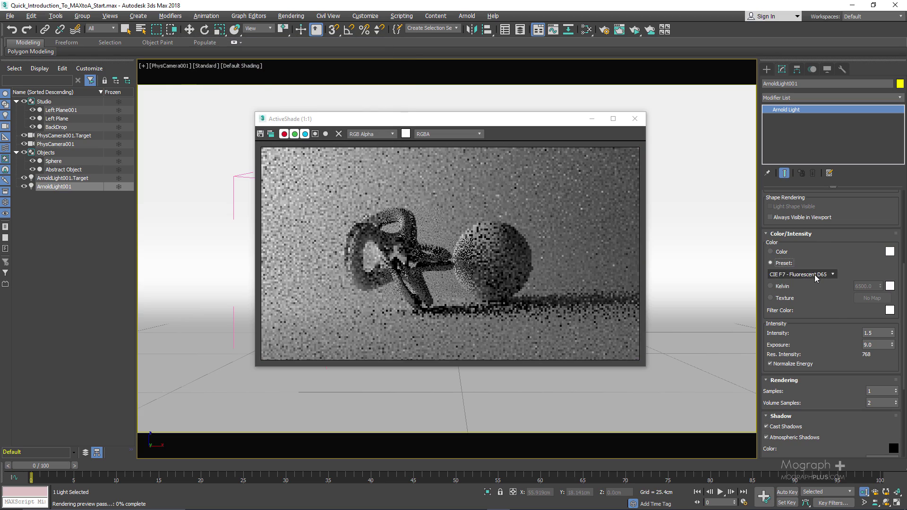
{"action": "left_click", "coordinate": [815, 275]}
{"action": "left_click", "coordinate": [804, 326]}
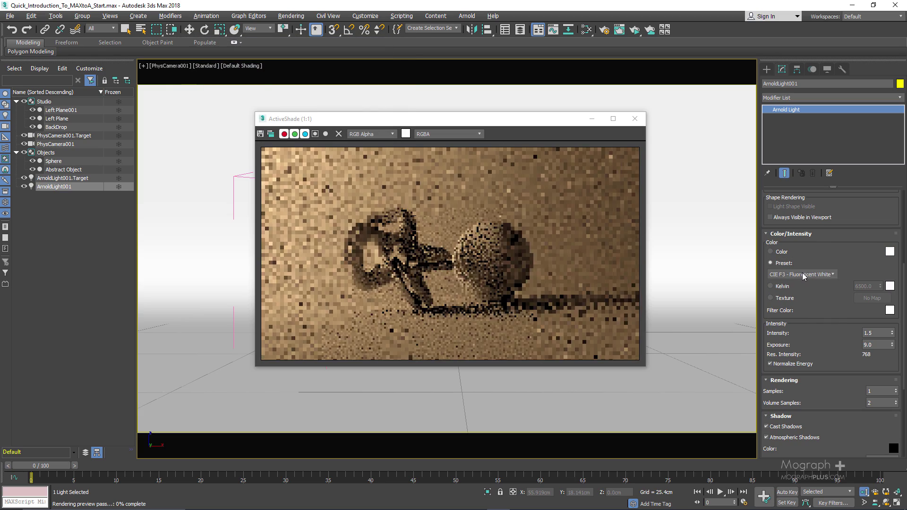
Define the light's color by Kelvin temperature and set it to 4000
{"action": "left_click", "coordinate": [781, 287]}
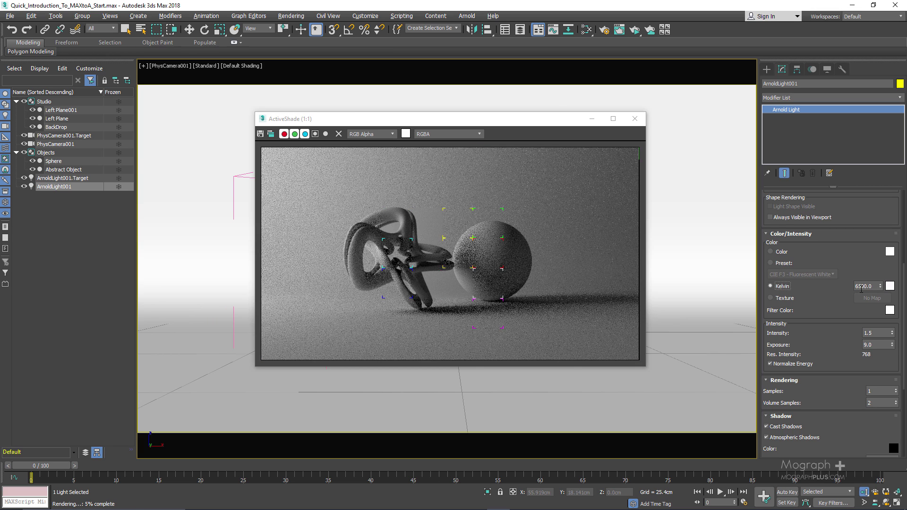
{"action": "double_click", "coordinate": [864, 286]}
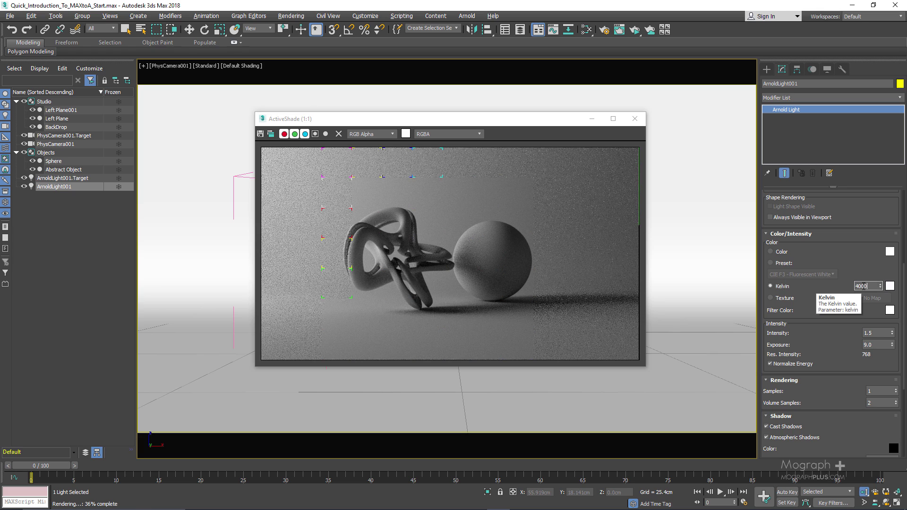
{"action": "key", "text": "Return"}
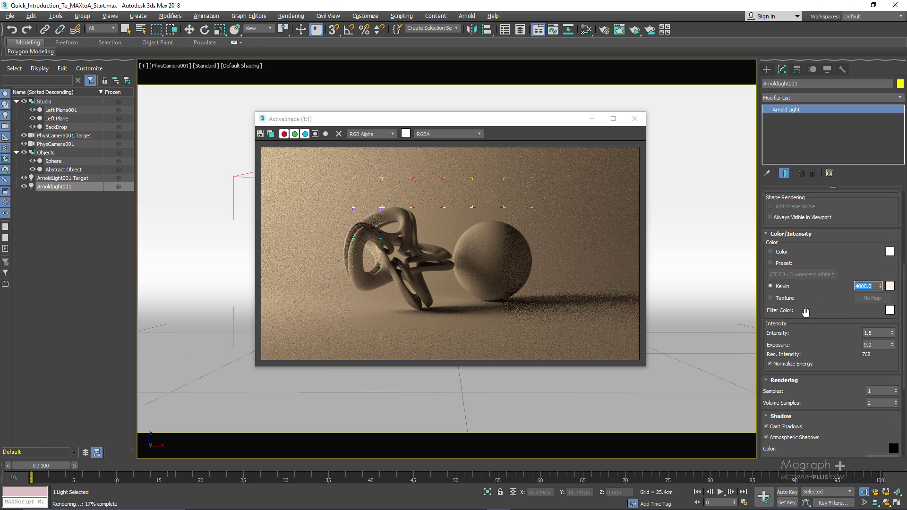
Review the light's sample settings and examine the noise around the sphere and abstract object in the ActiveShade render
{"action": "left_click_drag", "start_coordinate": [801, 323], "coordinate": [797, 262]}
{"action": "scroll", "coordinate": [798, 263], "scroll_direction": "down", "scroll_amount": 2}
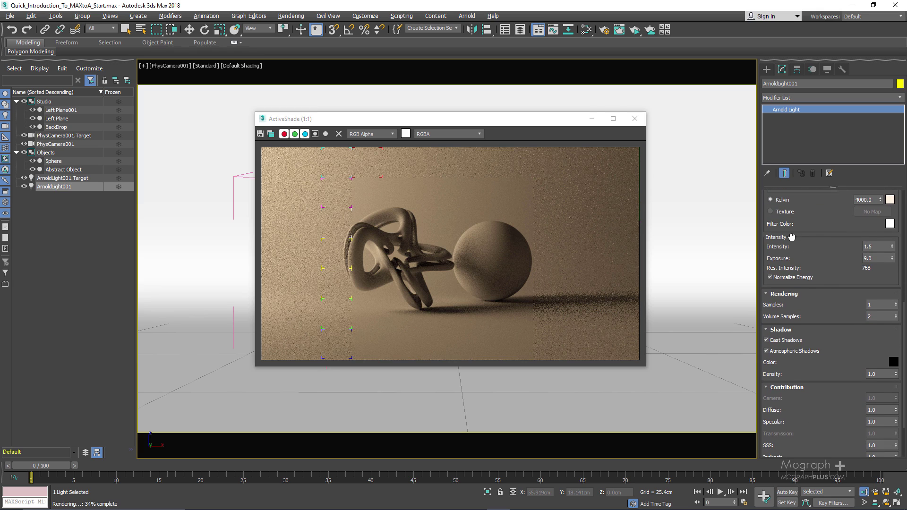
{"action": "left_click", "coordinate": [872, 305]}
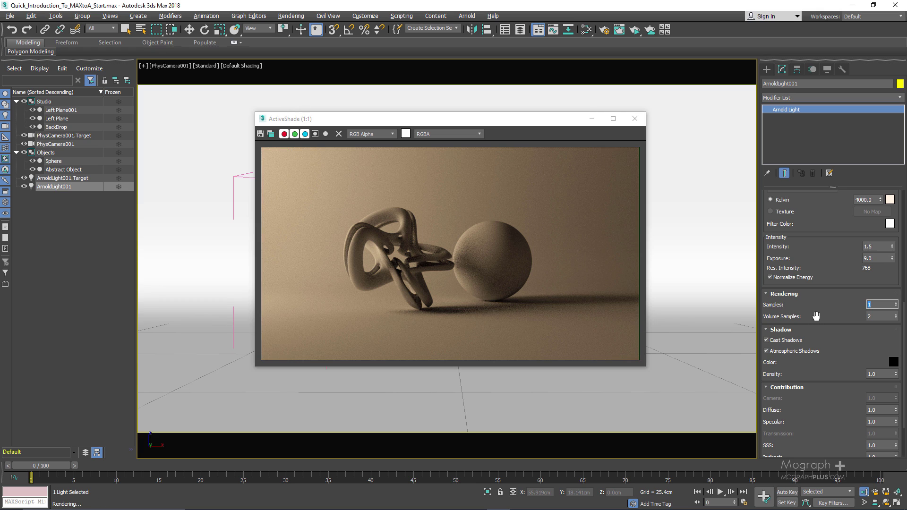
{"action": "mouse_move", "coordinate": [816, 316]}
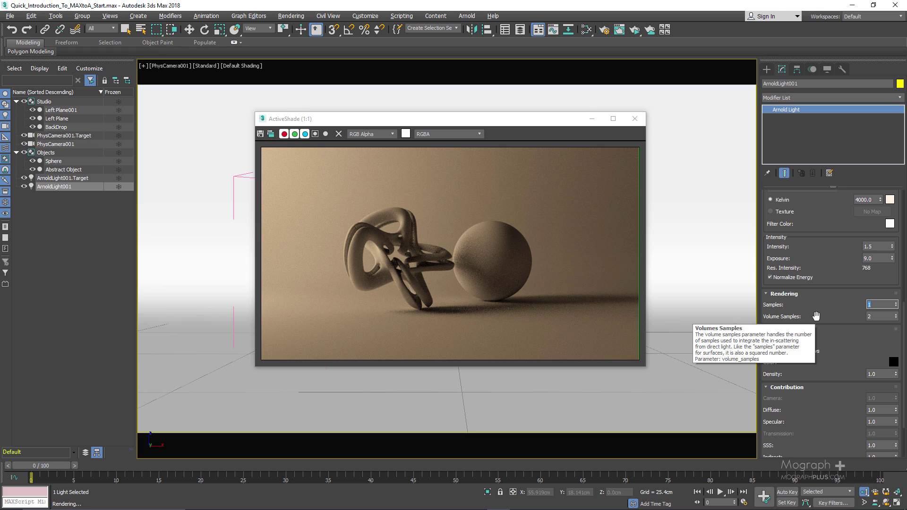
{"action": "scroll", "coordinate": [467, 275], "scroll_direction": "up", "scroll_amount": 1}
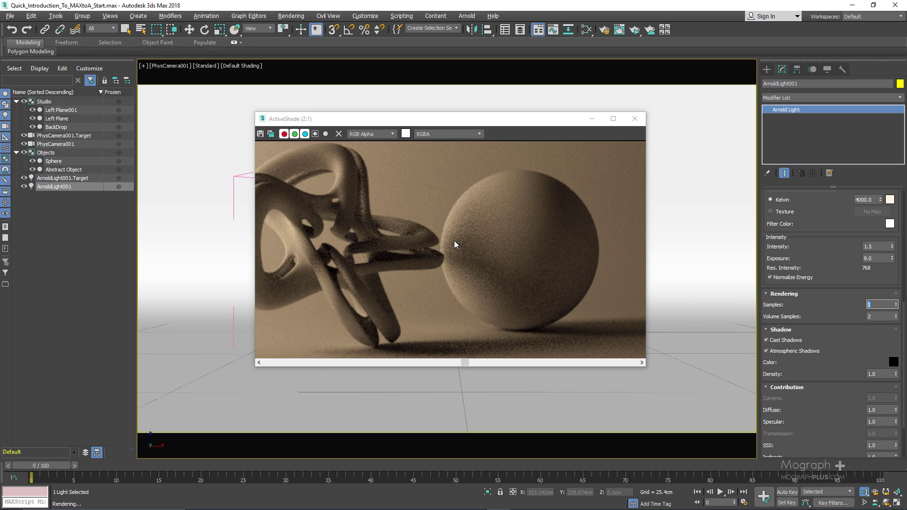
{"action": "scroll", "coordinate": [455, 244], "scroll_direction": "down", "scroll_amount": 1}
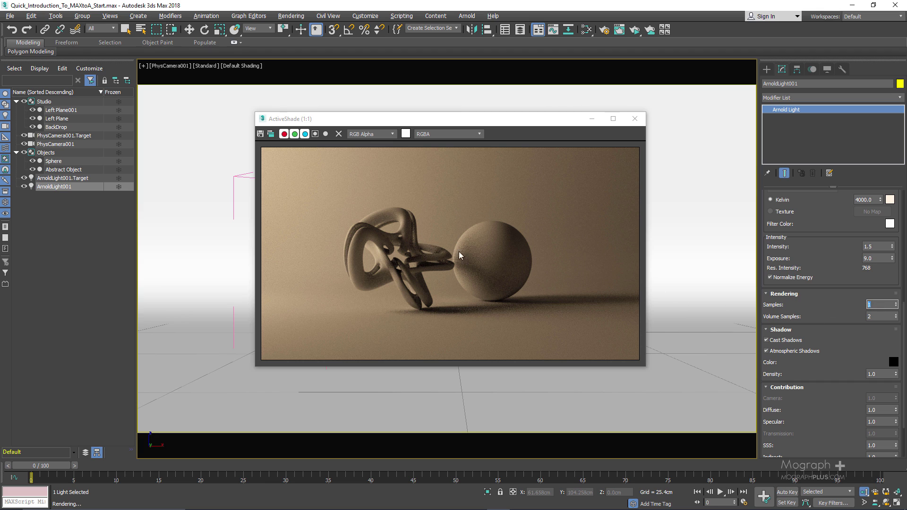
{"action": "scroll", "coordinate": [475, 266], "scroll_direction": "up", "scroll_amount": 1}
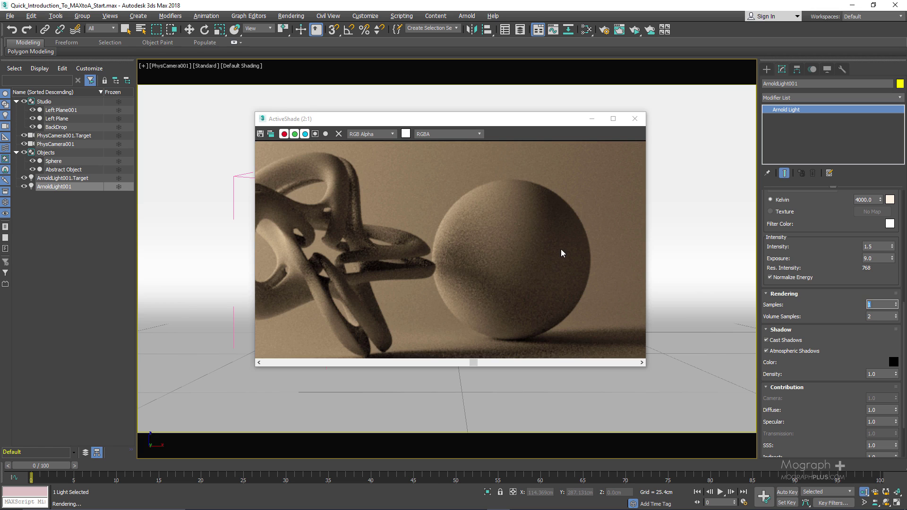
{"action": "scroll", "coordinate": [561, 253], "scroll_direction": "down", "scroll_amount": 1}
Toggle the light's Cast Shadows option off and back on, and bring up its Contribution settings
{"action": "left_click", "coordinate": [791, 341]}
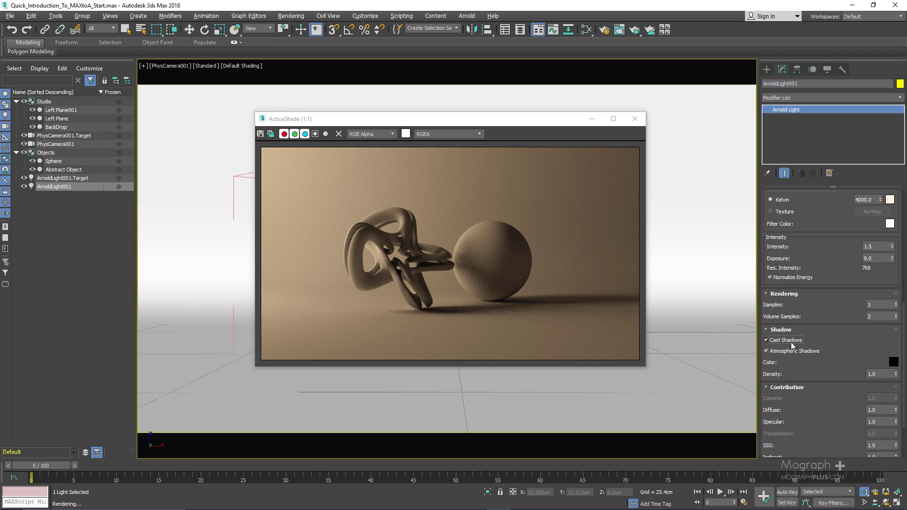
{"action": "left_click", "coordinate": [791, 342]}
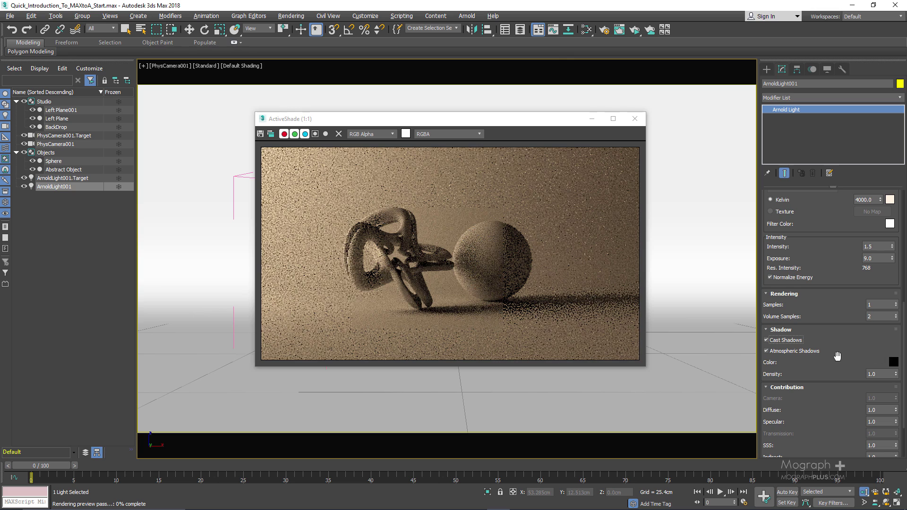
{"action": "left_click_drag", "start_coordinate": [835, 357], "coordinate": [817, 285]}
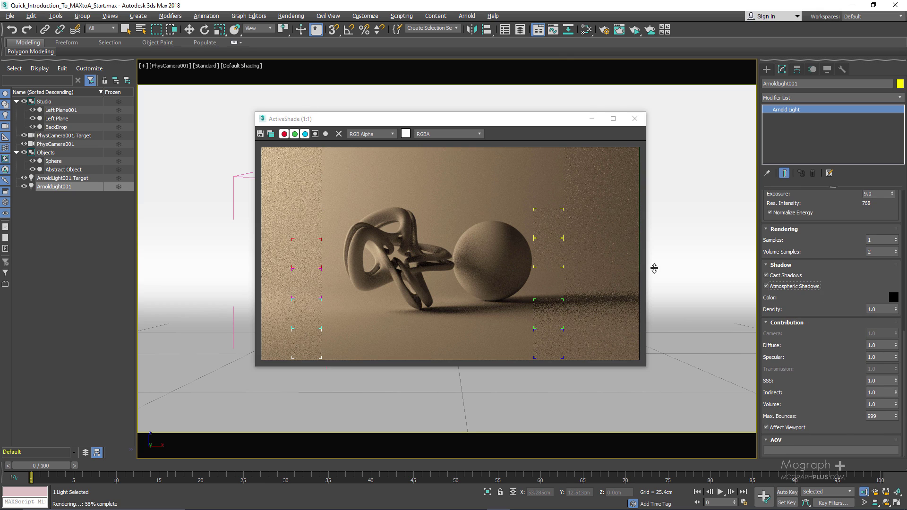
Set the Standard Surface material's specular reflection weight to 1 in the Slate Material Editor and move the editor clear of the render
{"action": "left_click", "coordinate": [586, 29]}
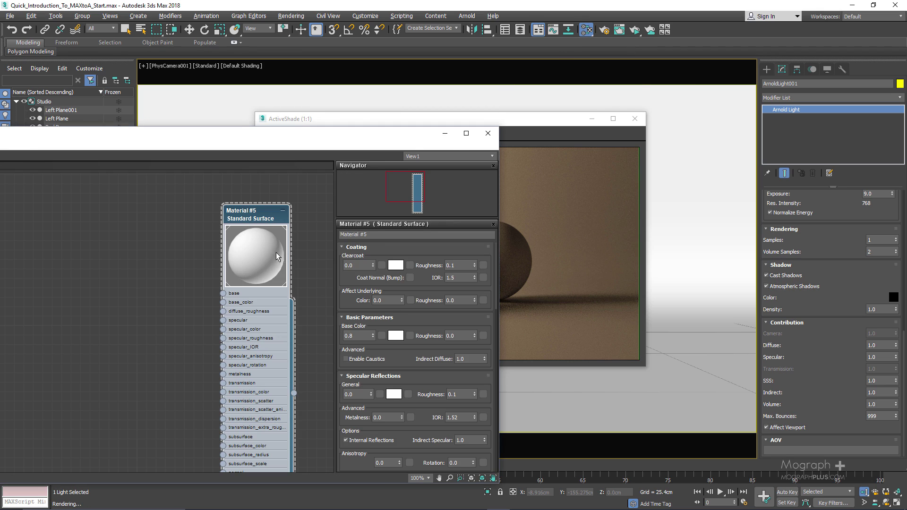
{"action": "double_click", "coordinate": [367, 394]}
{"action": "type", "text": "1"}
{"action": "key", "text": "Return"}
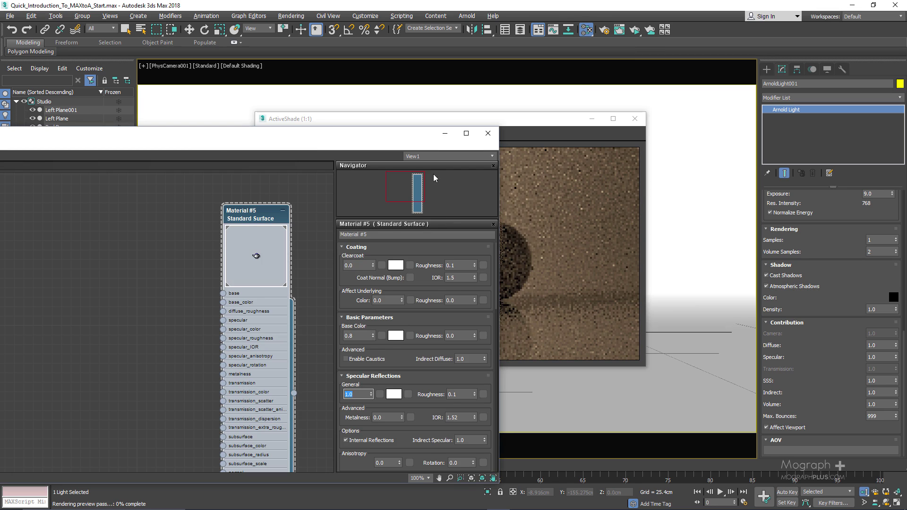
{"action": "left_click_drag", "start_coordinate": [413, 140], "coordinate": [109, 157]}
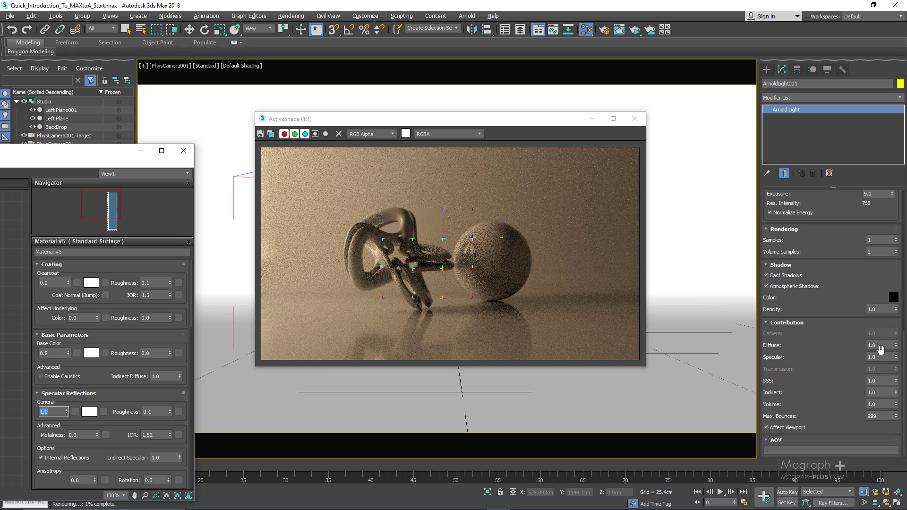
Try a diffuse contribution of 0 on the Arnold light, then return it to 1
{"action": "left_click", "coordinate": [880, 345]}
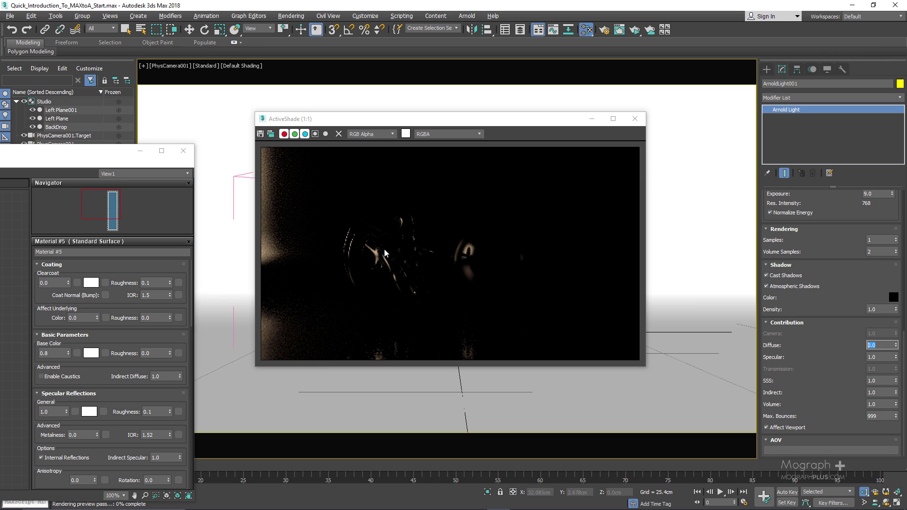
{"action": "type", "text": "1"}
{"action": "key", "text": "Return"}
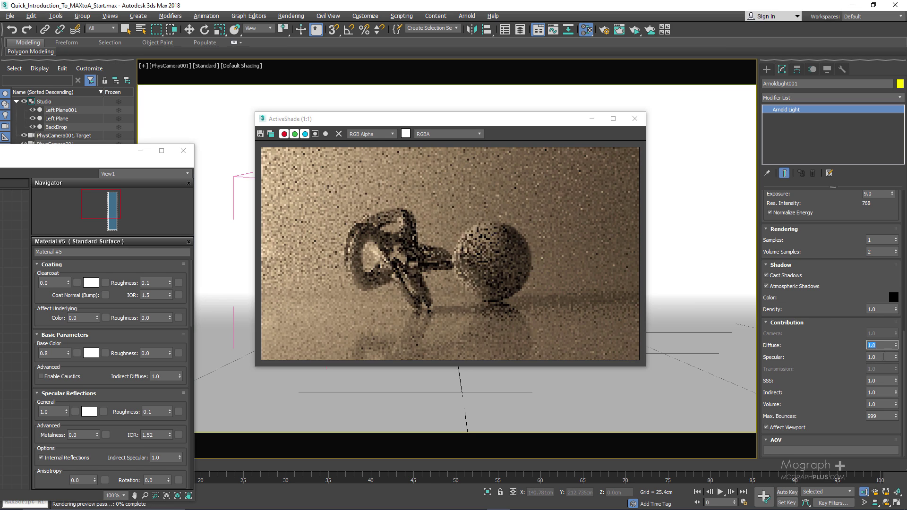
Try a specular contribution of 0 on the Arnold light, then return it to 1
{"action": "double_click", "coordinate": [876, 357]}
{"action": "type", "text": "0"}
{"action": "key", "text": "Return"}
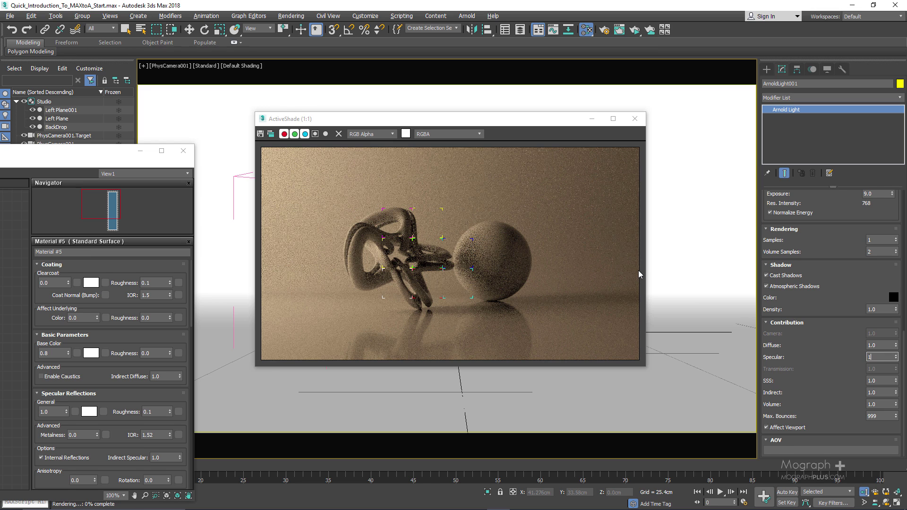
{"action": "type", "text": "1"}
{"action": "key", "text": "Return"}
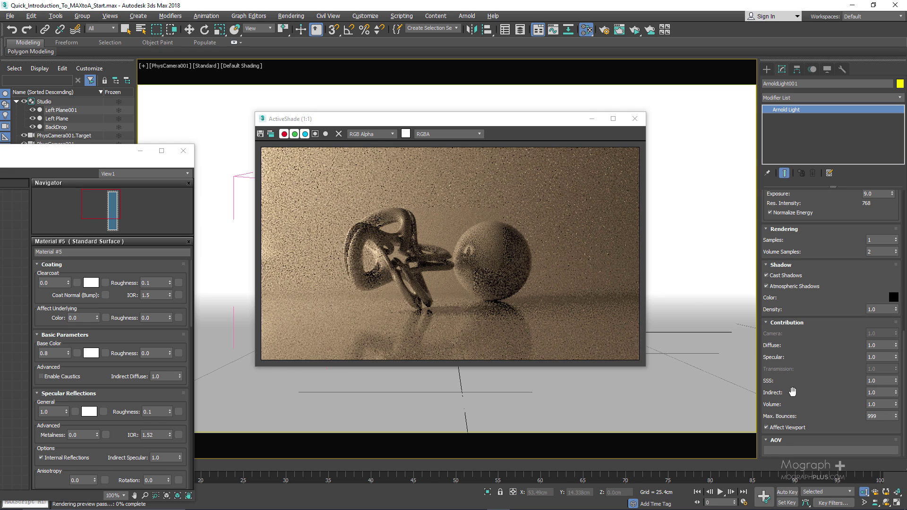
Set the Standard Surface material's specular reflection weight to 0 and close the Slate Material Editor
{"action": "left_click_drag", "start_coordinate": [881, 393], "coordinate": [823, 394]}
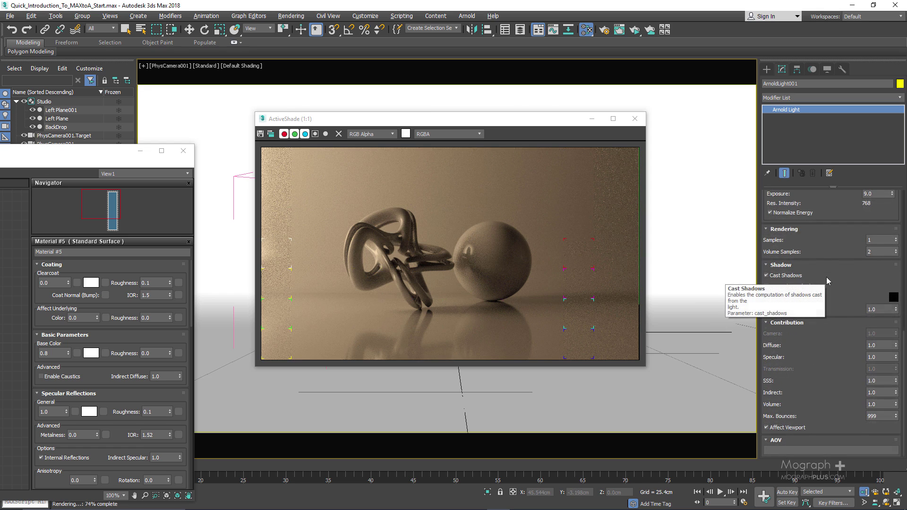
{"action": "scroll", "coordinate": [826, 256], "scroll_direction": "up", "scroll_amount": 1}
{"action": "left_click_drag", "start_coordinate": [826, 257], "coordinate": [847, 435]}
{"action": "left_click_drag", "start_coordinate": [846, 241], "coordinate": [851, 359]}
{"action": "left_click_drag", "start_coordinate": [51, 151], "coordinate": [332, 93]}
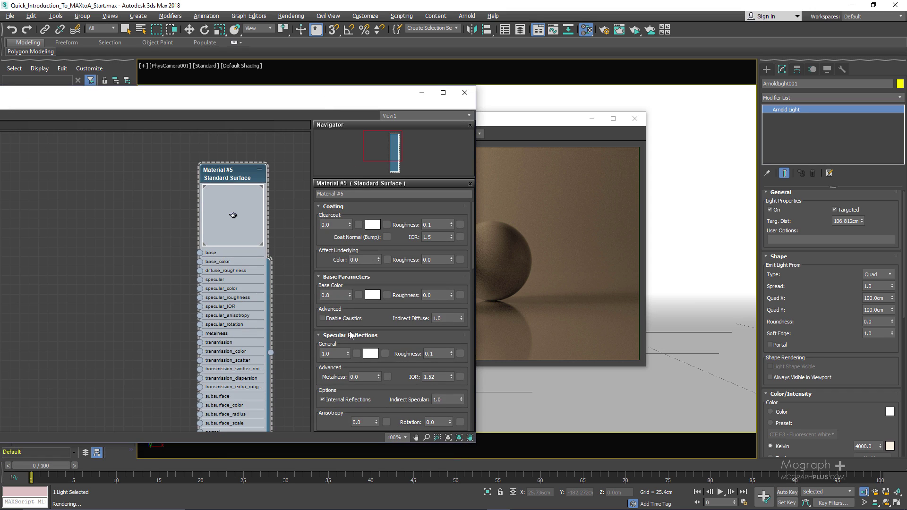
{"action": "double_click", "coordinate": [334, 353]}
{"action": "type", "text": "0"}
{"action": "key", "text": "Return"}
{"action": "left_click", "coordinate": [465, 92]}
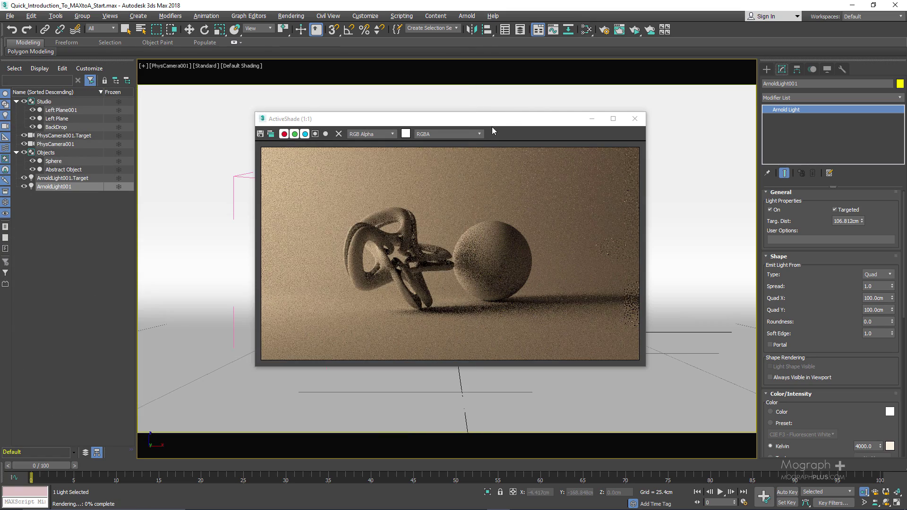
Show all four viewports and activate the Top view with the Move tool, keeping the render window clear of it
{"action": "left_click_drag", "start_coordinate": [491, 126], "coordinate": [712, 158]}
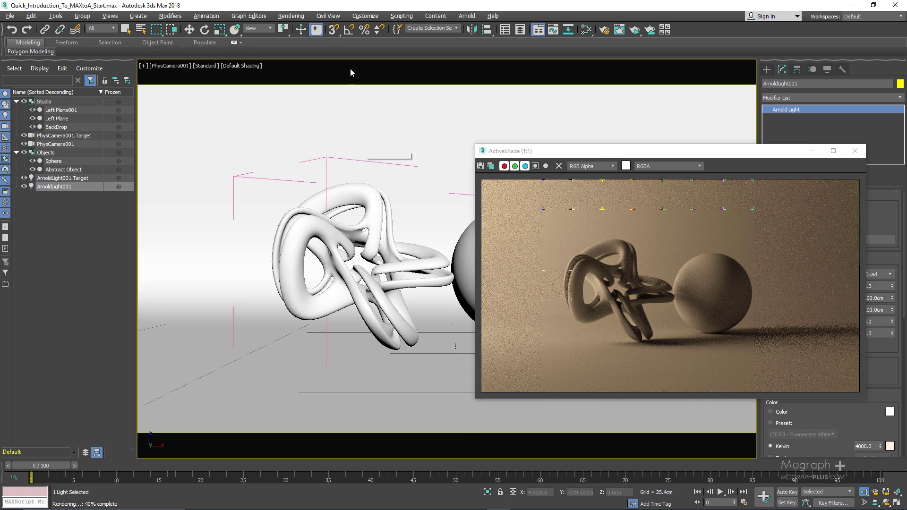
{"action": "key", "text": "alt+w"}
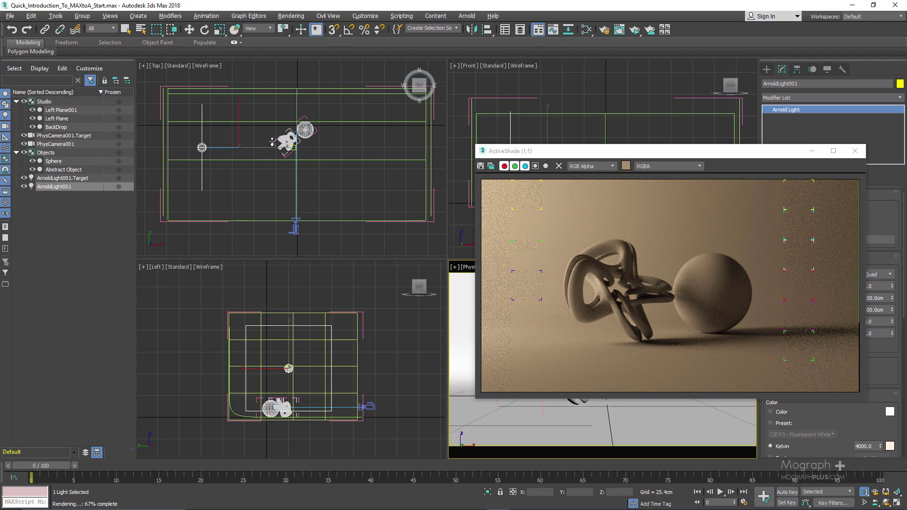
{"action": "left_click", "coordinate": [273, 142]}
{"action": "key", "text": "w"}
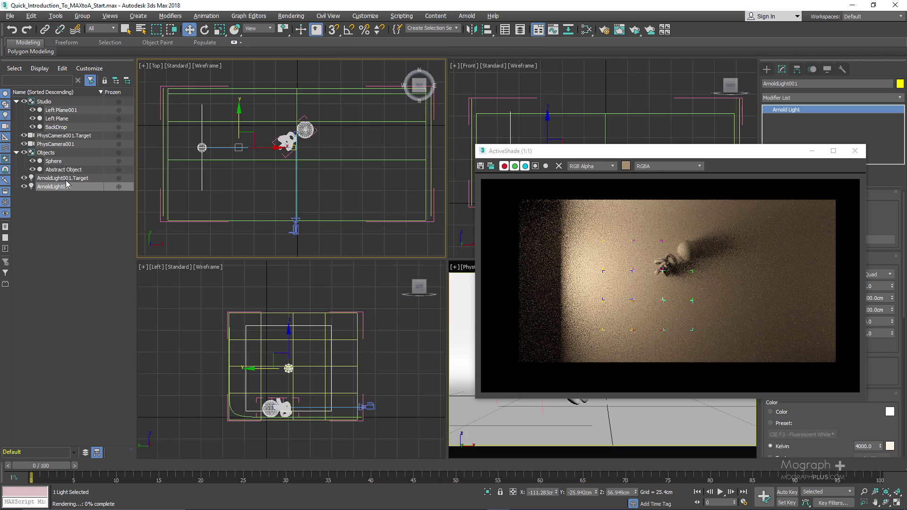
Lock the view to render to Quad 4 - PhysCamera001 in Render Setup and close the dialog
{"action": "right_click", "coordinate": [529, 426]}
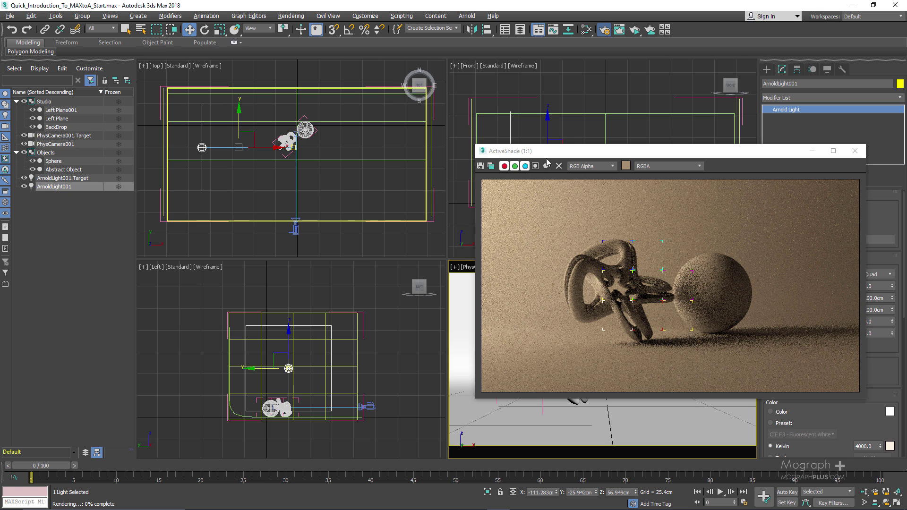
{"action": "left_click", "coordinate": [603, 30]}
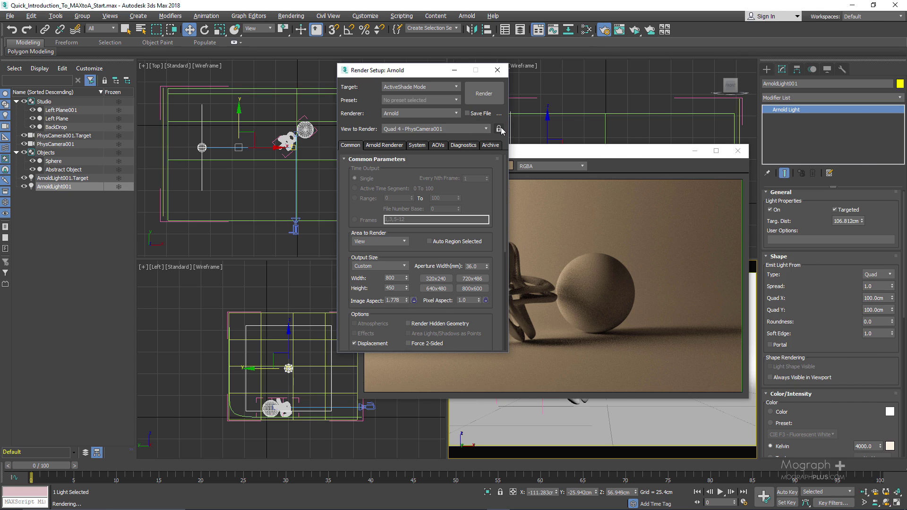
{"action": "left_click", "coordinate": [498, 70]}
Clone ArnoldLight001 along X as one independent copy on the opposite side of the objects, at about X 115 cm
{"action": "right_click", "coordinate": [265, 186]}
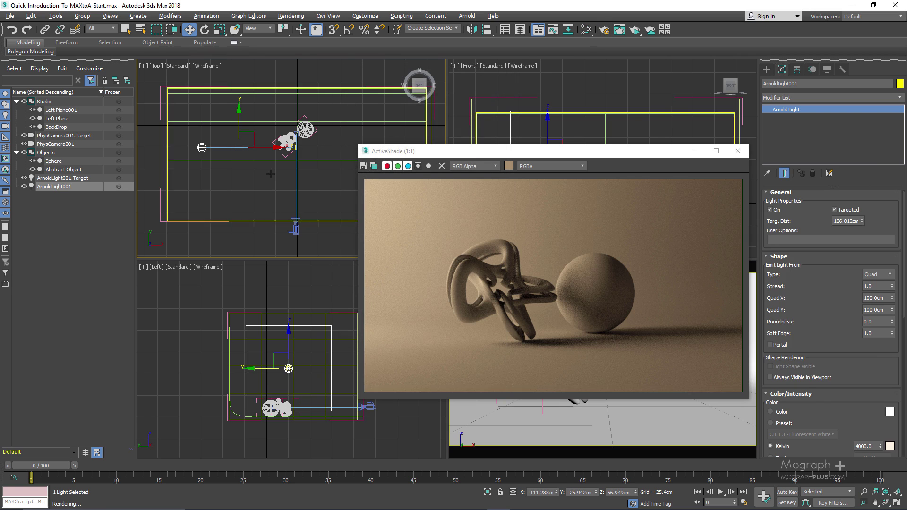
{"action": "left_click_drag", "start_coordinate": [506, 156], "coordinate": [597, 232]}
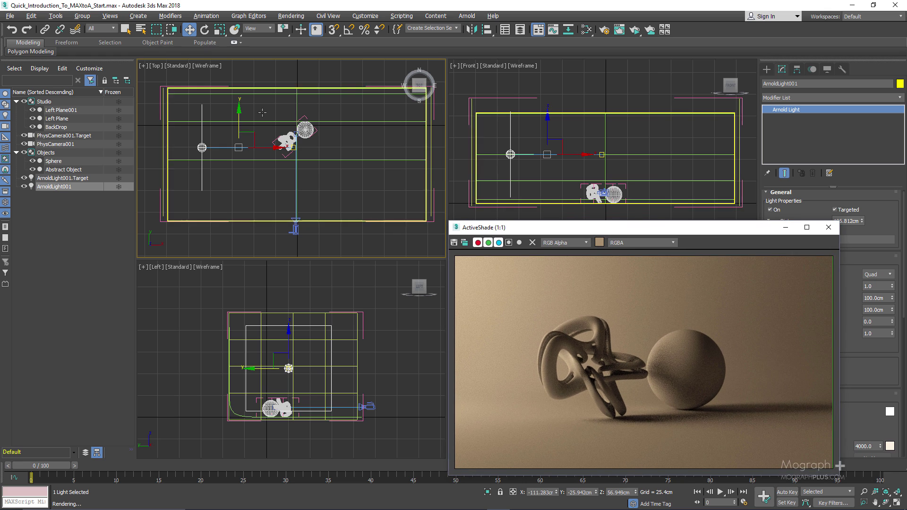
{"action": "left_click", "coordinate": [61, 187]}
{"action": "left_click_drag", "start_coordinate": [262, 150], "coordinate": [456, 147]}
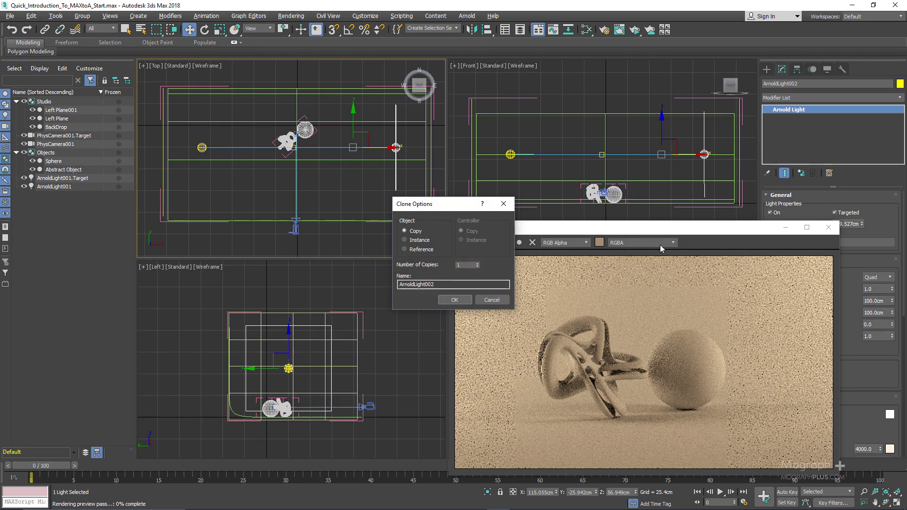
{"action": "left_click", "coordinate": [445, 300]}
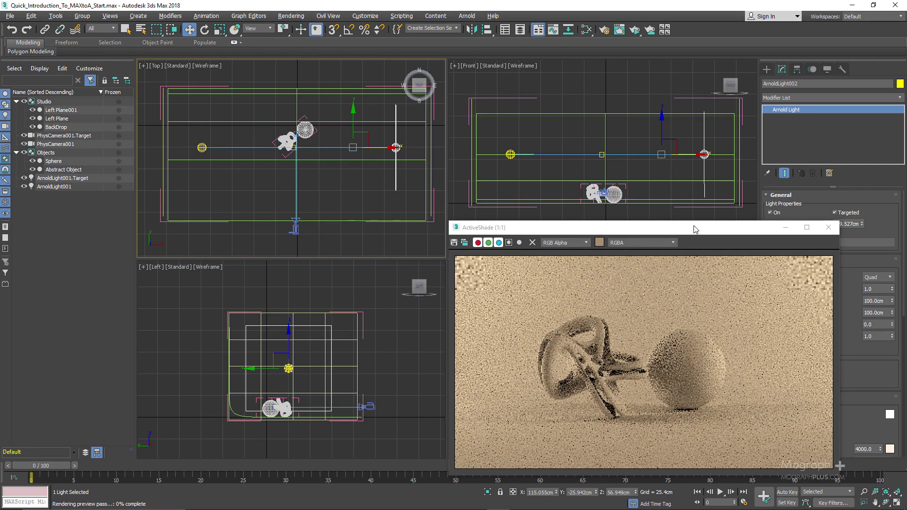
Set the copied light ArnoldLight002's Kelvin color temperature to 12000
{"action": "mouse_move", "coordinate": [680, 227]}
{"action": "left_mouse_down"}
{"action": "mouse_move", "coordinate": [454, 146]}
{"action": "mouse_move", "coordinate": [406, 116]}
{"action": "left_mouse_up"}
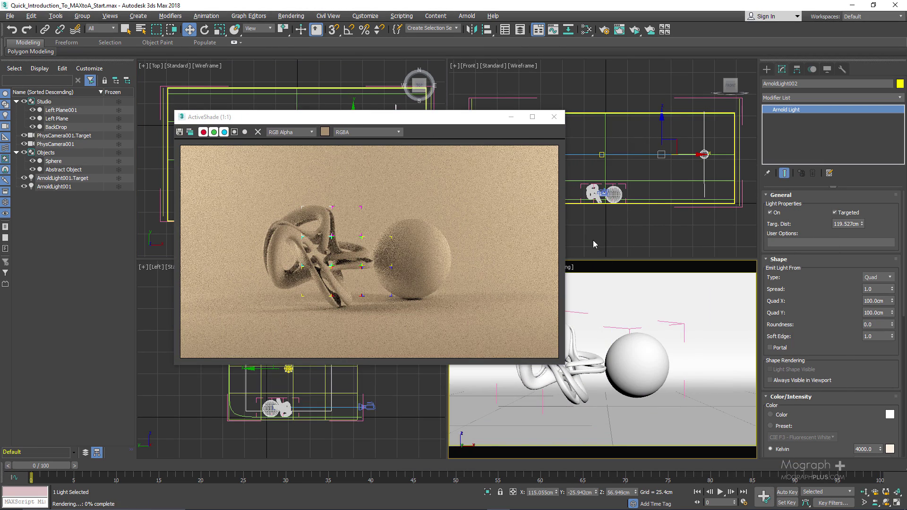
{"action": "scroll", "coordinate": [831, 254], "scroll_direction": "down", "scroll_amount": 5}
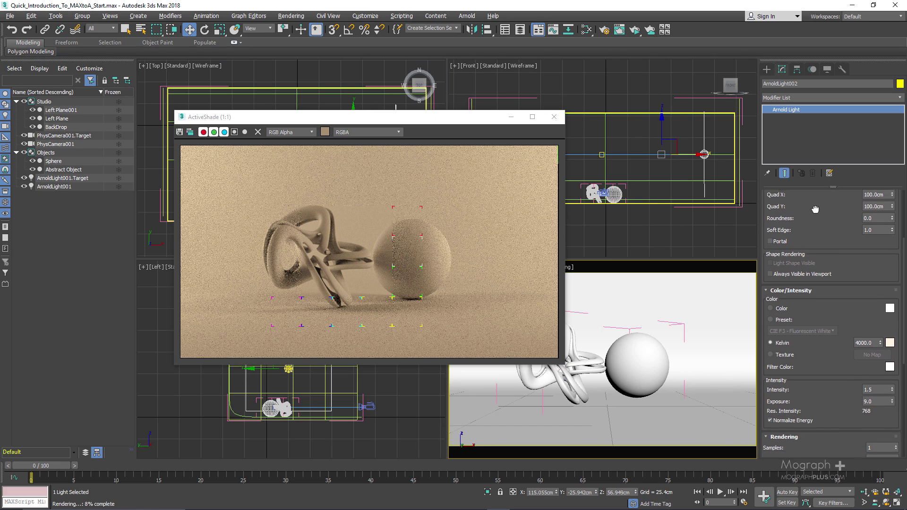
{"action": "double_click", "coordinate": [866, 338]}
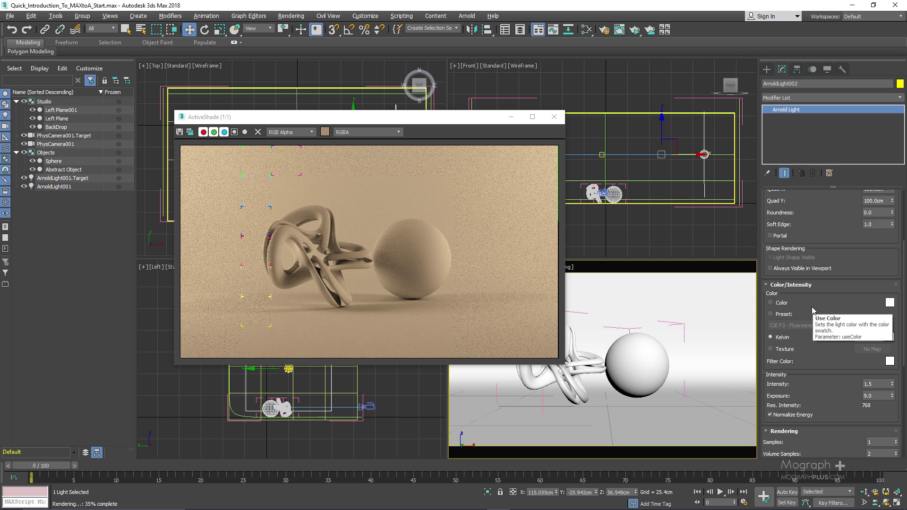
{"action": "type", "text": "12000"}
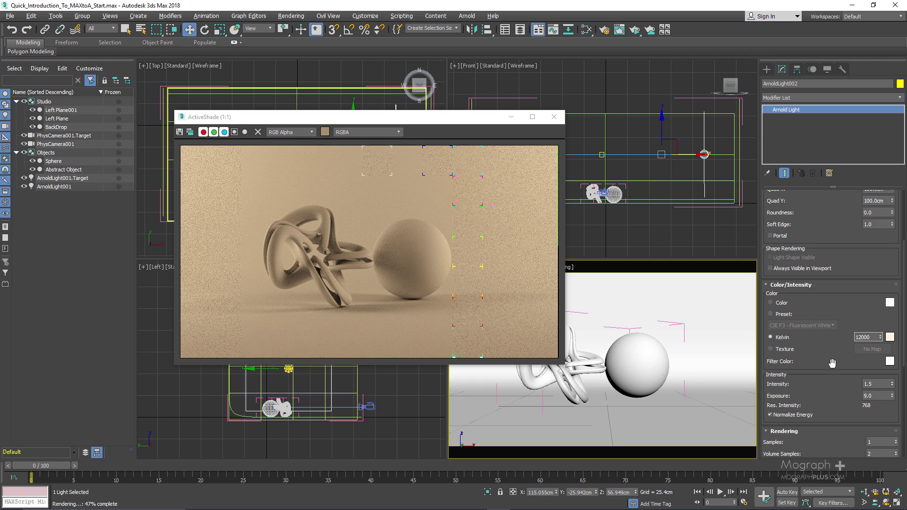
{"action": "key", "text": "Return"}
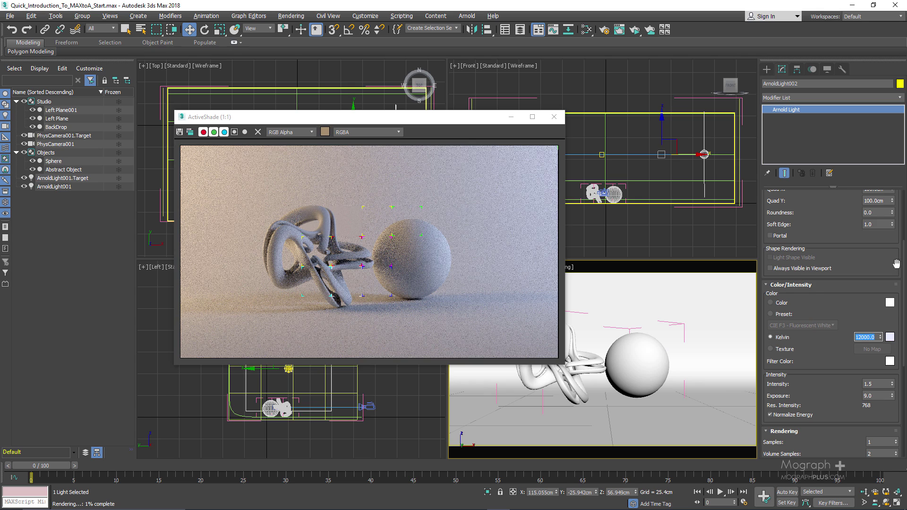
{"action": "scroll", "coordinate": [815, 234], "scroll_direction": "down", "scroll_amount": 4}
{"action": "left_click_drag", "start_coordinate": [815, 234], "coordinate": [830, 359]}
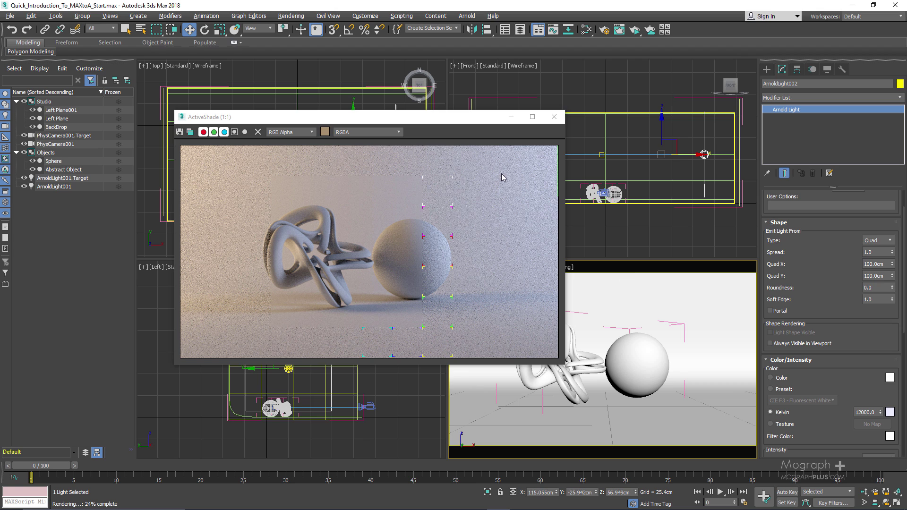
Clone ArnoldLight002 along X as one independent copy near the middle of the studio, at about X -3.7 cm
{"action": "left_click", "coordinate": [554, 119]}
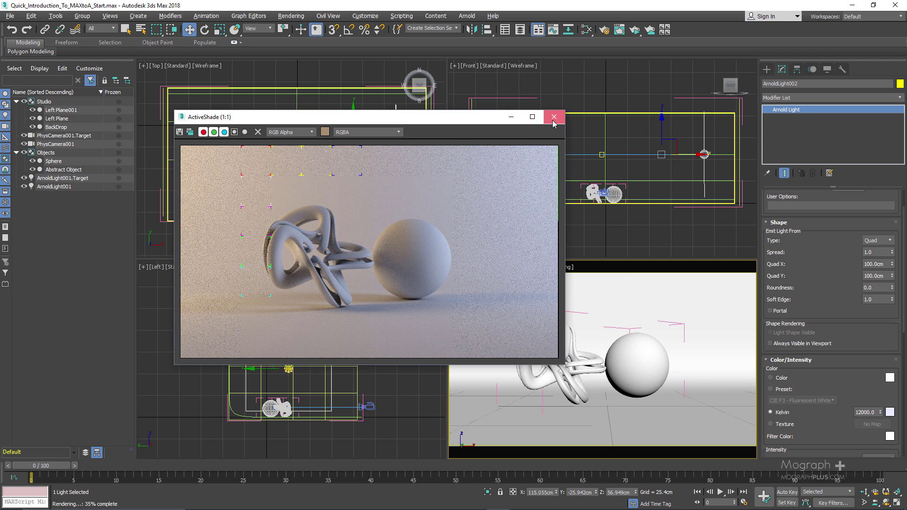
{"action": "left_click_drag", "start_coordinate": [418, 124], "coordinate": [688, 132]}
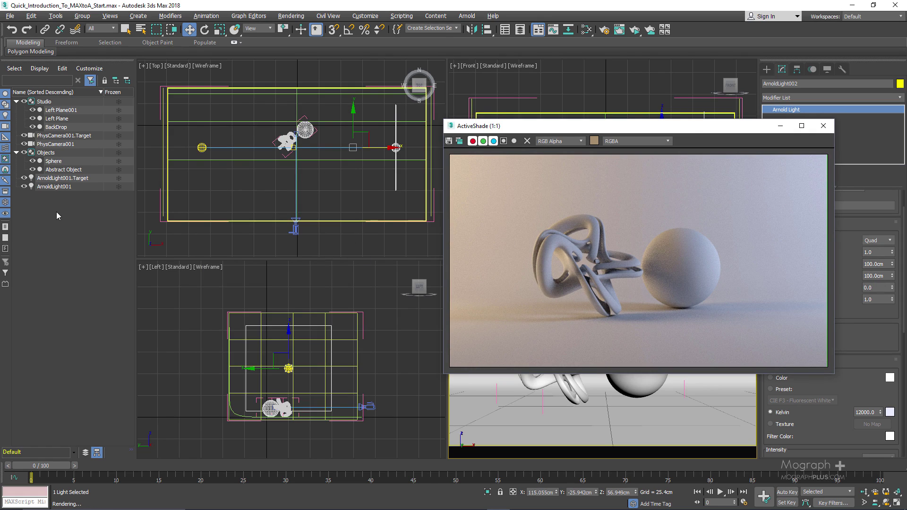
{"action": "left_click", "coordinate": [55, 199]}
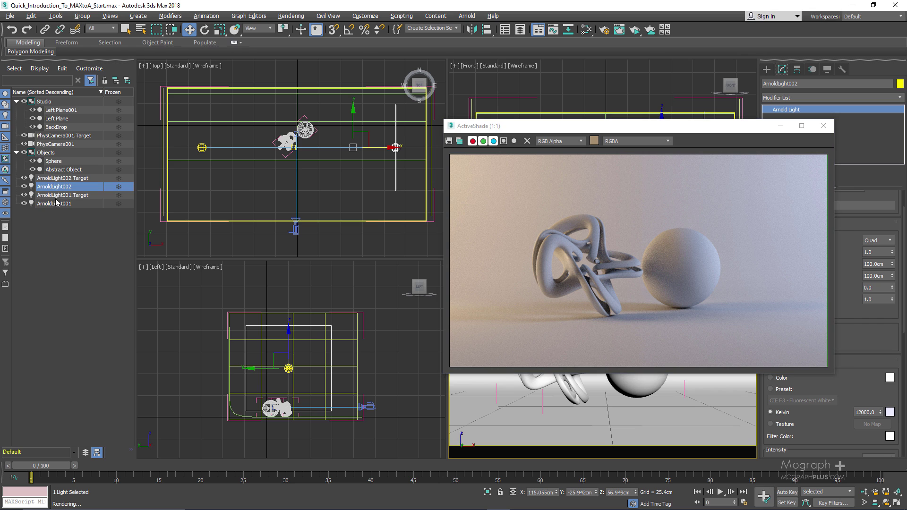
{"action": "left_click", "coordinate": [64, 203]}
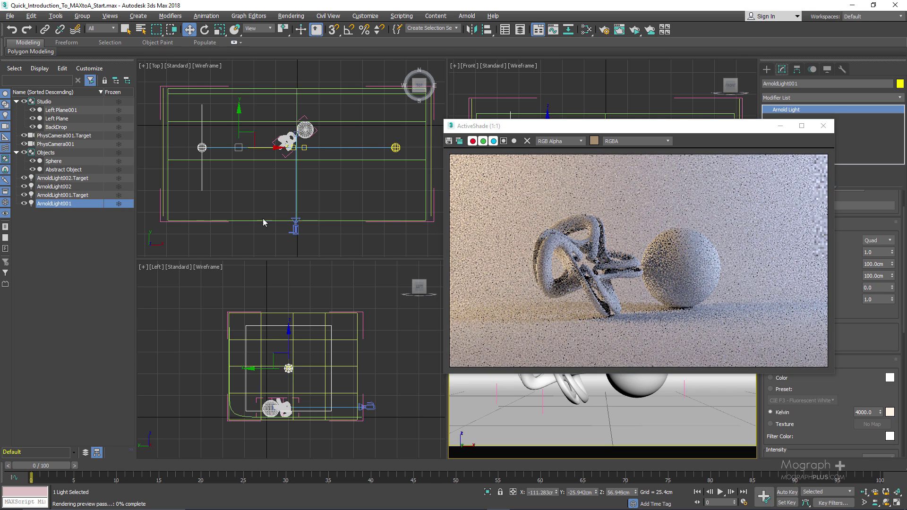
{"action": "left_click", "coordinate": [55, 186]}
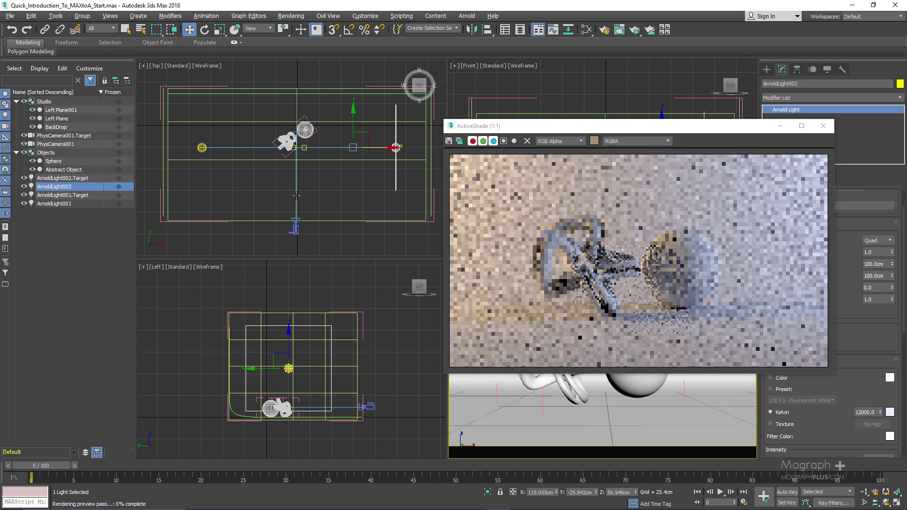
{"action": "left_click_drag", "start_coordinate": [386, 150], "coordinate": [284, 152]}
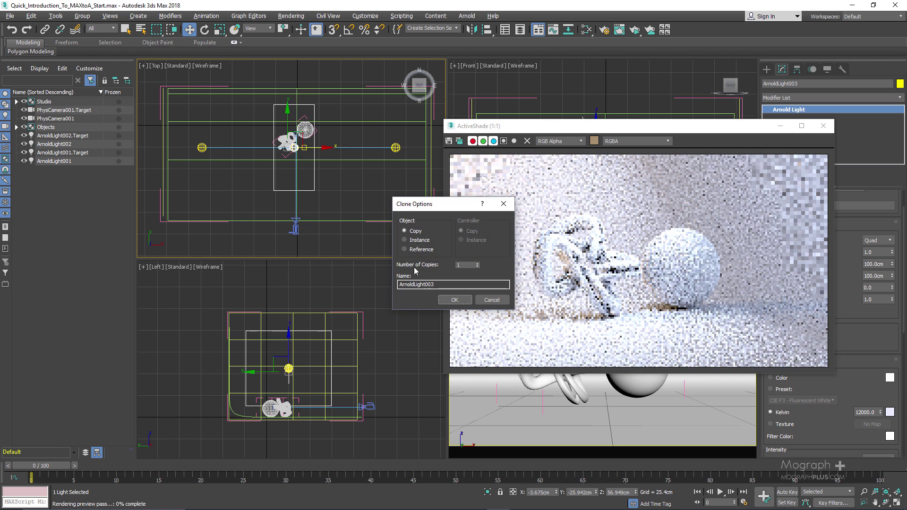
{"action": "left_click", "coordinate": [454, 300]}
Turn off the Targeted option for ArnoldLight003
{"action": "left_click_drag", "start_coordinate": [676, 130], "coordinate": [325, 164]}
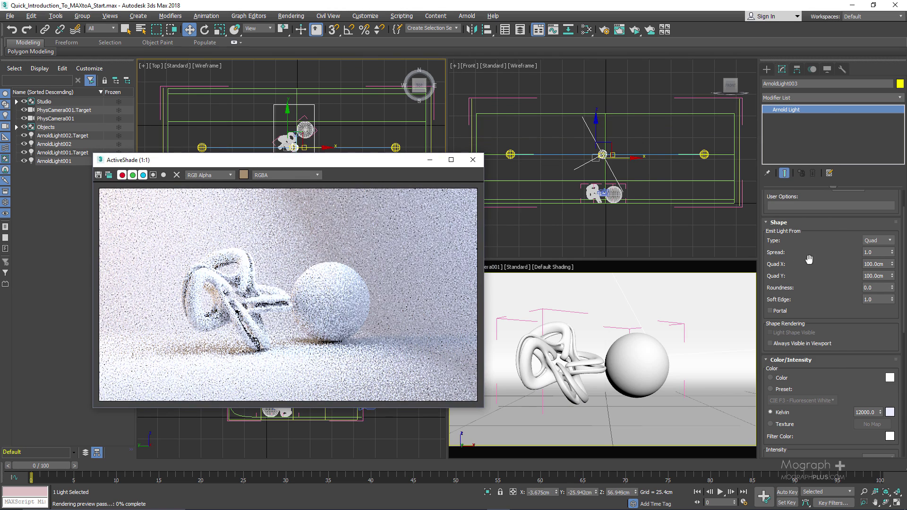
{"action": "left_click_drag", "start_coordinate": [809, 259], "coordinate": [826, 354]}
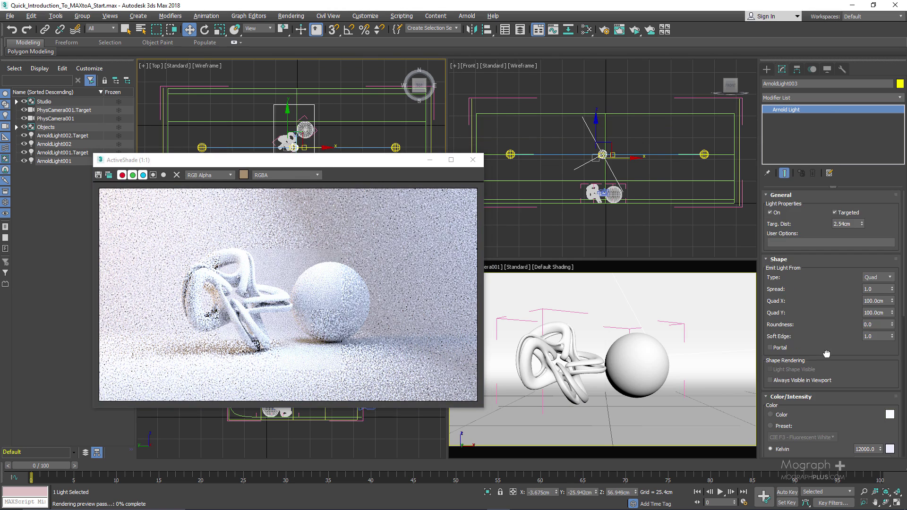
{"action": "left_click", "coordinate": [839, 215]}
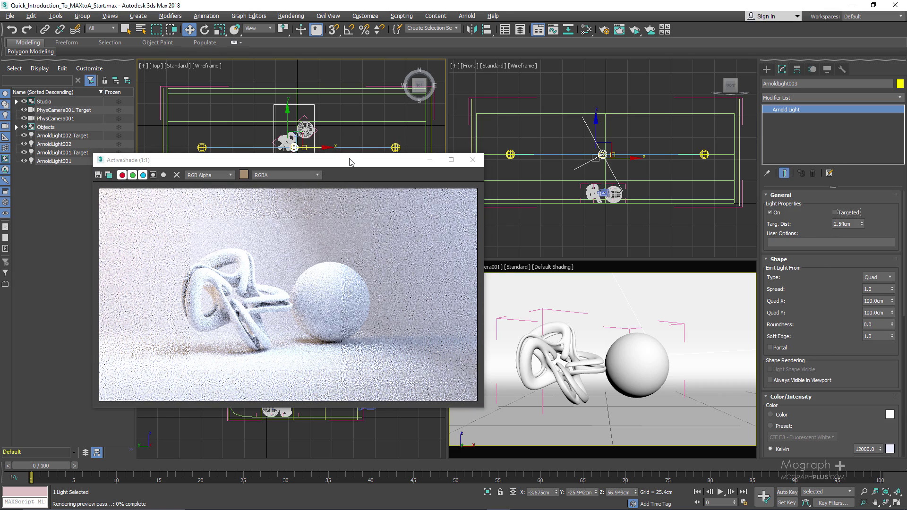
Rotate ArnoldLight003 in the Front view so it lies horizontal and faces down toward the objects
{"action": "left_click_drag", "start_coordinate": [349, 162], "coordinate": [277, 332]}
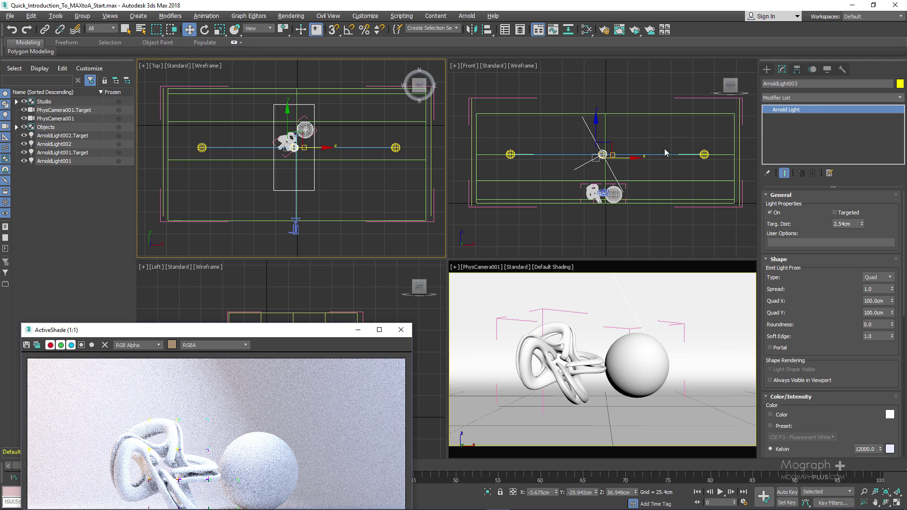
{"action": "right_click", "coordinate": [662, 151]}
{"action": "key", "text": "e"}
{"action": "left_click_drag", "start_coordinate": [625, 128], "coordinate": [506, 186]}
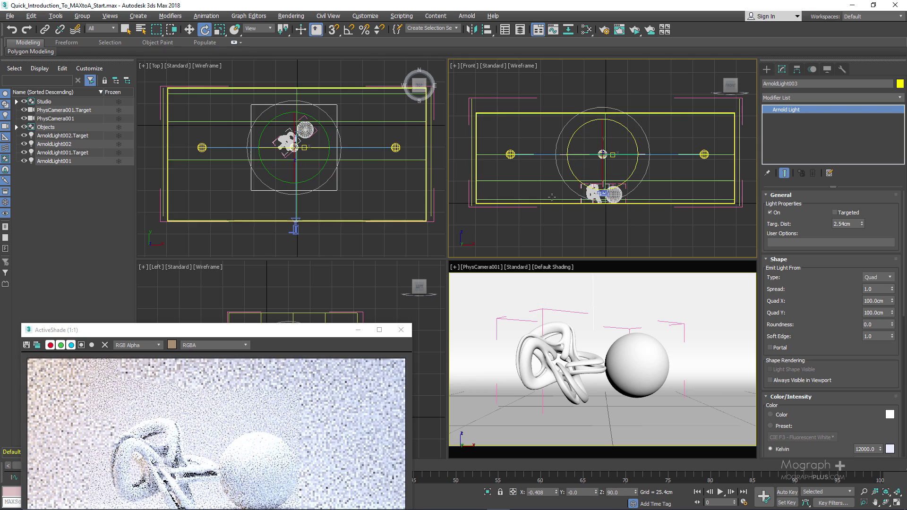
Raise ArnoldLight003 above the objects in the Front view to a height of about 77 cm
{"action": "key", "text": "w"}
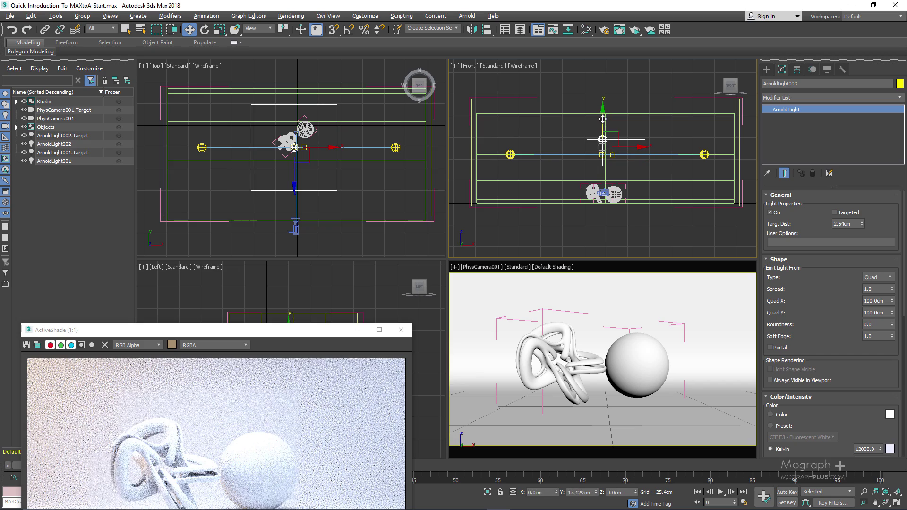
{"action": "left_click_drag", "start_coordinate": [281, 331], "coordinate": [354, 151]}
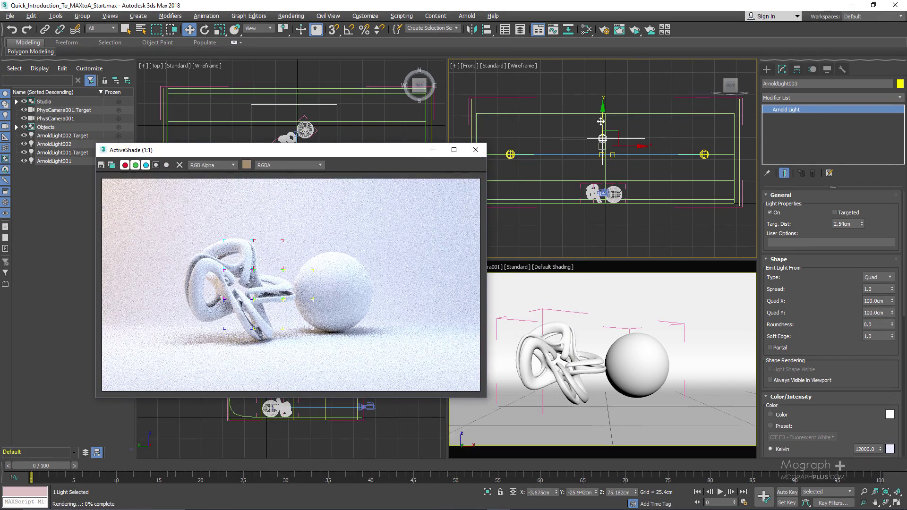
{"action": "left_click_drag", "start_coordinate": [604, 123], "coordinate": [604, 121]}
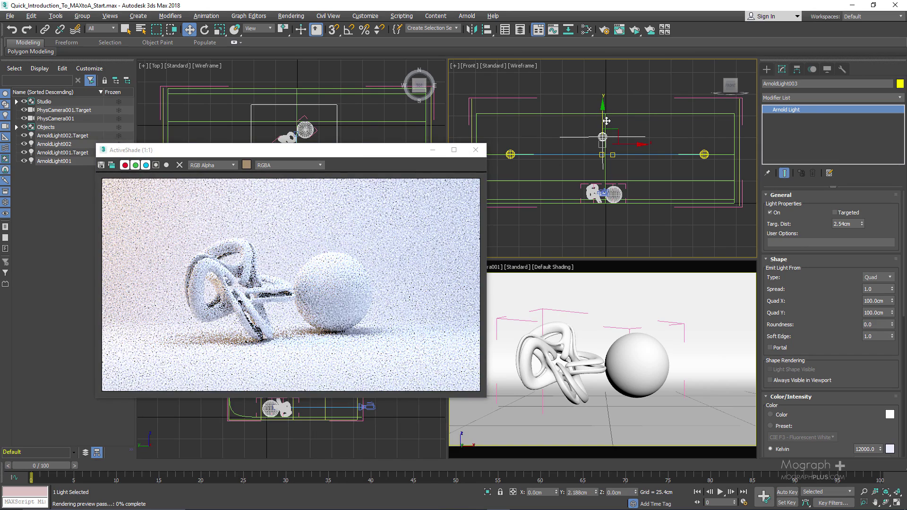
Set ArnoldLight003's Quad X size to 80 cm
{"action": "left_click_drag", "start_coordinate": [330, 154], "coordinate": [377, 149]}
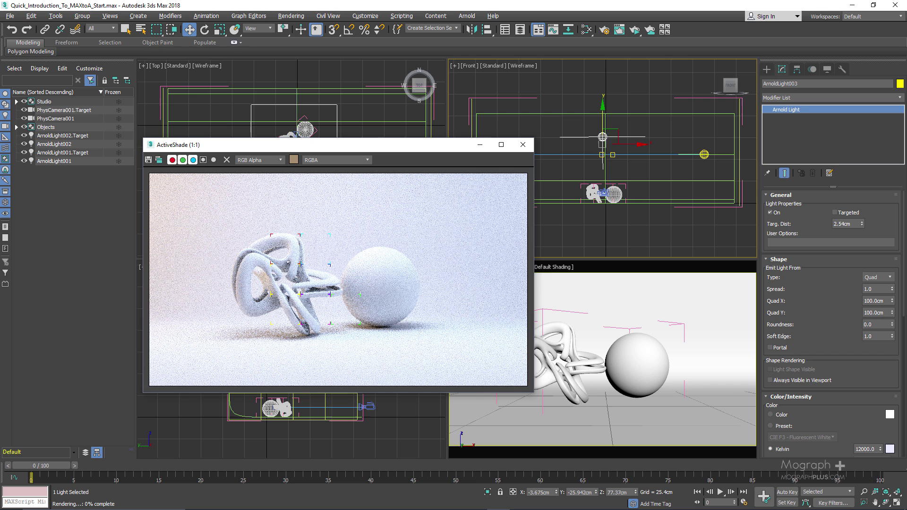
{"action": "left_click", "coordinate": [881, 299]}
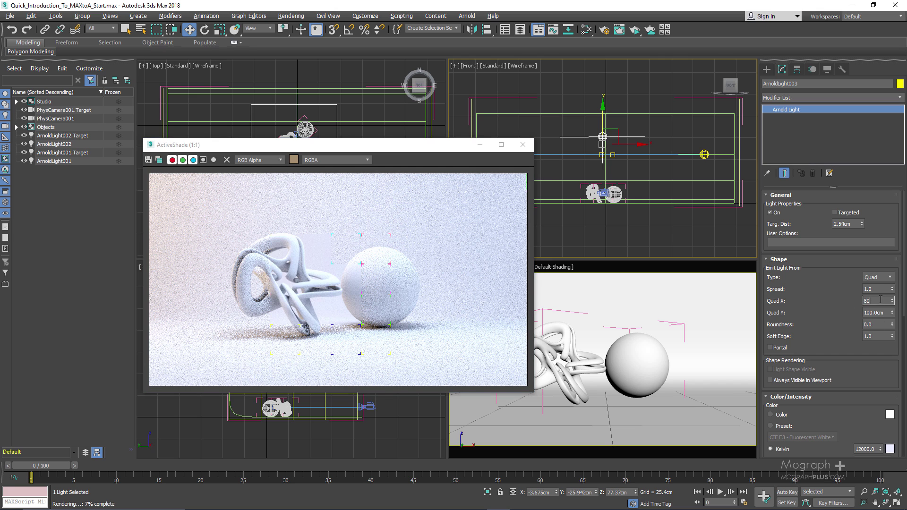
{"action": "key", "text": "Return"}
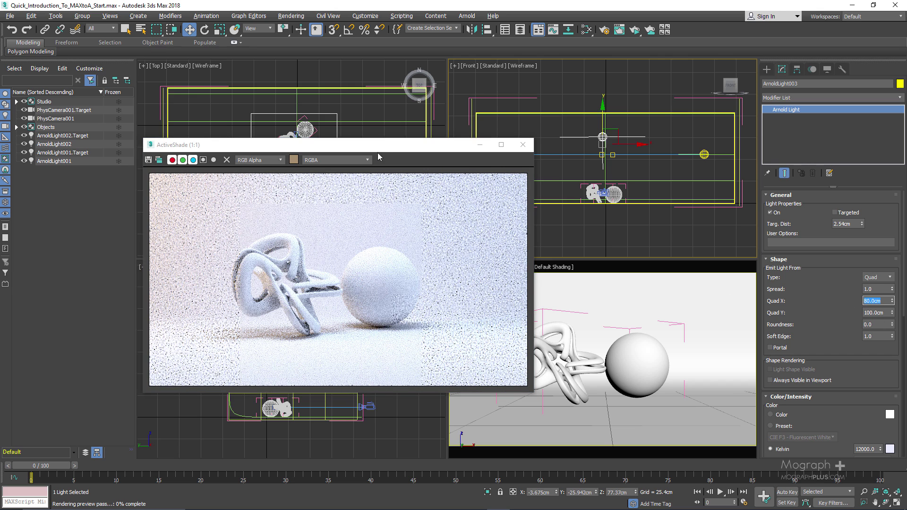
Set ArnoldLight003's Quad Y size to 120 cm, keeping the ActiveShade window clear of the Top and Front views
{"action": "double_click", "coordinate": [378, 145]}
{"action": "left_click_drag", "start_coordinate": [524, 5], "coordinate": [296, 267]}
{"action": "left_click", "coordinate": [873, 312]}
{"action": "type", "text": "120"}
{"action": "key", "text": "Return"}
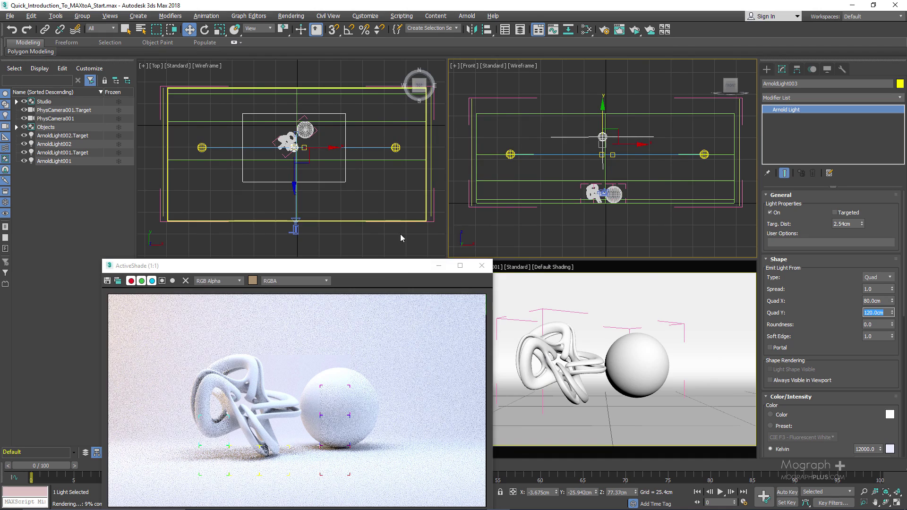
{"action": "left_click_drag", "start_coordinate": [401, 266], "coordinate": [447, 144]}
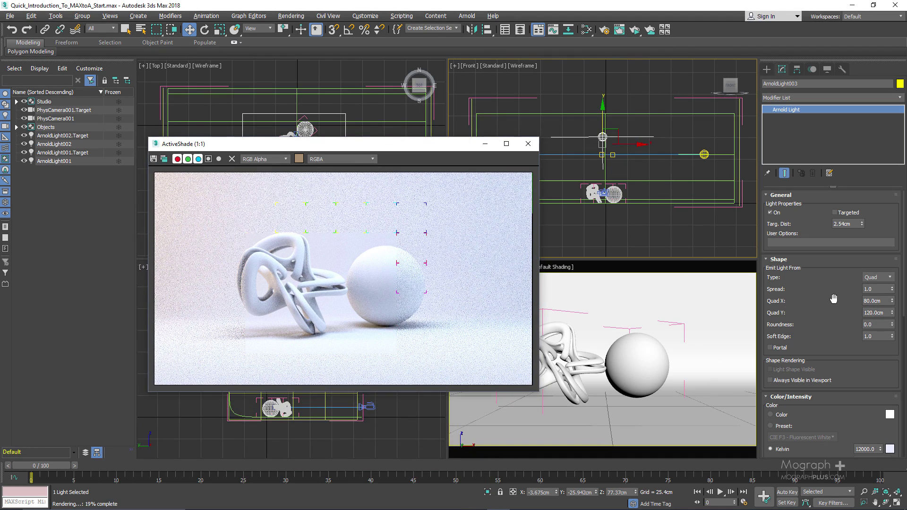
Set ArnoldLight003's exposure to 8 and switch its colour mode from Kelvin to the plain white Color
{"action": "left_click_drag", "start_coordinate": [833, 298], "coordinate": [820, 139]}
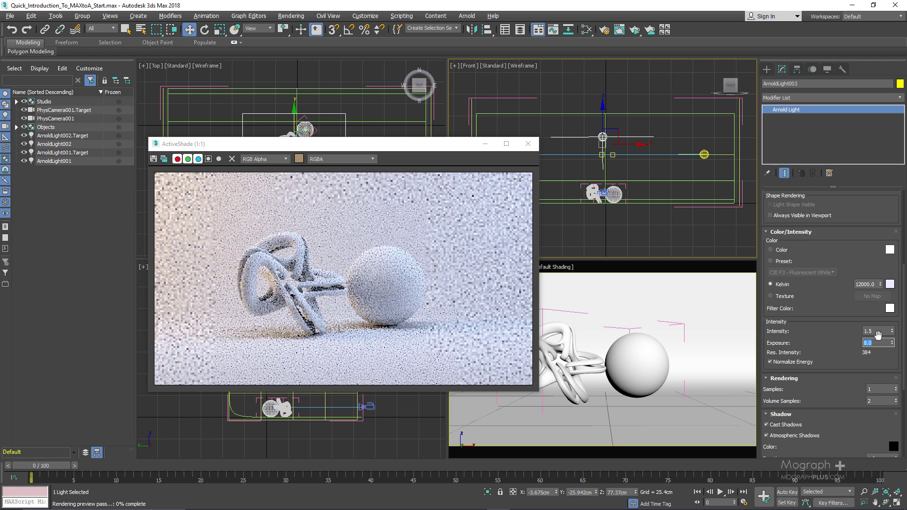
{"action": "left_click_drag", "start_coordinate": [847, 258], "coordinate": [849, 285]}
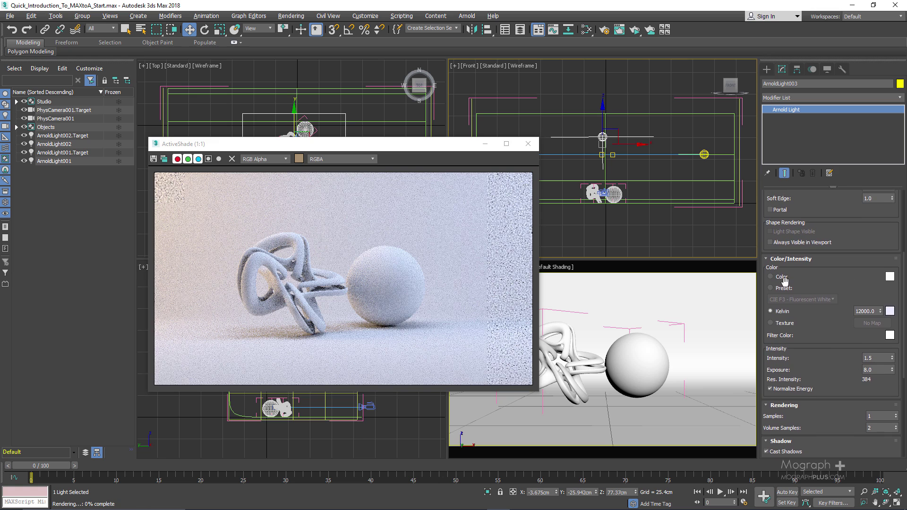
{"action": "left_click", "coordinate": [780, 277]}
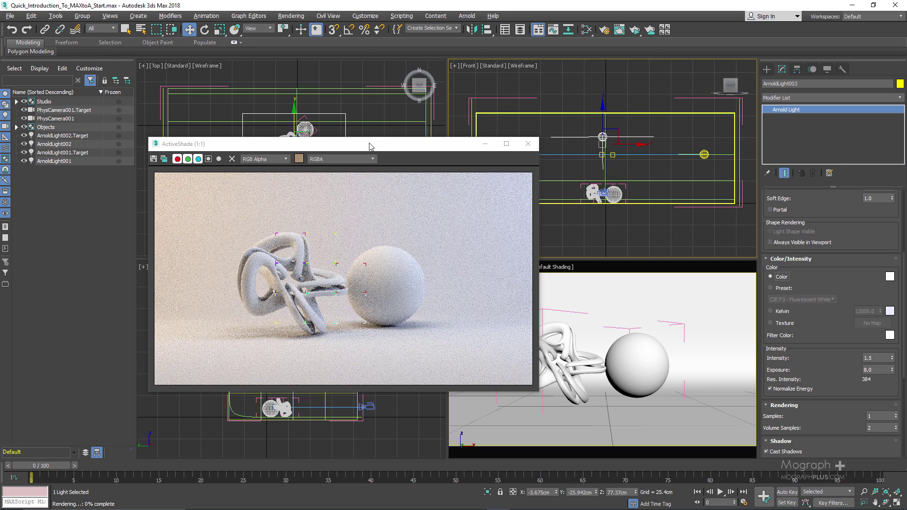
Examine the ActiveShade render up close, checking the shading and shadows on the abstract object and the sphere
{"action": "left_click_drag", "start_coordinate": [369, 147], "coordinate": [523, 120]}
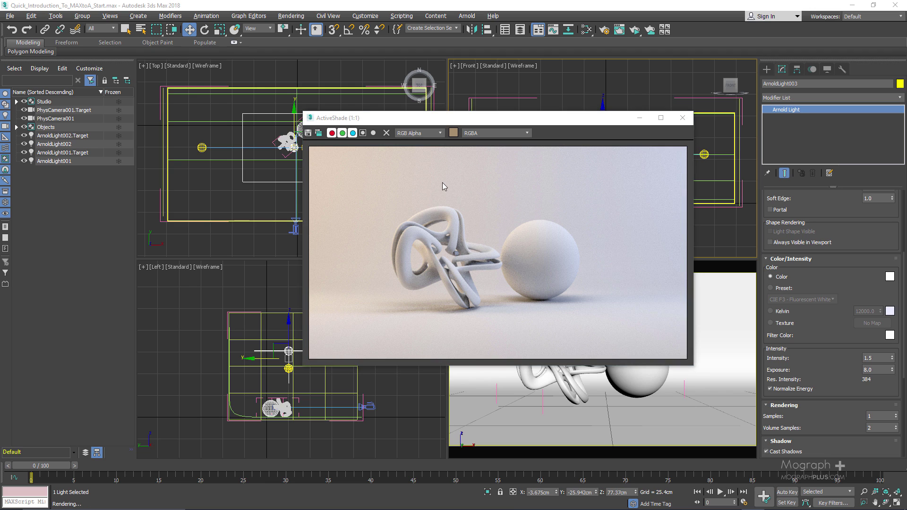
{"action": "scroll", "coordinate": [458, 248], "scroll_direction": "up", "scroll_amount": 1}
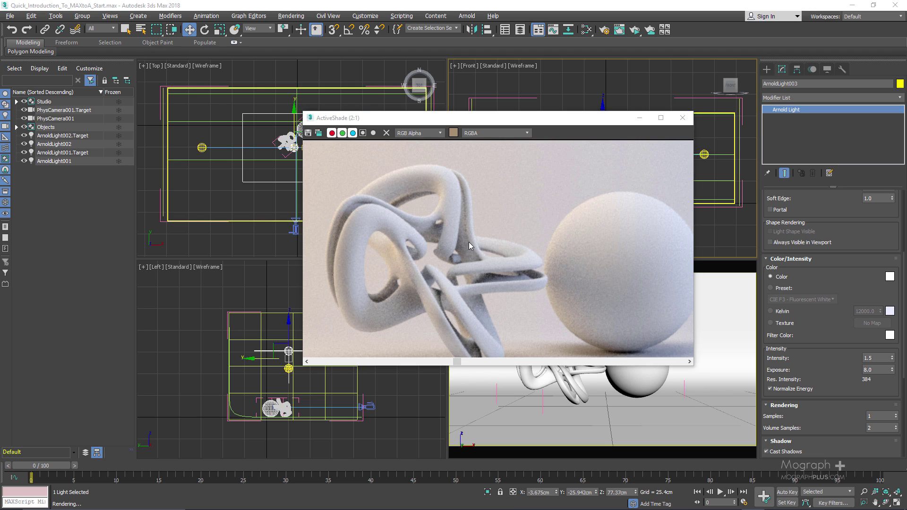
{"action": "scroll", "coordinate": [514, 250], "scroll_direction": "down", "scroll_amount": 1}
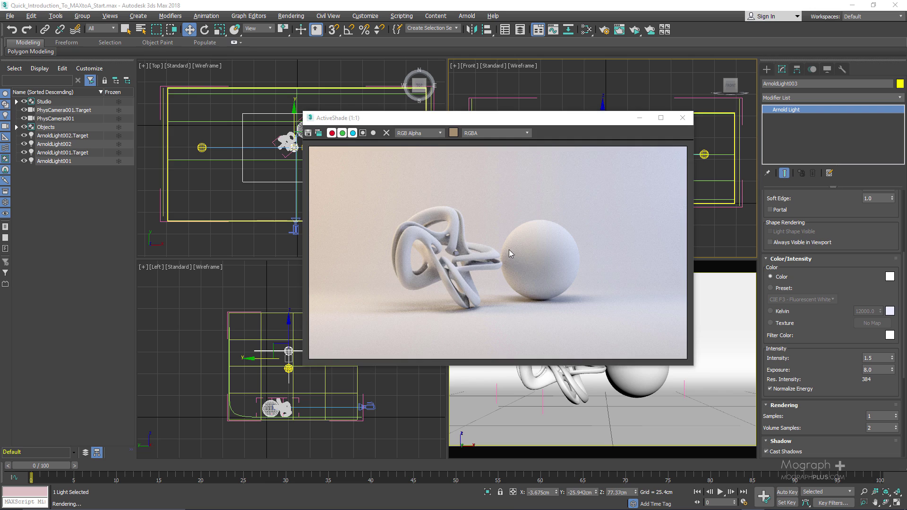
{"action": "scroll", "coordinate": [510, 254], "scroll_direction": "up", "scroll_amount": 1}
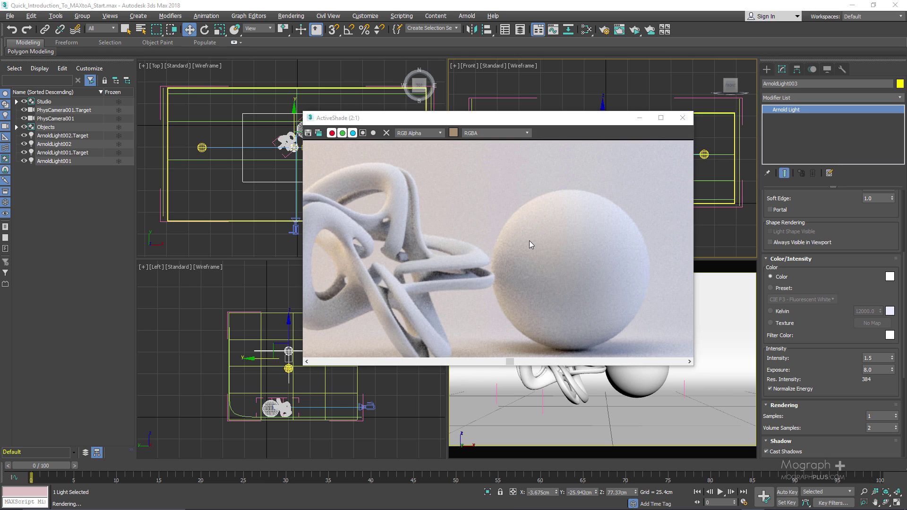
{"action": "scroll", "coordinate": [529, 244], "scroll_direction": "down", "scroll_amount": 1}
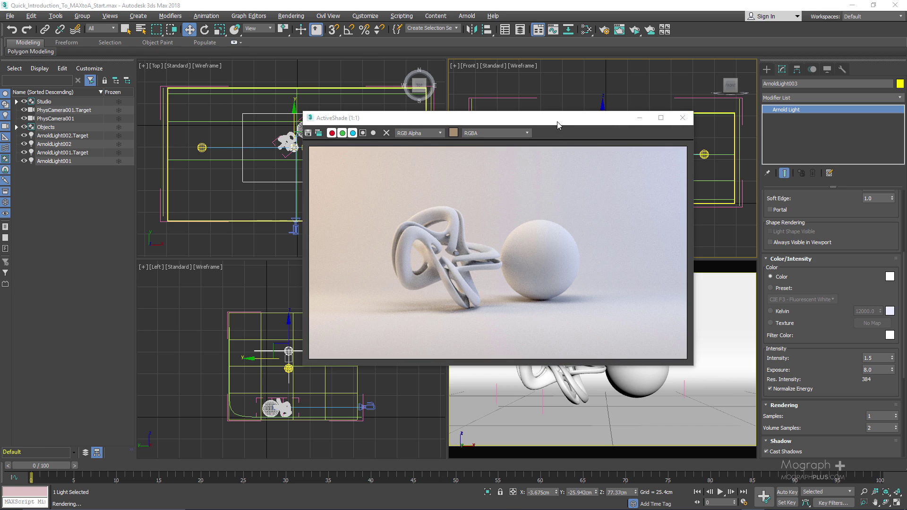
{"action": "left_click_drag", "start_coordinate": [558, 122], "coordinate": [488, 86]}
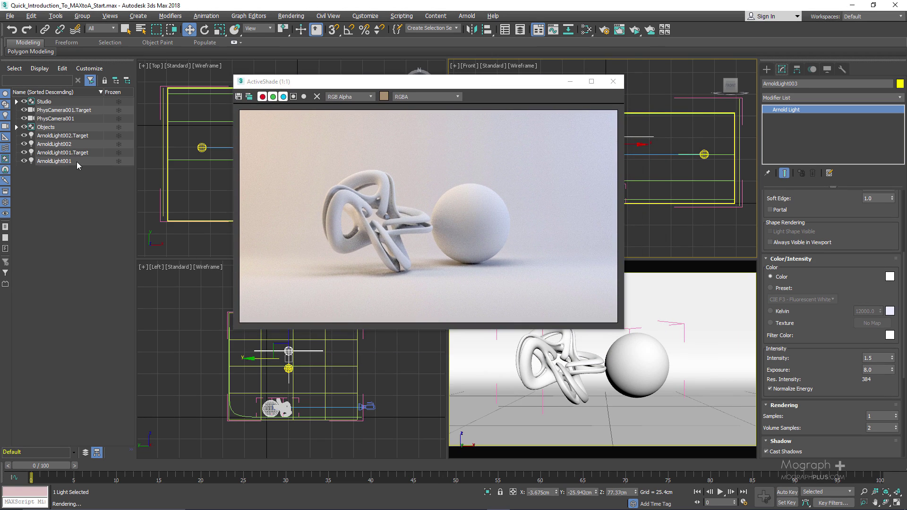
Turn off ArnoldLight001, ArnoldLight002 and ArnoldLight003 one after another to check each light's contribution to the render
{"action": "left_click", "coordinate": [61, 169]}
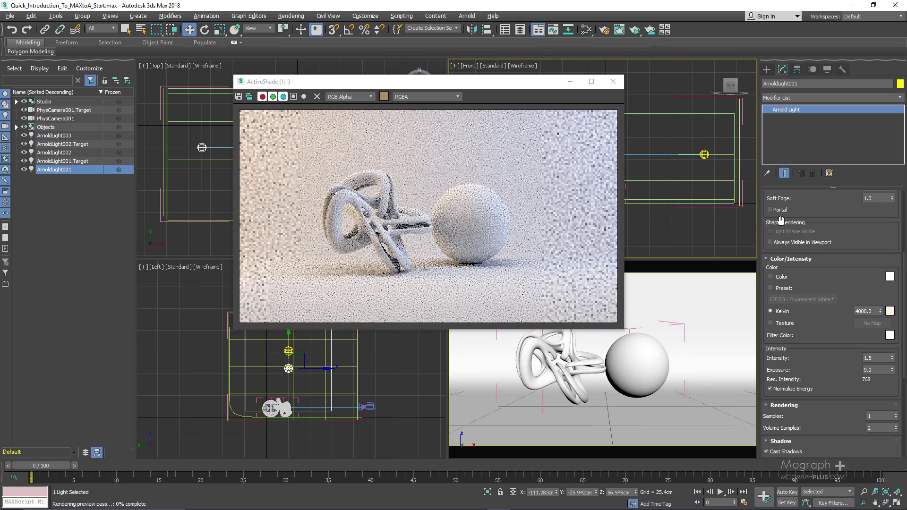
{"action": "left_click", "coordinate": [770, 212]}
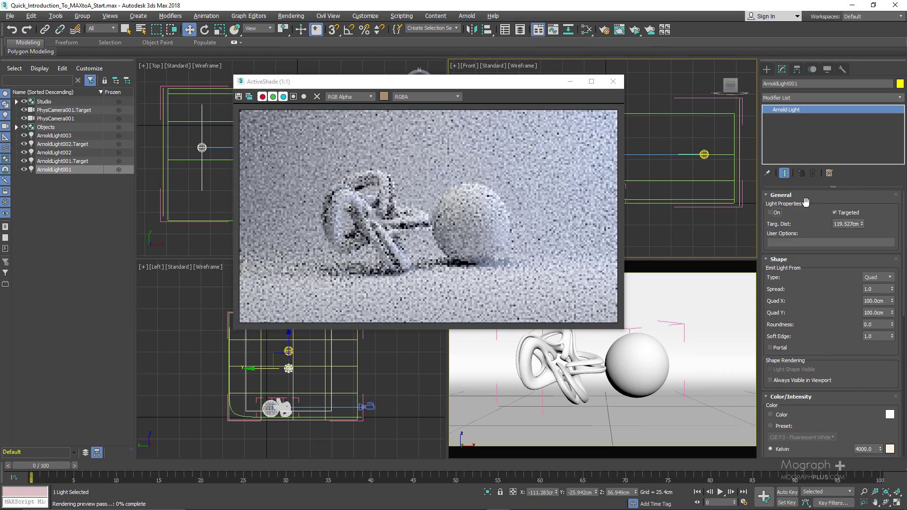
{"action": "left_click", "coordinate": [54, 153]}
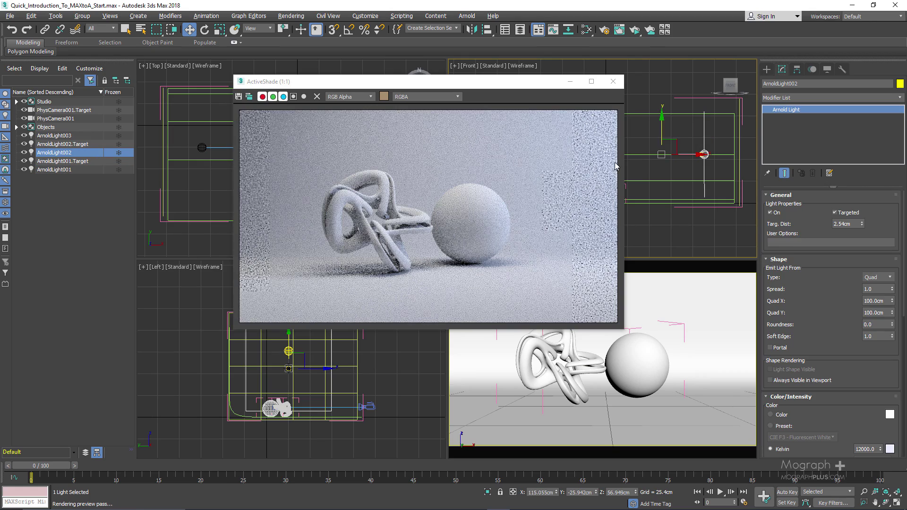
{"action": "left_click", "coordinate": [775, 213]}
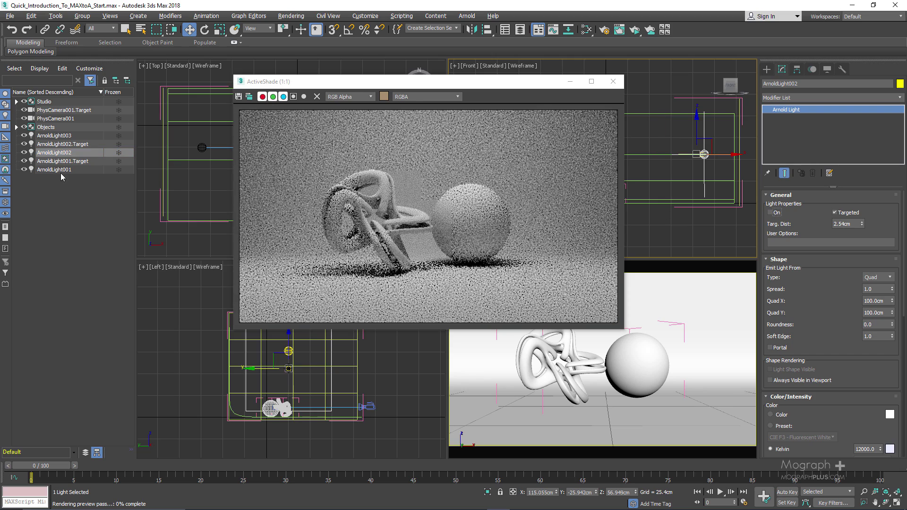
{"action": "left_click", "coordinate": [55, 136]}
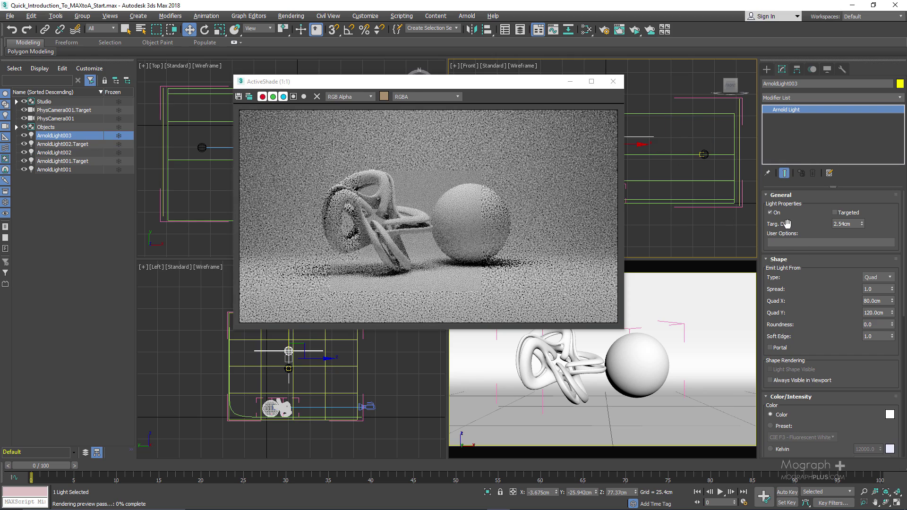
Turn ArnoldLight001, ArnoldLight002 and ArnoldLight003 back on one by one to see how they build up the lighting
{"action": "left_click", "coordinate": [50, 171]}
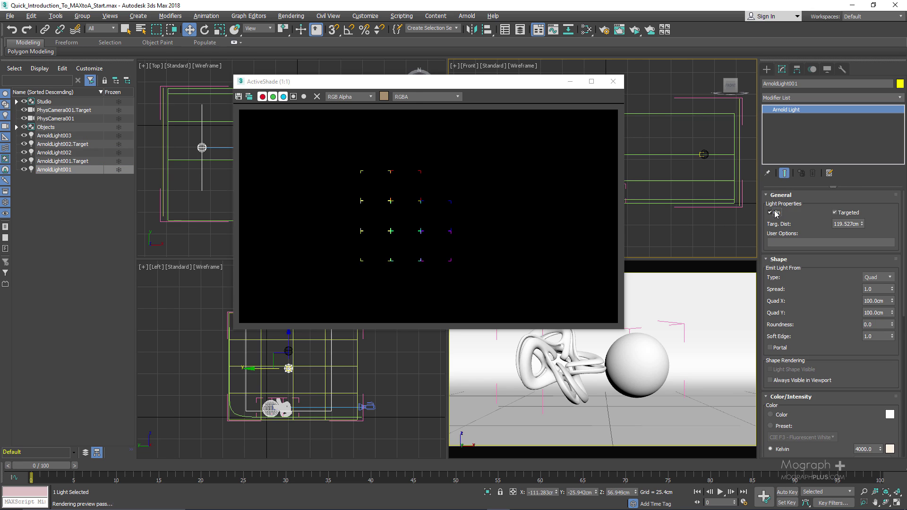
{"action": "left_click", "coordinate": [54, 152]}
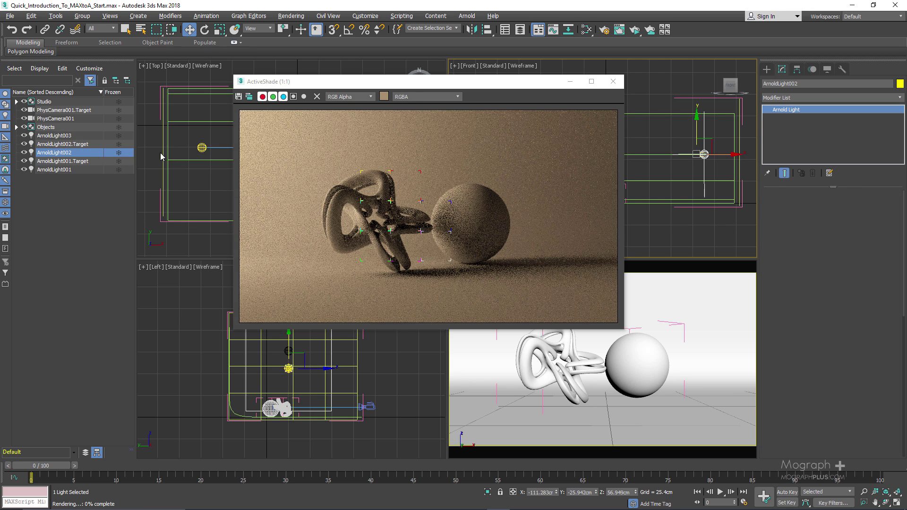
{"action": "left_click", "coordinate": [773, 212]}
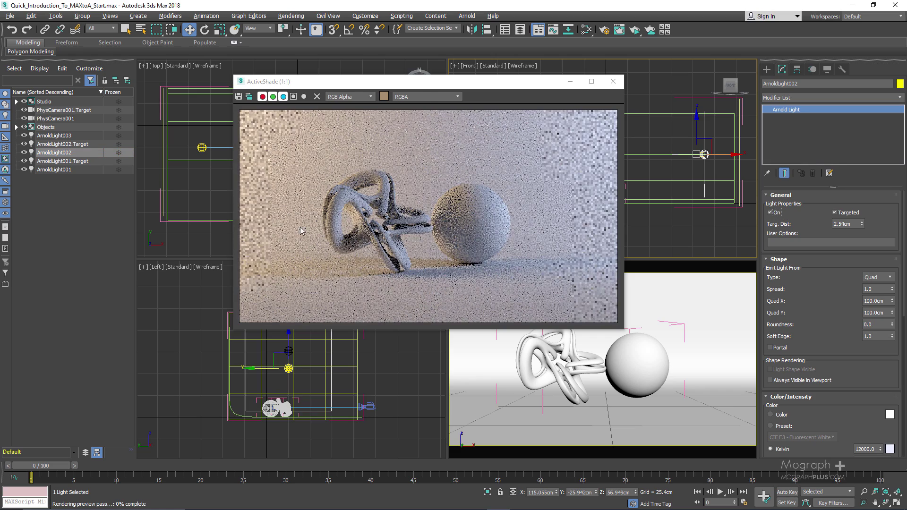
{"action": "left_click", "coordinate": [69, 136]}
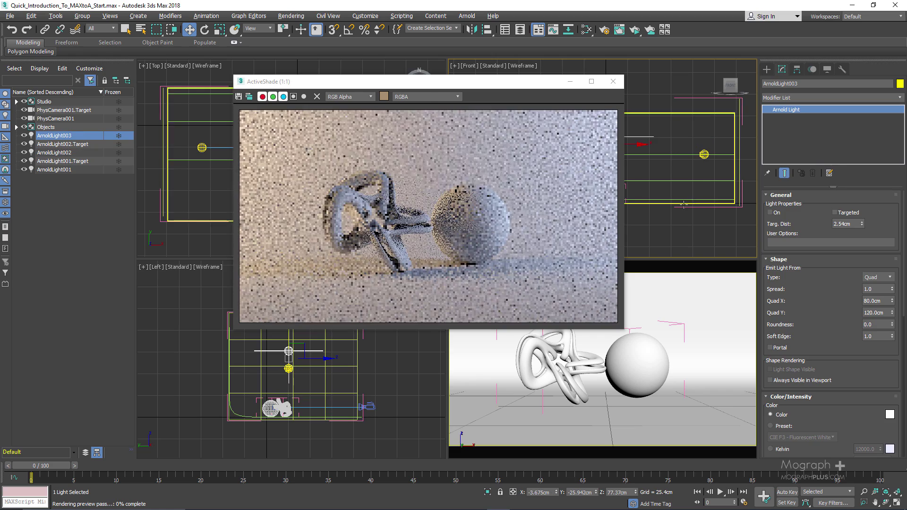
{"action": "left_click", "coordinate": [784, 214]}
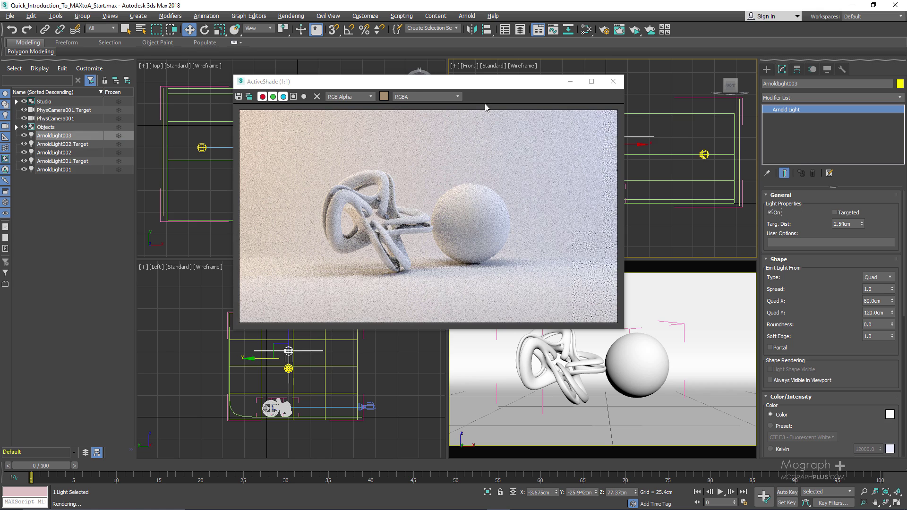
Open the Slate Material Editor beside the render and duplicate the Material #5 Standard Surface node, selecting the copy
{"action": "double_click", "coordinate": [493, 84]}
{"action": "left_click_drag", "start_coordinate": [495, 2], "coordinate": [513, 109]}
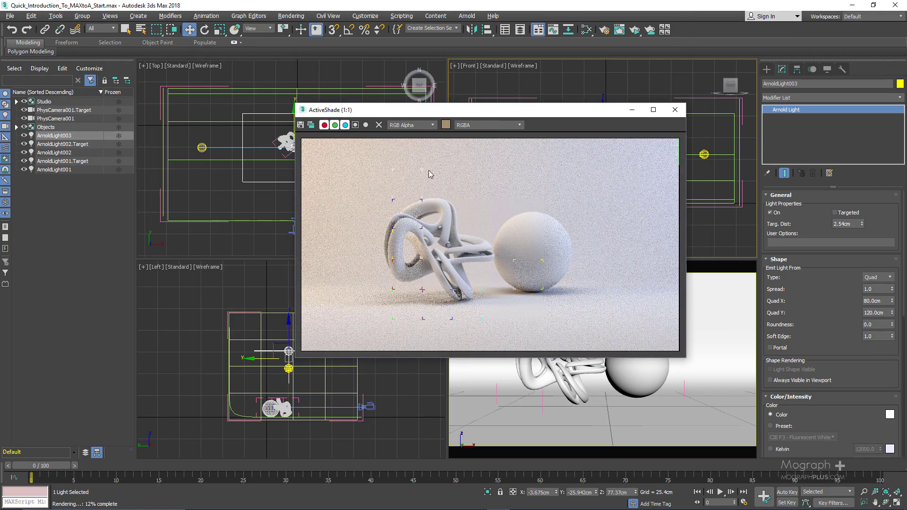
{"action": "left_click_drag", "start_coordinate": [526, 113], "coordinate": [728, 127]}
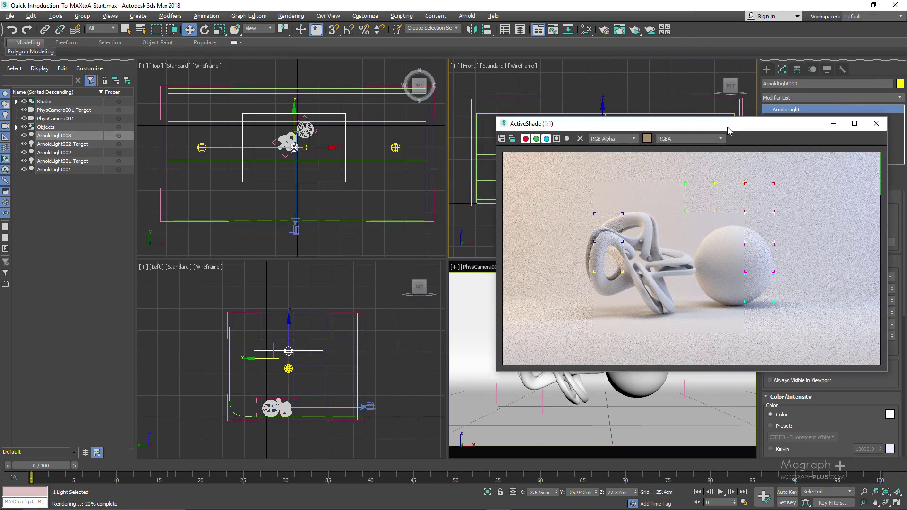
{"action": "left_click", "coordinate": [586, 29]}
{"action": "left_click_drag", "start_coordinate": [382, 101], "coordinate": [484, 95]}
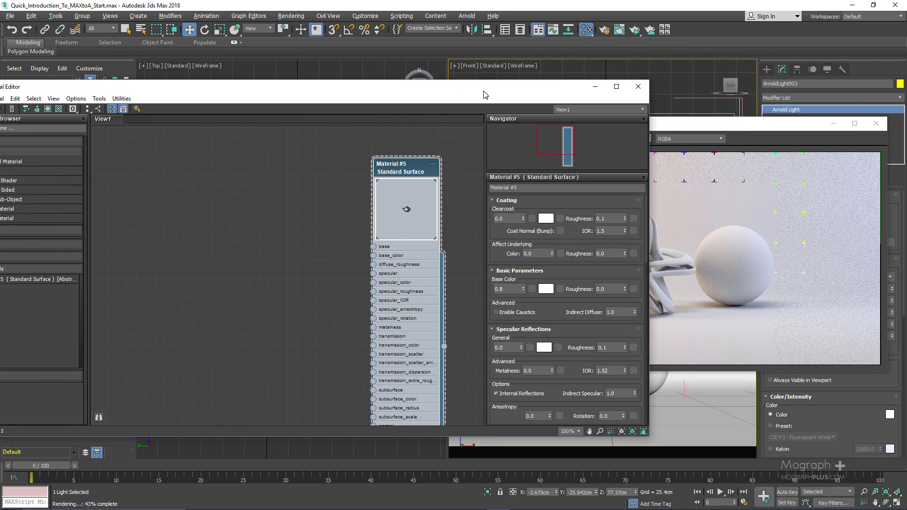
{"action": "left_click_drag", "start_coordinate": [384, 171], "coordinate": [256, 160]}
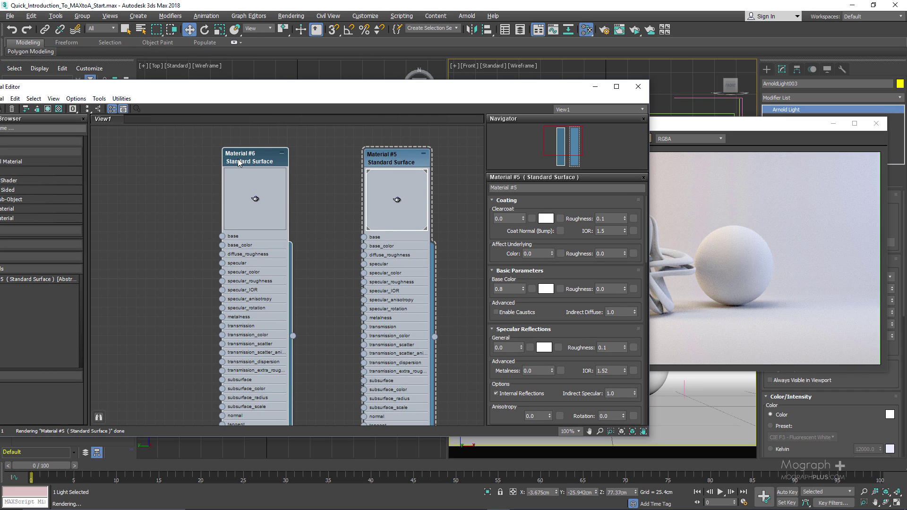
{"action": "left_click", "coordinate": [231, 174]}
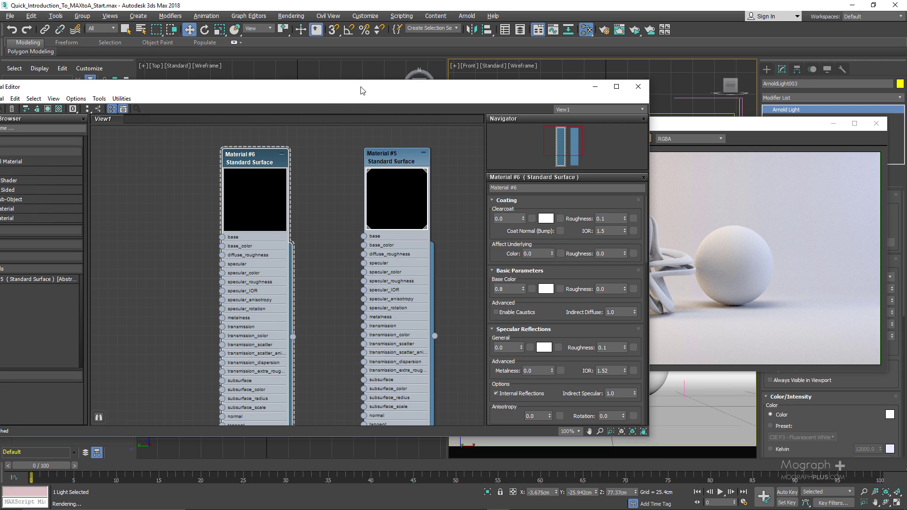
Assign the duplicated Standard Surface material to the Studio group containing the backdrop and side planes
{"action": "left_click_drag", "start_coordinate": [361, 90], "coordinate": [358, 325]}
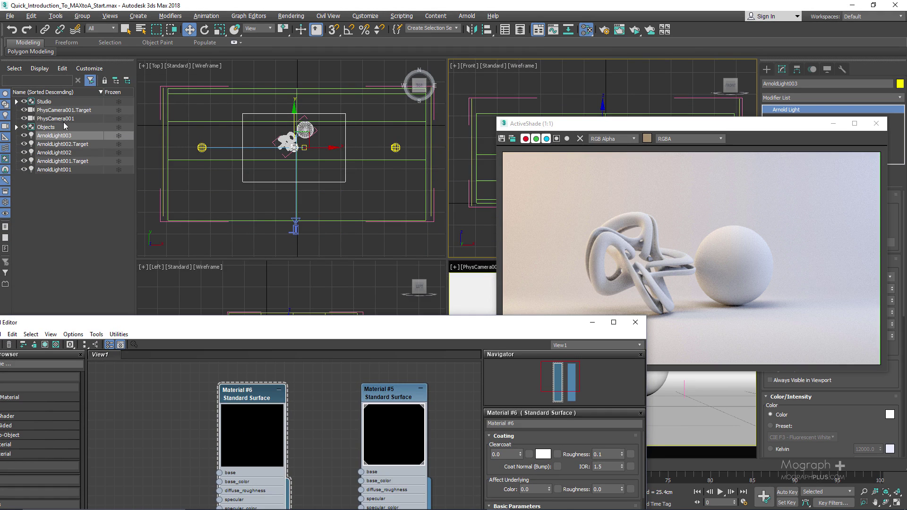
{"action": "left_click", "coordinate": [43, 102]}
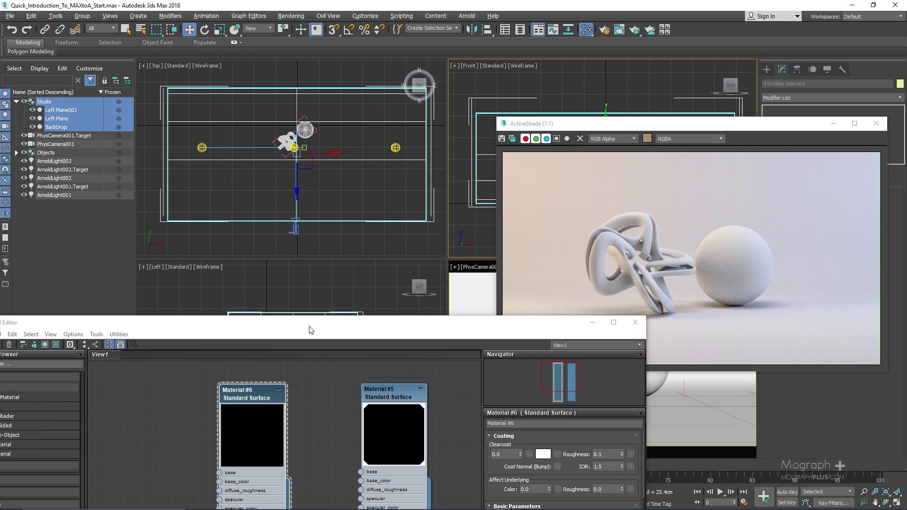
{"action": "left_click_drag", "start_coordinate": [309, 329], "coordinate": [366, 107]}
{"action": "right_click", "coordinate": [317, 169]}
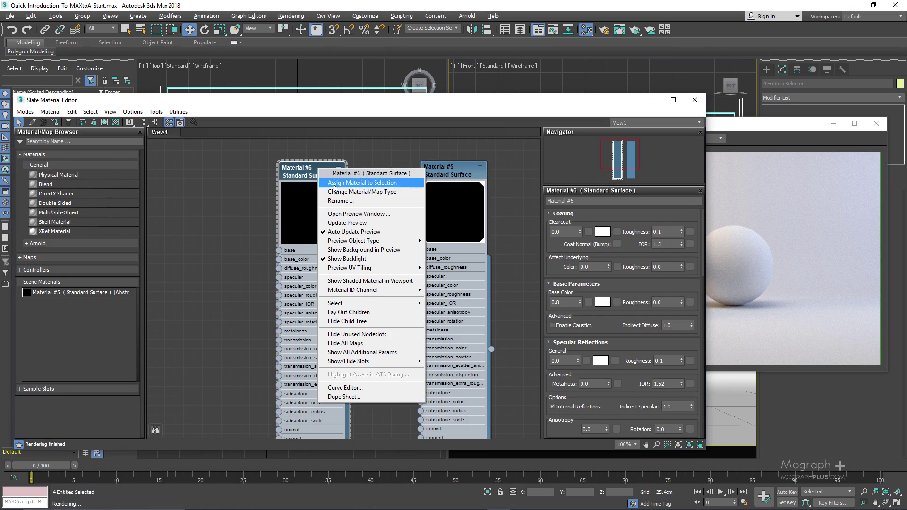
{"action": "left_click", "coordinate": [336, 184]}
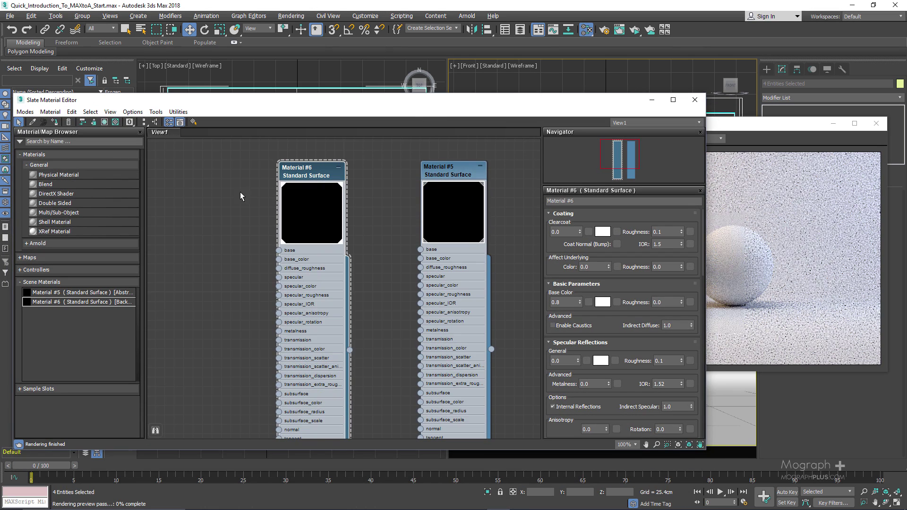
Add an Arnold Image texture map node beside the Material #6 node in the material graph
{"action": "middle_click_drag", "start_coordinate": [233, 198], "coordinate": [253, 195]}
{"action": "left_click", "coordinate": [216, 182]}
{"action": "right_click", "coordinate": [216, 200]}
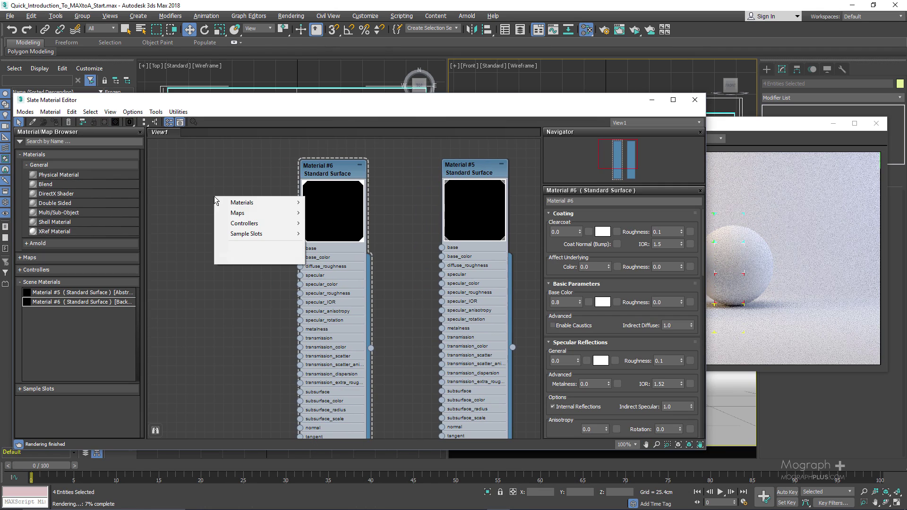
{"action": "mouse_move", "coordinate": [240, 203]}
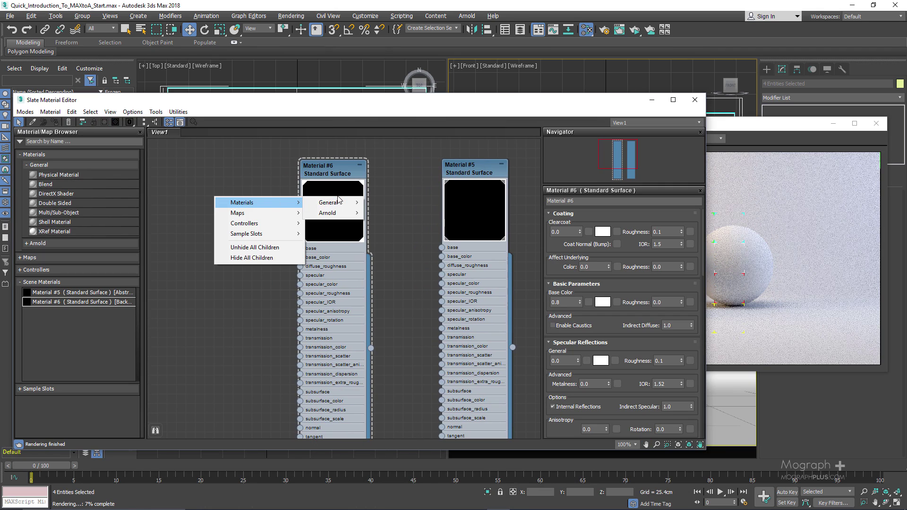
{"action": "mouse_move", "coordinate": [299, 217]}
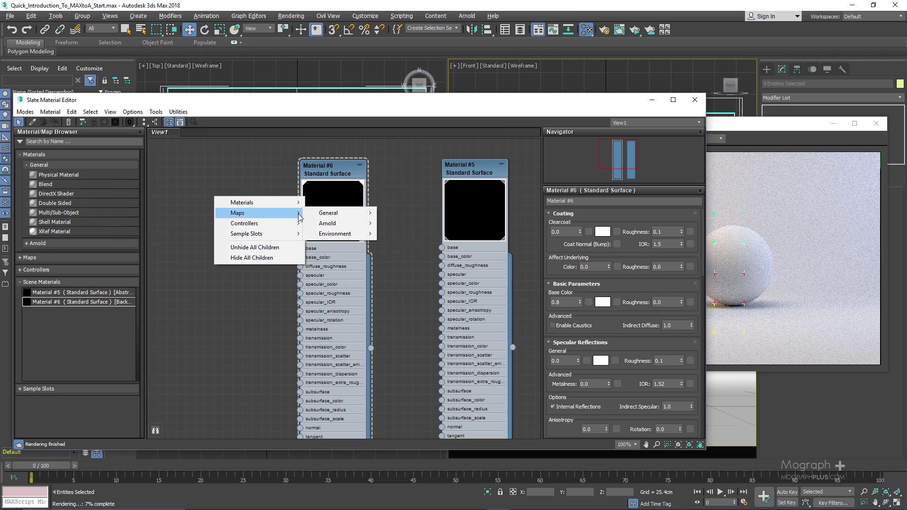
{"action": "mouse_move", "coordinate": [333, 215]}
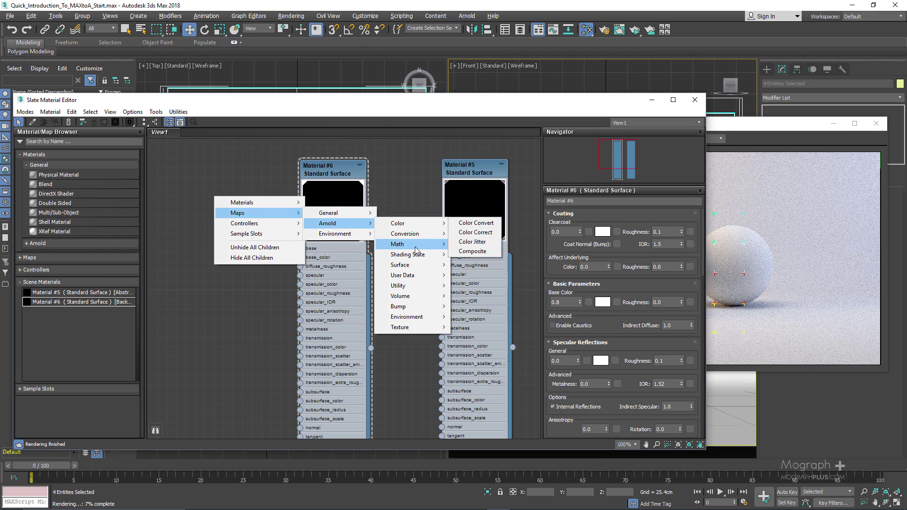
{"action": "mouse_move", "coordinate": [418, 255]}
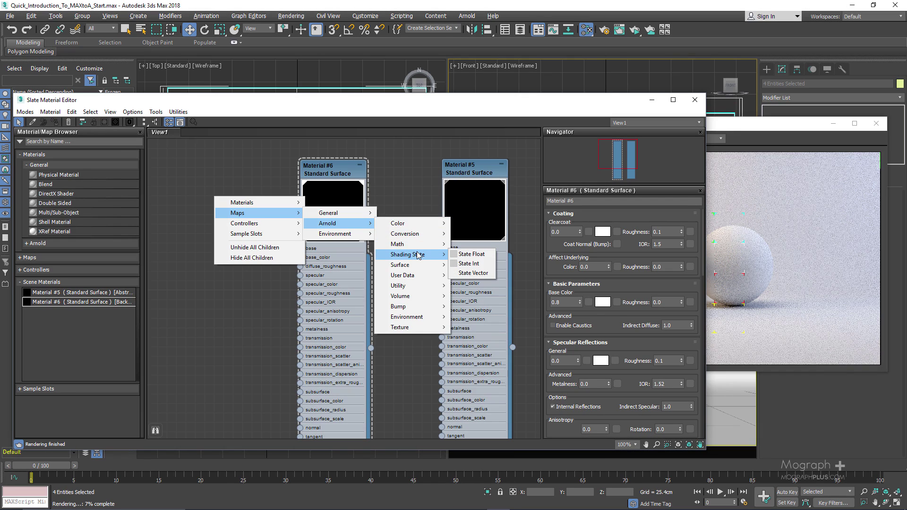
{"action": "mouse_move", "coordinate": [439, 327]}
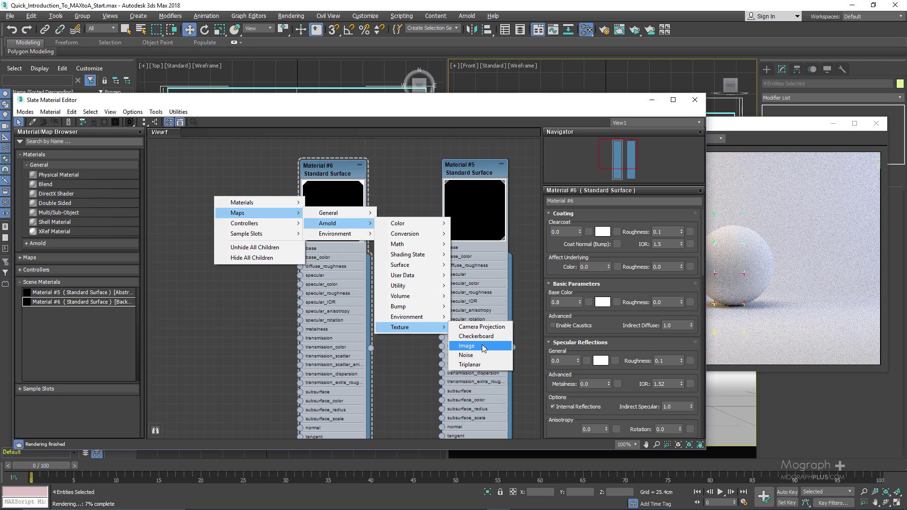
{"action": "left_click", "coordinate": [467, 345]}
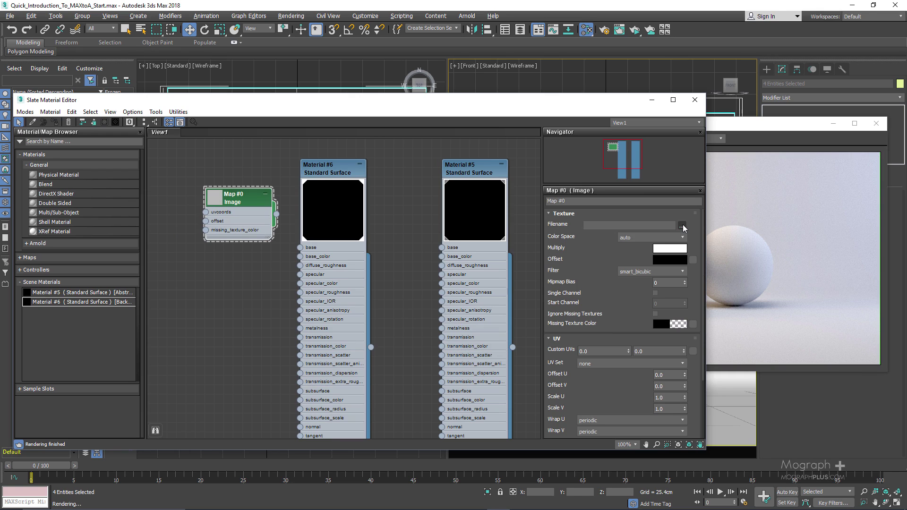
Load Grid.png from the sceneassets images folder into the Image map and shift the map node slightly away from Material #6
{"action": "left_click", "coordinate": [682, 225]}
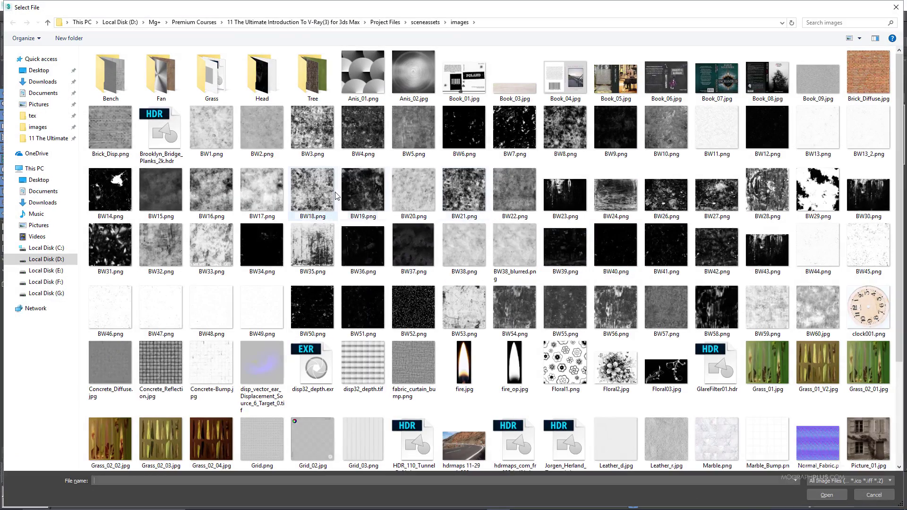
{"action": "scroll", "coordinate": [259, 281], "scroll_direction": "down", "scroll_amount": 3}
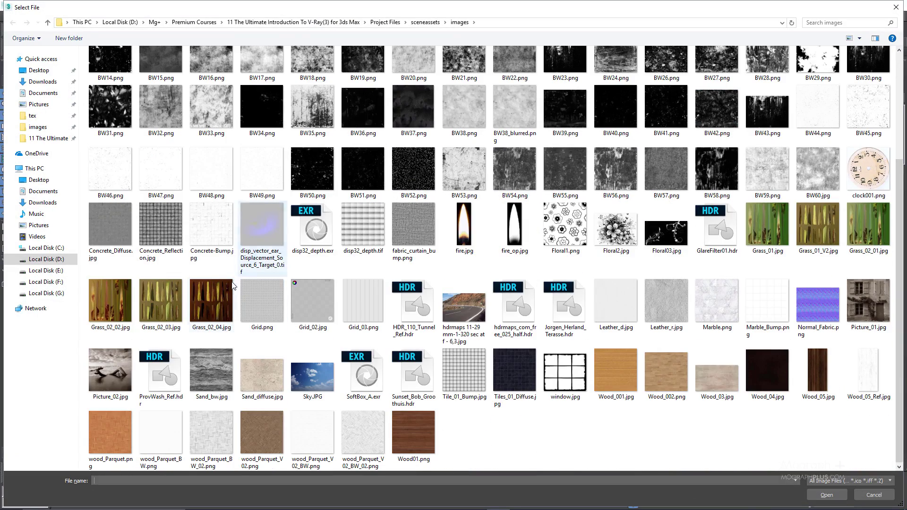
{"action": "double_click", "coordinate": [262, 301]}
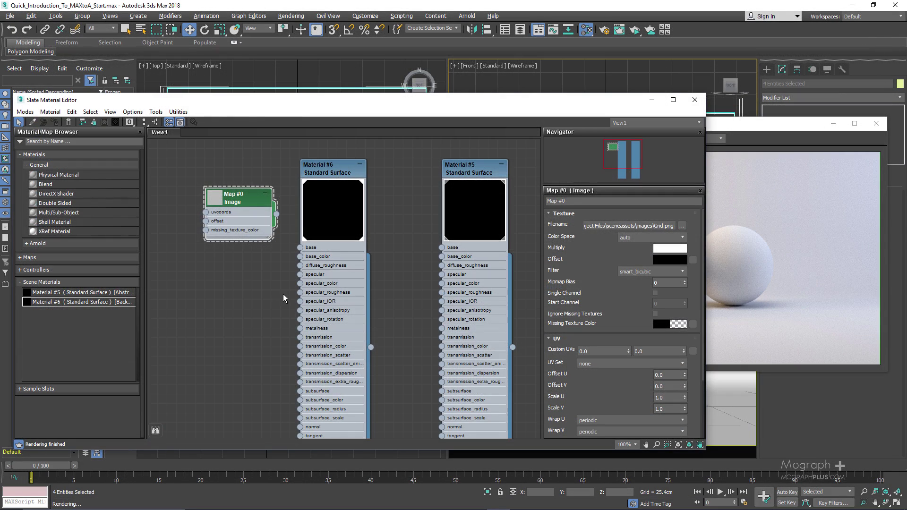
{"action": "left_click_drag", "start_coordinate": [246, 207], "coordinate": [236, 206]}
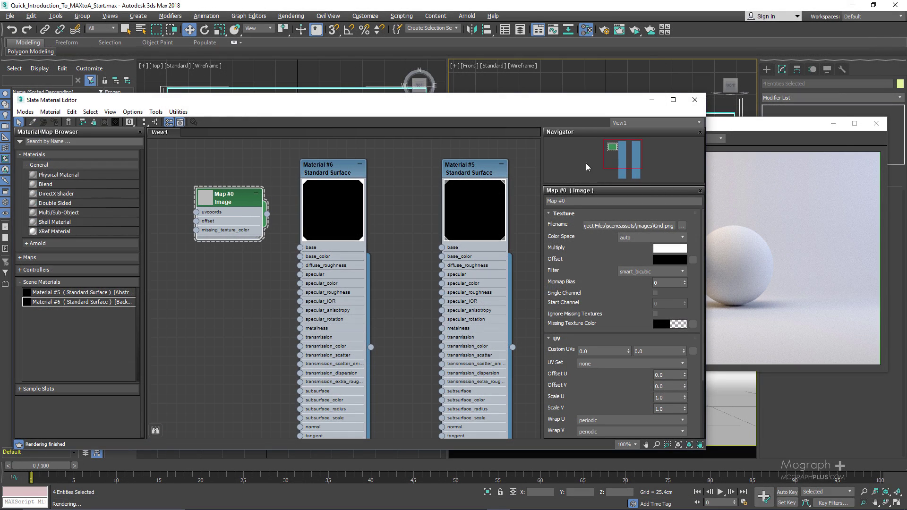
Put the render window away and connect the Image map's output to the base_color input of Material #6
{"action": "left_click", "coordinate": [839, 177]}
{"action": "left_click", "coordinate": [837, 128]}
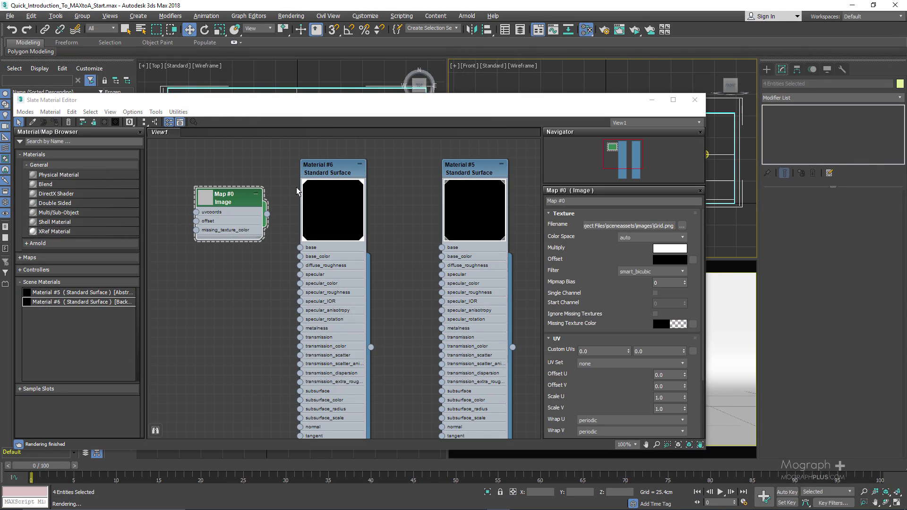
{"action": "left_click_drag", "start_coordinate": [234, 198], "coordinate": [215, 198]}
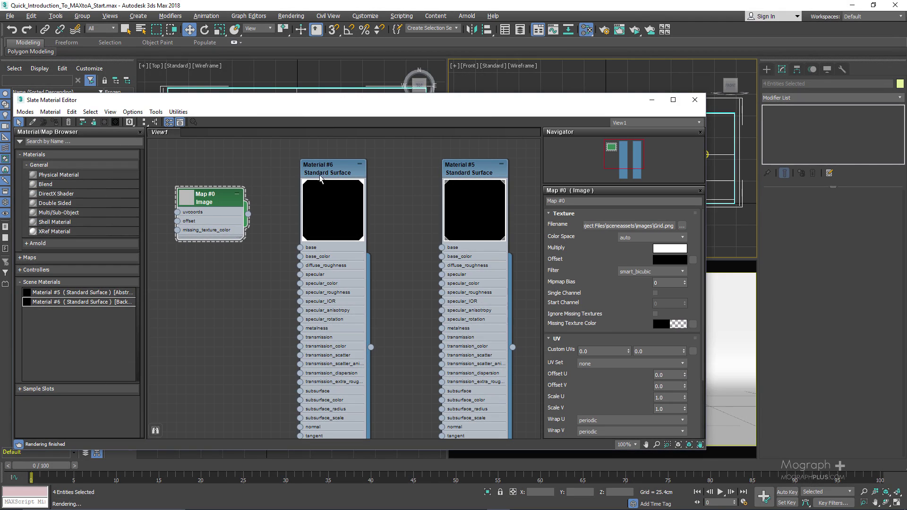
{"action": "left_click", "coordinate": [337, 175]}
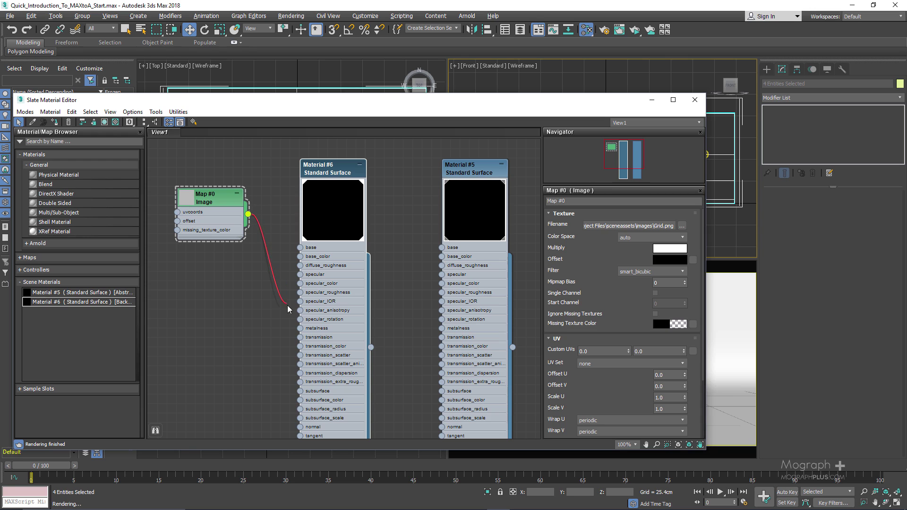
{"action": "left_click", "coordinate": [331, 170]}
{"action": "double_click", "coordinate": [330, 170]}
{"action": "left_click_drag", "start_coordinate": [547, 267], "coordinate": [548, 248]}
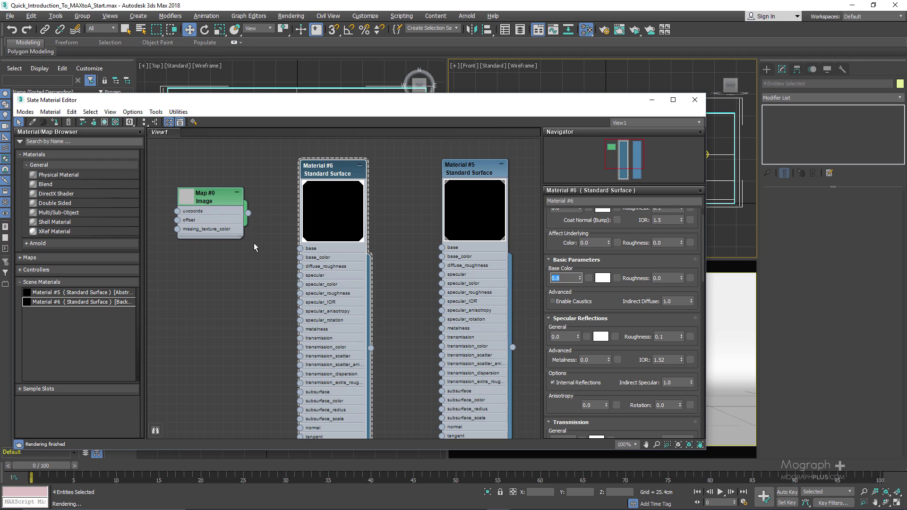
{"action": "left_click_drag", "start_coordinate": [249, 214], "coordinate": [298, 259]}
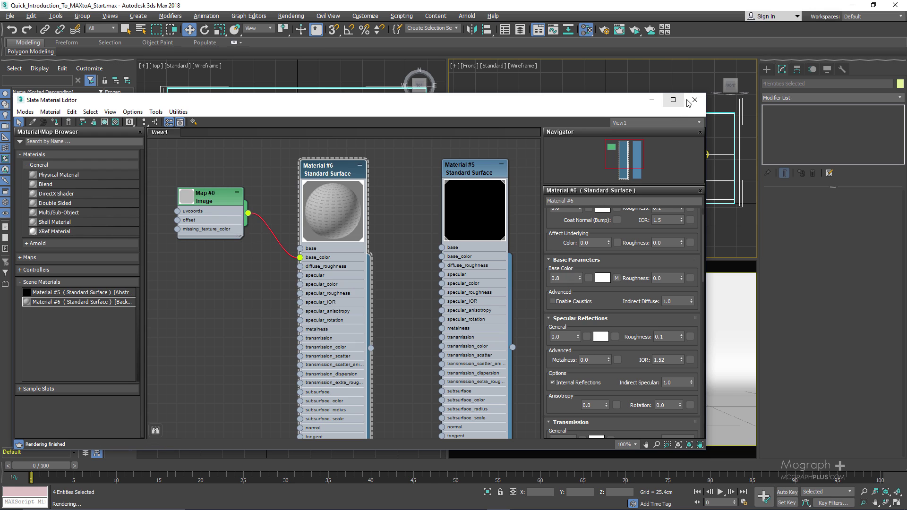
Check the Image map node's options for showing the shaded material in the viewport
{"action": "left_click_drag", "start_coordinate": [626, 105], "coordinate": [665, 68]}
{"action": "right_click", "coordinate": [288, 157]}
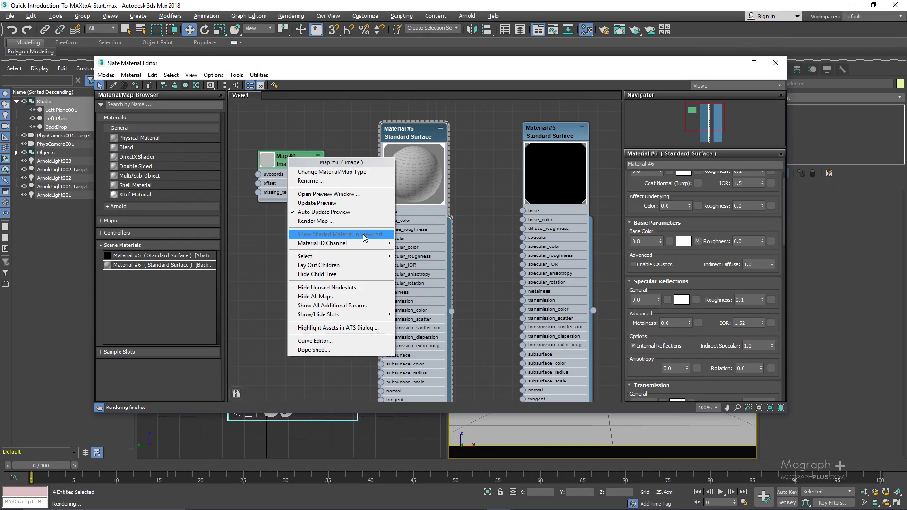
{"action": "left_click", "coordinate": [259, 213]}
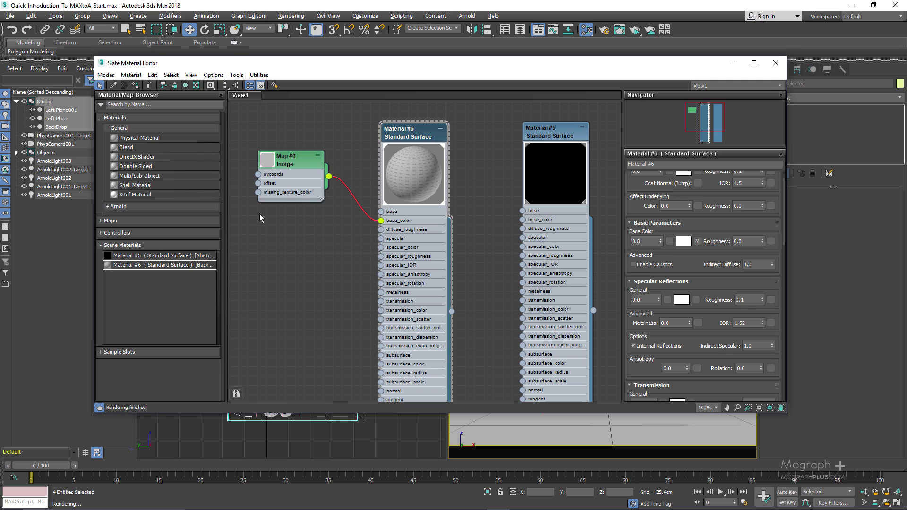
{"action": "left_click_drag", "start_coordinate": [300, 166], "coordinate": [290, 175]}
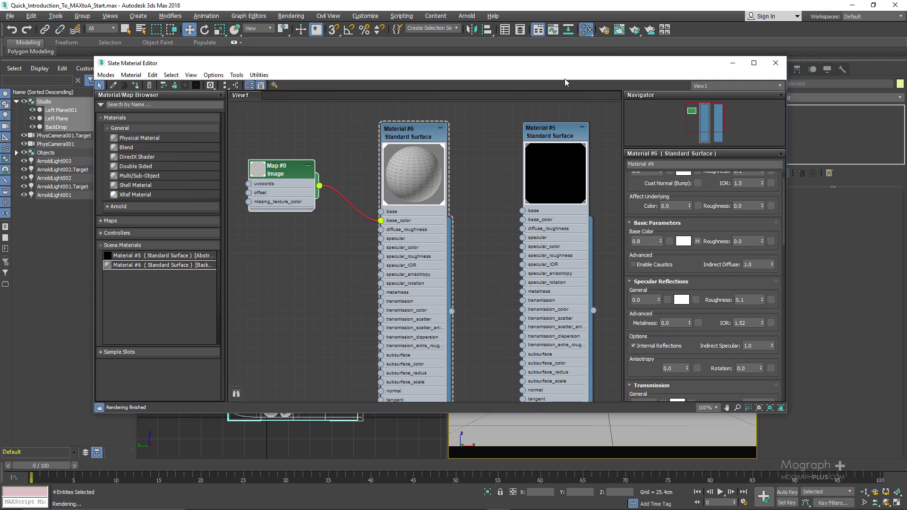
Move the material editor aside and bring up the ActiveShade render to inspect the grid texture on the studio
{"action": "left_click_drag", "start_coordinate": [625, 67], "coordinate": [327, 77]}
{"action": "right_click", "coordinate": [610, 284]}
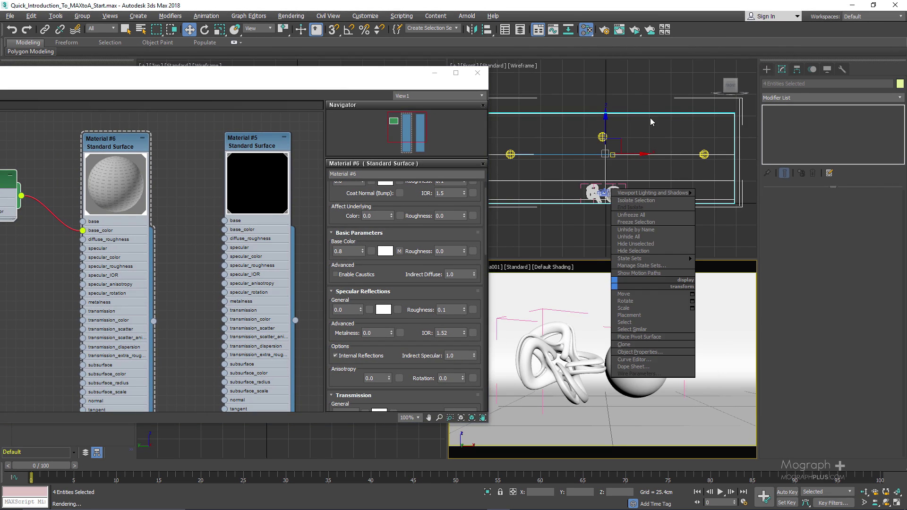
{"action": "left_click", "coordinate": [636, 31]}
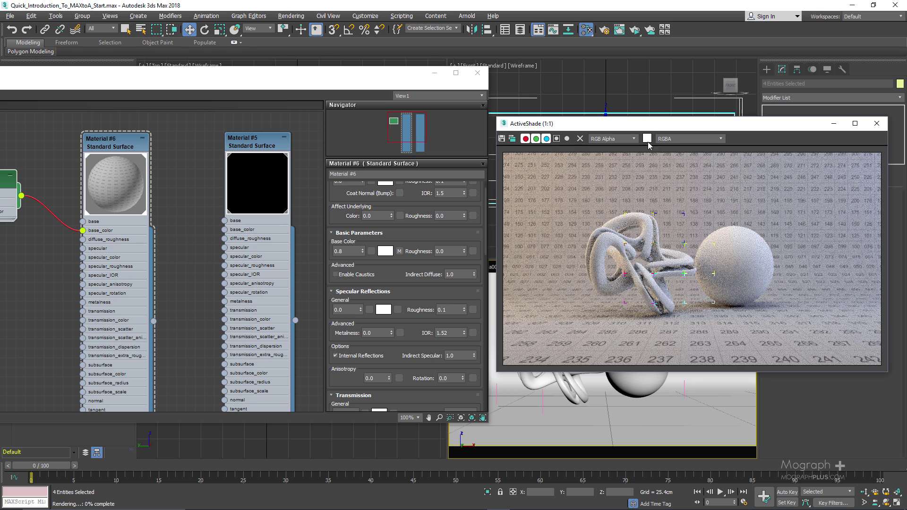
{"action": "left_click_drag", "start_coordinate": [657, 126], "coordinate": [585, 125]}
{"action": "scroll", "coordinate": [558, 230], "scroll_direction": "up", "scroll_amount": 1}
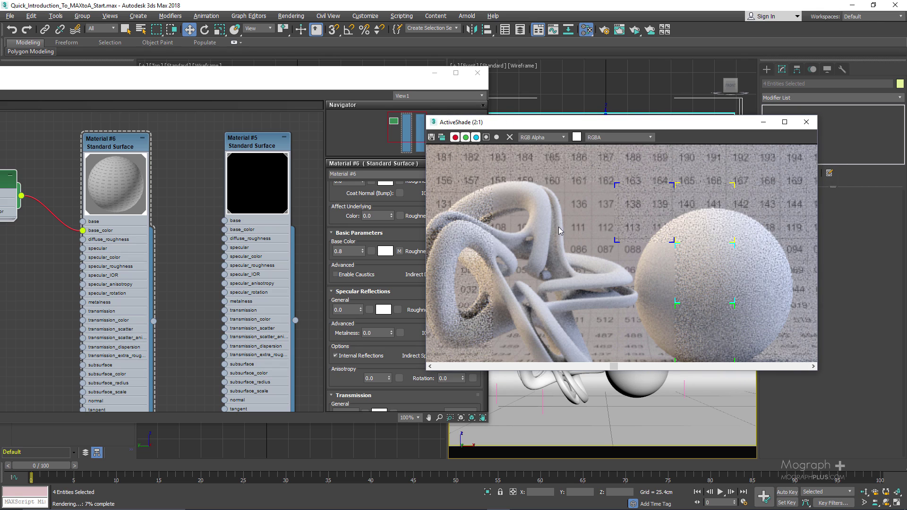
{"action": "scroll", "coordinate": [557, 227], "scroll_direction": "down", "scroll_amount": 1}
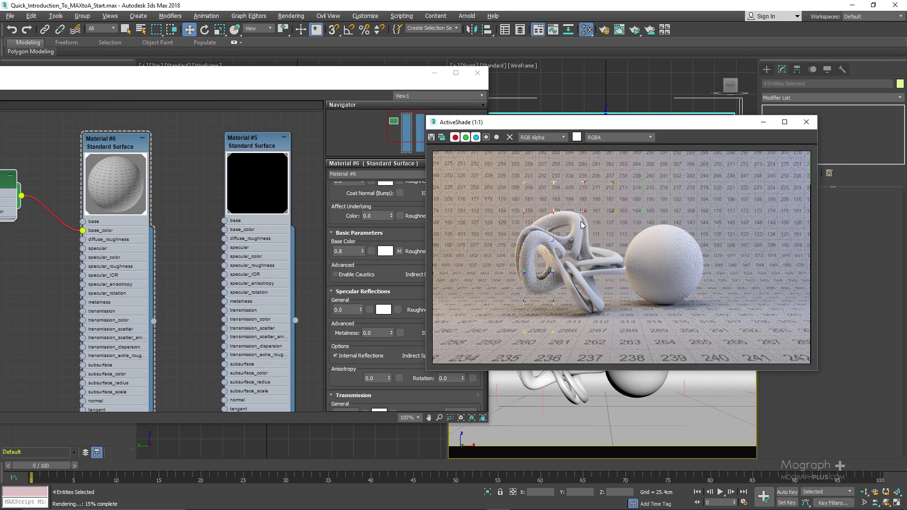
Open Material #5's parameters, look through them and collapse the Coating section
{"action": "double_click", "coordinate": [259, 143]}
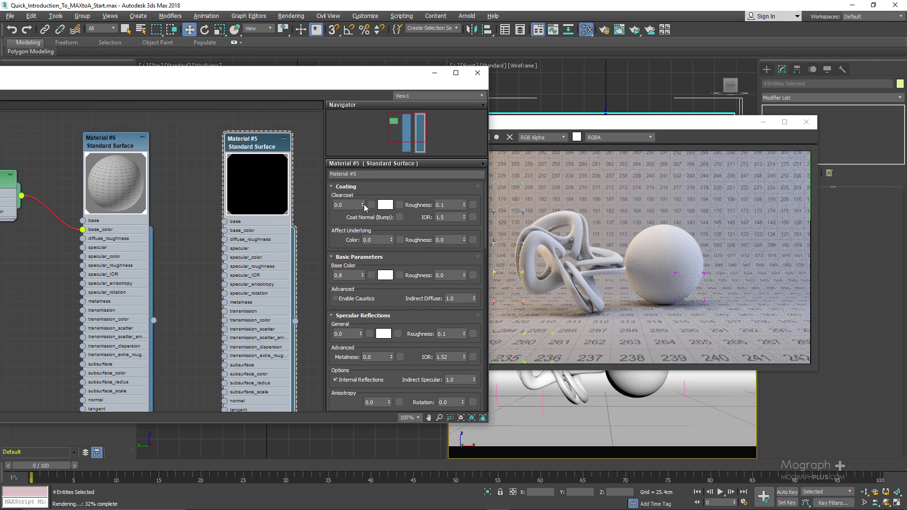
{"action": "scroll", "coordinate": [404, 308], "scroll_direction": "down", "scroll_amount": 3}
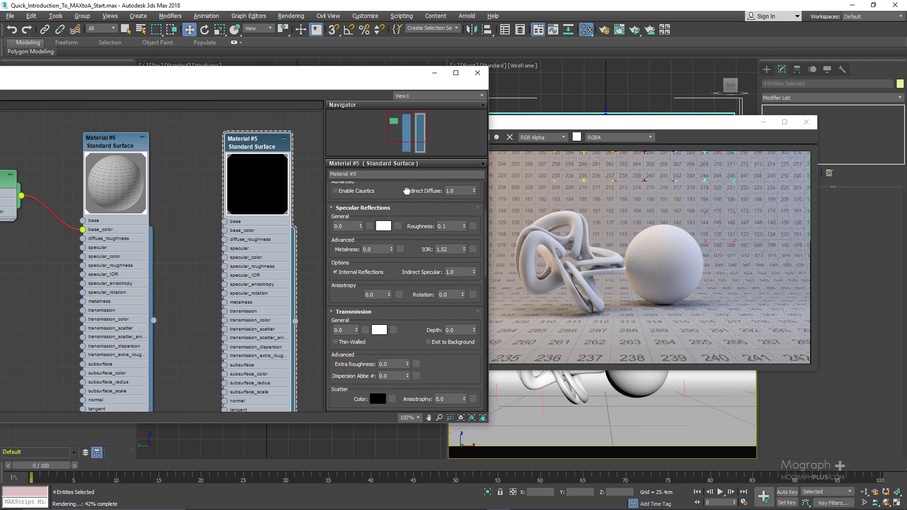
{"action": "scroll", "coordinate": [396, 307], "scroll_direction": "up", "scroll_amount": 3}
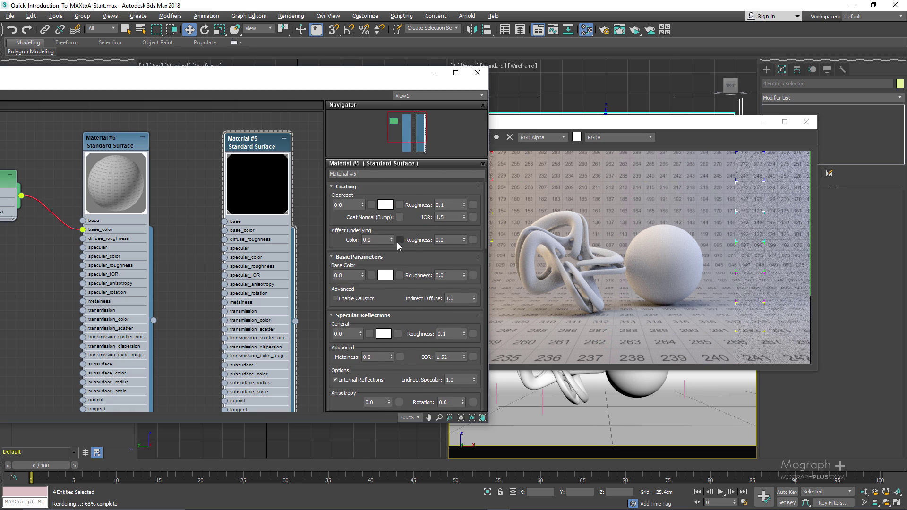
{"action": "left_click", "coordinate": [333, 187]}
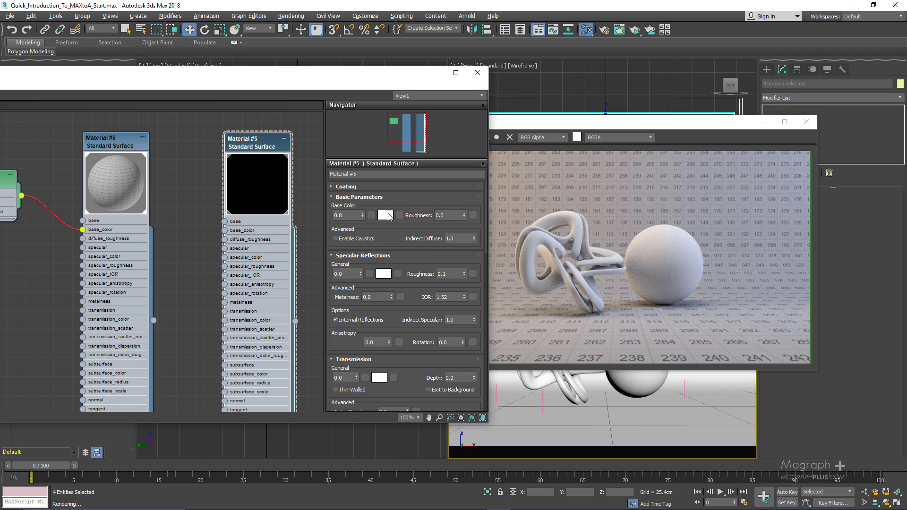
Arrange the ActiveShade render and the material editor side by side so that neither covers the other
{"action": "double_click", "coordinate": [542, 123]}
{"action": "left_click_drag", "start_coordinate": [464, 6], "coordinate": [632, 94]}
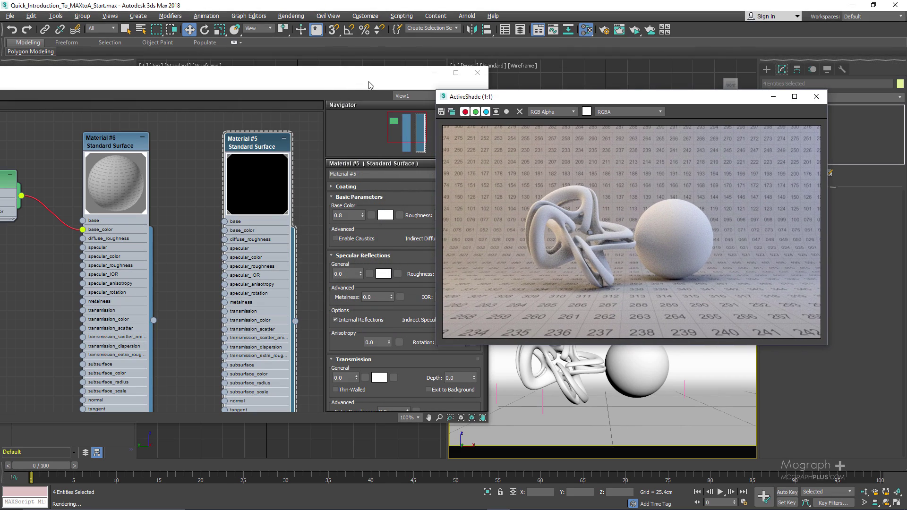
{"action": "left_click_drag", "start_coordinate": [370, 85], "coordinate": [255, 78]}
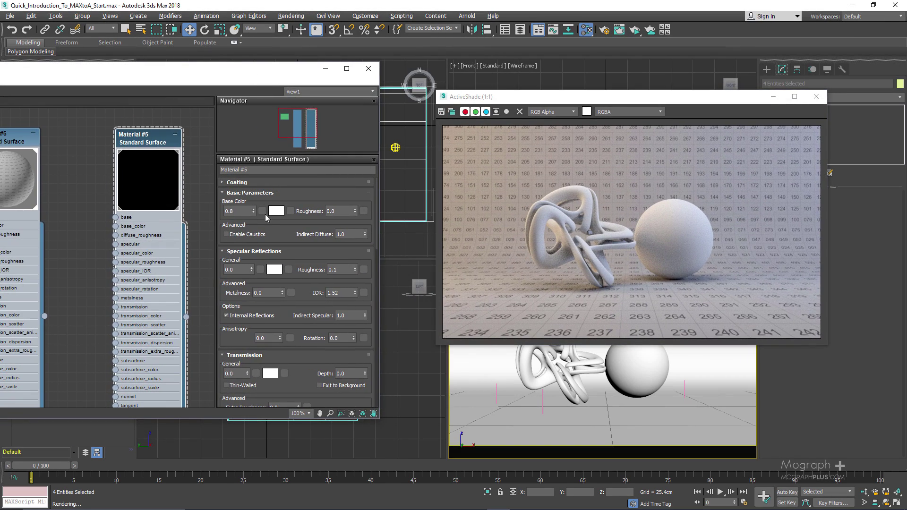
Change Material #5's base color from white to a light green with a saturation of 0.64
{"action": "left_click", "coordinate": [274, 214]}
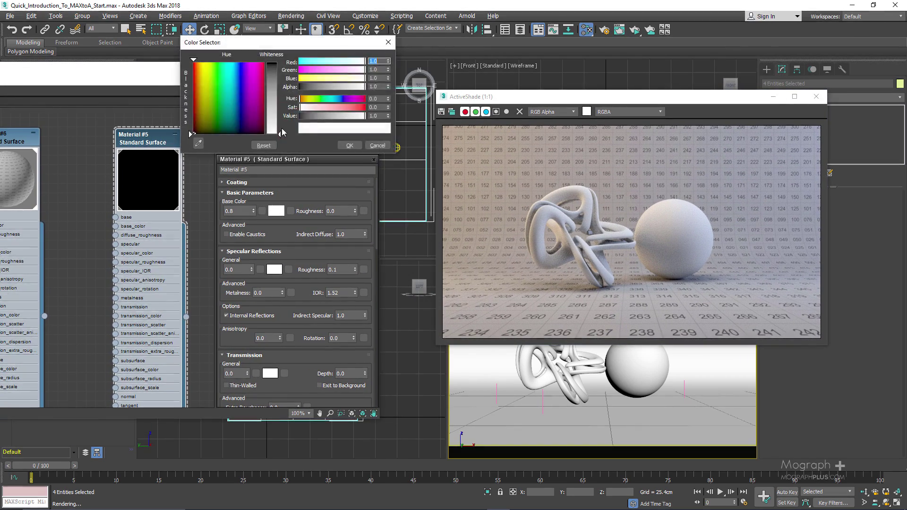
{"action": "left_click", "coordinate": [341, 108]}
{"action": "left_click_drag", "start_coordinate": [345, 100], "coordinate": [325, 99]}
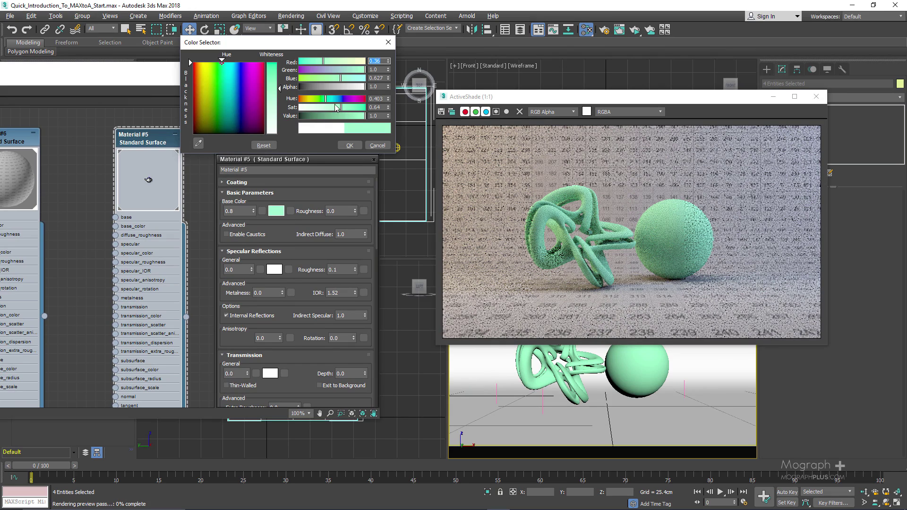
{"action": "left_click", "coordinate": [324, 100]}
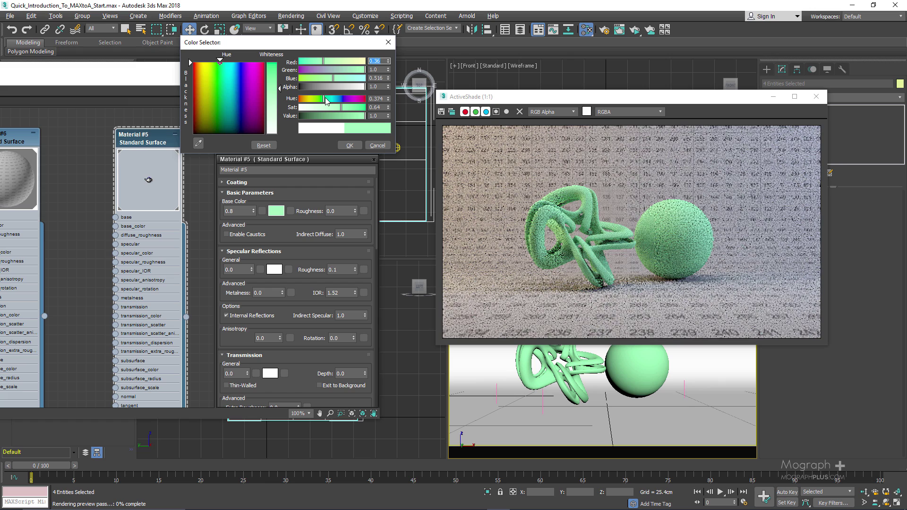
{"action": "left_click", "coordinate": [326, 99]}
{"action": "left_click", "coordinate": [349, 145]}
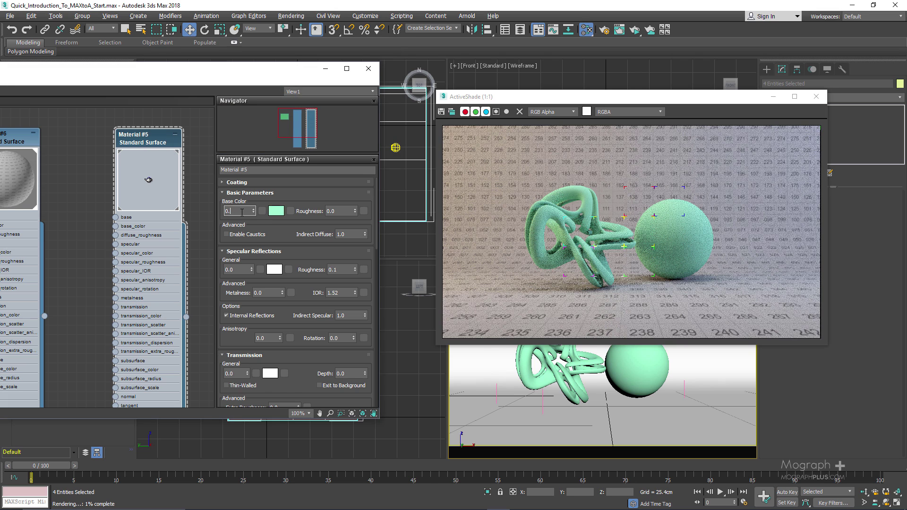
Try a Base Color weight of 0.3 on Material #5, and set it to 1.0
{"action": "key", "text": "BackSpace"}
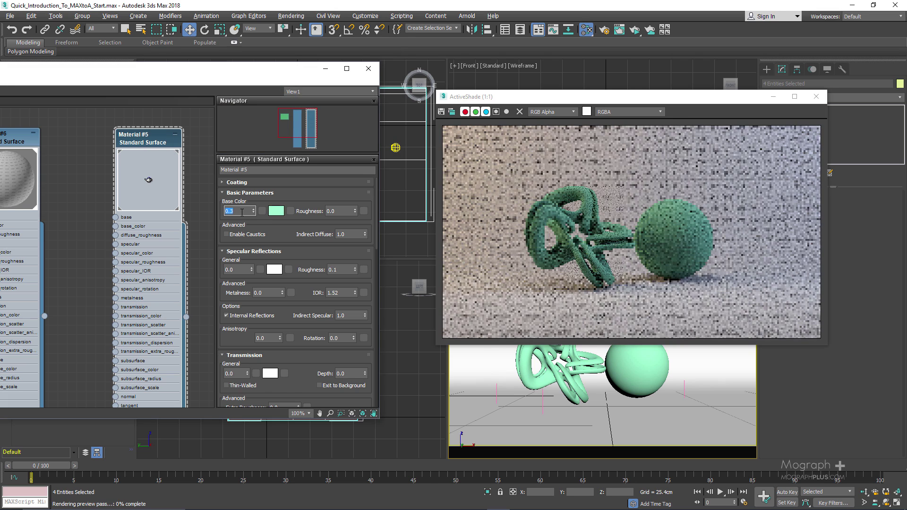
{"action": "type", "text": "1"}
{"action": "key", "text": "Return"}
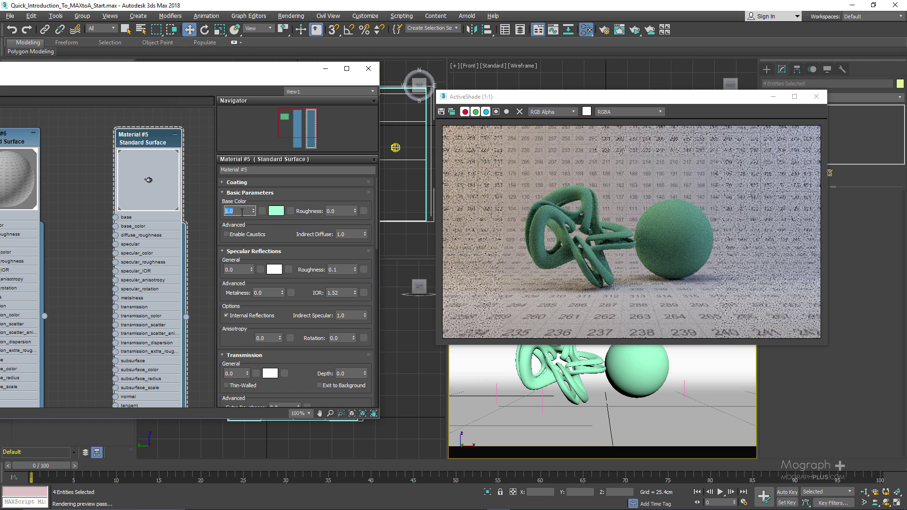
Return Material #5's Base Color weight to 0.3 for comparison, and settle on a weight of 0.8
{"action": "type", "text": ".3"}
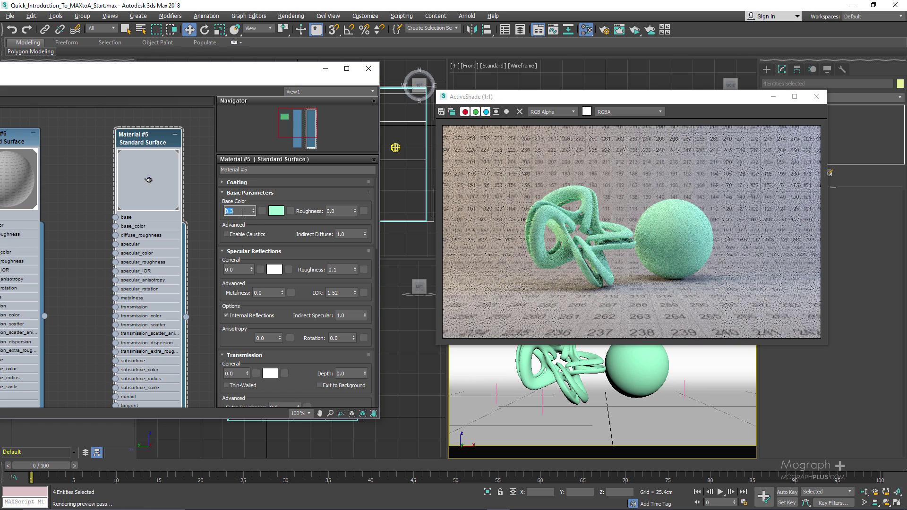
{"action": "key", "text": "Return"}
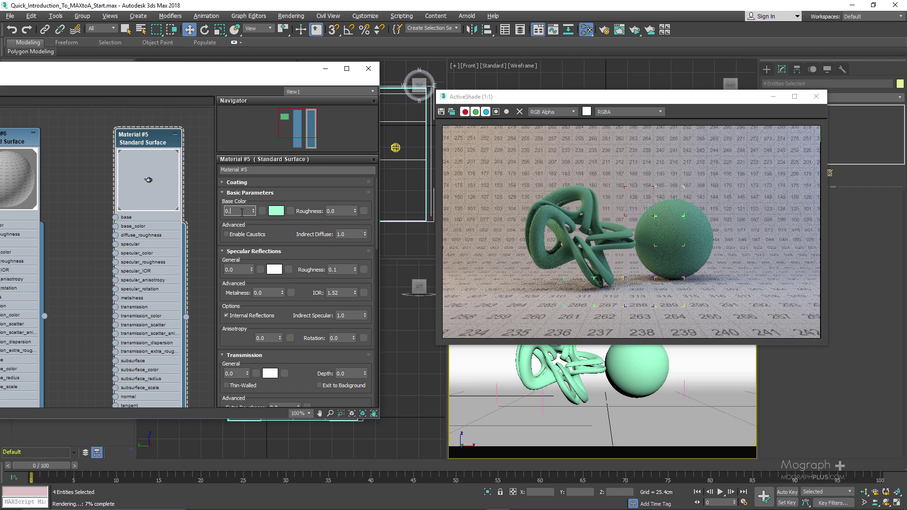
{"action": "type", "text": "8"}
{"action": "key", "text": "Return"}
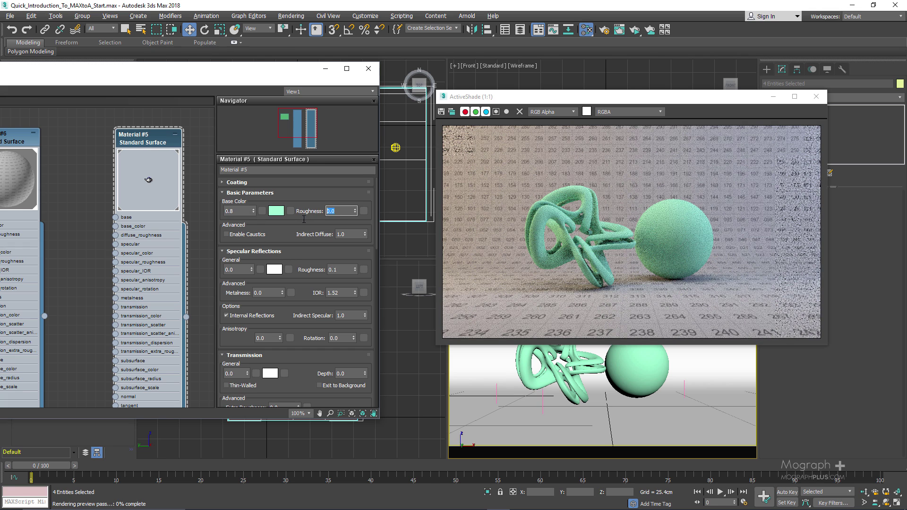
Try a base Roughness of 0.5 on Material #5, and return it to 0.0
{"action": "double_click", "coordinate": [338, 212]}
{"action": "type", "text": "0.5"}
{"action": "key", "text": "Return"}
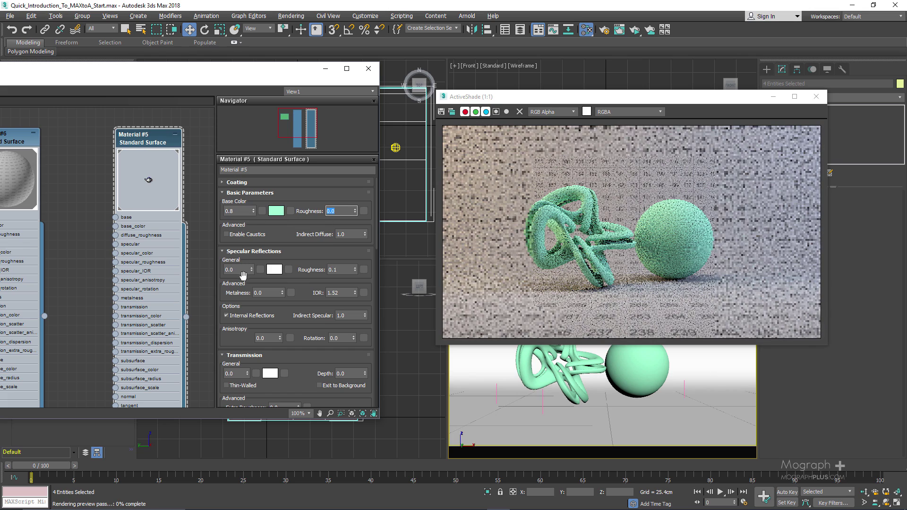
Set Material #5's Specular Reflections weight to 1.0 and inspect the reflections on the rendered sphere up close
{"action": "left_click_drag", "start_coordinate": [311, 255], "coordinate": [302, 238]}
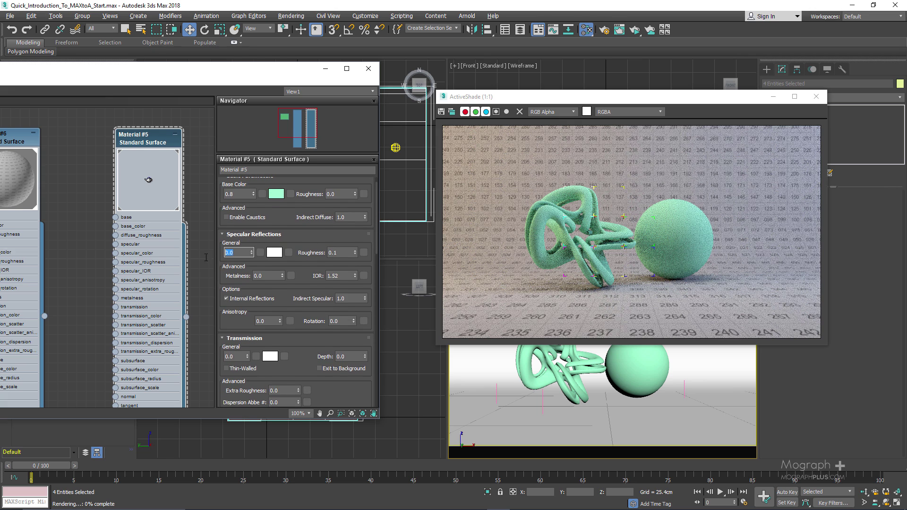
{"action": "type", "text": "1"}
{"action": "key", "text": "Return"}
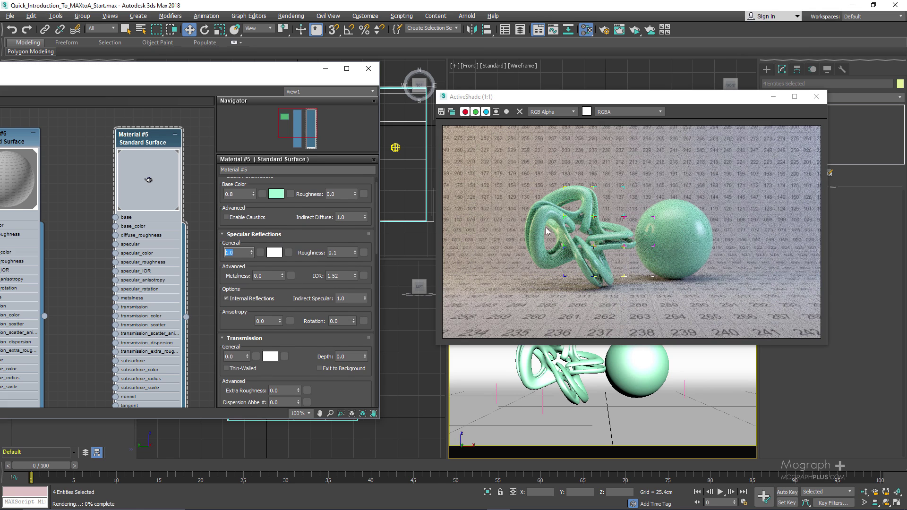
{"action": "scroll", "coordinate": [682, 233], "scroll_direction": "up", "scroll_amount": 2}
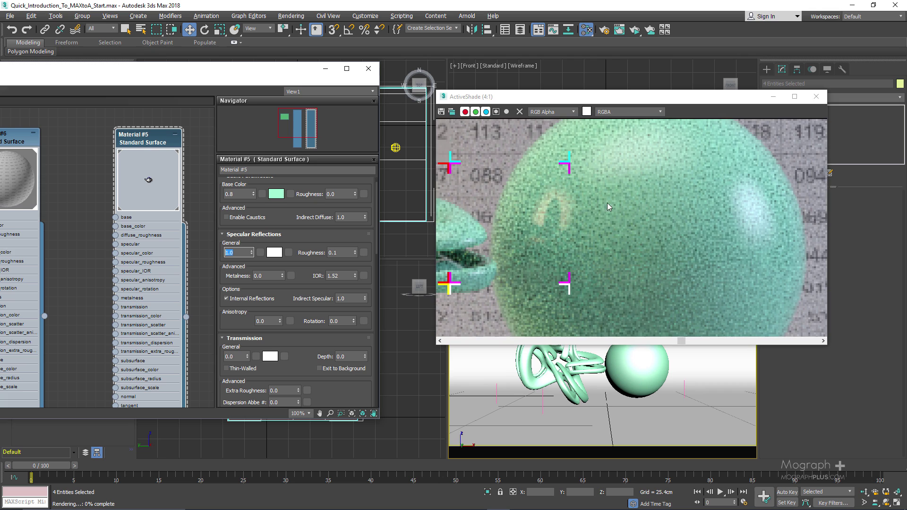
{"action": "scroll", "coordinate": [607, 203], "scroll_direction": "down", "scroll_amount": 1}
{"action": "scroll", "coordinate": [592, 209], "scroll_direction": "down", "scroll_amount": 1}
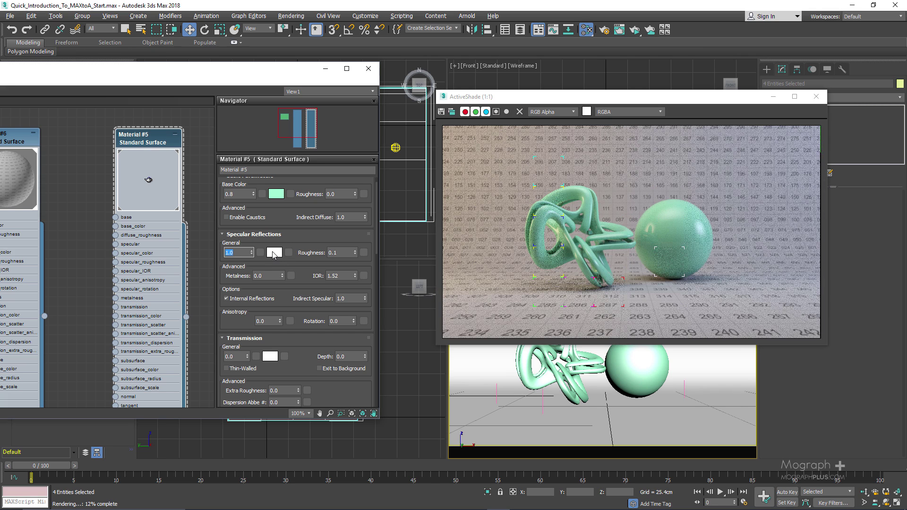
Try a magenta specular color on Material #5, inspect the sphere's highlights and discard the color change
{"action": "left_click", "coordinate": [273, 253]}
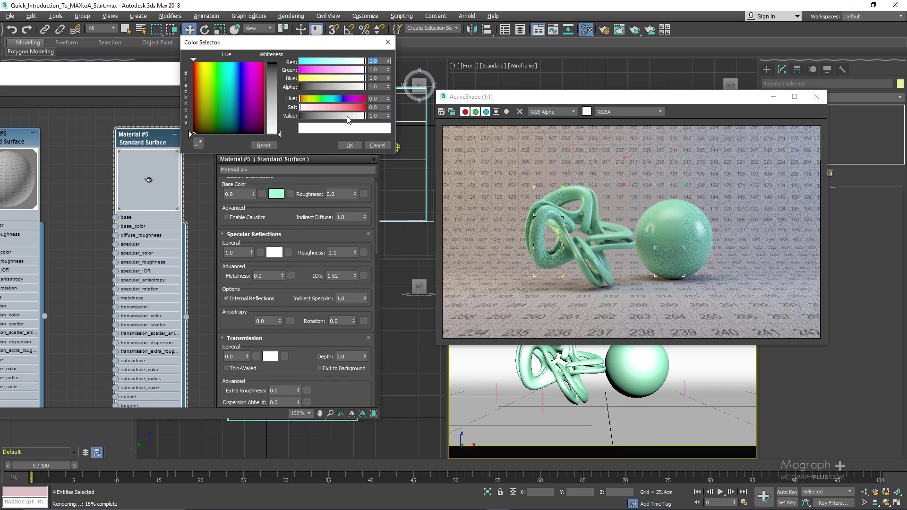
{"action": "left_click_drag", "start_coordinate": [344, 99], "coordinate": [357, 108]}
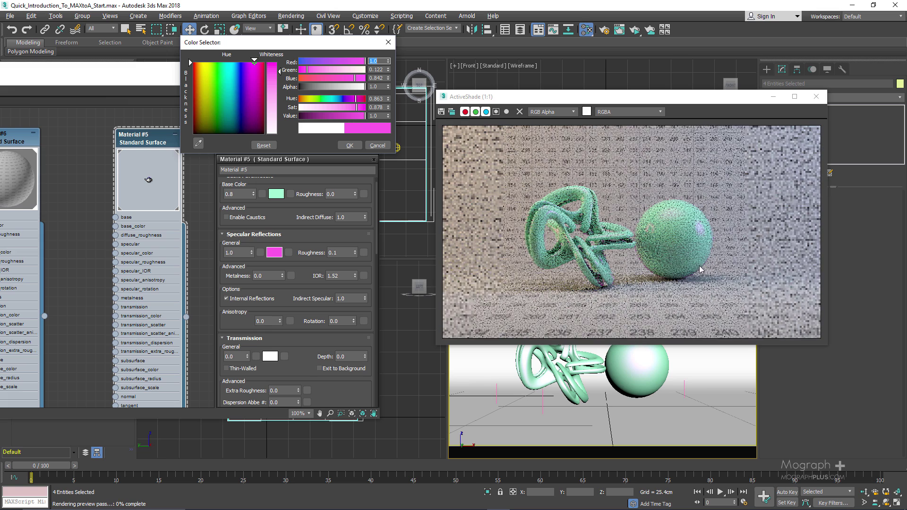
{"action": "scroll", "coordinate": [687, 210], "scroll_direction": "up", "scroll_amount": 3}
{"action": "scroll", "coordinate": [687, 211], "scroll_direction": "down", "scroll_amount": 1}
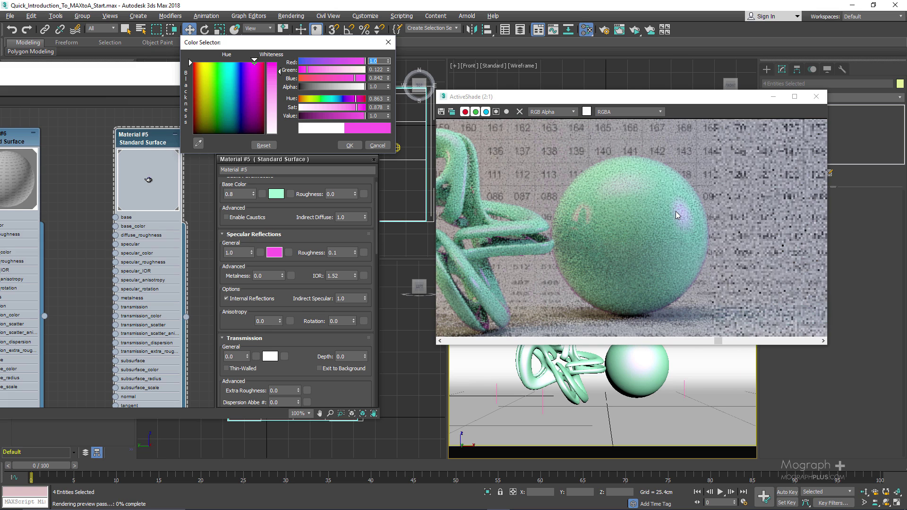
{"action": "left_click", "coordinate": [378, 145]}
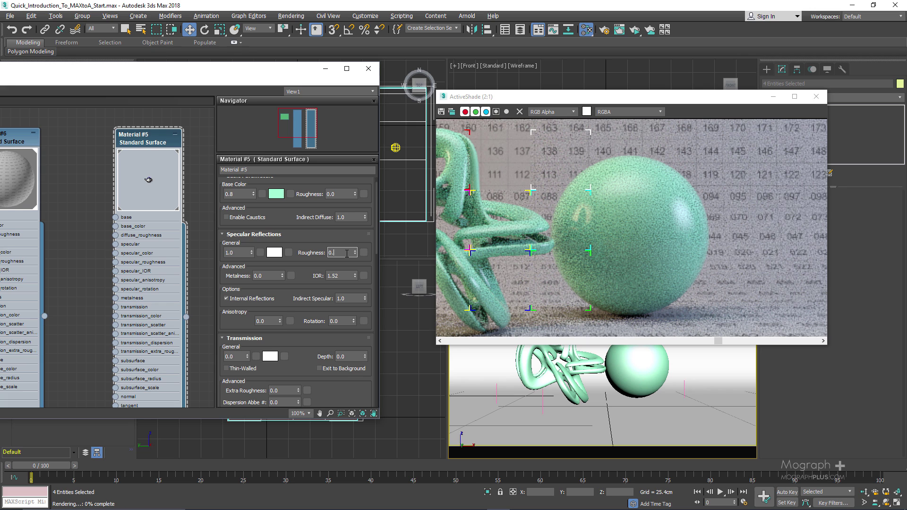
Try specular Roughness values of 0.5 and 0.0 on Material #5, and return it to 0.1
{"action": "key", "text": "Return"}
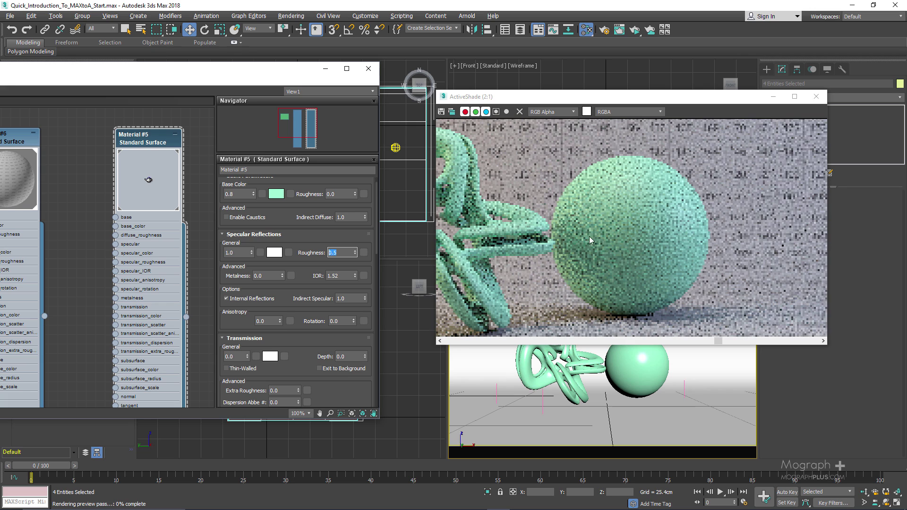
{"action": "middle_click_drag", "start_coordinate": [659, 220], "coordinate": [702, 219]}
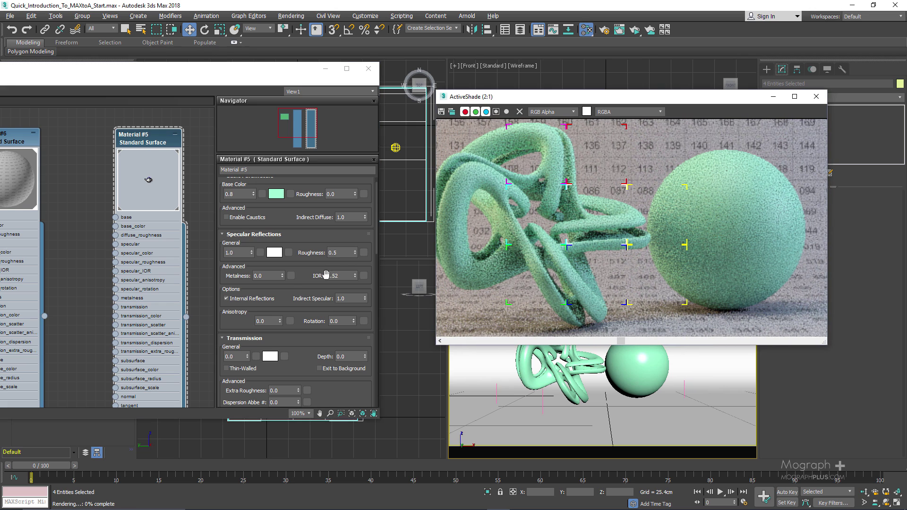
{"action": "left_click", "coordinate": [339, 254]}
{"action": "key", "text": "BackSpace"}
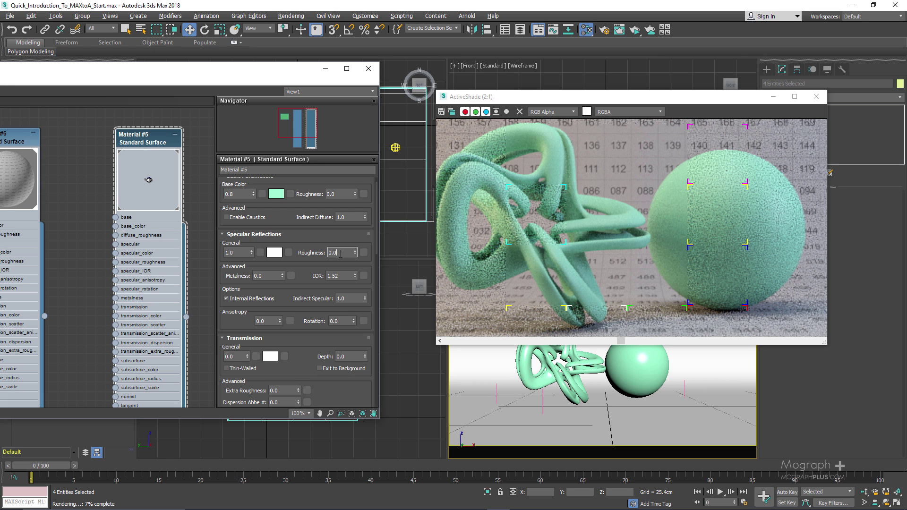
{"action": "type", "text": "0"}
{"action": "key", "text": "Return"}
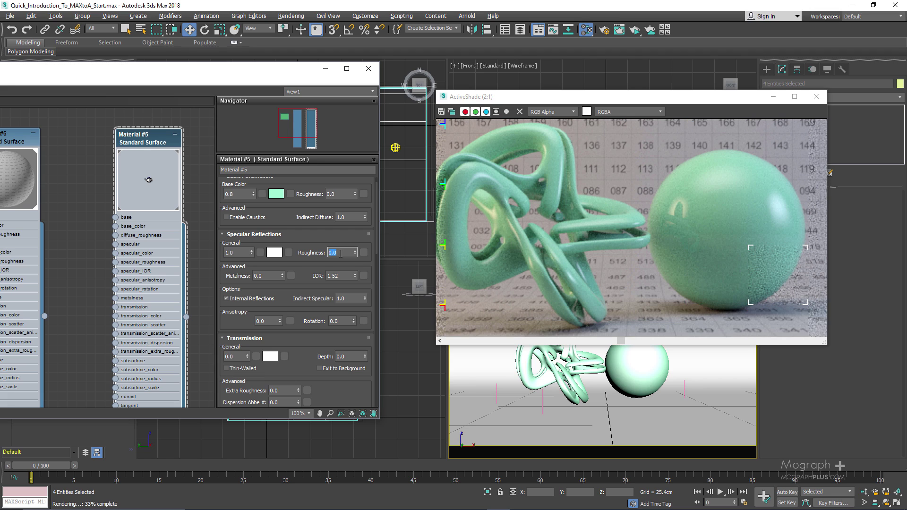
{"action": "left_click", "coordinate": [347, 255]}
{"action": "type", "text": "1"}
{"action": "key", "text": "Return"}
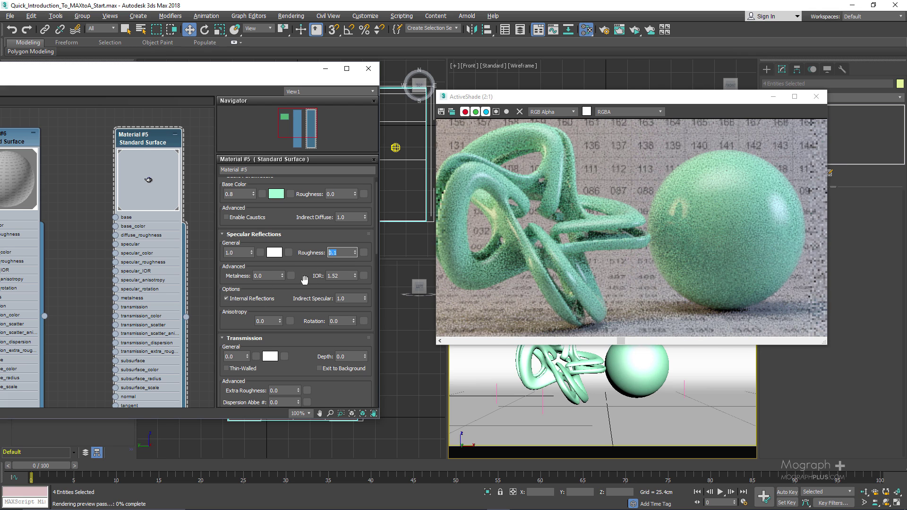
{"action": "left_click", "coordinate": [235, 278]}
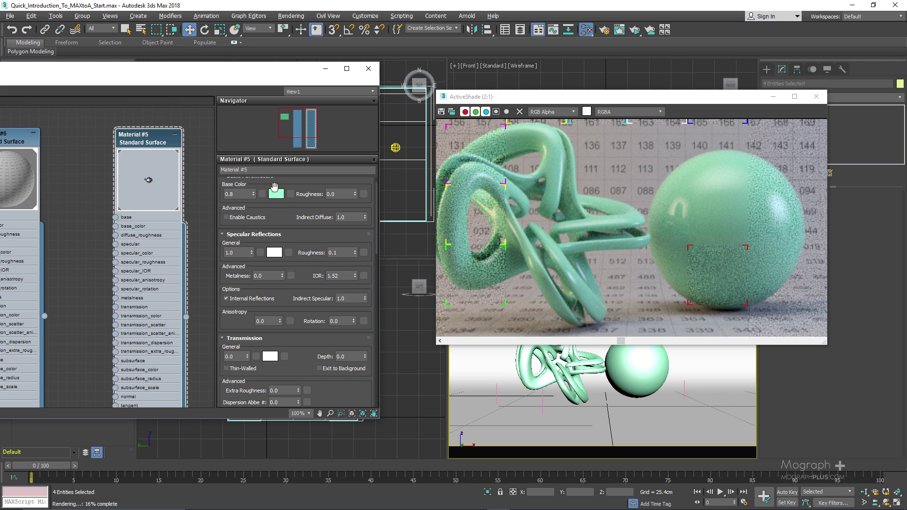
Change Material #5's base color to black by lowering the color's value to 0.0
{"action": "left_click", "coordinate": [276, 194]}
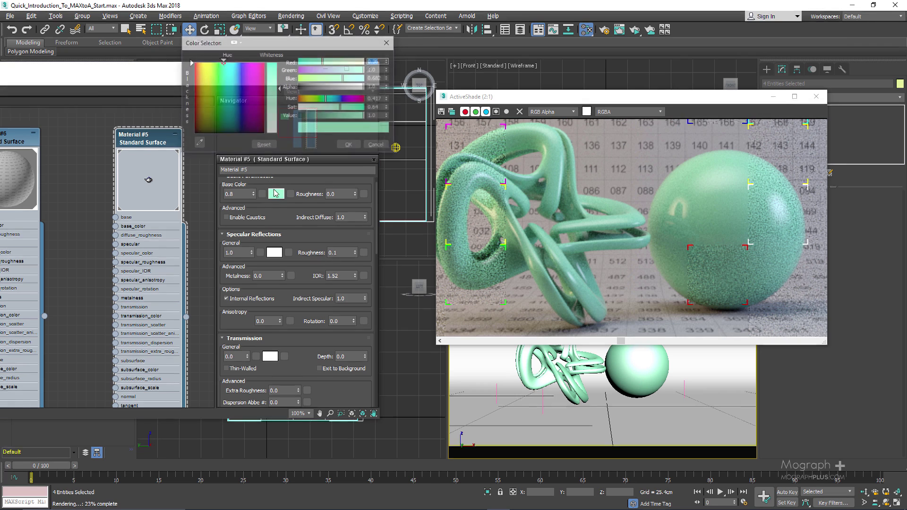
{"action": "left_click_drag", "start_coordinate": [310, 115], "coordinate": [299, 116]}
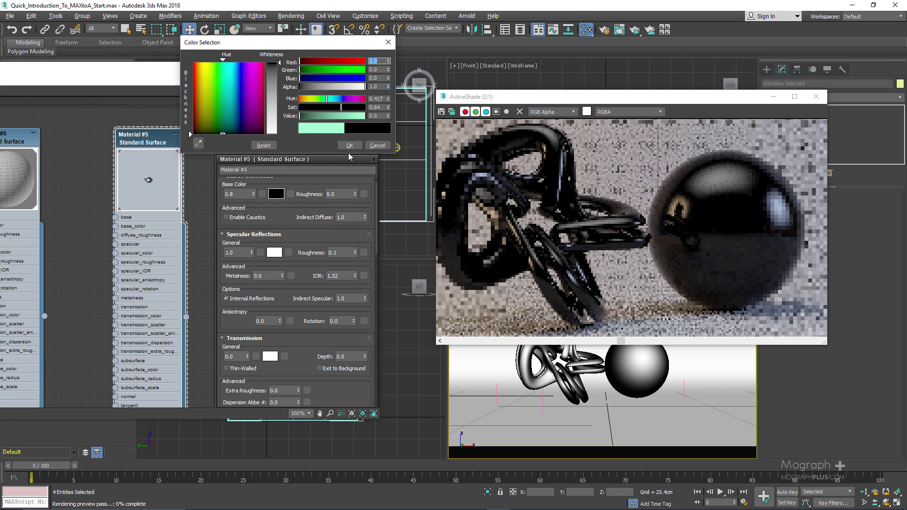
{"action": "left_click", "coordinate": [349, 145]}
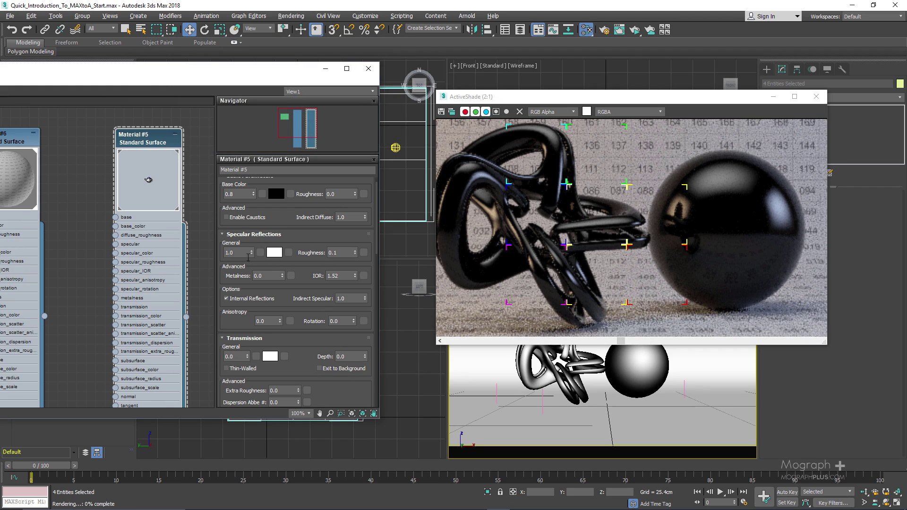
Try a specular IOR of 10 on Material #5, and return it to 1.52
{"action": "type", "text": "10"}
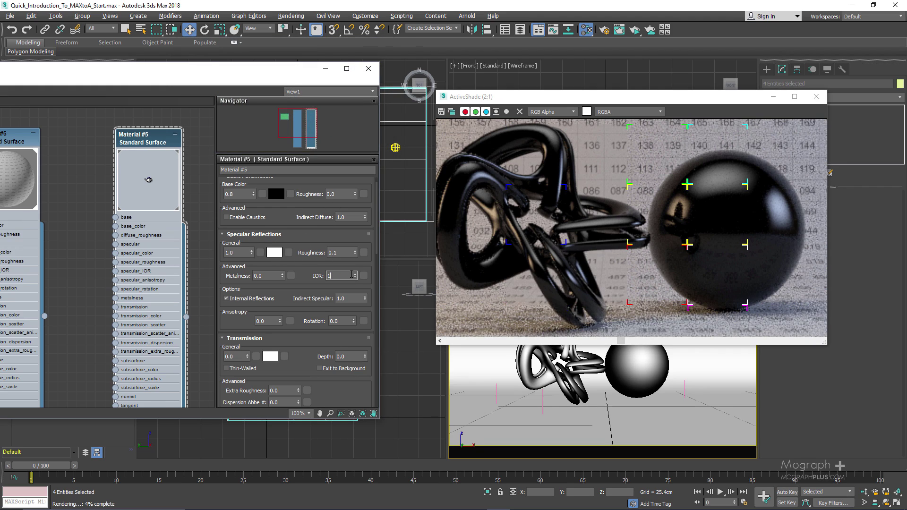
{"action": "key", "text": "Return"}
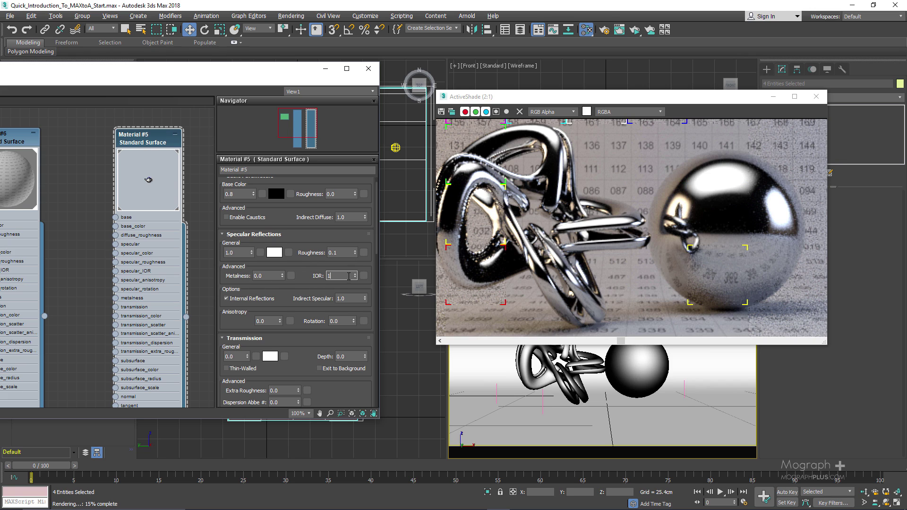
{"action": "type", "text": ".52"}
{"action": "key", "text": "Return"}
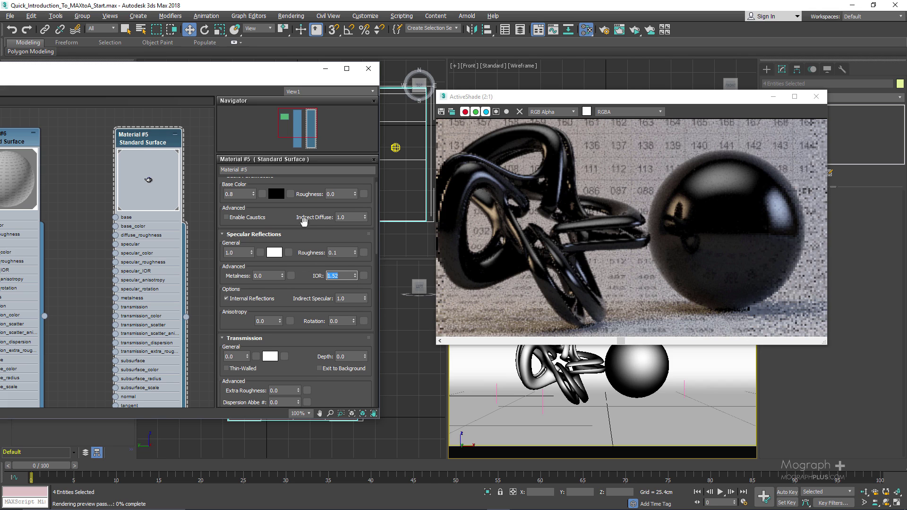
Change Material #5's base color to white by raising the color's value to 1.0
{"action": "left_click_drag", "start_coordinate": [282, 204], "coordinate": [282, 222]}
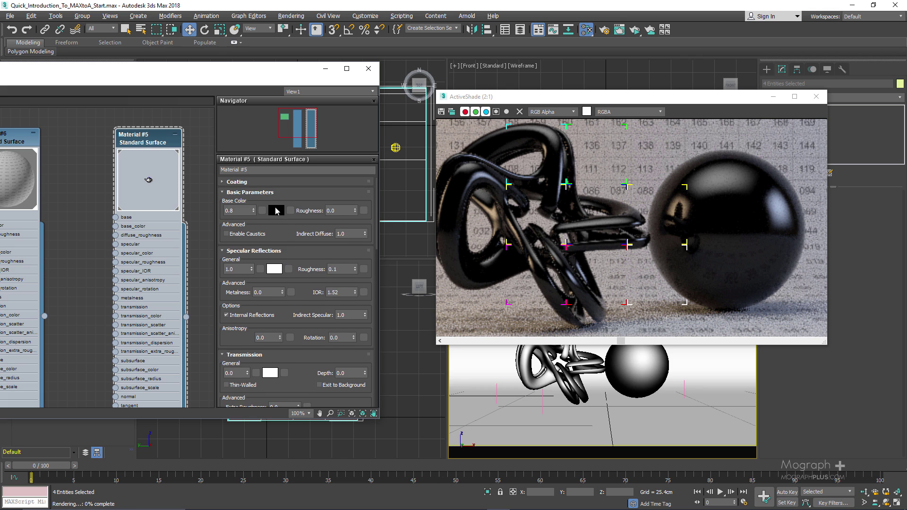
{"action": "left_click", "coordinate": [273, 212]}
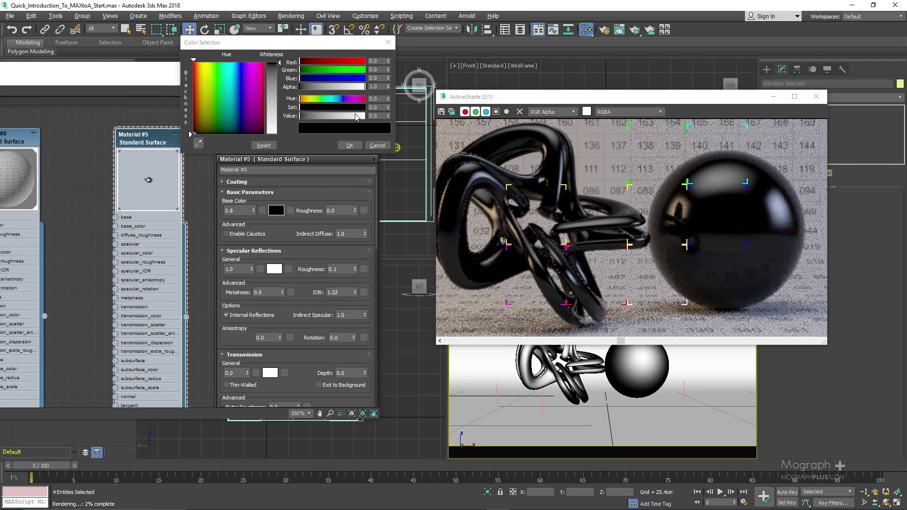
{"action": "left_click_drag", "start_coordinate": [331, 121], "coordinate": [369, 120]}
{"action": "left_click", "coordinate": [349, 146]}
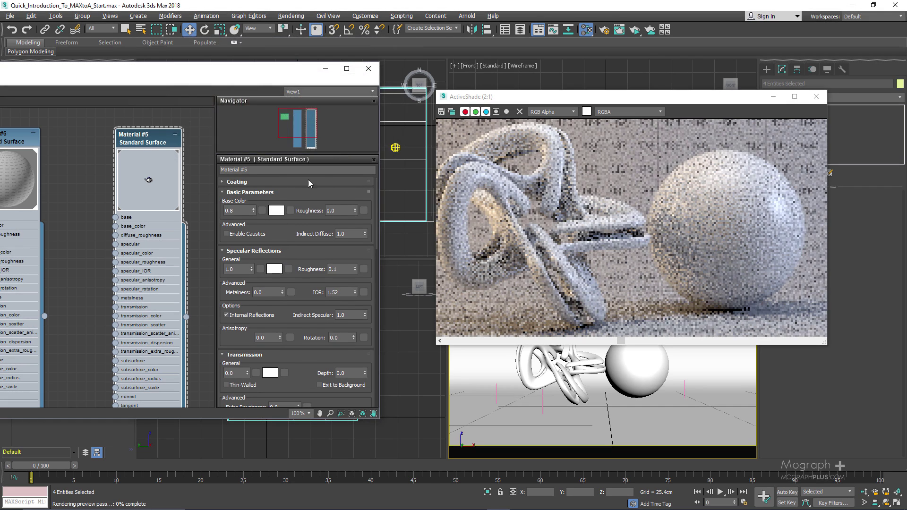
Set Material #5's Metalness to 1.0 and try yellow gold and orange copper base colors, discarding the color changes
{"action": "double_click", "coordinate": [269, 292]}
{"action": "type", "text": "1"}
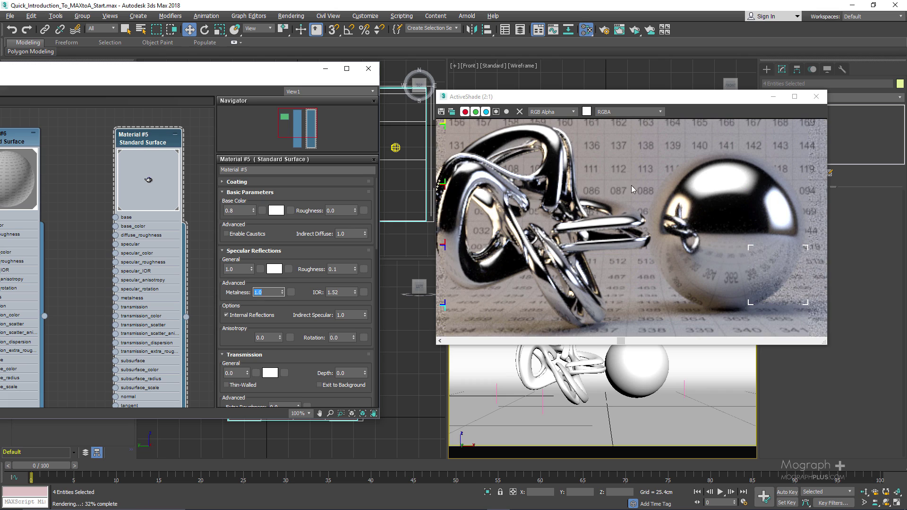
{"action": "left_click", "coordinate": [276, 211]}
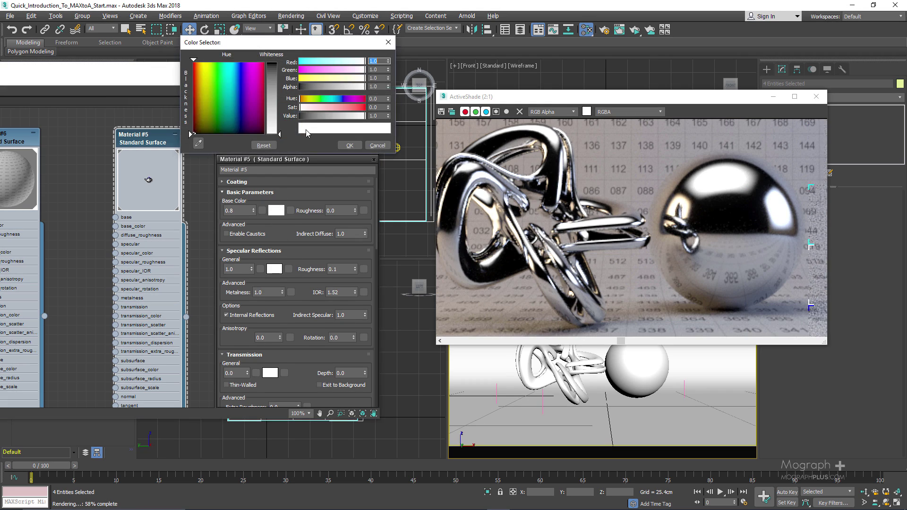
{"action": "left_click", "coordinate": [310, 99]}
{"action": "left_click", "coordinate": [333, 107]}
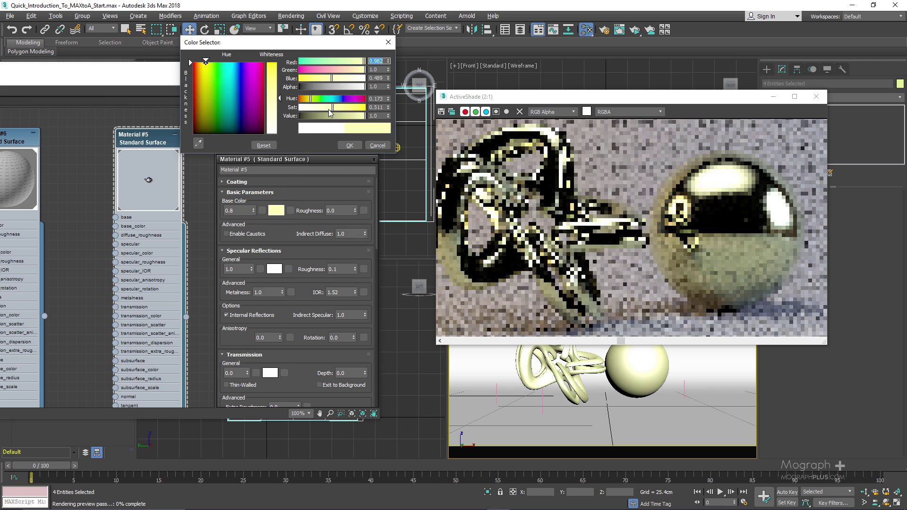
{"action": "left_click", "coordinate": [317, 78]}
{"action": "left_click", "coordinate": [309, 100]}
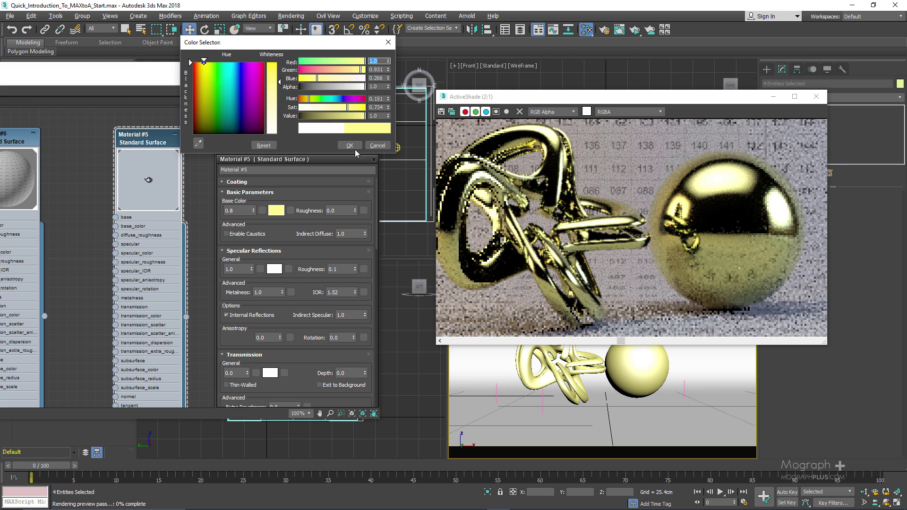
{"action": "left_click", "coordinate": [335, 69]}
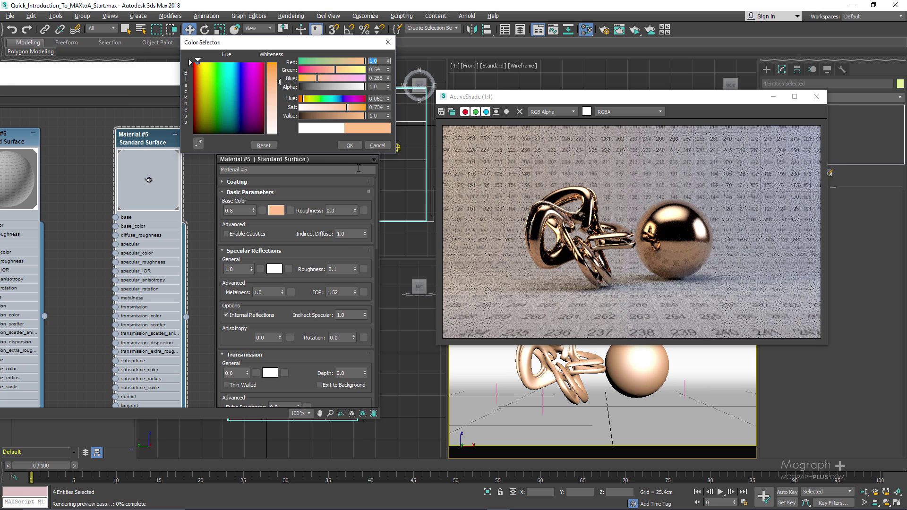
{"action": "left_click", "coordinate": [381, 147]}
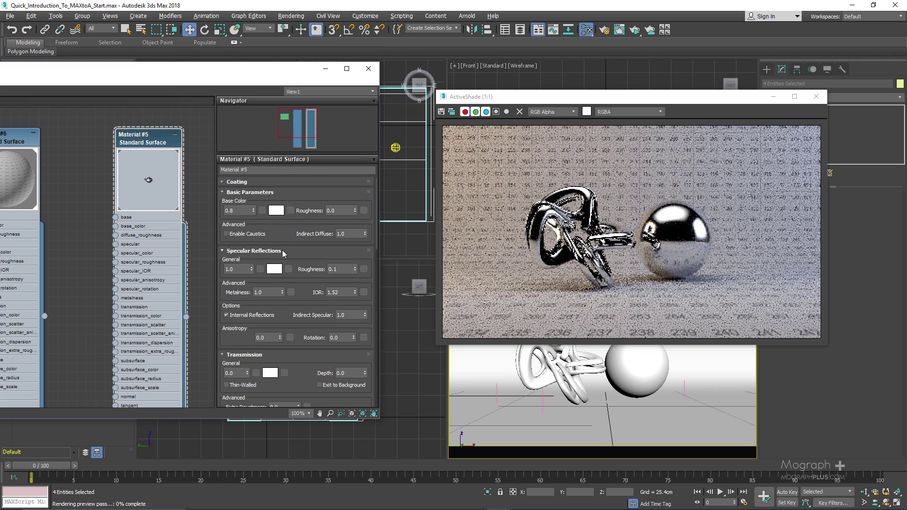
Set Material #5's Metalness to 0.0 and examine the knot and sphere up close in the ActiveShade render
{"action": "double_click", "coordinate": [262, 292]}
{"action": "type", "text": "0"}
{"action": "key", "text": "Return"}
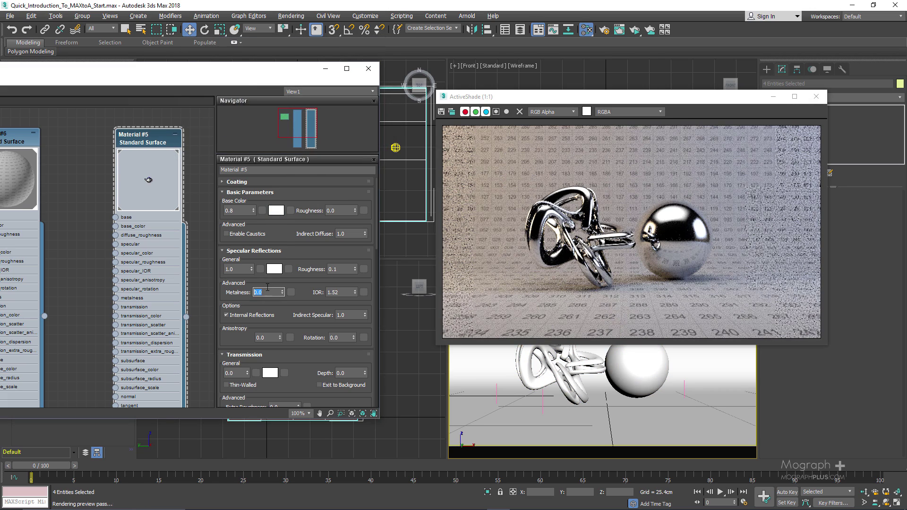
{"action": "scroll", "coordinate": [638, 226], "scroll_direction": "up", "scroll_amount": 2}
{"action": "scroll", "coordinate": [711, 225], "scroll_direction": "down", "scroll_amount": 1}
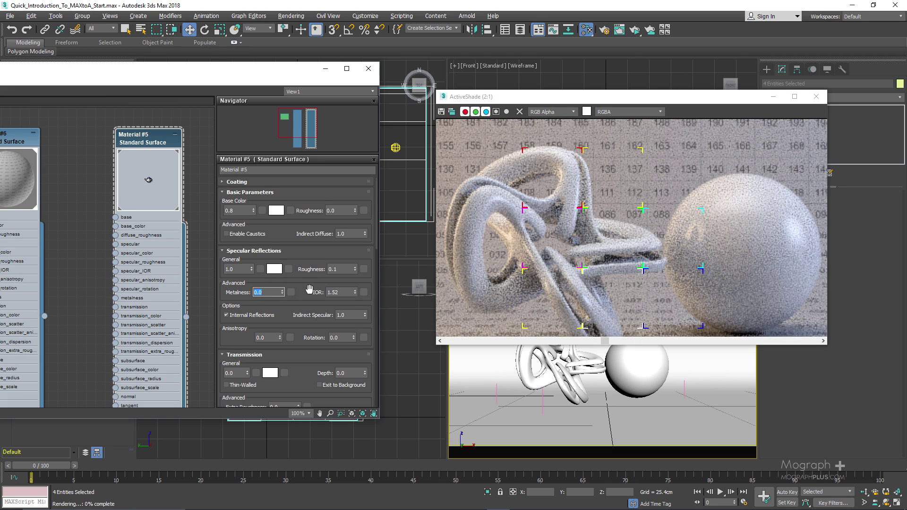
Set Material #5's Base Color weight to 0 in the Basic Parameters
{"action": "left_click_drag", "start_coordinate": [309, 289], "coordinate": [303, 215]}
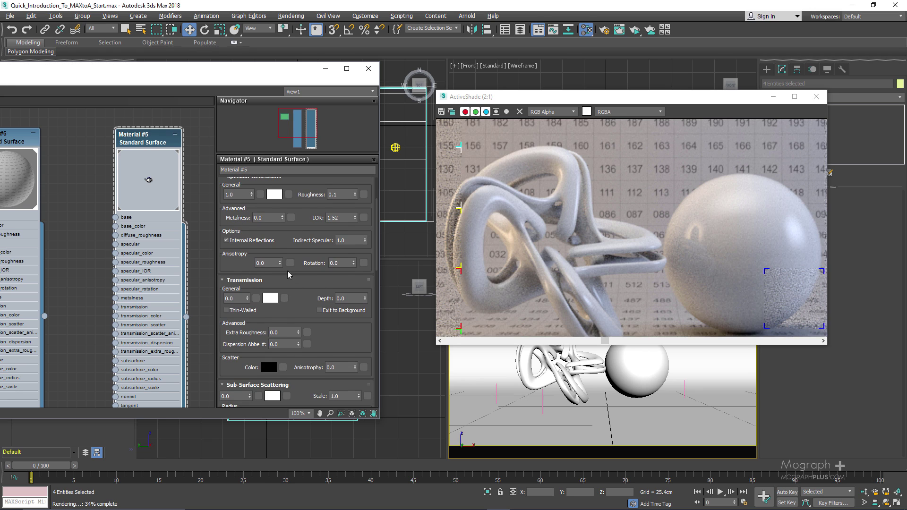
{"action": "left_click_drag", "start_coordinate": [296, 214], "coordinate": [295, 307]}
{"action": "double_click", "coordinate": [238, 208]}
{"action": "type", "text": "0"}
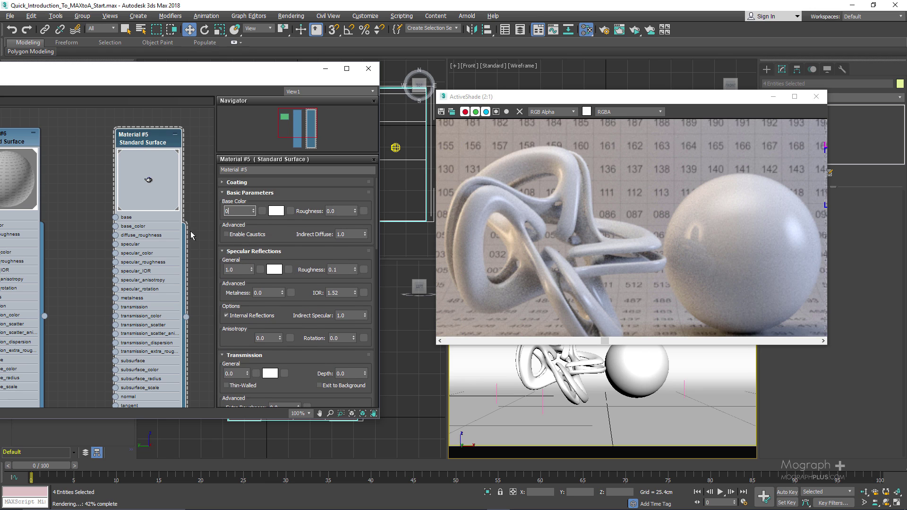
{"action": "key", "text": "Return"}
Set Material #5's general Transmission weight to 1.0 and view the knot and sphere up close in the ActiveShade render
{"action": "left_click_drag", "start_coordinate": [298, 310], "coordinate": [298, 245]}
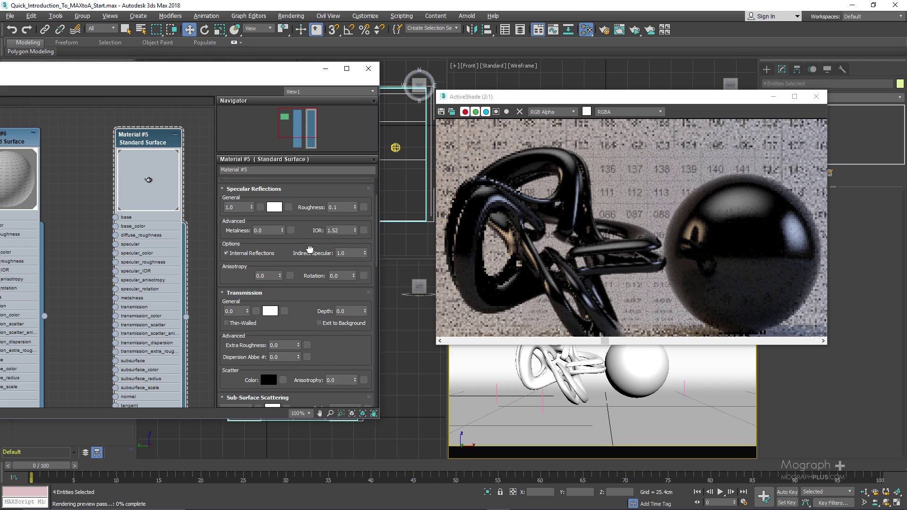
{"action": "double_click", "coordinate": [236, 308]}
{"action": "type", "text": "1"}
{"action": "key", "text": "Return"}
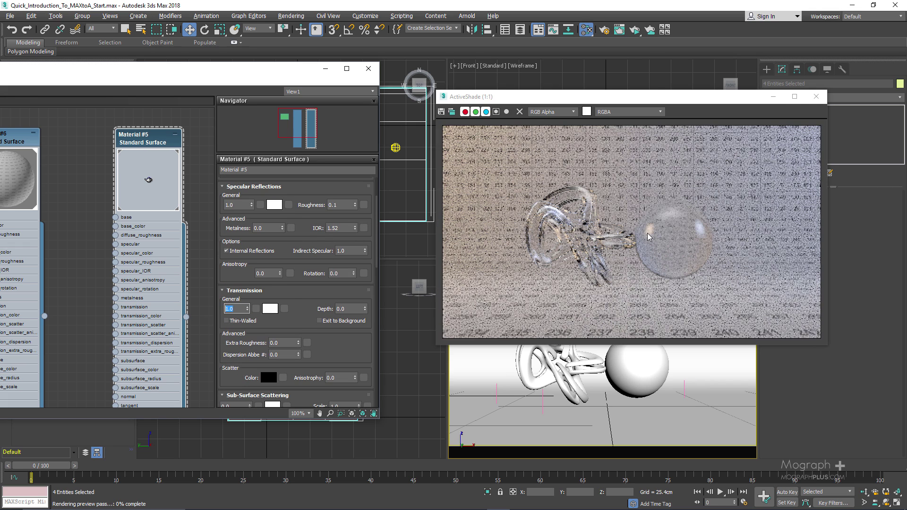
{"action": "scroll", "coordinate": [648, 243], "scroll_direction": "up", "scroll_amount": 1}
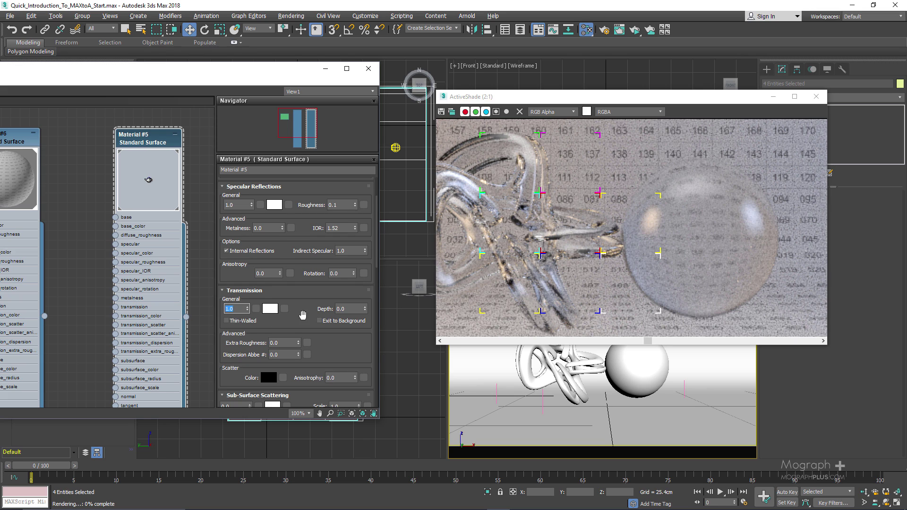
Tint Material #5's transmission color light blue, with a hue of about 0.561 and a saturation of about 0.626
{"action": "left_click", "coordinate": [272, 311]}
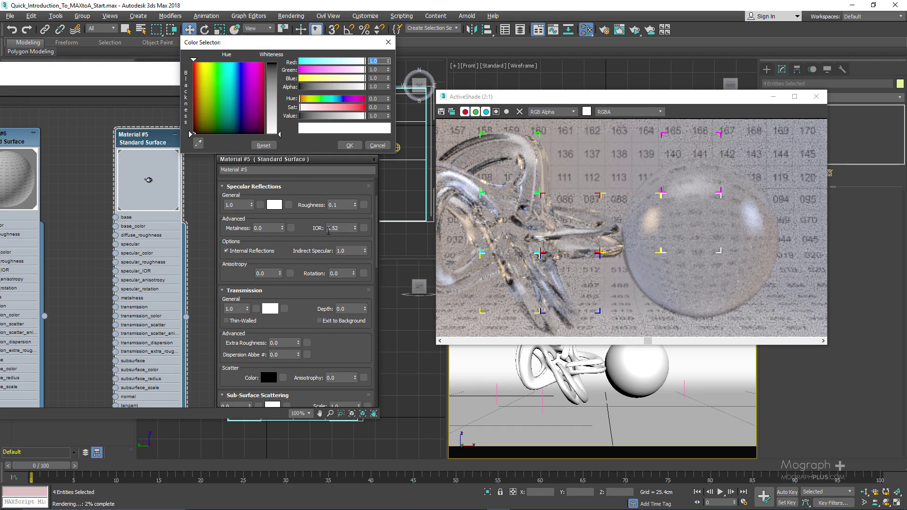
{"action": "left_click", "coordinate": [334, 100]}
{"action": "left_click", "coordinate": [341, 108]}
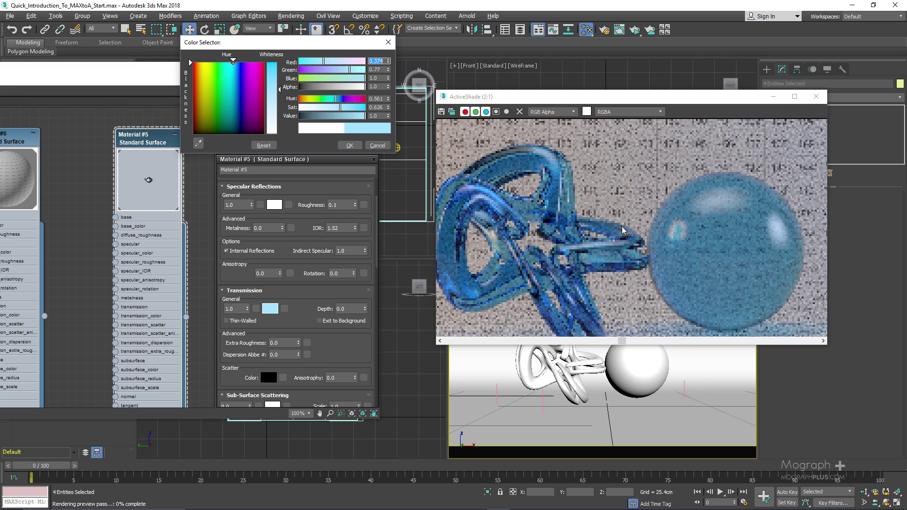
Cancel the light blue transmission colour change and set Material #5's transmission weight to 0
{"action": "left_click", "coordinate": [377, 145]}
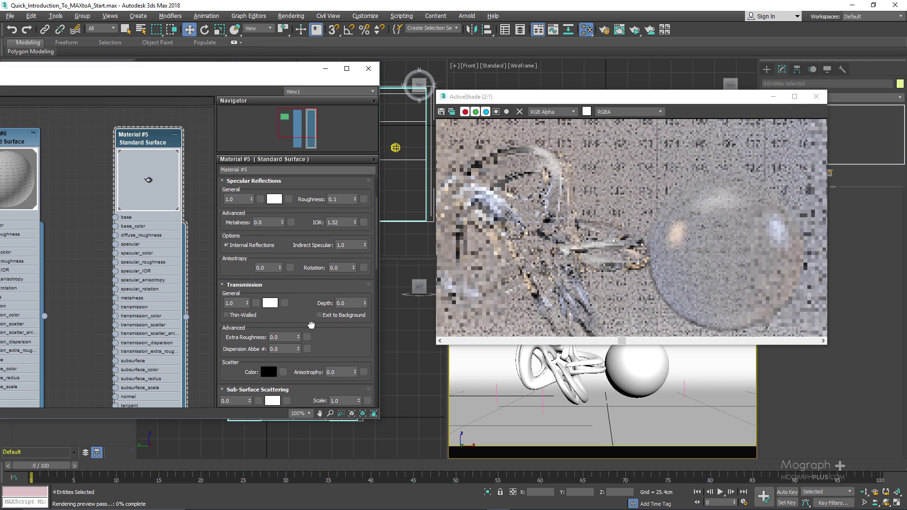
{"action": "left_click_drag", "start_coordinate": [315, 321], "coordinate": [323, 218]}
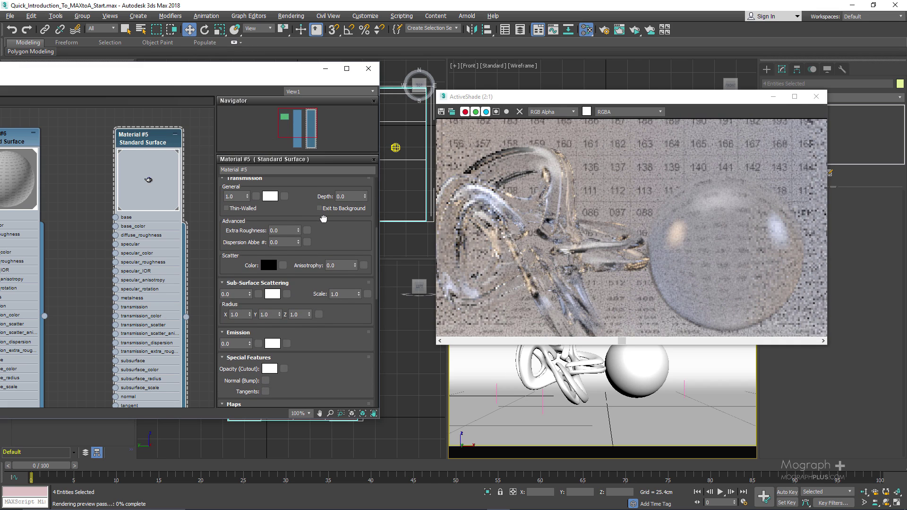
{"action": "scroll", "coordinate": [283, 246], "scroll_direction": "down", "scroll_amount": 2}
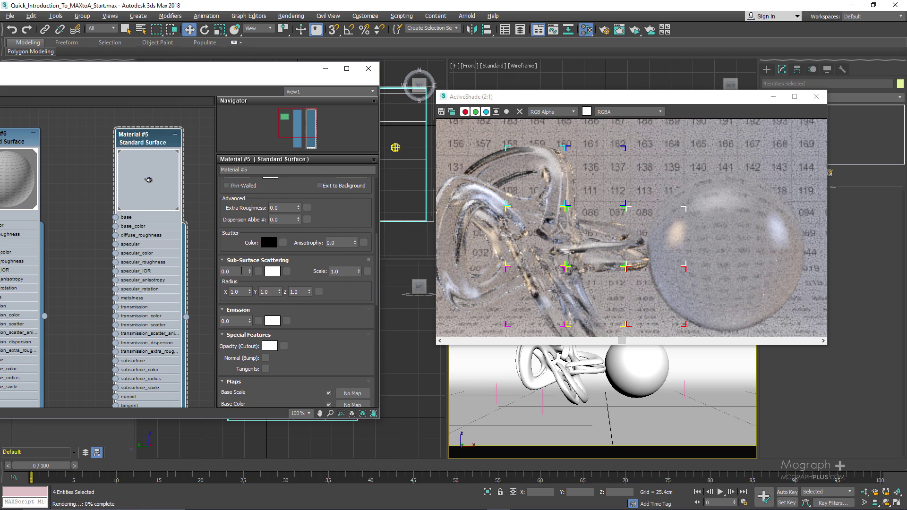
{"action": "left_click_drag", "start_coordinate": [309, 227], "coordinate": [324, 348]}
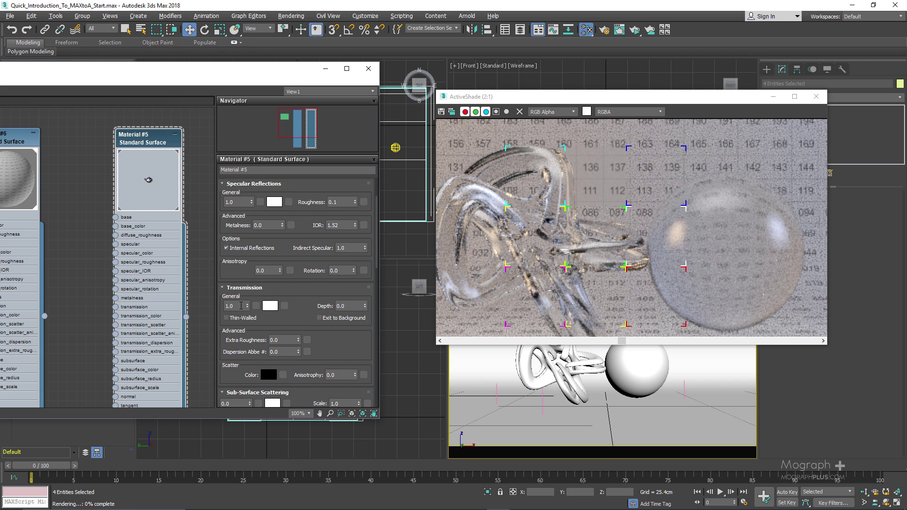
{"action": "key", "text": "Return"}
{"action": "scroll", "coordinate": [265, 265], "scroll_direction": "up", "scroll_amount": 6}
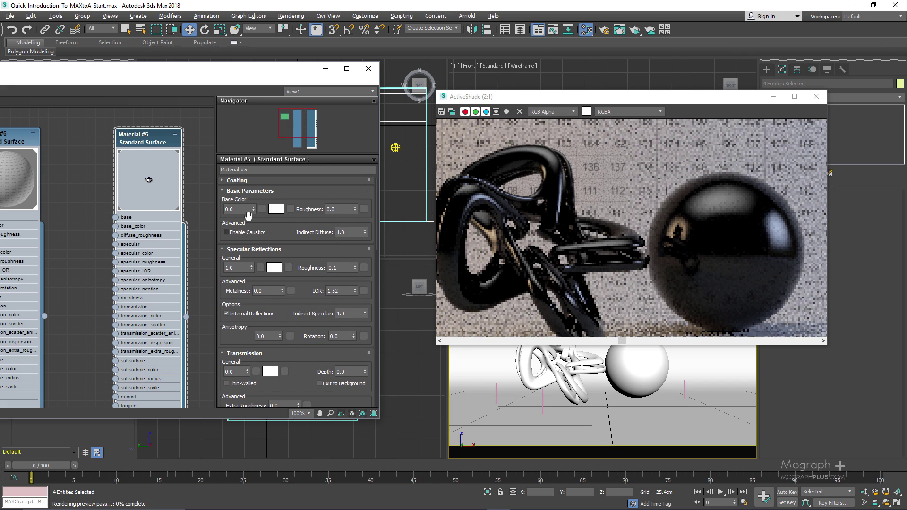
Set Material #5's base colour weight to 0.8 and its specular reflection weight to 0
{"action": "left_click", "coordinate": [244, 209]}
{"action": "key", "text": "BackSpace"}
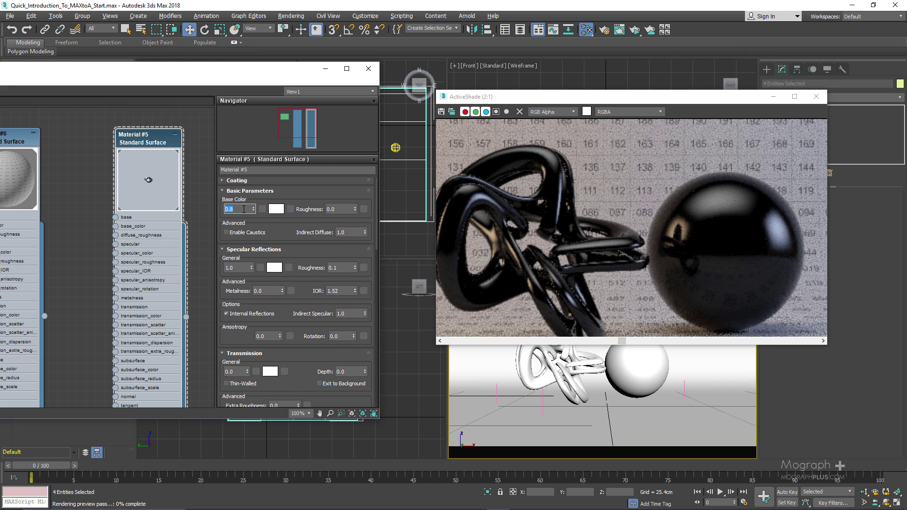
{"action": "left_click", "coordinate": [239, 268]}
{"action": "type", "text": "0"}
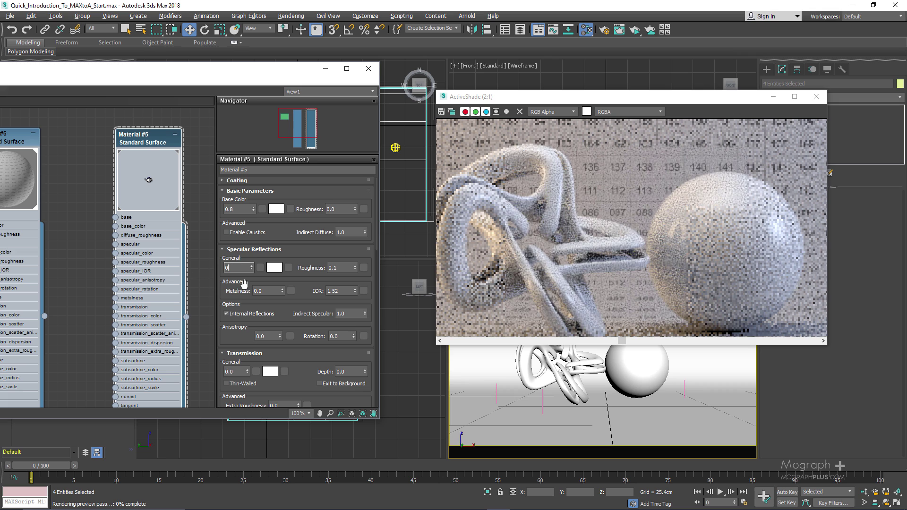
{"action": "key", "text": "Return"}
Set Material #5's sub-surface scattering weight to 0.2
{"action": "left_click_drag", "start_coordinate": [323, 347], "coordinate": [328, 237]}
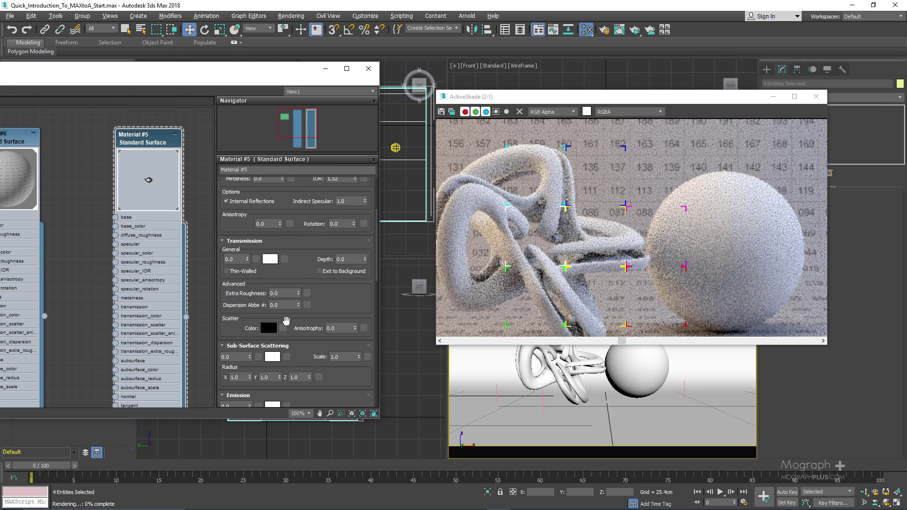
{"action": "left_click_drag", "start_coordinate": [235, 335], "coordinate": [243, 282]}
{"action": "double_click", "coordinate": [243, 306]}
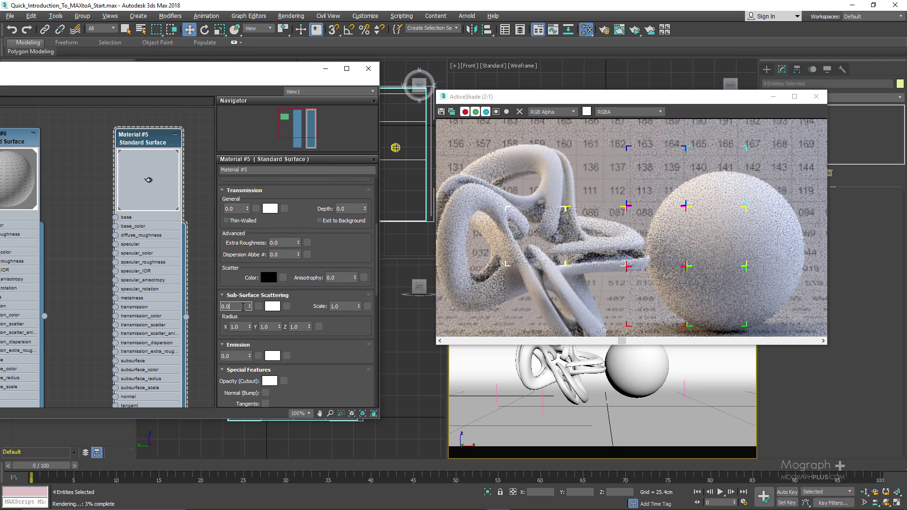
{"action": "type", "text": "0."}
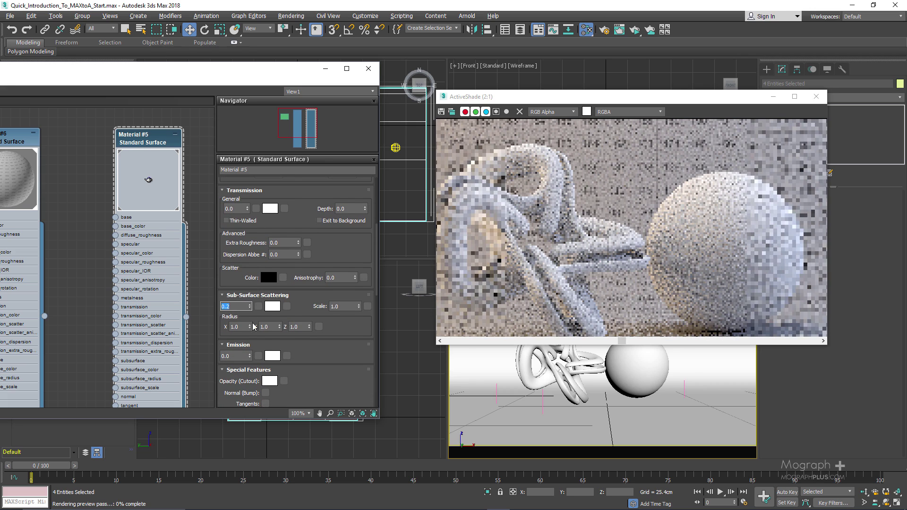
Tint the sub-surface scattering colour light pinkish purple, with hue 0.791 and saturation 0.432
{"action": "left_click", "coordinate": [270, 208]}
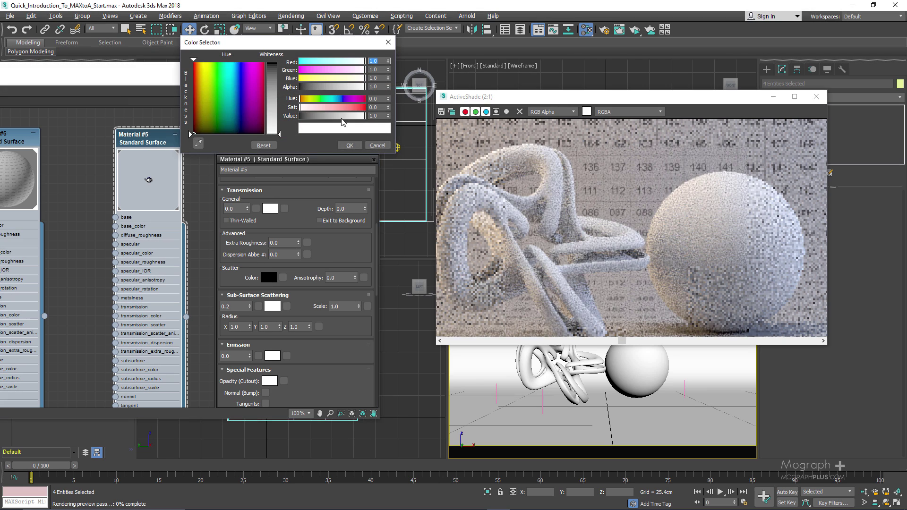
{"action": "left_click_drag", "start_coordinate": [347, 107], "coordinate": [327, 107]}
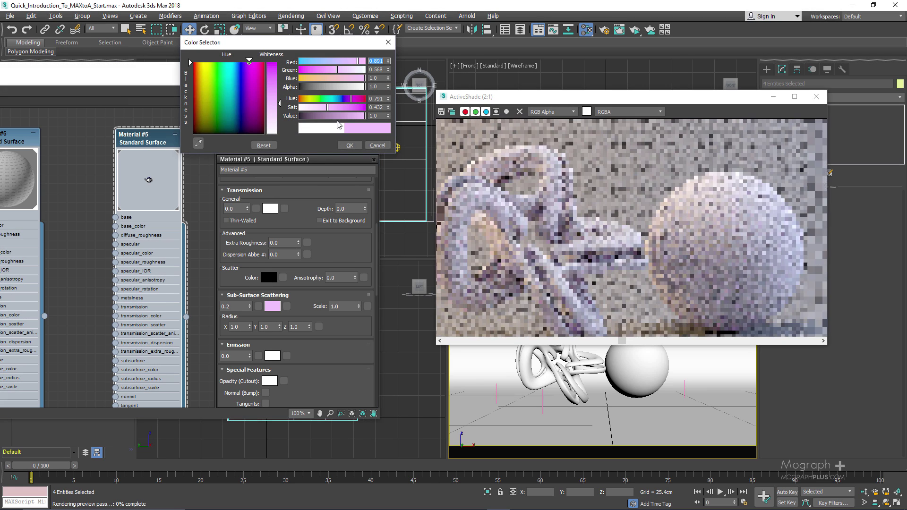
{"action": "left_click", "coordinate": [350, 146]}
Raise Material #5's sub-surface scattering weight to 0.5
{"action": "scroll", "coordinate": [265, 330], "scroll_direction": "up", "scroll_amount": 3}
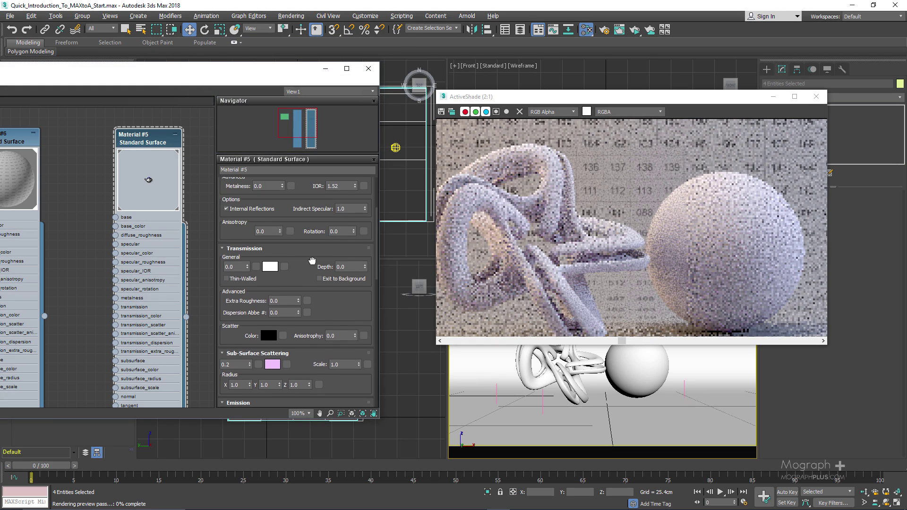
{"action": "scroll", "coordinate": [245, 345], "scroll_direction": "down", "scroll_amount": 3}
{"action": "left_click", "coordinate": [245, 321]}
{"action": "key", "text": "BackSpace"}
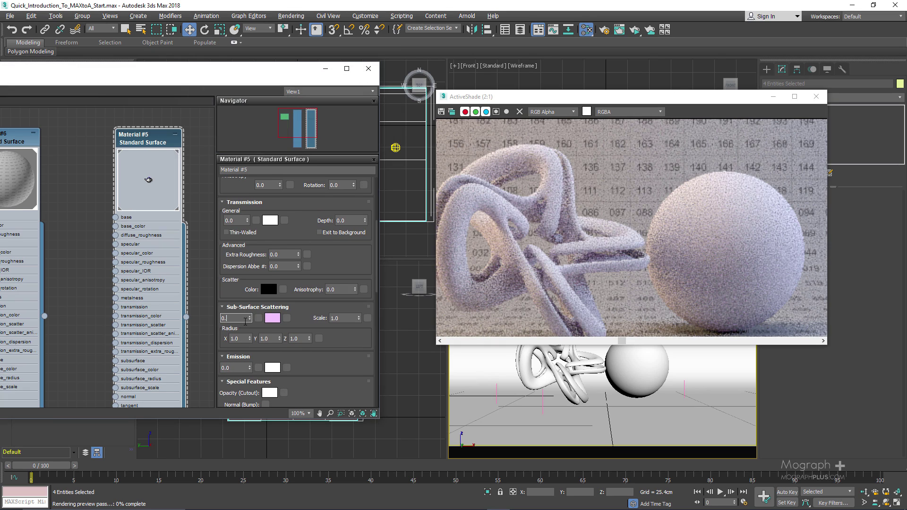
{"action": "type", "text": "5"}
{"action": "key", "text": "Return"}
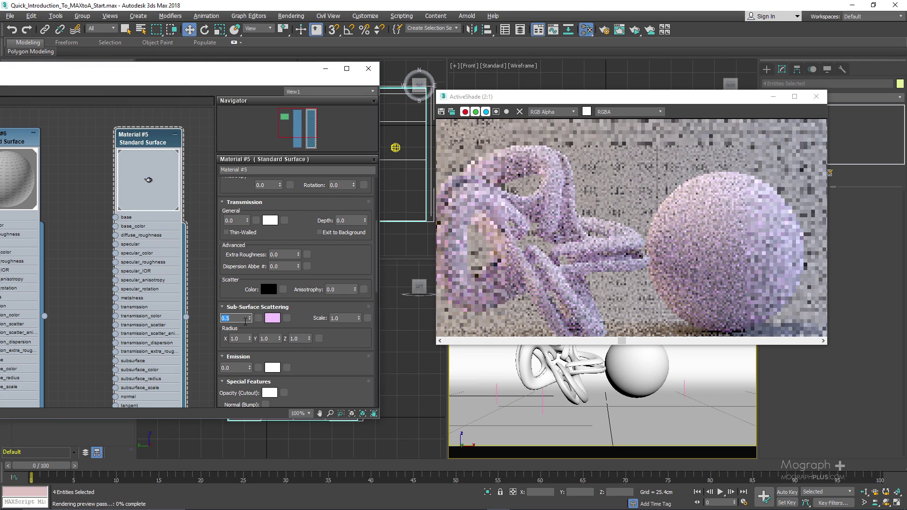
{"action": "scroll", "coordinate": [685, 220], "scroll_direction": "down", "scroll_amount": 1}
{"action": "scroll", "coordinate": [662, 242], "scroll_direction": "up", "scroll_amount": 1}
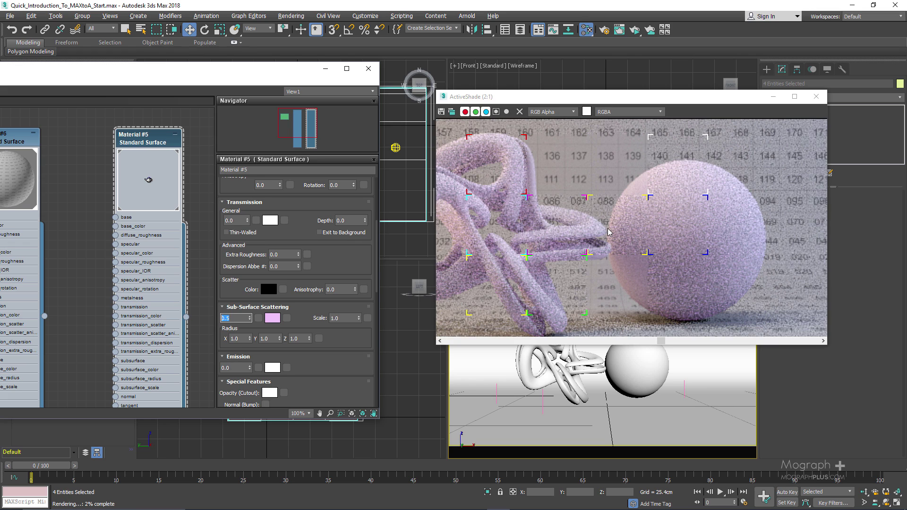
{"action": "right_click", "coordinate": [74, 197]}
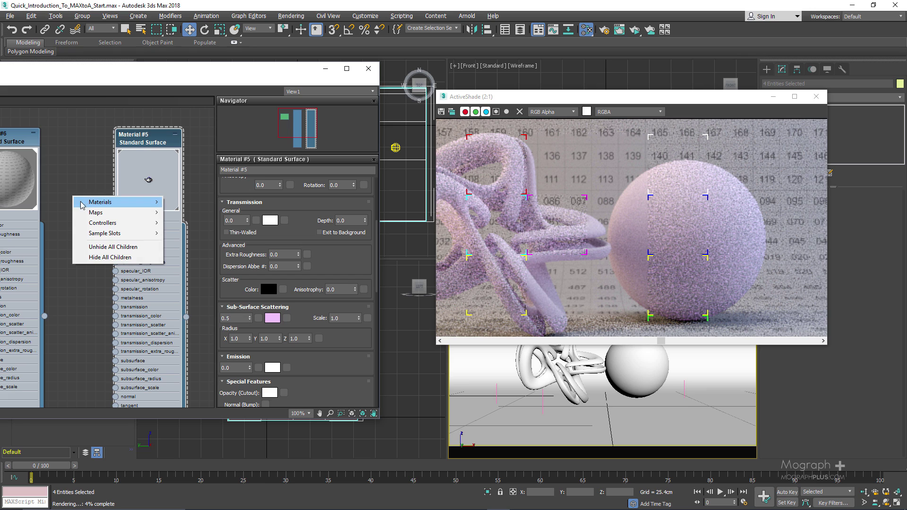
{"action": "mouse_move", "coordinate": [126, 206]}
{"action": "mouse_move", "coordinate": [189, 212]}
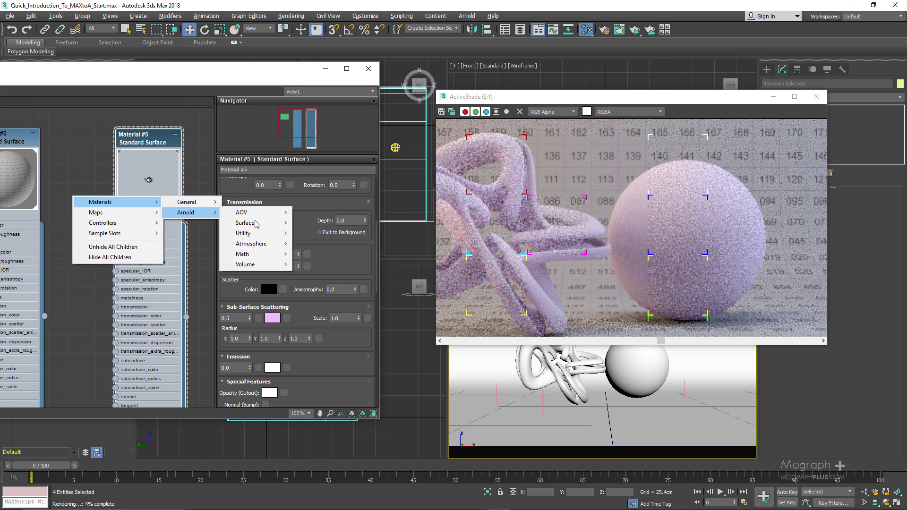
{"action": "mouse_move", "coordinate": [262, 225]}
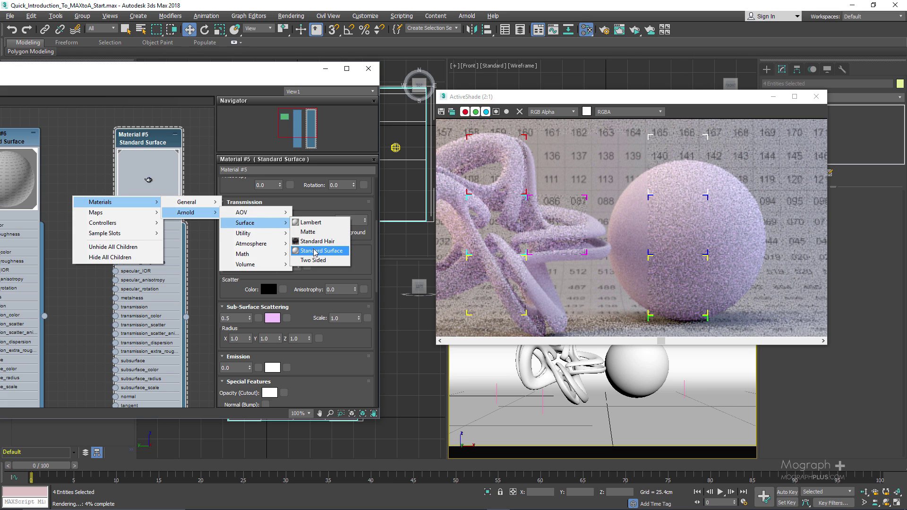
{"action": "left_click", "coordinate": [94, 111]}
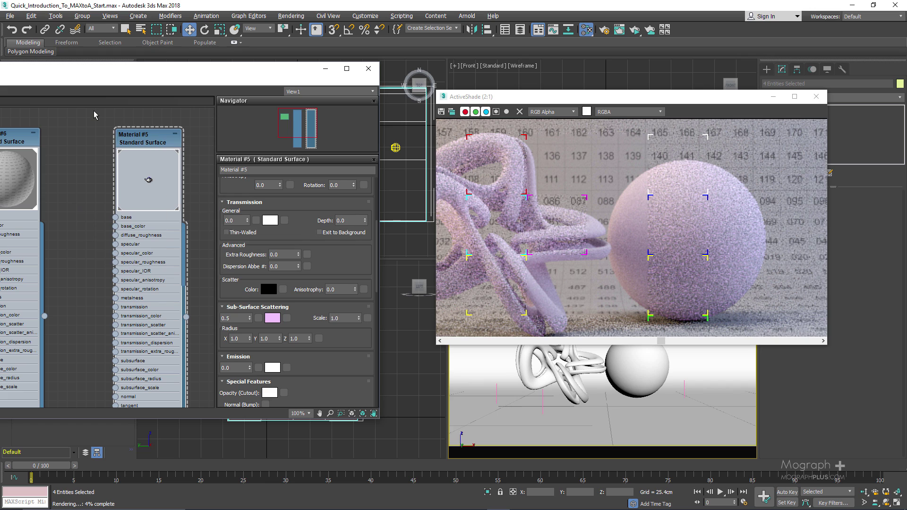
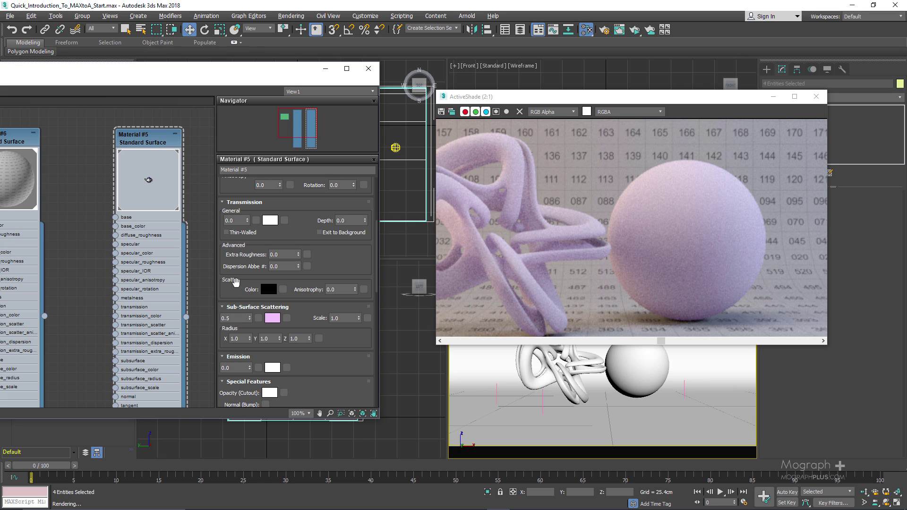
Turn off Material #5's sub-surface scattering by setting its weight to 0
{"action": "scroll", "coordinate": [235, 282], "scroll_direction": "down", "scroll_amount": 3}
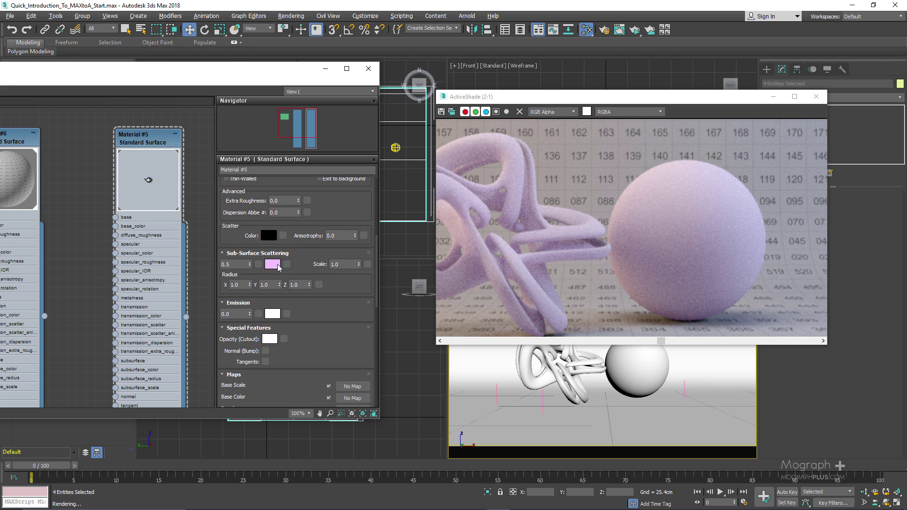
{"action": "scroll", "coordinate": [685, 242], "scroll_direction": "down", "scroll_amount": 1}
{"action": "scroll", "coordinate": [607, 228], "scroll_direction": "up", "scroll_amount": 1}
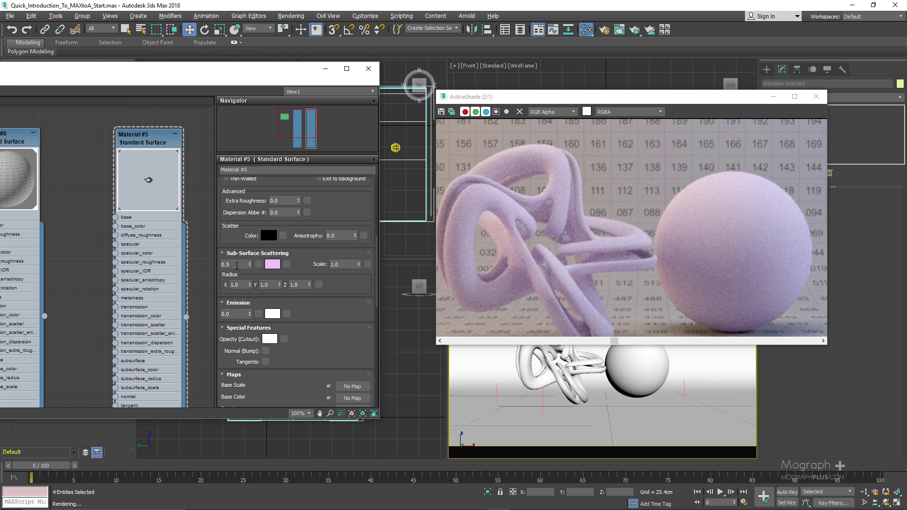
{"action": "key", "text": "Return"}
Change Material #5's base colour to light mint green, with hue about 0.396 and saturation about 0.55
{"action": "scroll", "coordinate": [317, 250], "scroll_direction": "down", "scroll_amount": 4}
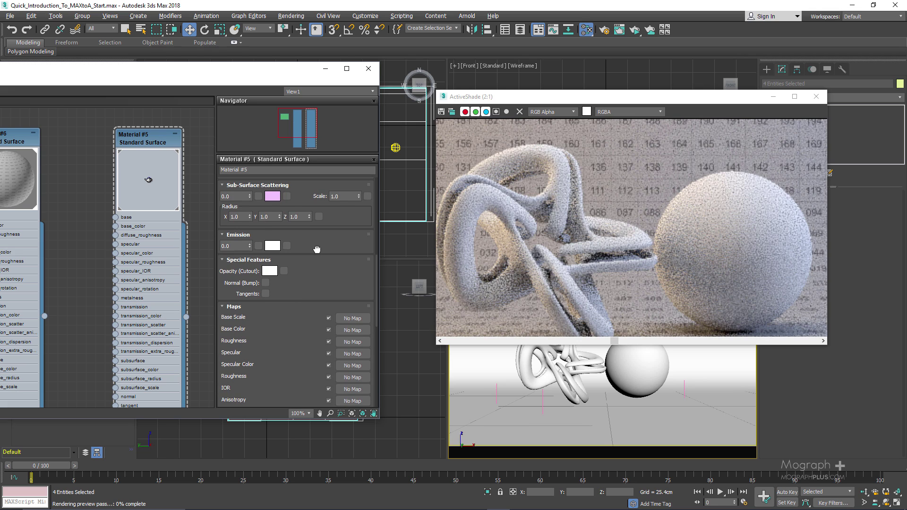
{"action": "left_click_drag", "start_coordinate": [282, 360], "coordinate": [292, 378]}
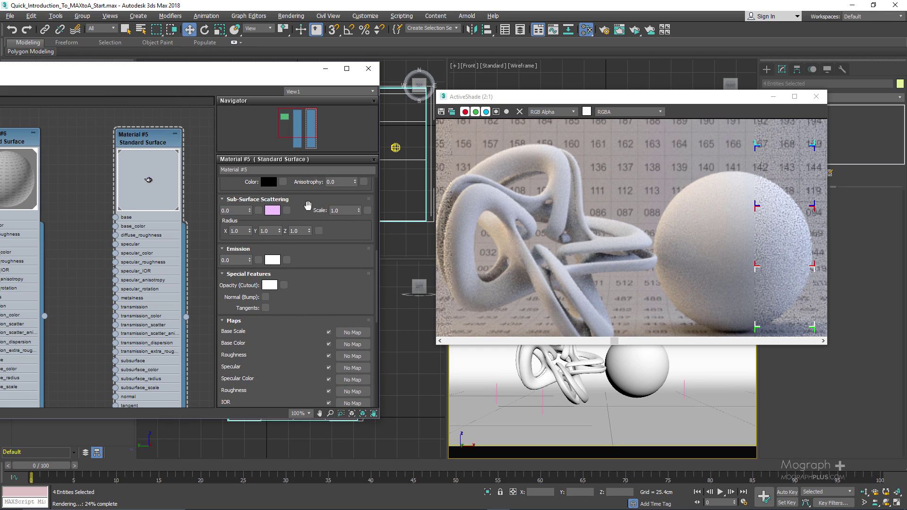
{"action": "left_click_drag", "start_coordinate": [302, 210], "coordinate": [335, 393]}
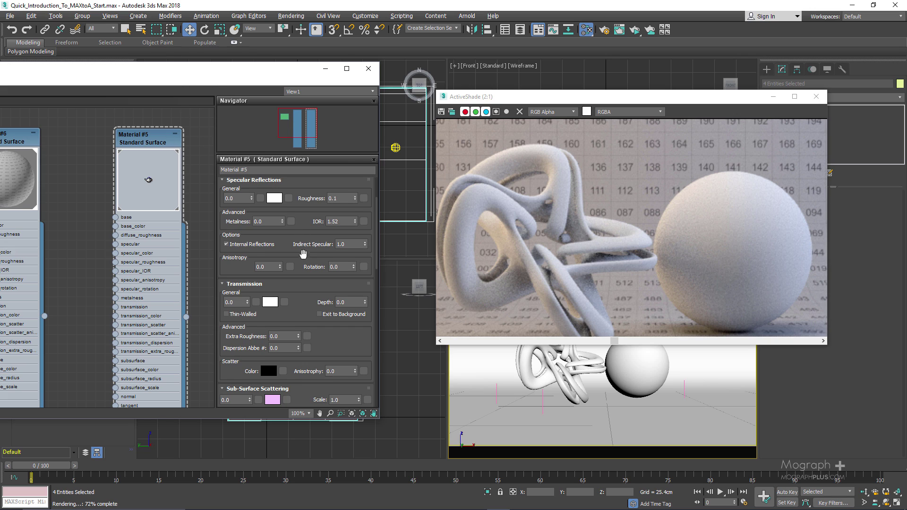
{"action": "left_click_drag", "start_coordinate": [303, 236], "coordinate": [309, 321]}
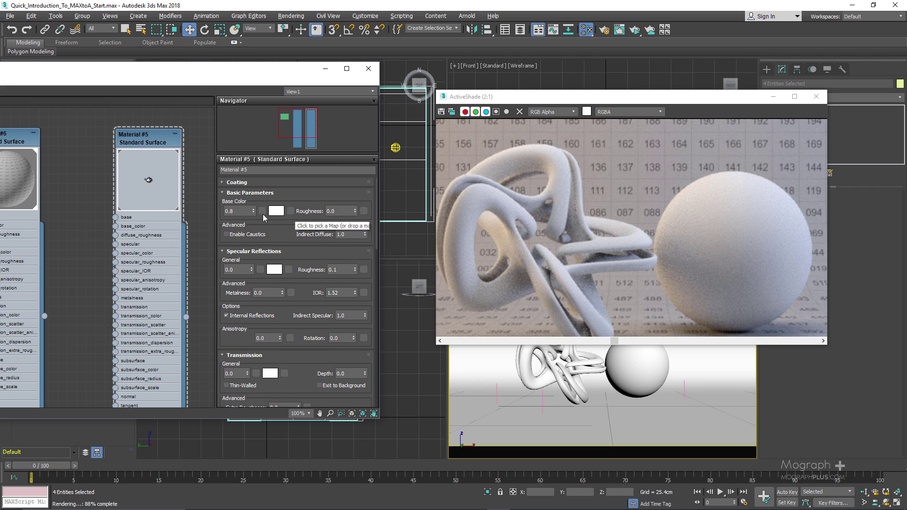
{"action": "scroll", "coordinate": [628, 194], "scroll_direction": "down", "scroll_amount": 2}
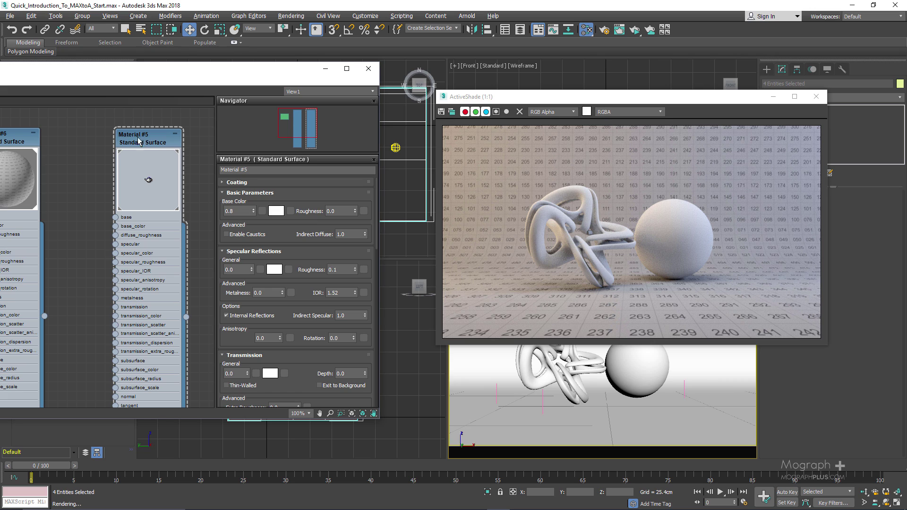
{"action": "left_click", "coordinate": [279, 211]}
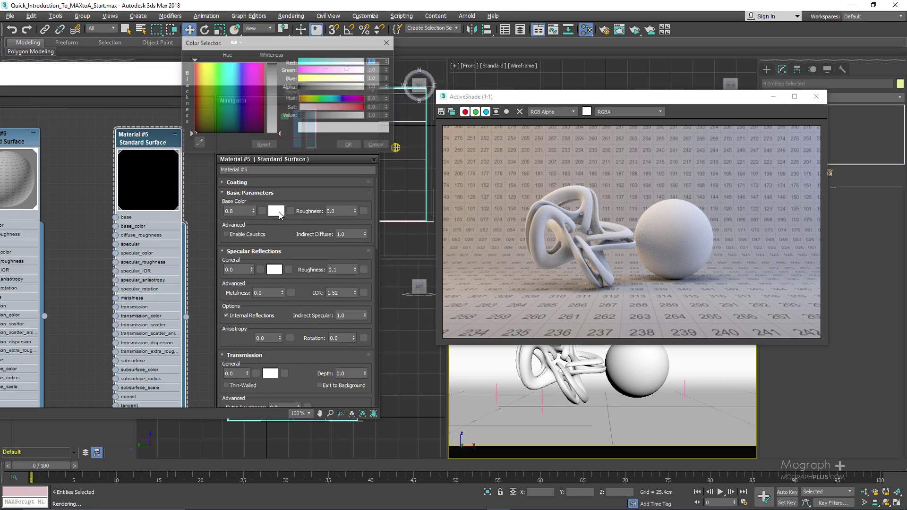
{"action": "left_click_drag", "start_coordinate": [327, 101], "coordinate": [324, 104]}
{"action": "left_click", "coordinate": [342, 107]}
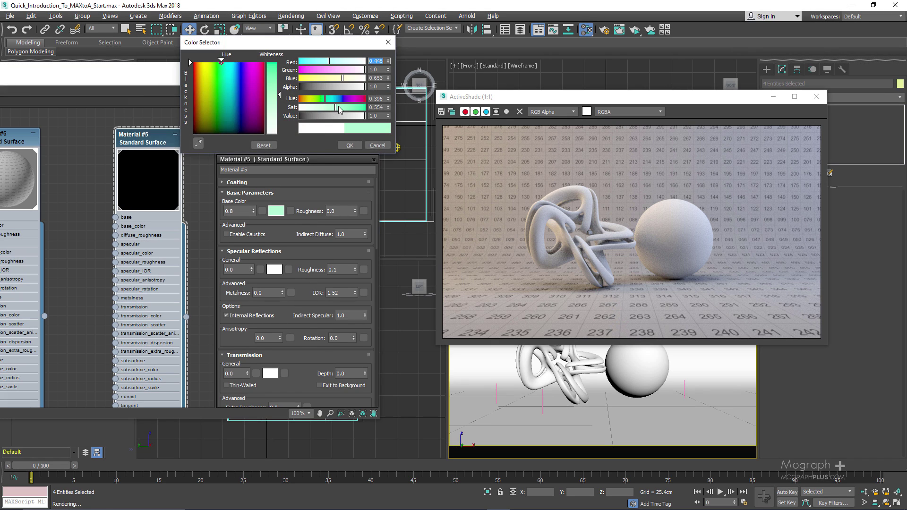
{"action": "left_click", "coordinate": [348, 146]}
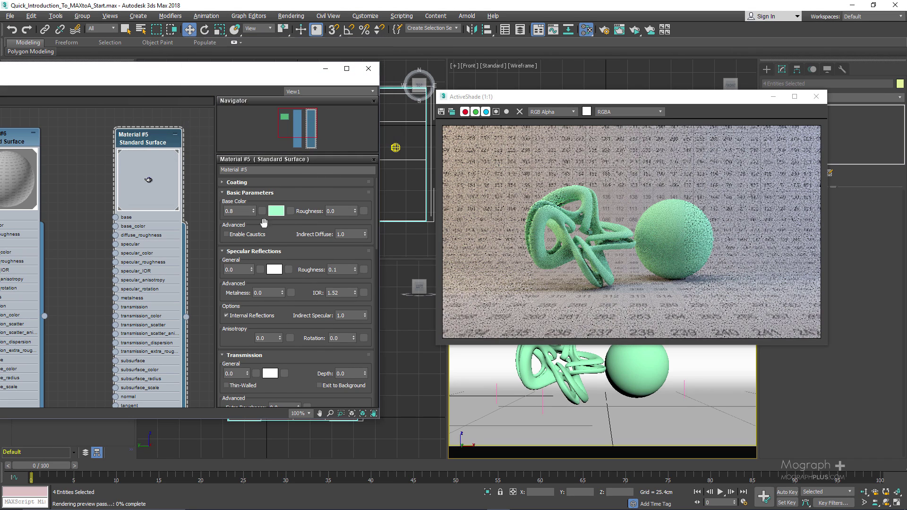
Set Material #5's specular reflection weight to 1 and its specular roughness to 0.2
{"action": "left_click", "coordinate": [247, 270]}
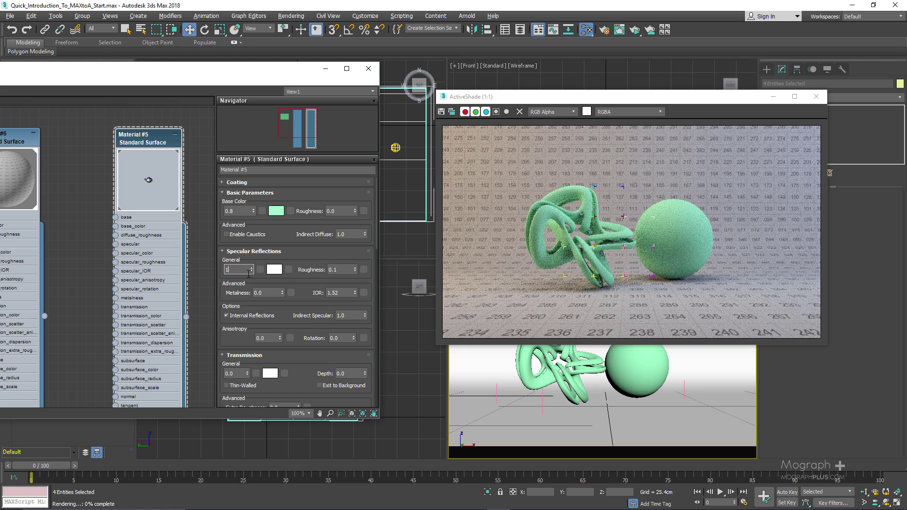
{"action": "key", "text": "Return"}
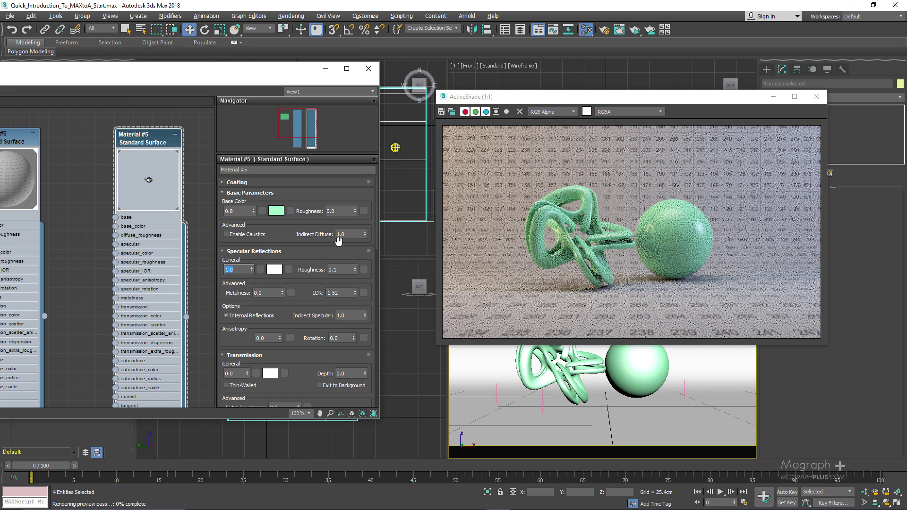
{"action": "double_click", "coordinate": [348, 270]}
{"action": "type", "text": "0."}
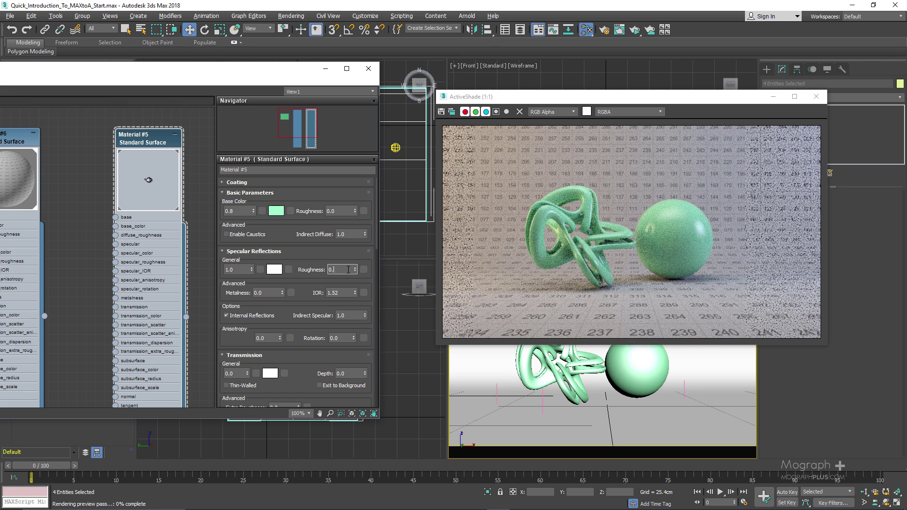
{"action": "type", "text": "2"}
{"action": "key", "text": "Return"}
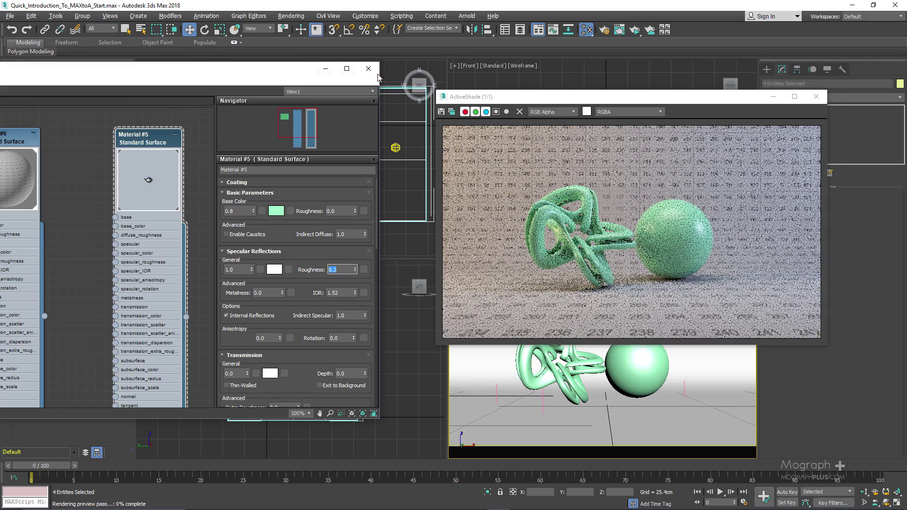
Close the material editor and set the Camera (AA) samples to 6 in the Arnold render setup
{"action": "left_click", "coordinate": [368, 68]}
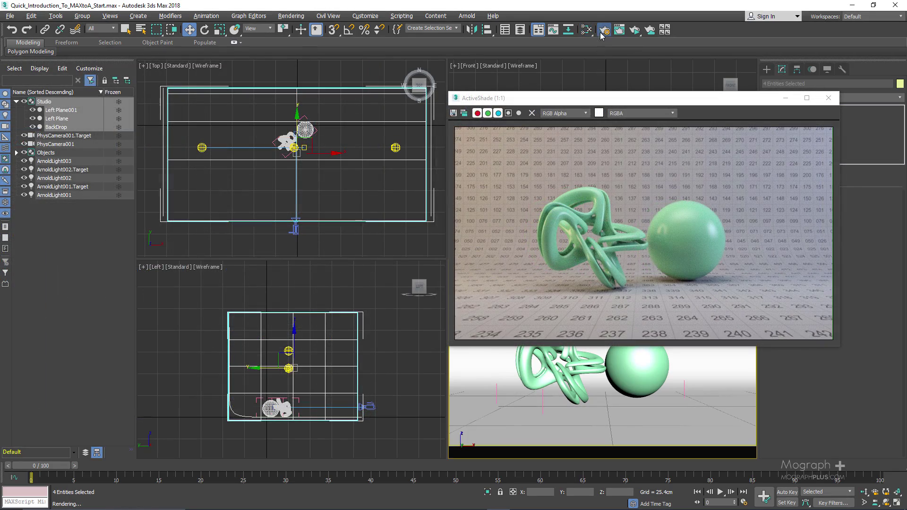
{"action": "left_click", "coordinate": [603, 30]}
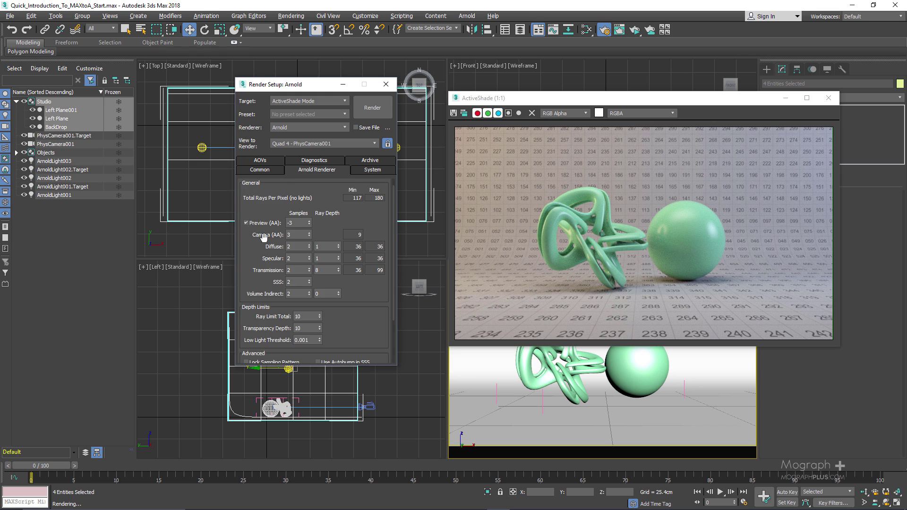
{"action": "scroll", "coordinate": [263, 247], "scroll_direction": "down", "scroll_amount": 3}
{"action": "scroll", "coordinate": [255, 273], "scroll_direction": "up", "scroll_amount": 4}
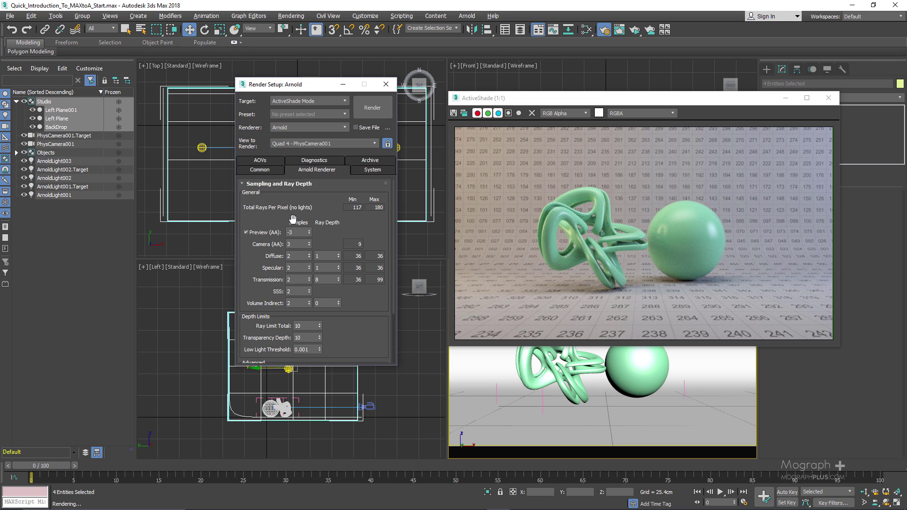
{"action": "double_click", "coordinate": [298, 255]}
{"action": "left_click", "coordinate": [303, 244]}
{"action": "type", "text": "+"}
{"action": "type", "text": "6"}
{"action": "key", "text": "Return"}
Examine the diffuse, specular and transmission sample settings alongside a close-up of the sphere in the ActiveShade render
{"action": "left_click", "coordinate": [299, 257]}
{"action": "double_click", "coordinate": [299, 257]}
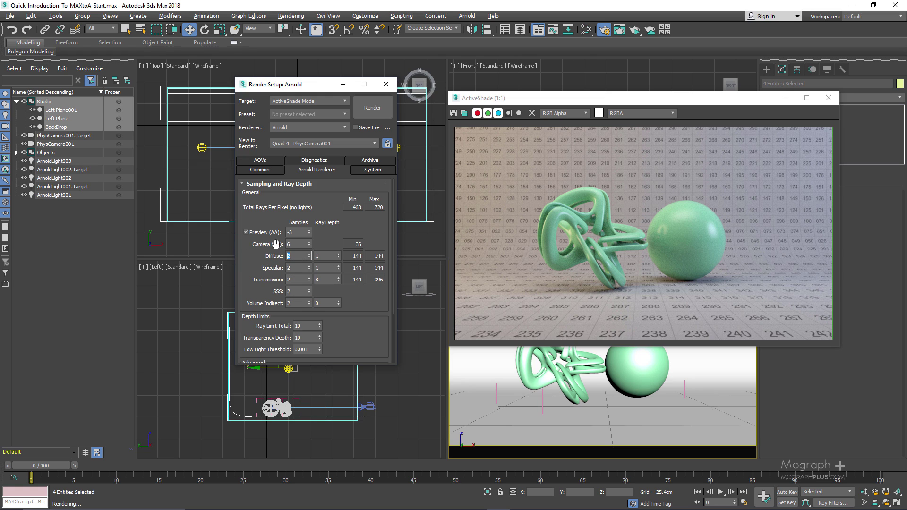
{"action": "key", "text": "shift+Tab"}
{"action": "key", "text": "Tab"}
{"action": "left_click", "coordinate": [272, 271]}
{"action": "left_click", "coordinate": [287, 268]}
{"action": "scroll", "coordinate": [709, 276], "scroll_direction": "up", "scroll_amount": 1}
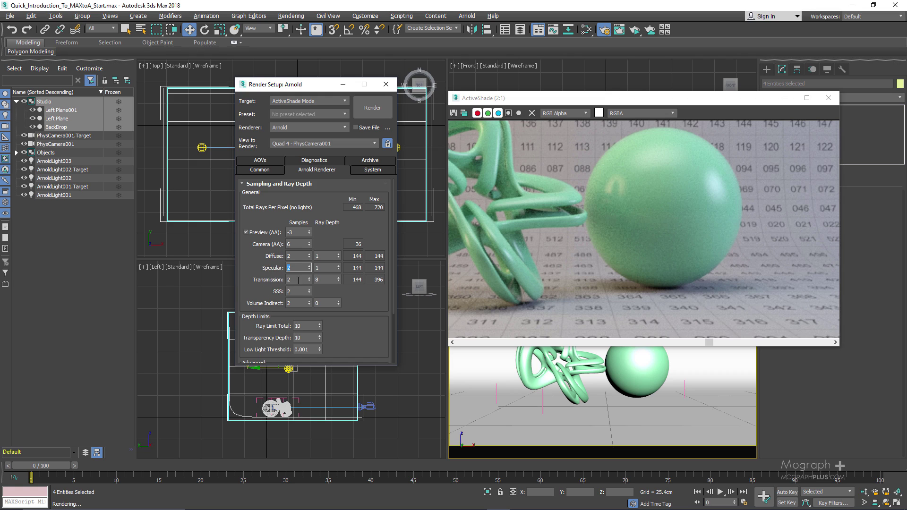
{"action": "key", "text": "Tab"}
{"action": "left_click", "coordinate": [581, 226]}
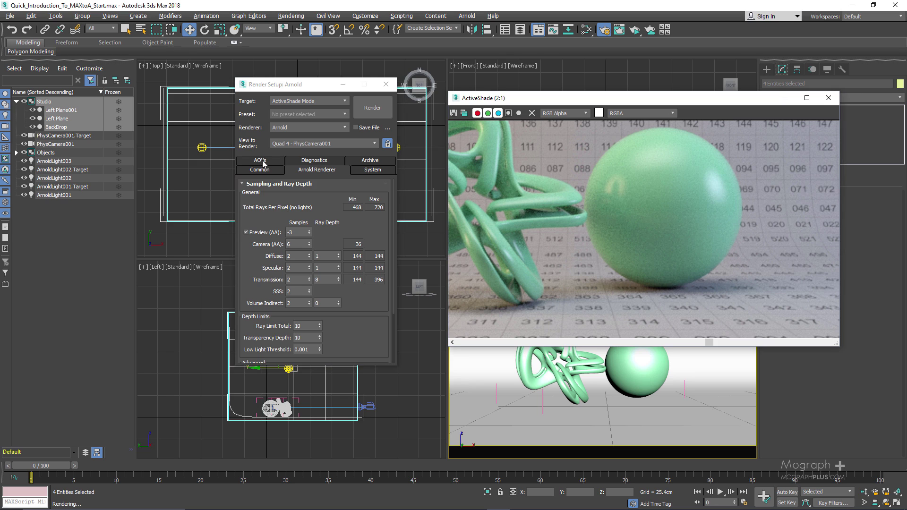
Start a new EXR AOV output file in the render setup and expand the builtin AOV group
{"action": "left_click", "coordinate": [256, 162]}
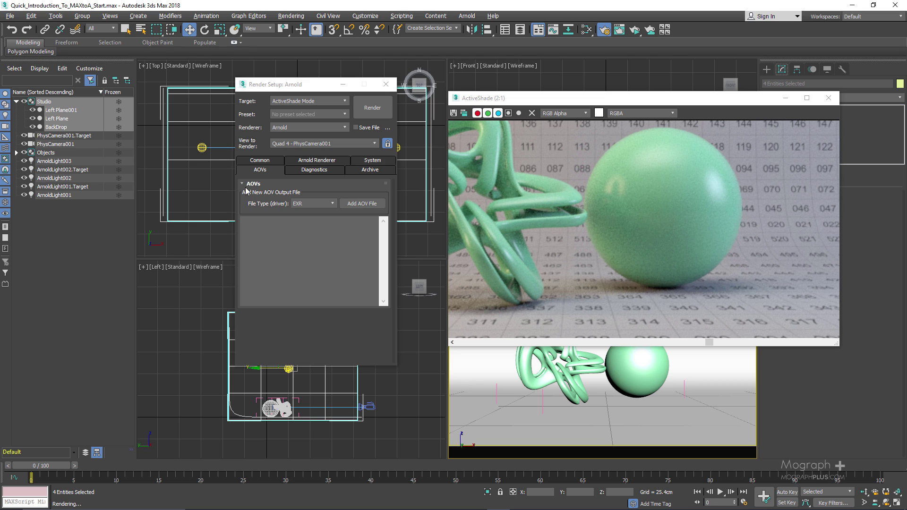
{"action": "left_click", "coordinate": [360, 204]}
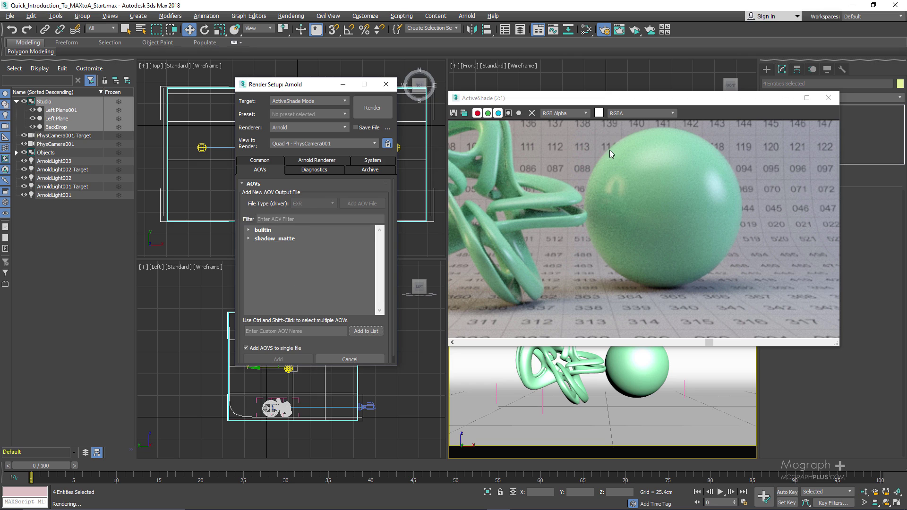
{"action": "left_click", "coordinate": [248, 230]}
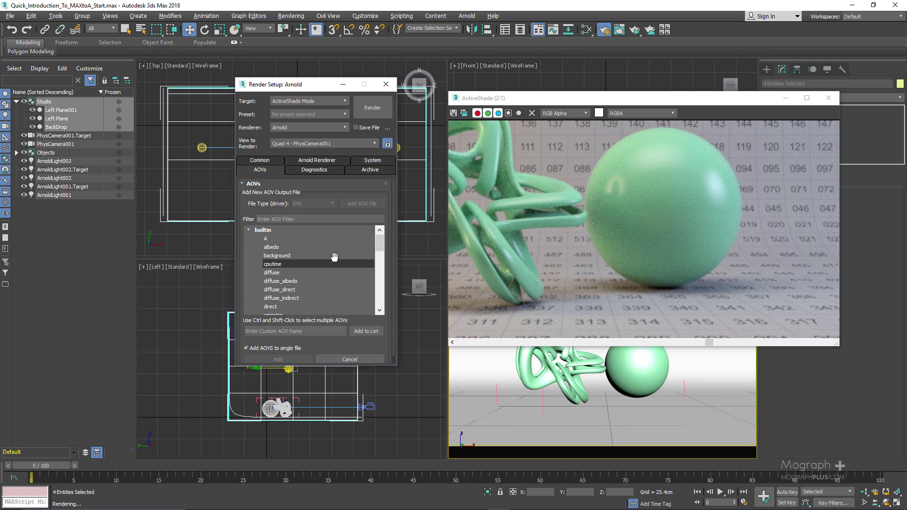
Add the diffuse_direct, diffuse_indirect, specular_direct and specular_indirect AOVs to the EXR output file
{"action": "mouse_move", "coordinate": [334, 257]}
{"action": "left_mouse_down"}
{"action": "mouse_move", "coordinate": [334, 245]}
{"action": "mouse_move", "coordinate": [345, 263]}
{"action": "left_mouse_up"}
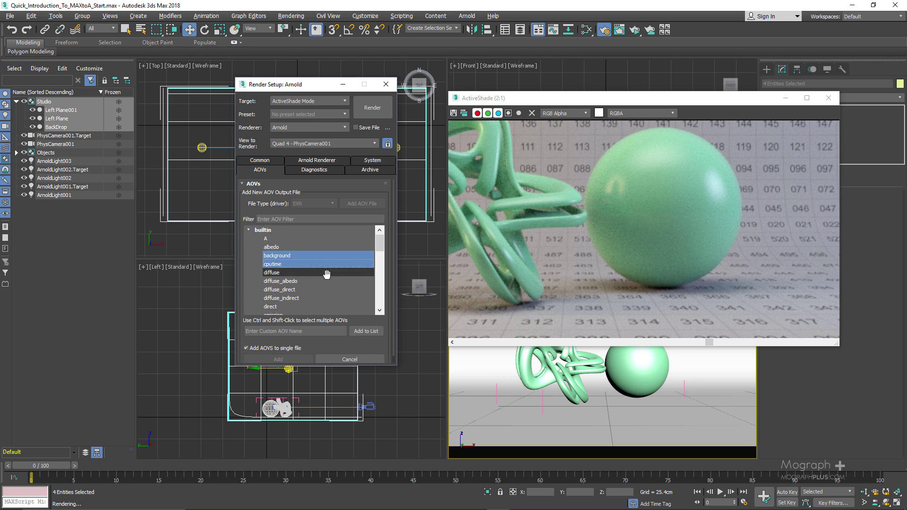
{"action": "left_click", "coordinate": [325, 272]}
{"action": "scroll", "coordinate": [314, 266], "scroll_direction": "down", "scroll_amount": 1}
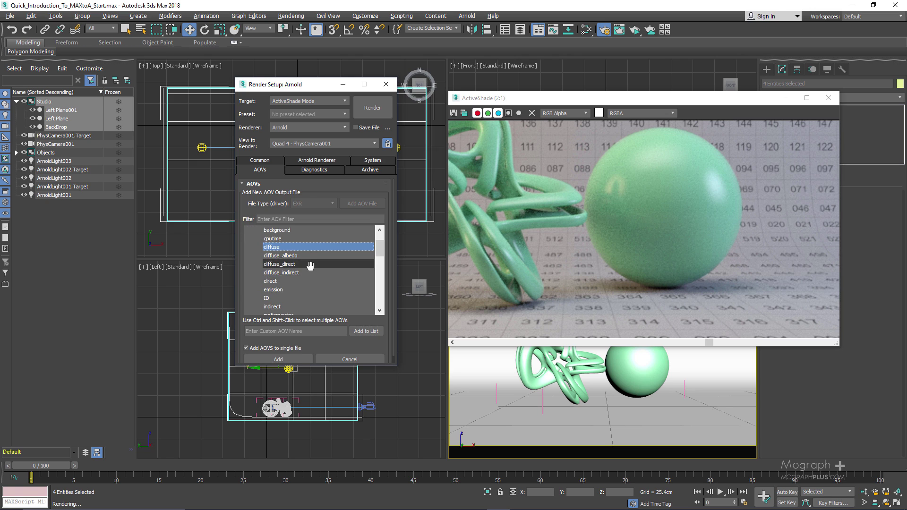
{"action": "left_click", "coordinate": [309, 264]}
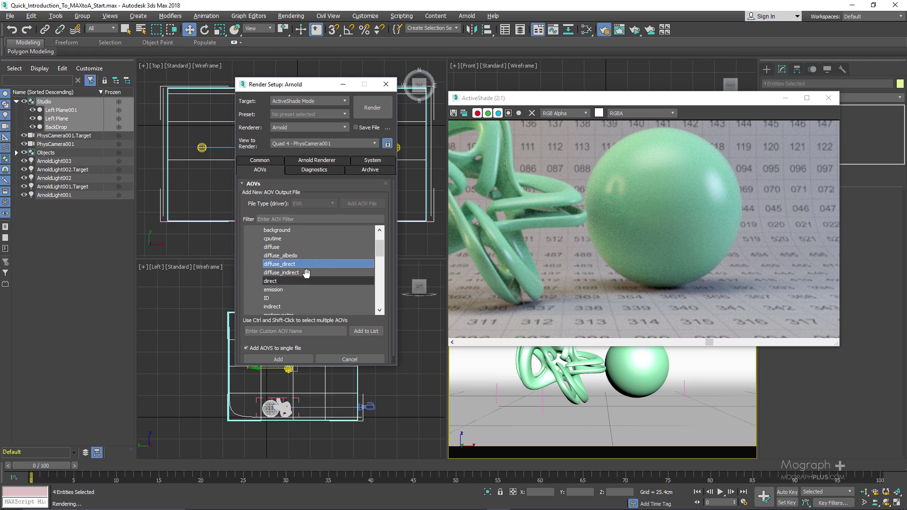
{"action": "scroll", "coordinate": [322, 266], "scroll_direction": "down", "scroll_amount": 2}
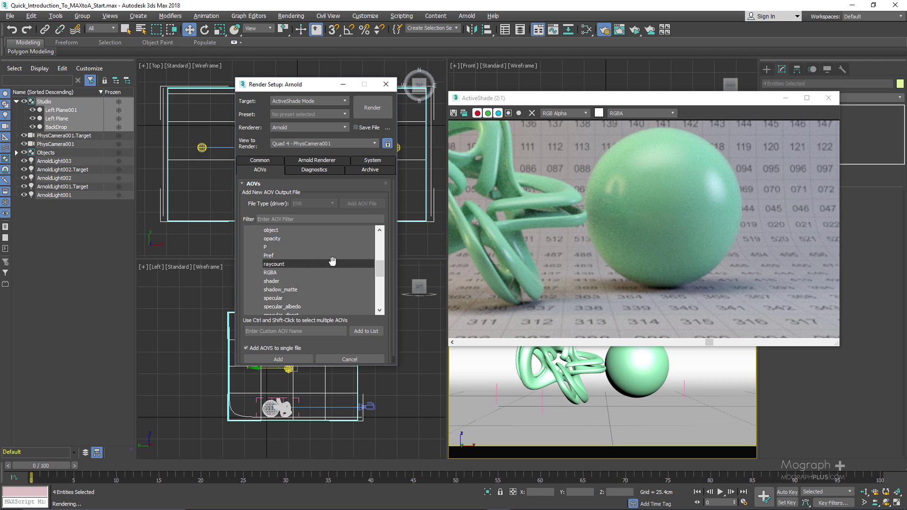
{"action": "scroll", "coordinate": [330, 269], "scroll_direction": "down", "scroll_amount": 3}
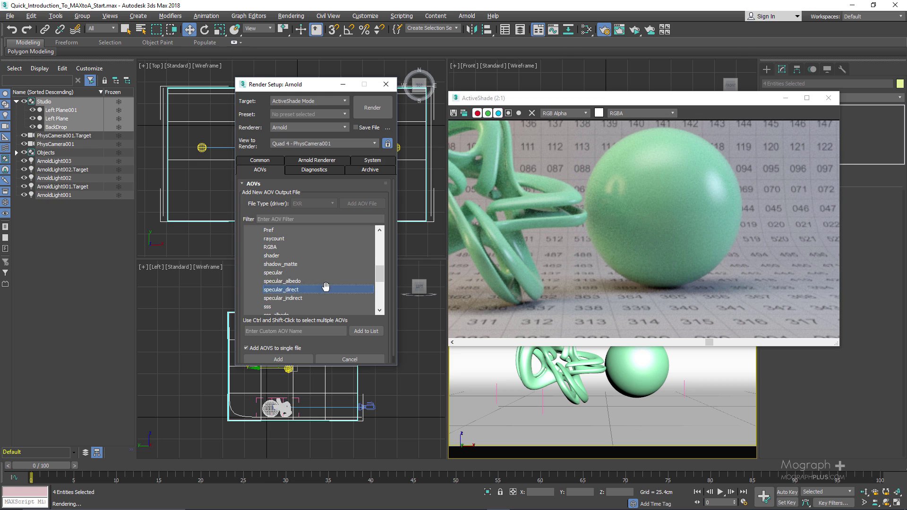
{"action": "scroll", "coordinate": [323, 276], "scroll_direction": "up", "scroll_amount": 5}
{"action": "scroll", "coordinate": [322, 265], "scroll_direction": "down", "scroll_amount": 10}
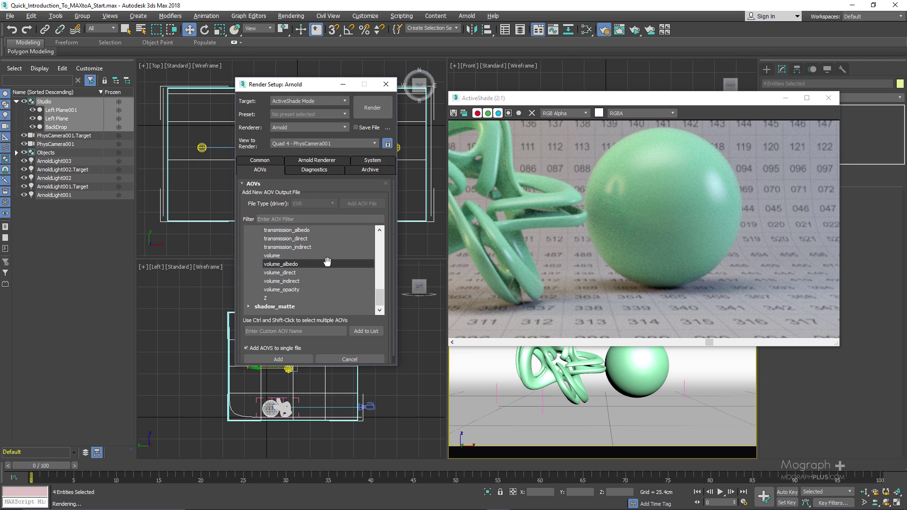
{"action": "scroll", "coordinate": [327, 261], "scroll_direction": "up", "scroll_amount": 4}
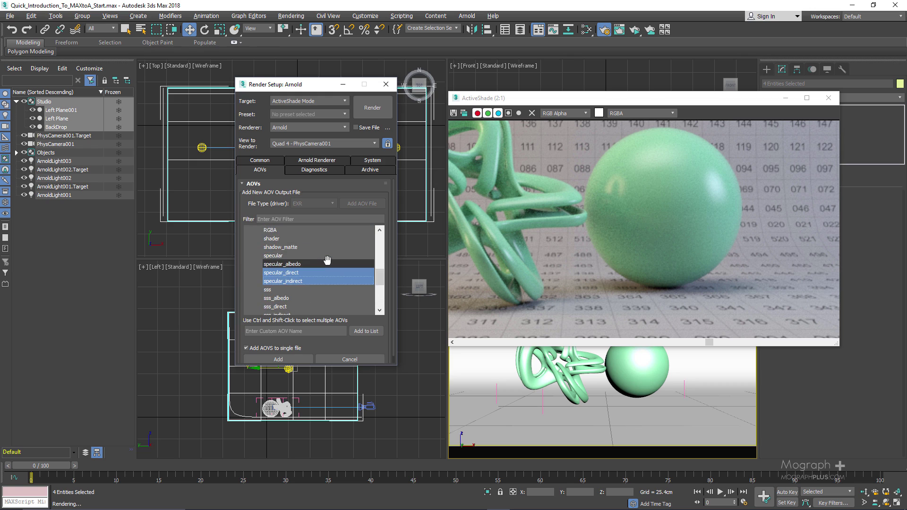
{"action": "scroll", "coordinate": [327, 259], "scroll_direction": "up", "scroll_amount": 6}
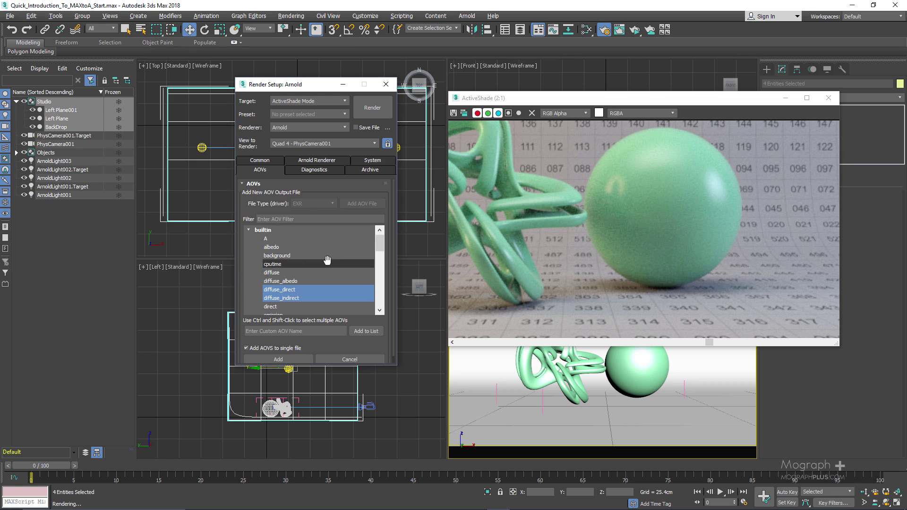
{"action": "scroll", "coordinate": [327, 260], "scroll_direction": "down", "scroll_amount": 4}
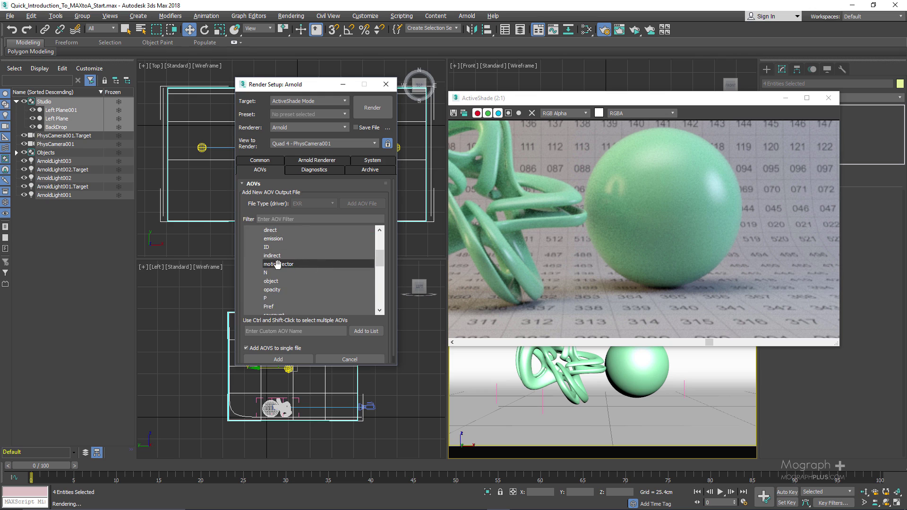
{"action": "left_click", "coordinate": [277, 359]}
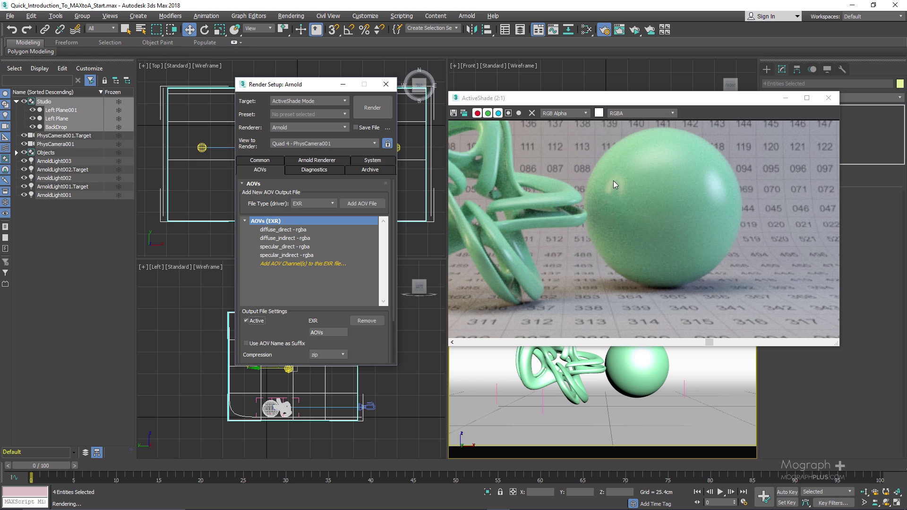
Restart the ActiveShade render with the new AOVs and check the list of passes it can display
{"action": "scroll", "coordinate": [610, 189], "scroll_direction": "down", "scroll_amount": 2}
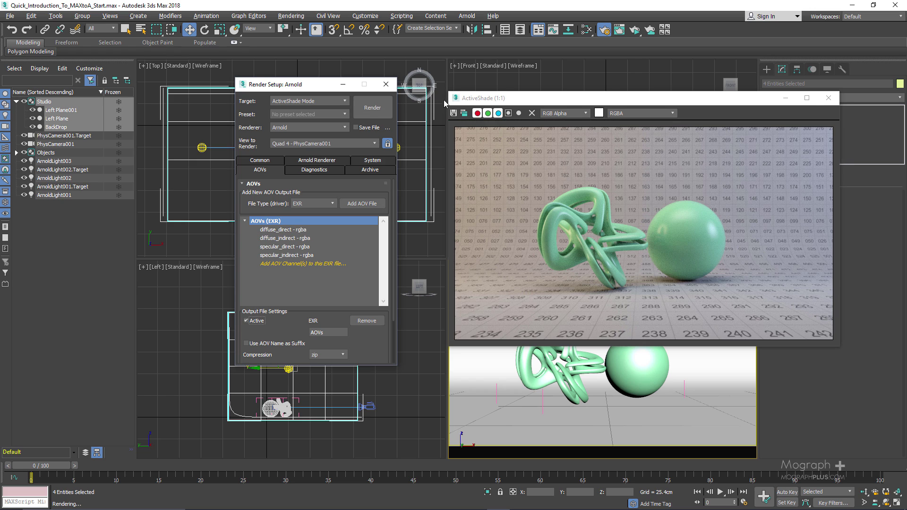
{"action": "left_click", "coordinate": [373, 109]}
{"action": "left_click", "coordinate": [668, 113]}
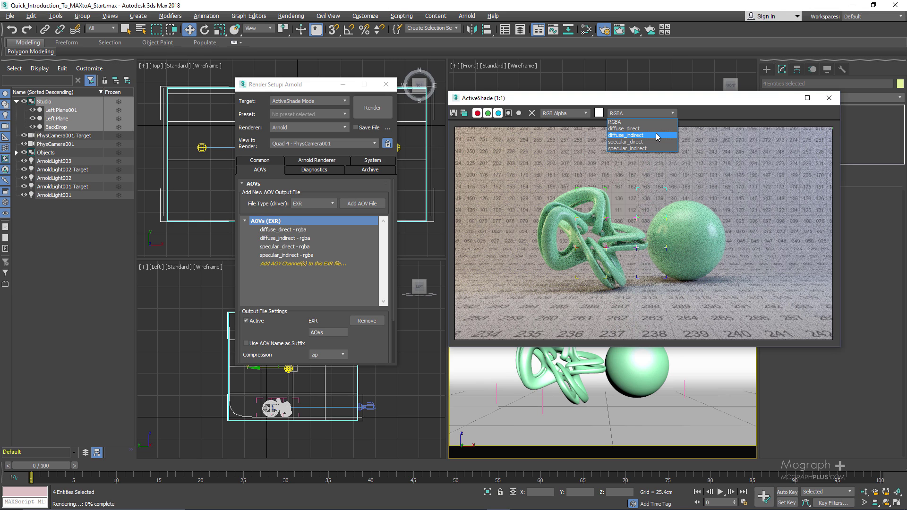
{"action": "left_click", "coordinate": [286, 163]}
Set the Arnold renderer's diffuse ray depth to 0 and restart the ActiveShade preview
{"action": "left_click", "coordinate": [316, 161]}
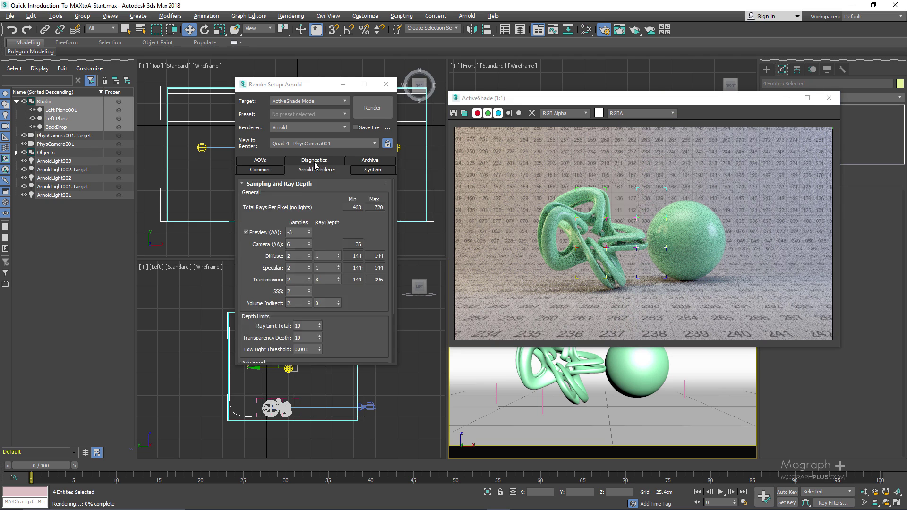
{"action": "left_click", "coordinate": [315, 160]}
{"action": "left_click", "coordinate": [307, 171]}
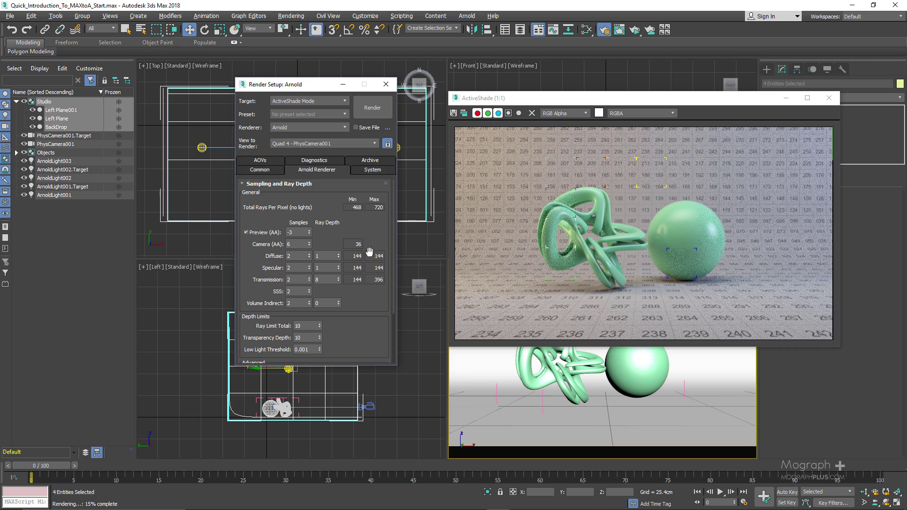
{"action": "double_click", "coordinate": [323, 259]}
{"action": "type", "text": "0"}
{"action": "key", "text": "Return"}
{"action": "left_click", "coordinate": [632, 34]}
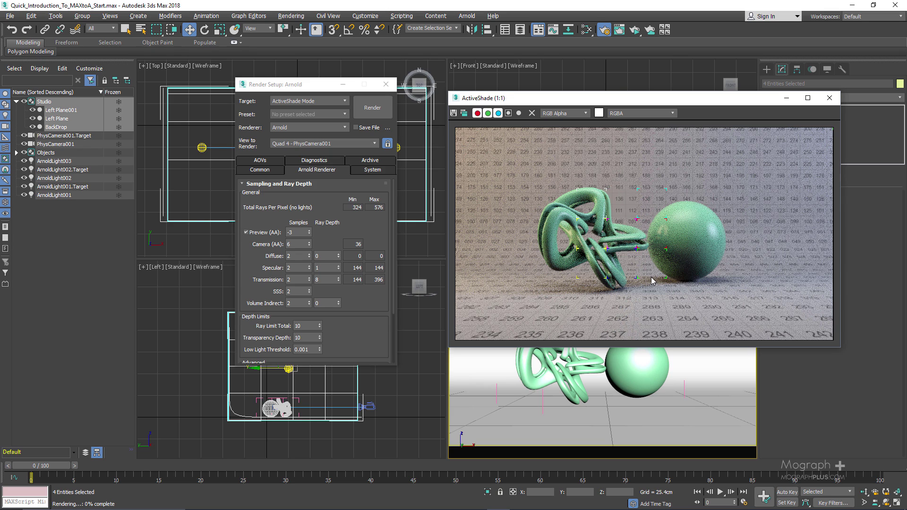
Restore the diffuse ray depth to 1 and re-render the scene in ActiveShade
{"action": "left_click", "coordinate": [326, 254]}
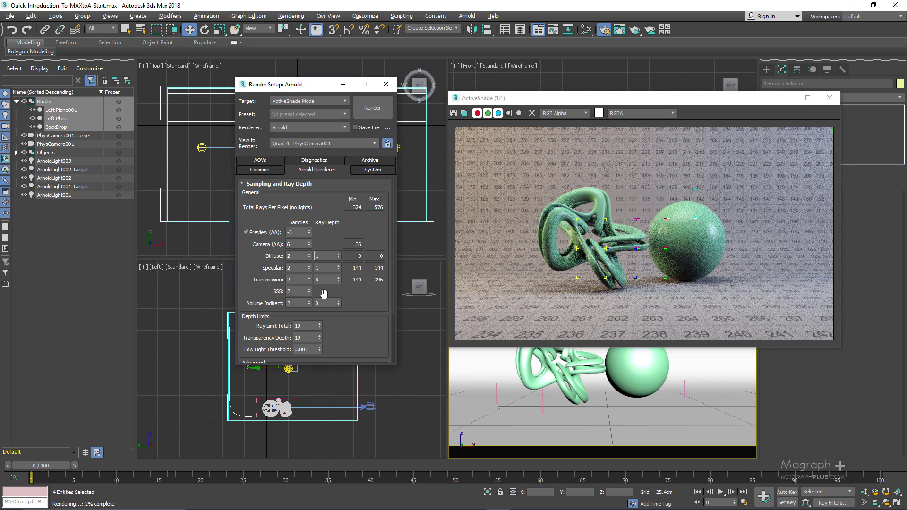
{"action": "key", "text": "Return"}
{"action": "left_click", "coordinate": [634, 31]}
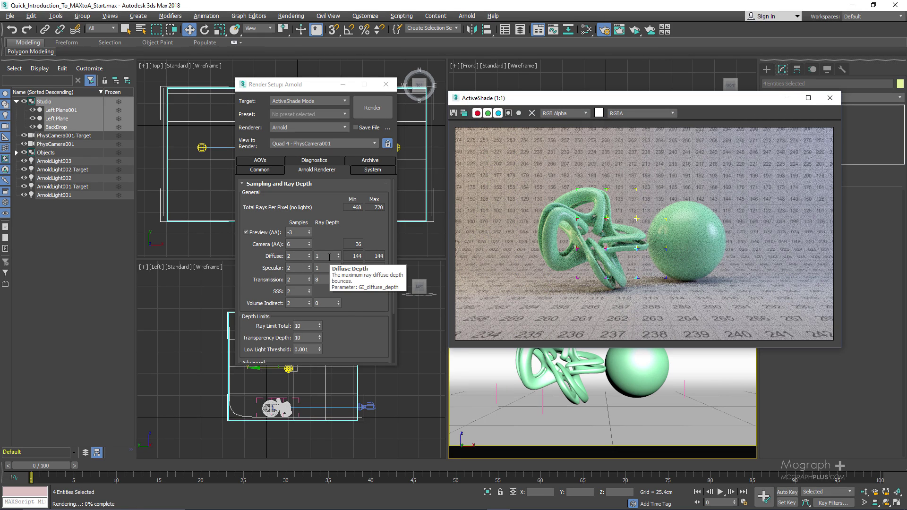
Raise the diffuse ray depth to 2 and restart the ActiveShade render
{"action": "left_click", "coordinate": [330, 257]}
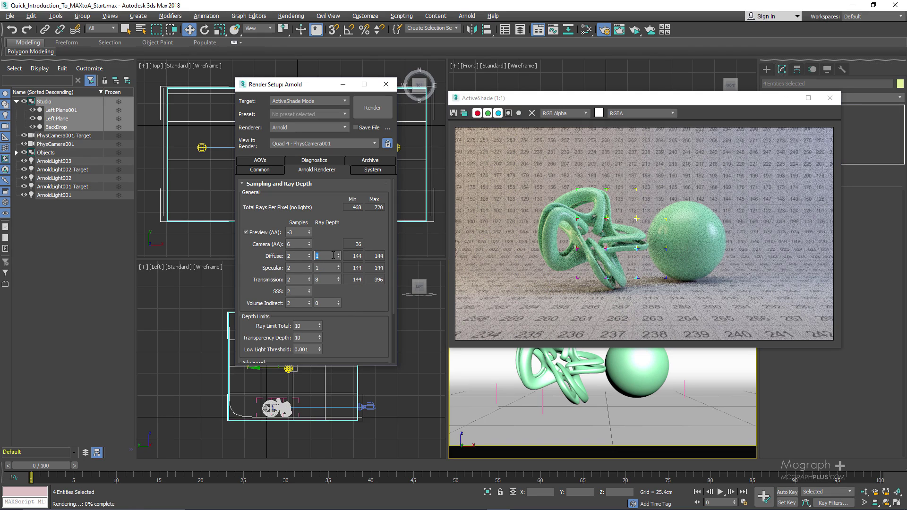
{"action": "type", "text": "2"}
{"action": "key", "text": "Return"}
{"action": "left_click", "coordinate": [634, 30]}
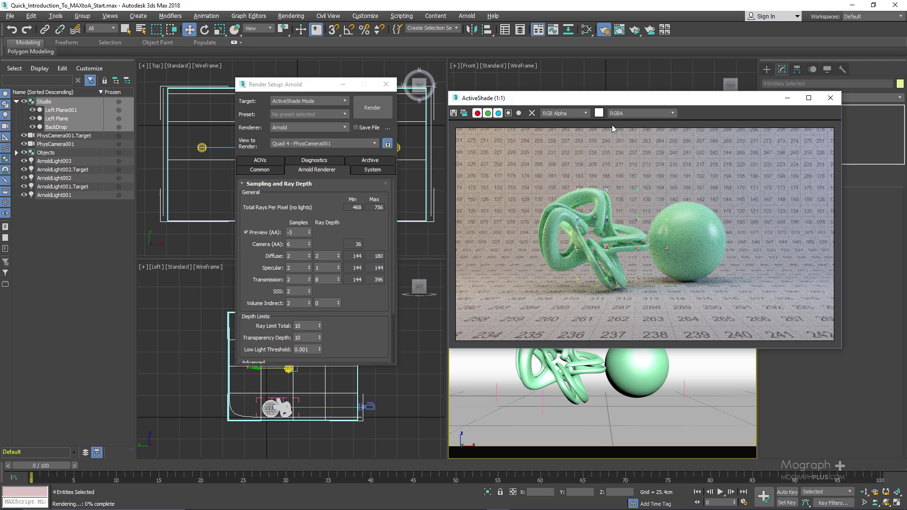
Set the diffuse ray depth back to 1 and run the ActiveShade render again
{"action": "left_click", "coordinate": [325, 255]}
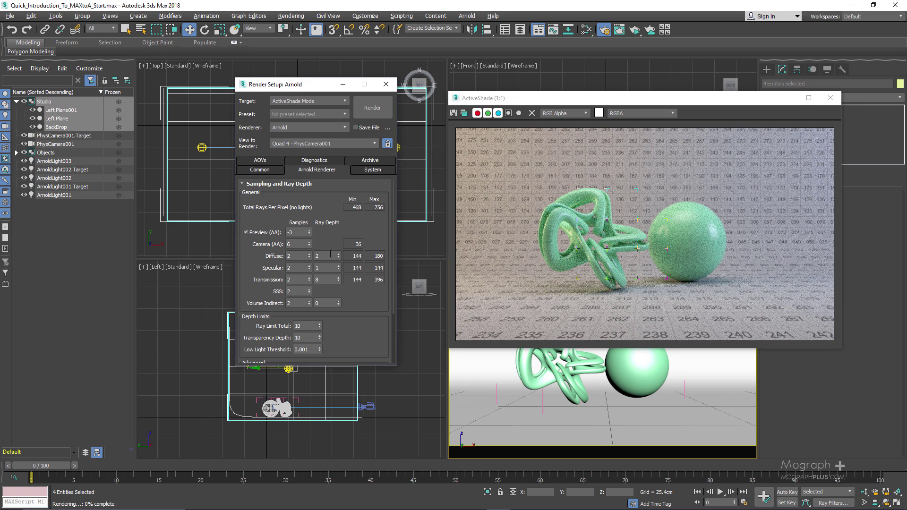
{"action": "left_click_drag", "start_coordinate": [332, 256], "coordinate": [313, 255]}
{"action": "type", "text": "1"}
{"action": "key", "text": "Return"}
{"action": "left_click", "coordinate": [633, 30]}
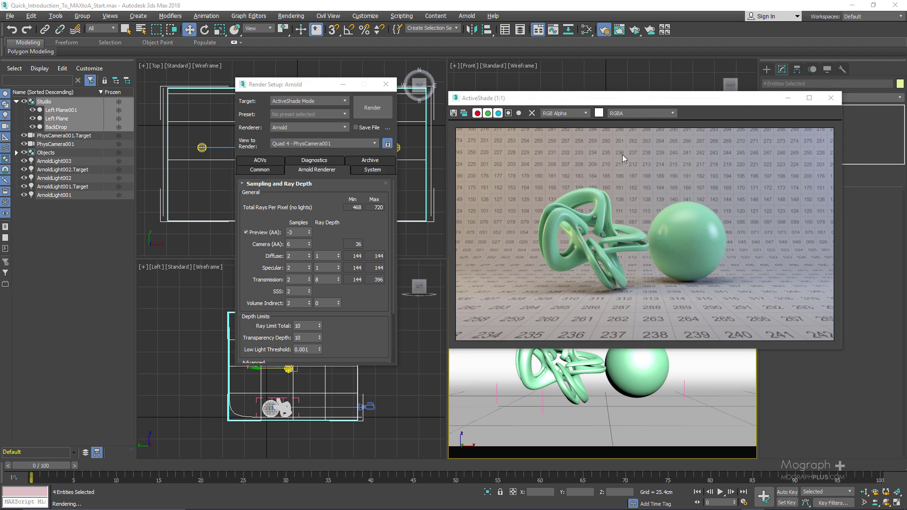
Display the diffuse_direct pass in ActiveShade and inspect the shading on the knot and sphere up close
{"action": "left_click", "coordinate": [647, 112]}
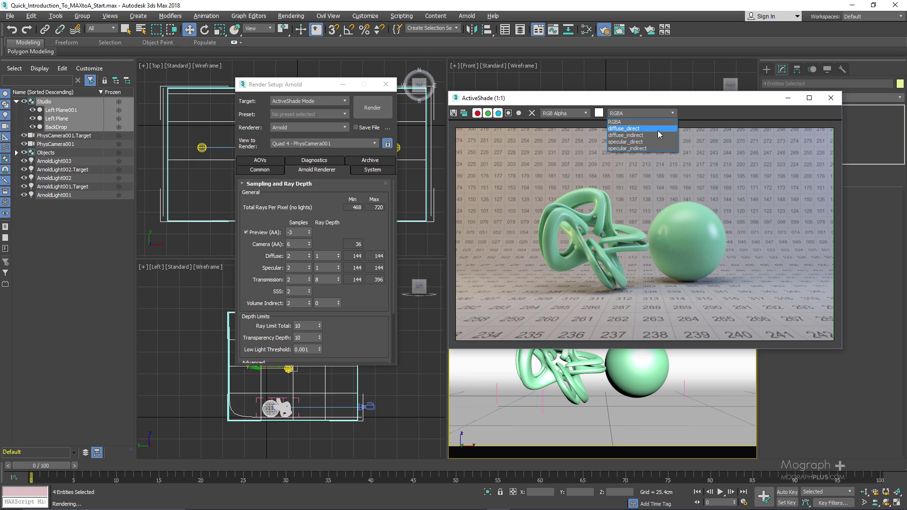
{"action": "left_click", "coordinate": [658, 134]}
{"action": "scroll", "coordinate": [659, 262], "scroll_direction": "up", "scroll_amount": 1}
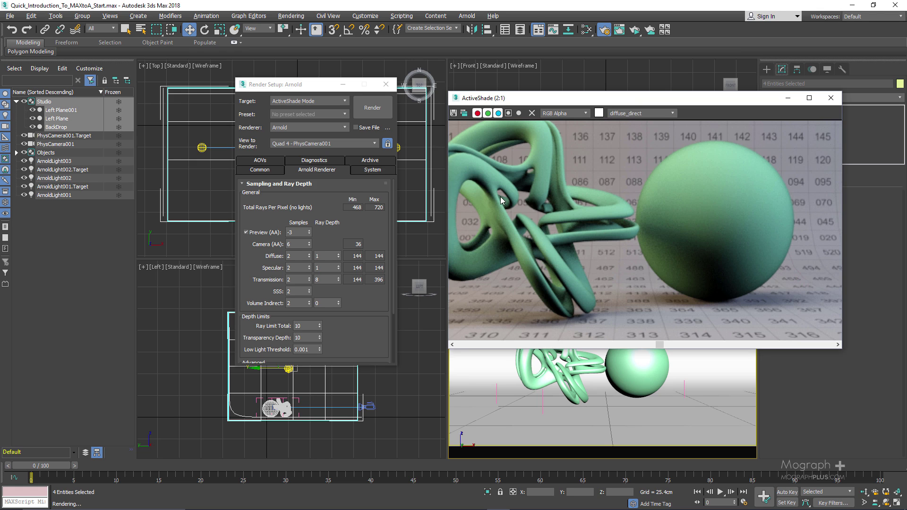
{"action": "middle_click_drag", "start_coordinate": [500, 196], "coordinate": [484, 186]}
{"action": "scroll", "coordinate": [642, 233], "scroll_direction": "up", "scroll_amount": 1}
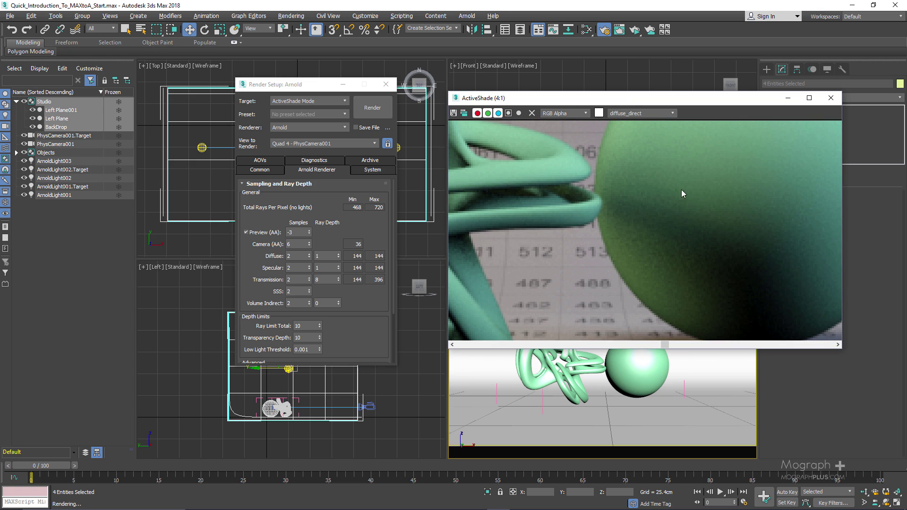
{"action": "scroll", "coordinate": [664, 188], "scroll_direction": "down", "scroll_amount": 1}
{"action": "middle_click_drag", "start_coordinate": [664, 188], "coordinate": [665, 228]}
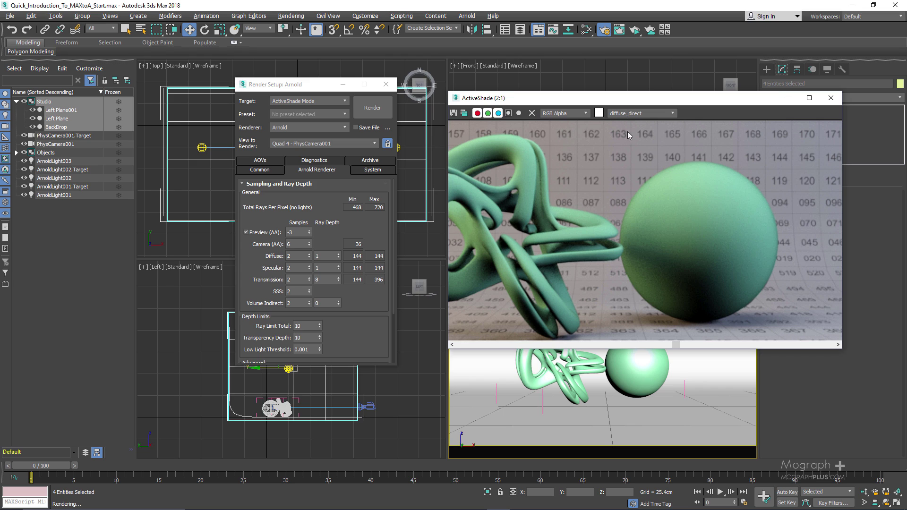
Display the specular_direct pass in ActiveShade and examine the highlights on the knot and sphere
{"action": "left_click", "coordinate": [643, 115]}
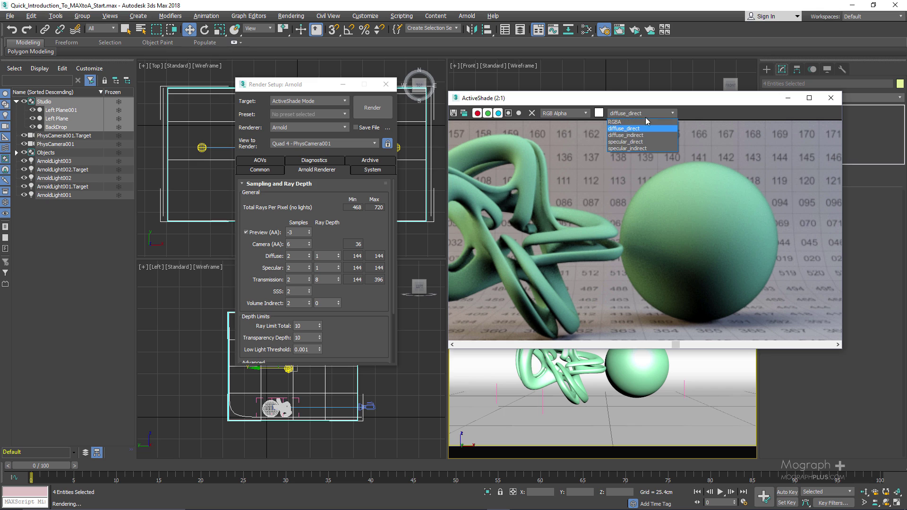
{"action": "left_click", "coordinate": [655, 142]}
{"action": "middle_click_drag", "start_coordinate": [582, 222], "coordinate": [643, 205]}
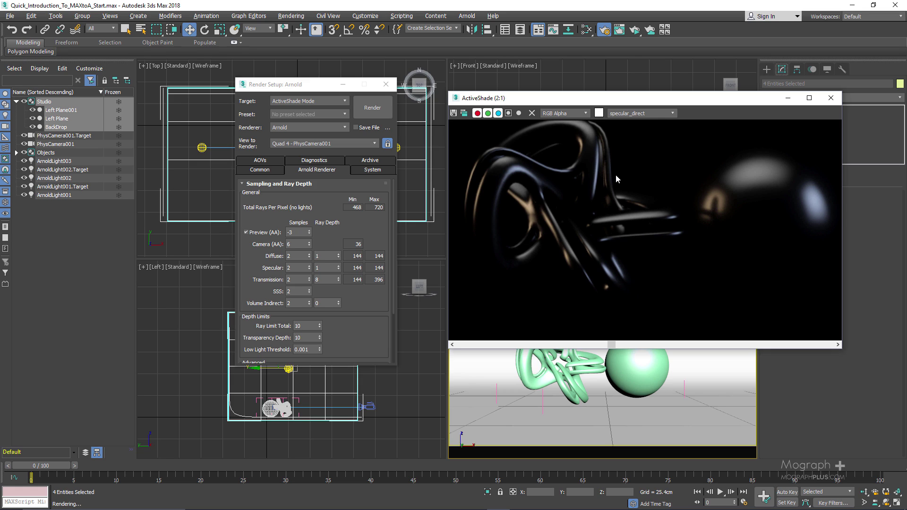
Switch to the diffuse_direct pass and back to specular_direct to compare them, examining the sphere's highlights up close
{"action": "left_click", "coordinate": [656, 113]}
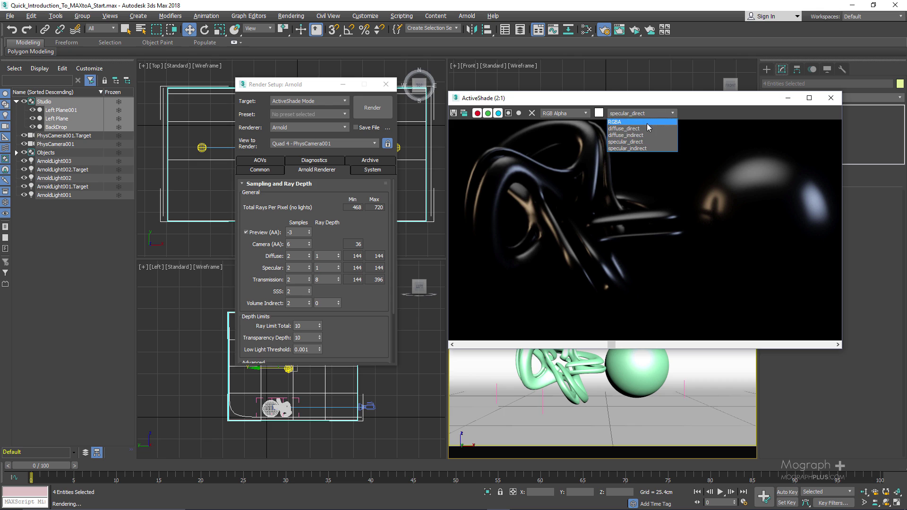
{"action": "left_click", "coordinate": [647, 127]}
{"action": "left_click", "coordinate": [644, 112]}
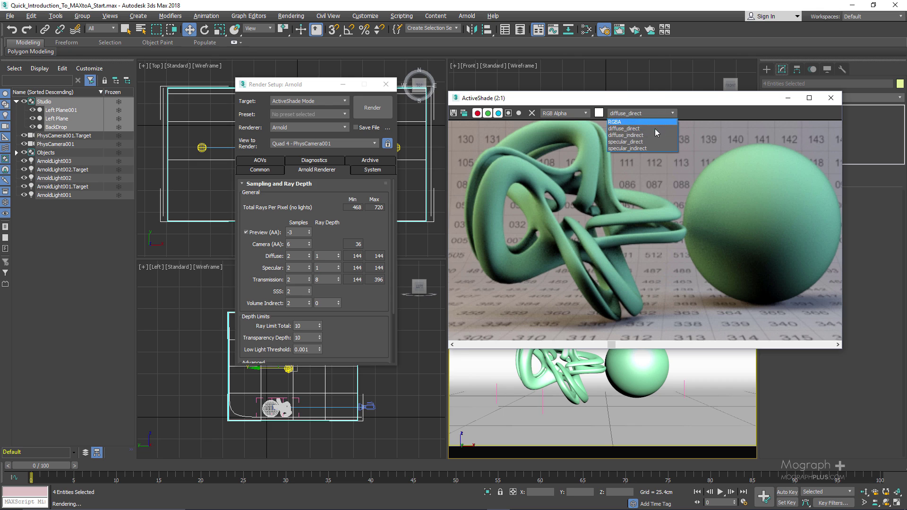
{"action": "left_click", "coordinate": [657, 141]}
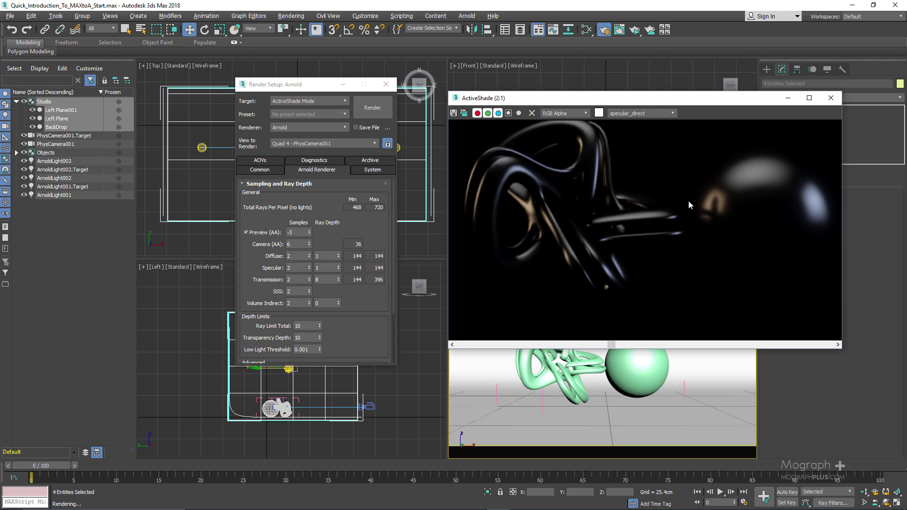
{"action": "scroll", "coordinate": [719, 206], "scroll_direction": "up", "scroll_amount": 1}
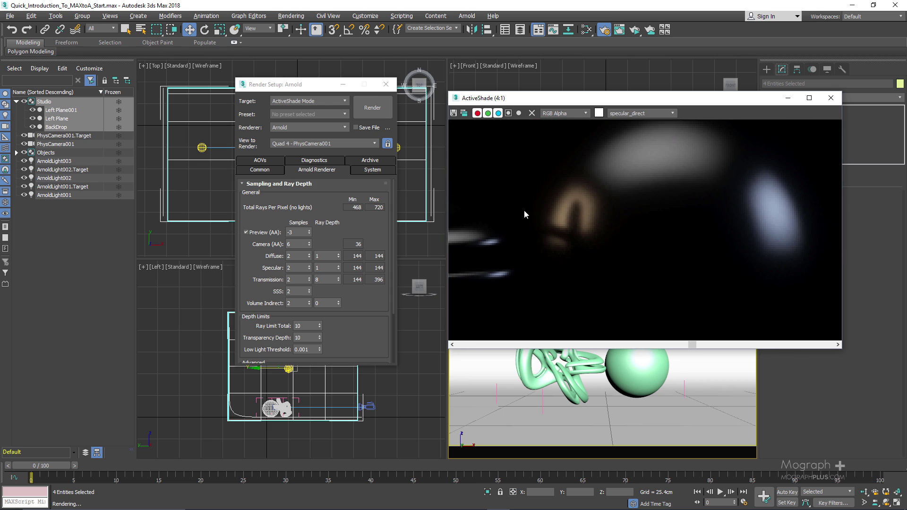
Show the diffuse_direct pass around the sphere and compare it with the combined RGBA render
{"action": "left_click", "coordinate": [628, 113]}
{"action": "left_click", "coordinate": [653, 129]}
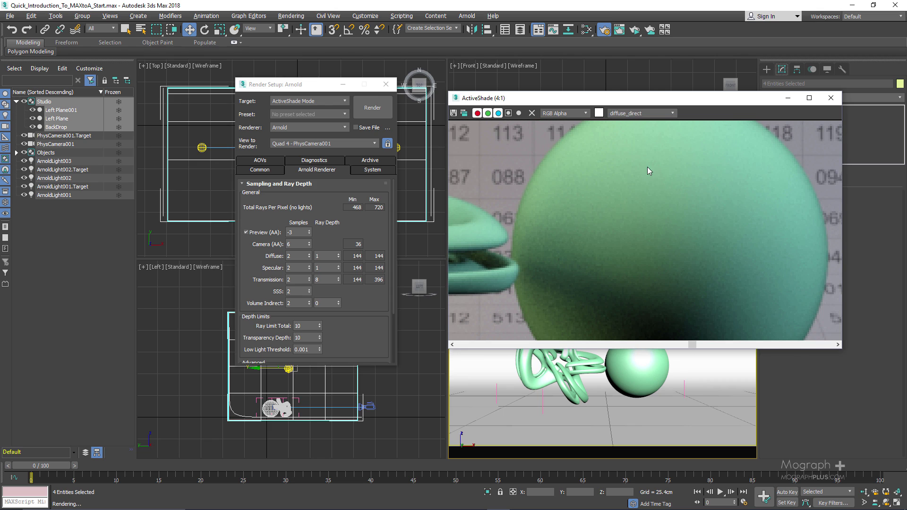
{"action": "scroll", "coordinate": [640, 252], "scroll_direction": "down", "scroll_amount": 1}
{"action": "middle_click_drag", "start_coordinate": [588, 213], "coordinate": [640, 175]}
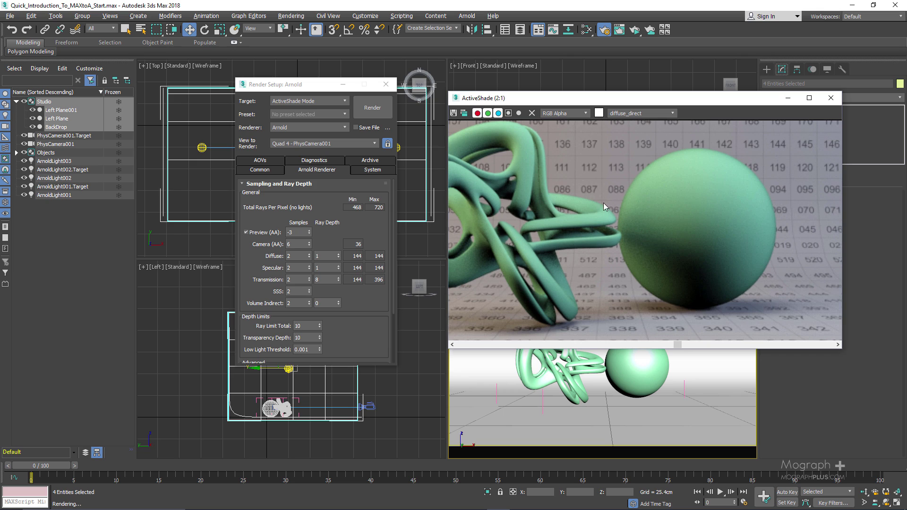
{"action": "left_click", "coordinate": [640, 115]}
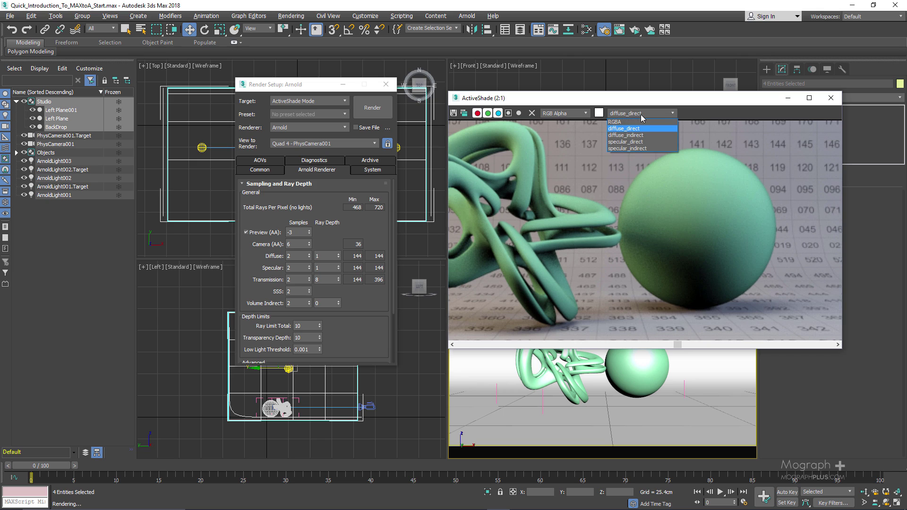
{"action": "left_click", "coordinate": [639, 122]}
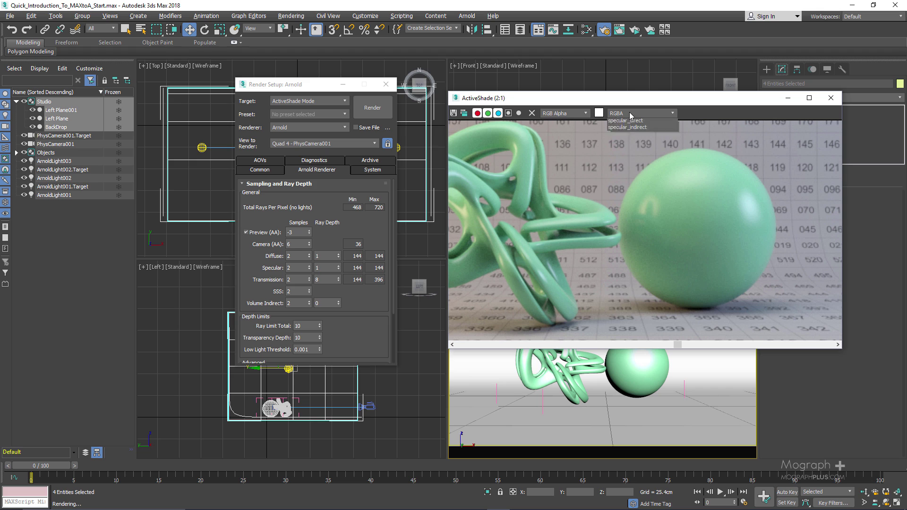
Display the diffuse_indirect pass and examine the bounced light on the knot and sphere for noise
{"action": "left_click", "coordinate": [629, 112]}
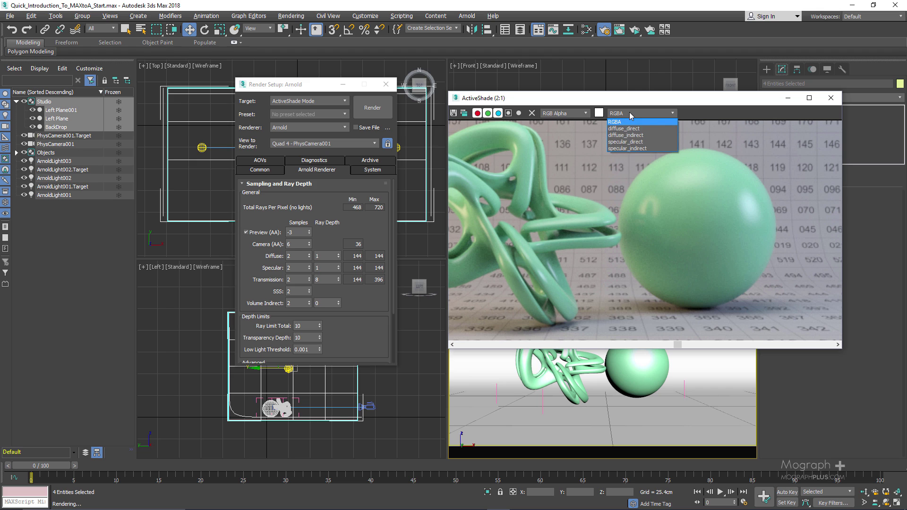
{"action": "left_click", "coordinate": [652, 136]}
{"action": "scroll", "coordinate": [566, 218], "scroll_direction": "down", "scroll_amount": 1}
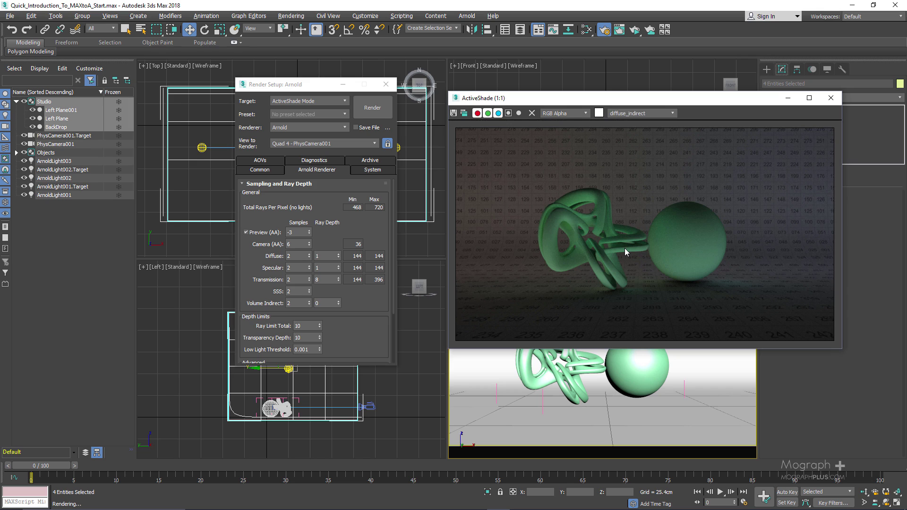
{"action": "scroll", "coordinate": [624, 248], "scroll_direction": "up", "scroll_amount": 1}
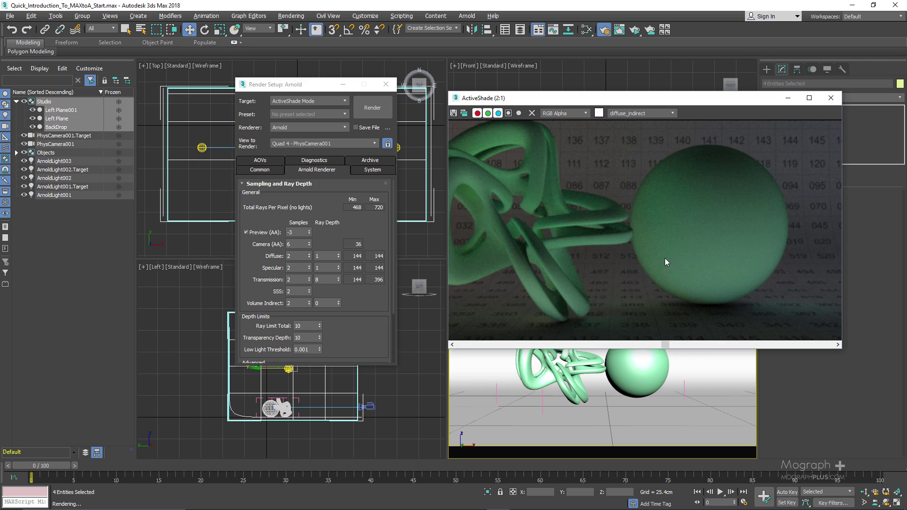
{"action": "scroll", "coordinate": [688, 248], "scroll_direction": "up", "scroll_amount": 1}
{"action": "scroll", "coordinate": [756, 186], "scroll_direction": "down", "scroll_amount": 1}
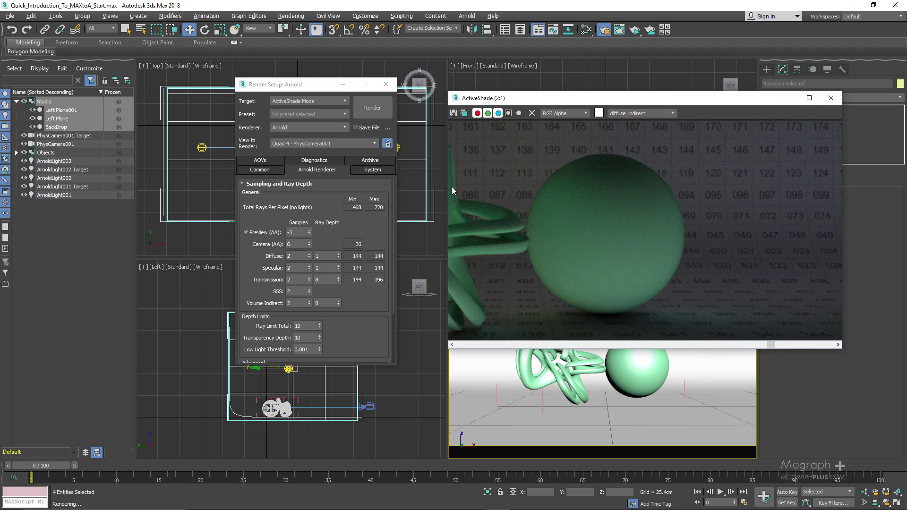
{"action": "left_click", "coordinate": [289, 256]}
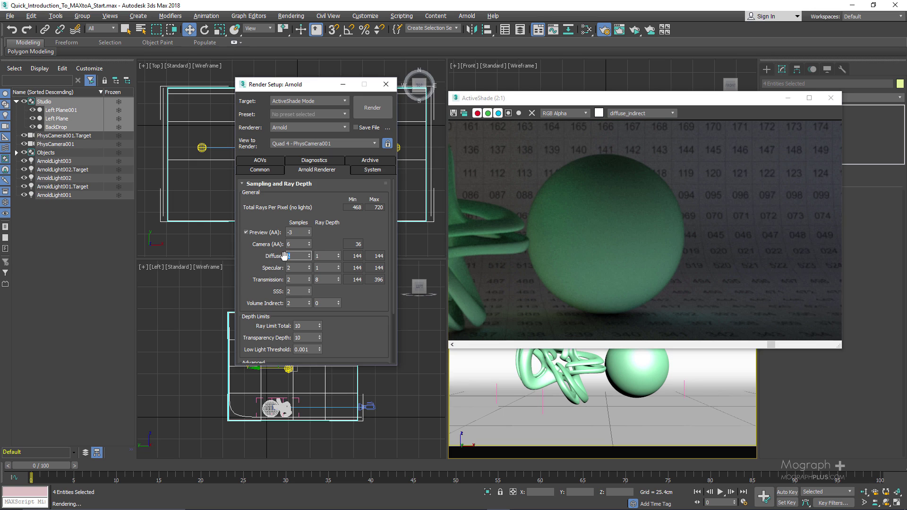
Display the specular_indirect pass and examine the reflections on the sphere and knot at several magnifications
{"action": "left_click", "coordinate": [642, 113]}
{"action": "left_click", "coordinate": [661, 149]}
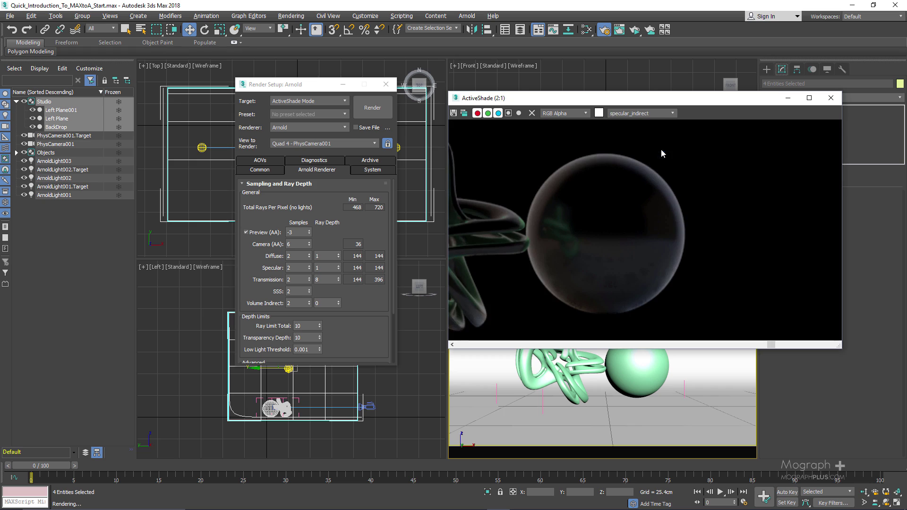
{"action": "middle_click_drag", "start_coordinate": [550, 223], "coordinate": [660, 146]}
{"action": "scroll", "coordinate": [584, 201], "scroll_direction": "up", "scroll_amount": 1}
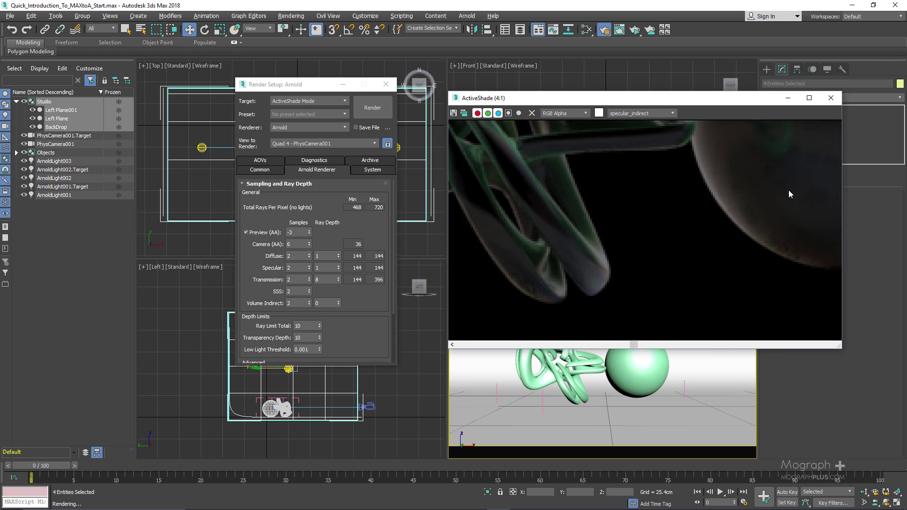
{"action": "middle_click_drag", "start_coordinate": [749, 191], "coordinate": [580, 272]}
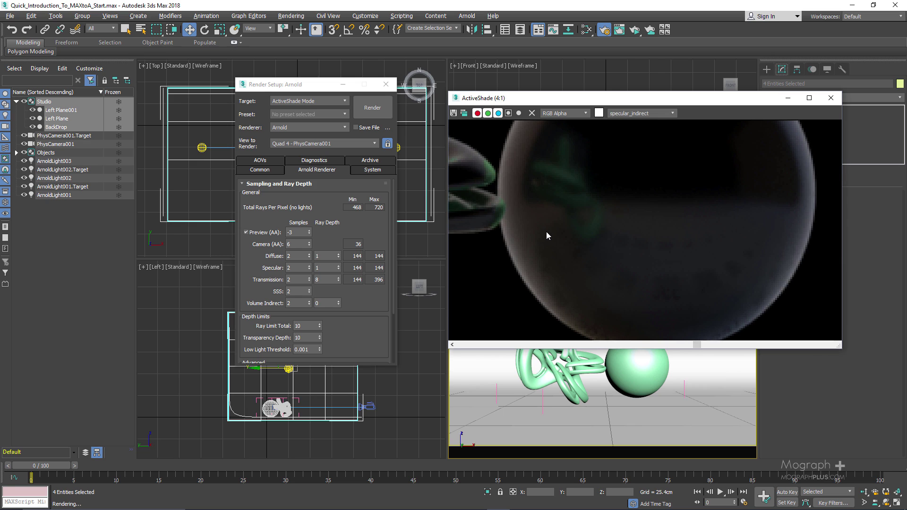
{"action": "left_click_drag", "start_coordinate": [295, 269], "coordinate": [276, 270]}
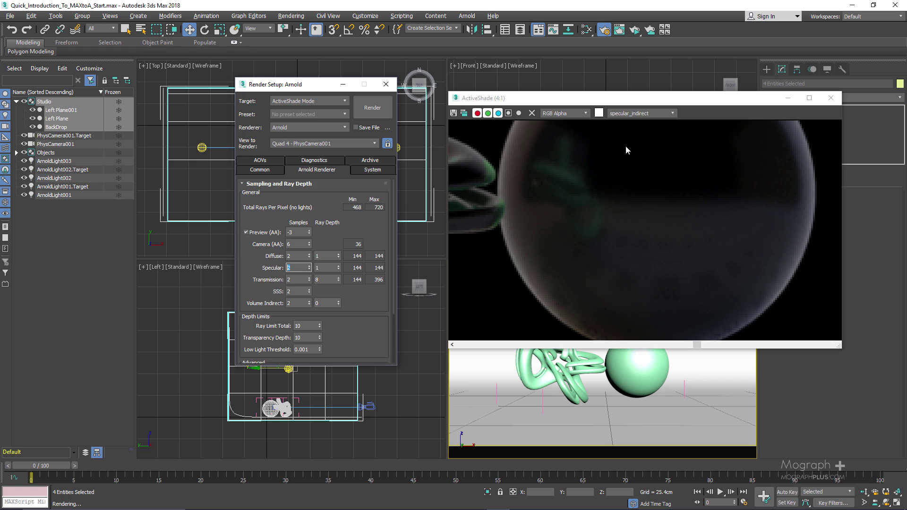
{"action": "scroll", "coordinate": [624, 173], "scroll_direction": "down", "scroll_amount": 1}
{"action": "middle_click_drag", "start_coordinate": [523, 163], "coordinate": [562, 229]}
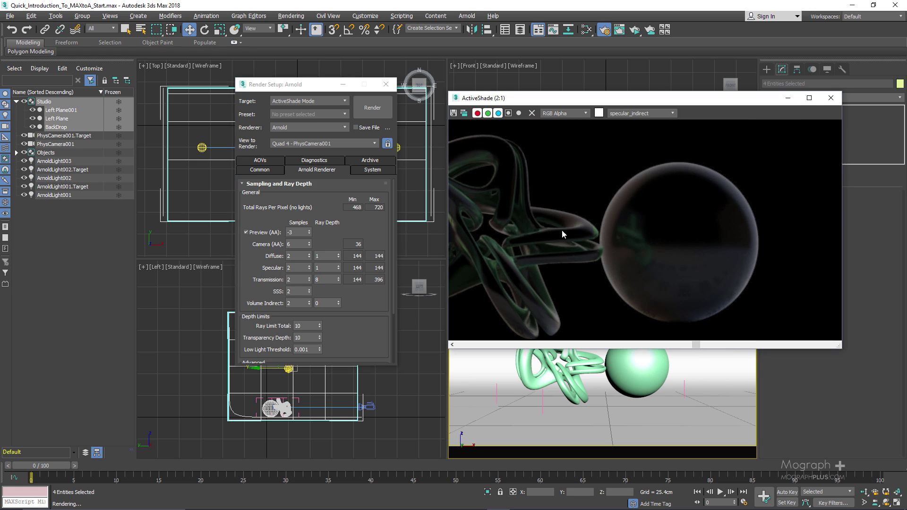
{"action": "left_click", "coordinate": [657, 116]}
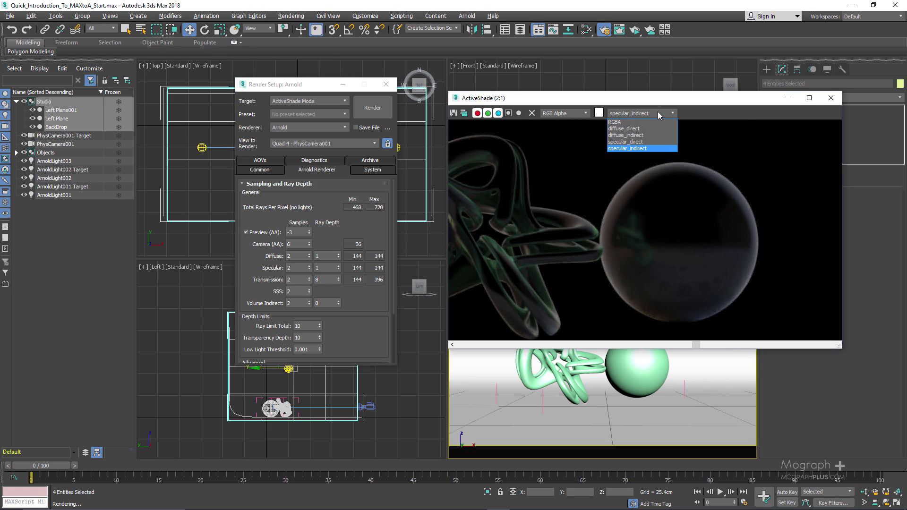
{"action": "left_click", "coordinate": [657, 113]}
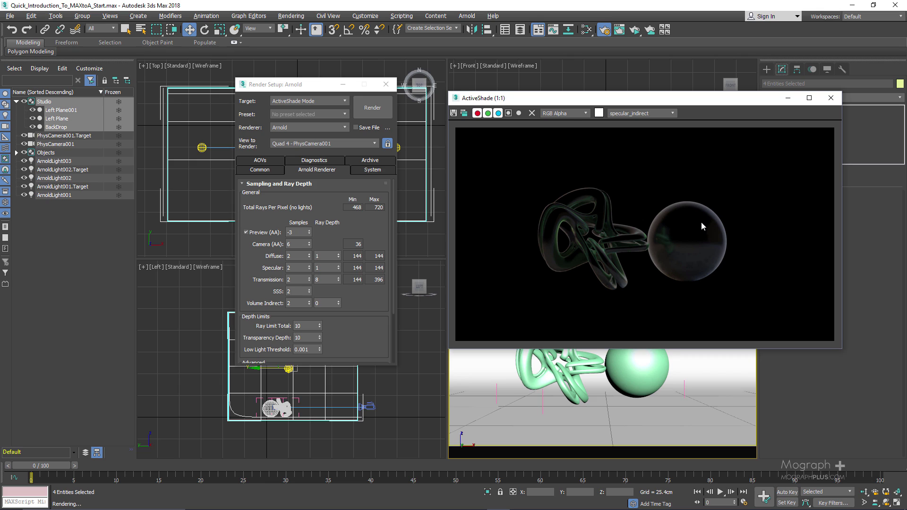
{"action": "scroll", "coordinate": [701, 222], "scroll_direction": "up", "scroll_amount": 1}
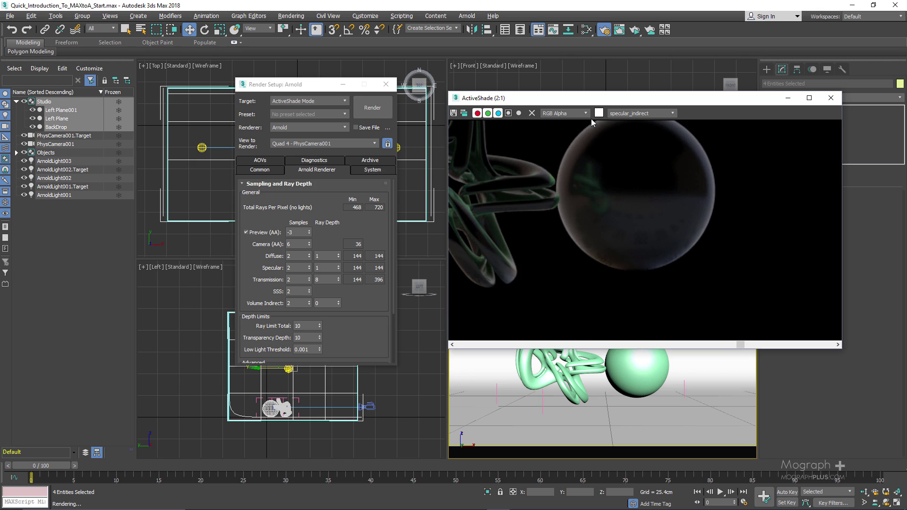
Switch ActiveShade back to the specular_direct pass and view the knot's direct highlights
{"action": "left_click", "coordinate": [638, 113]}
{"action": "left_click", "coordinate": [656, 145]}
{"action": "scroll", "coordinate": [656, 216], "scroll_direction": "down", "scroll_amount": 1}
{"action": "scroll", "coordinate": [615, 214], "scroll_direction": "up", "scroll_amount": 1}
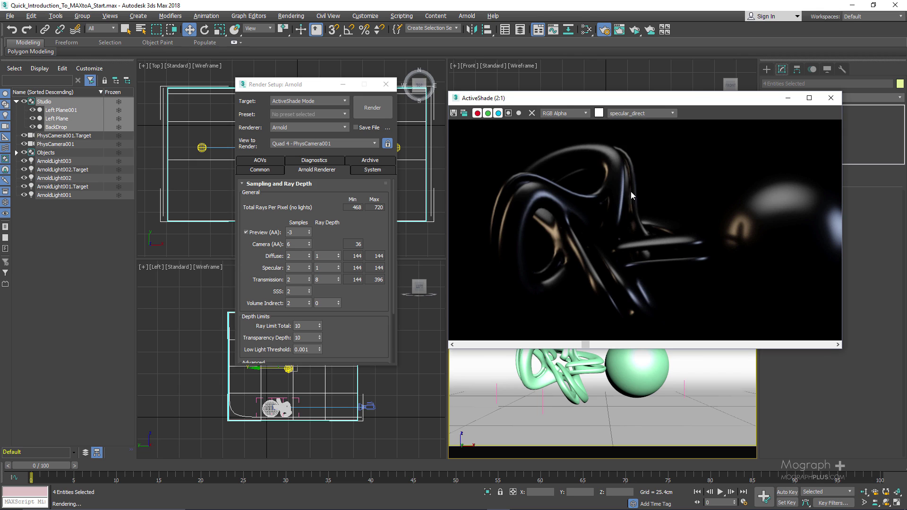
Return to the specular_indirect pass and inspect the knot's reflection in the sphere up close
{"action": "left_click", "coordinate": [653, 114]}
{"action": "left_click", "coordinate": [659, 153]}
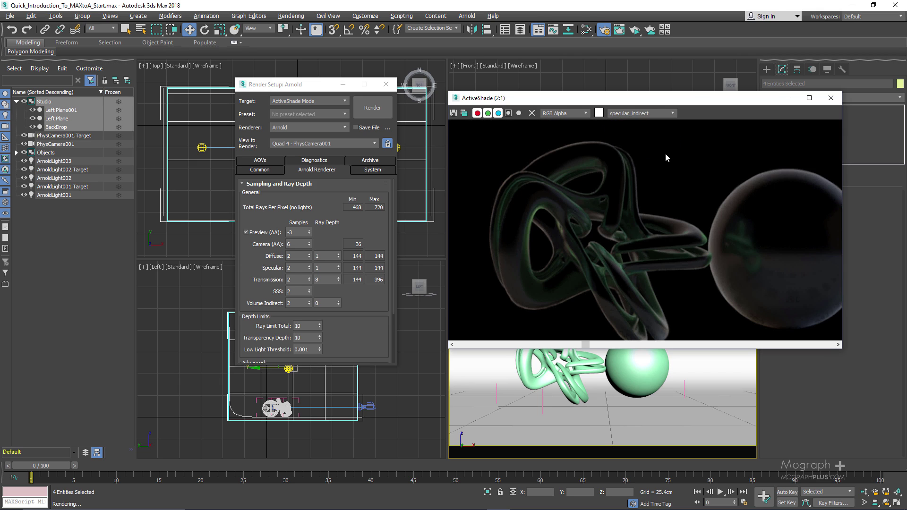
{"action": "scroll", "coordinate": [665, 158], "scroll_direction": "down", "scroll_amount": 1}
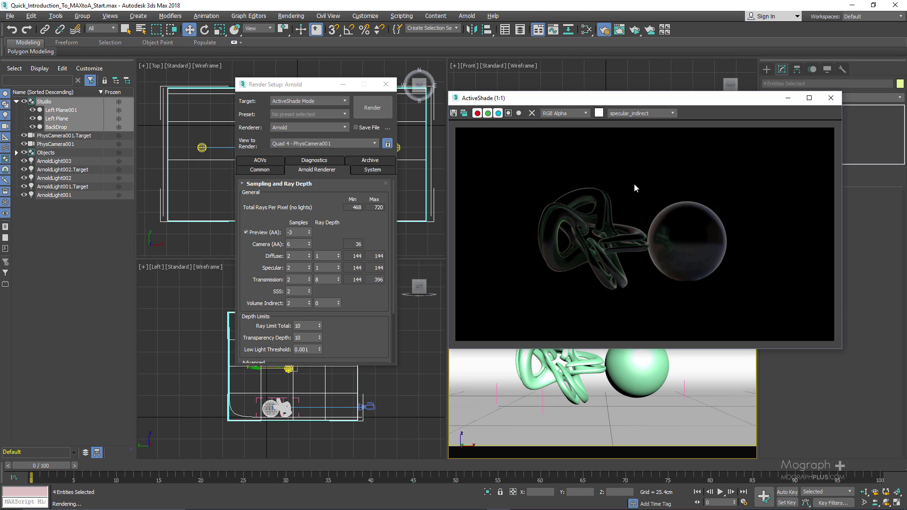
{"action": "double_click", "coordinate": [292, 268]}
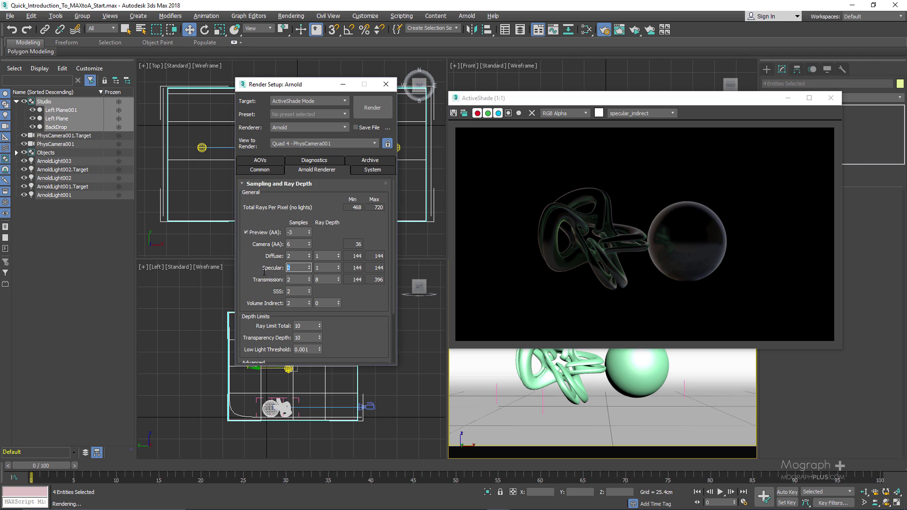
{"action": "scroll", "coordinate": [651, 227], "scroll_direction": "up", "scroll_amount": 1}
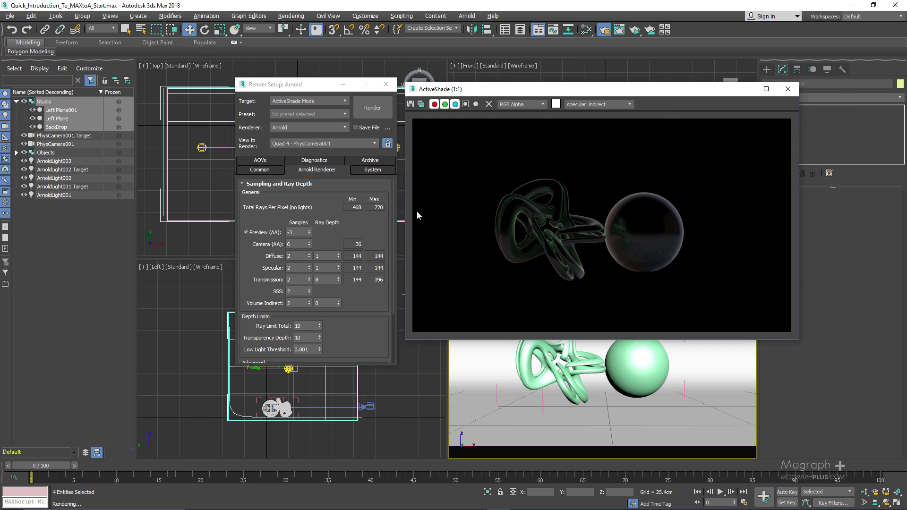
{"action": "scroll", "coordinate": [650, 248], "scroll_direction": "up", "scroll_amount": 1}
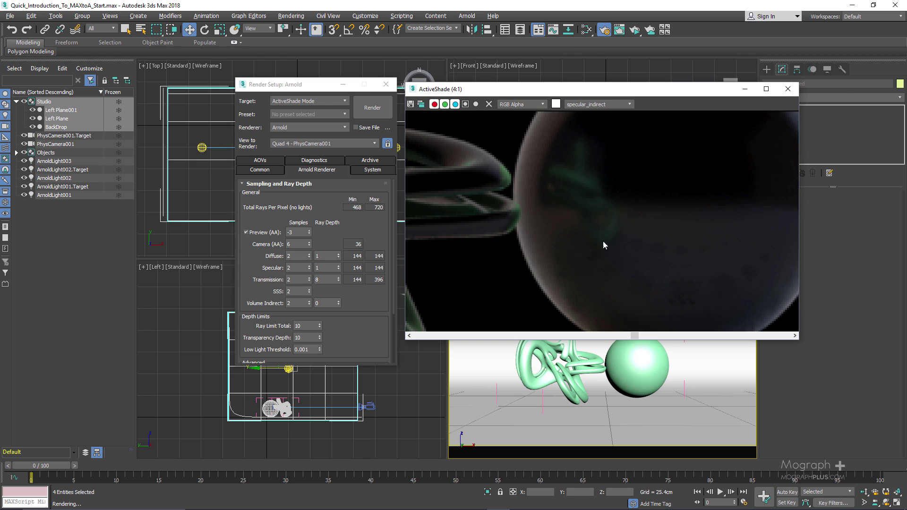
{"action": "scroll", "coordinate": [690, 179], "scroll_direction": "down", "scroll_amount": 1}
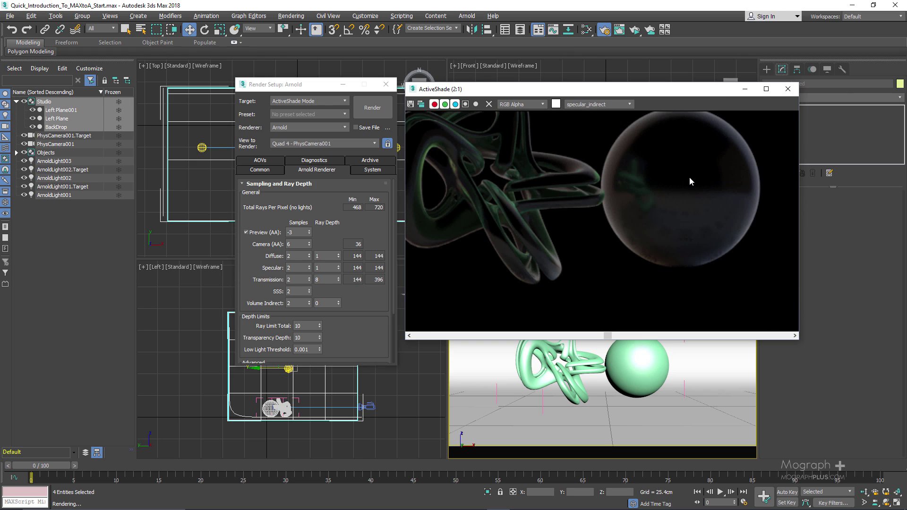
Show the diffuse_direct pass and move the ActiveShade window clear of the scene list and light parameters
{"action": "left_click", "coordinate": [619, 104]}
{"action": "left_click", "coordinate": [585, 119]}
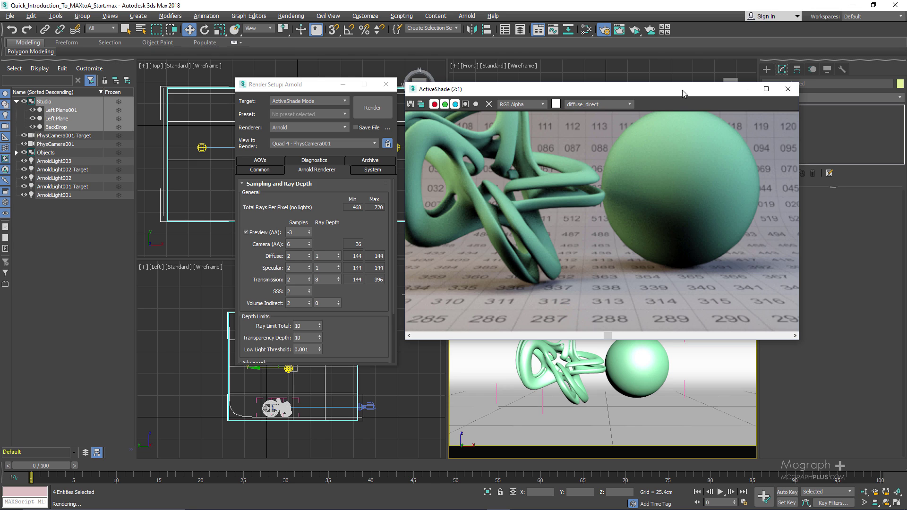
{"action": "left_click_drag", "start_coordinate": [682, 93], "coordinate": [522, 165]}
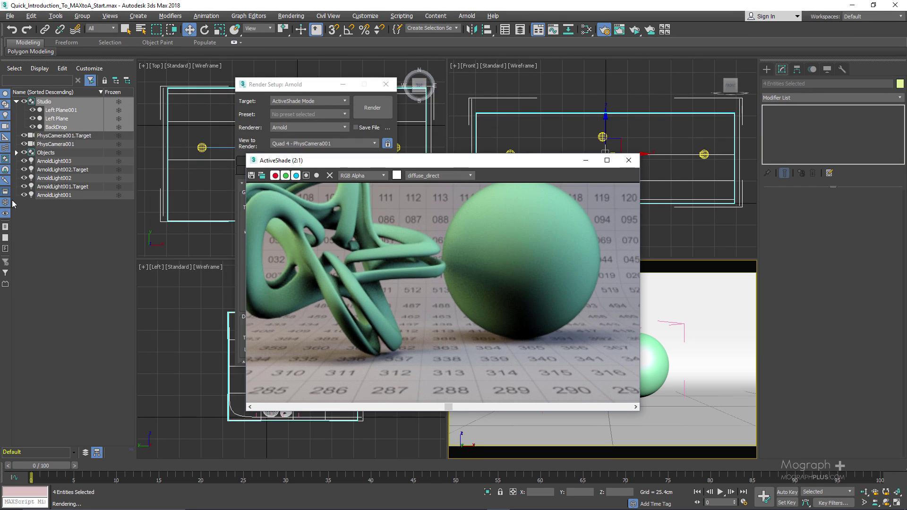
Set the rendering samples of ArnoldLight001 to 4
{"action": "left_click", "coordinate": [52, 195]}
{"action": "scroll", "coordinate": [821, 215], "scroll_direction": "down", "scroll_amount": 5}
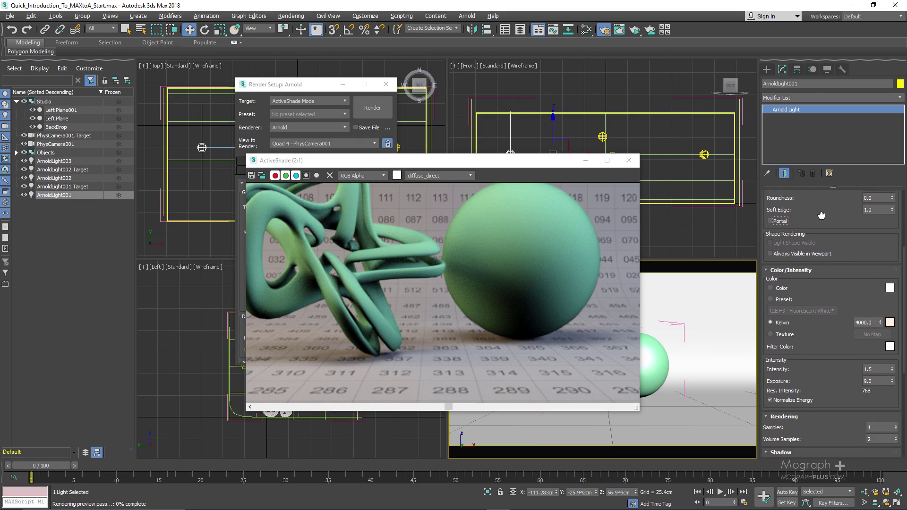
{"action": "scroll", "coordinate": [830, 380], "scroll_direction": "down", "scroll_amount": 4}
{"action": "left_click", "coordinate": [880, 346]}
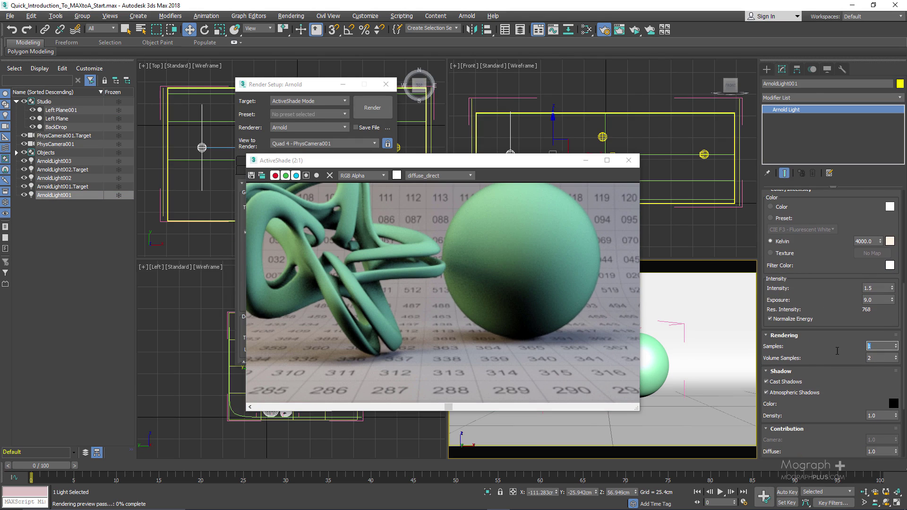
{"action": "type", "text": "4"}
Set the rendering samples of both ArnoldLight002 and ArnoldLight003 to 4
{"action": "left_click", "coordinate": [67, 178]}
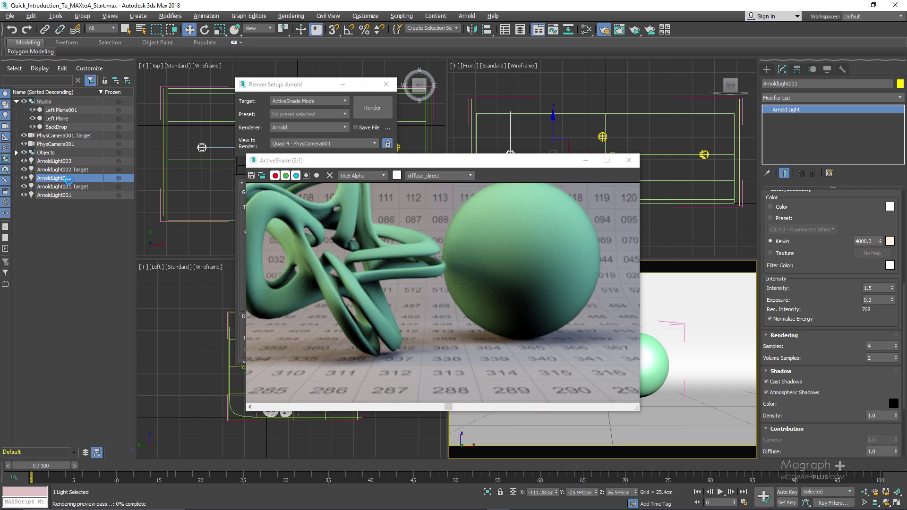
{"action": "left_click", "coordinate": [871, 346]}
{"action": "type", "text": "4"}
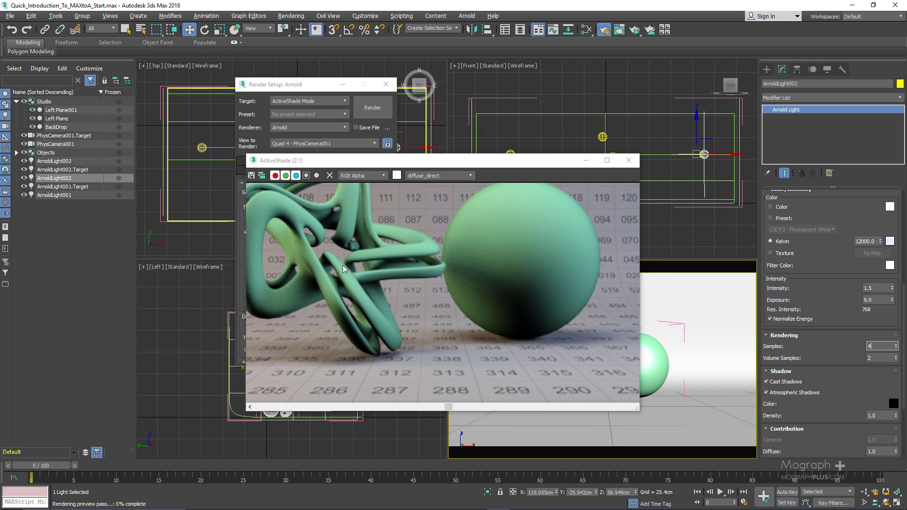
{"action": "left_click", "coordinate": [72, 161]}
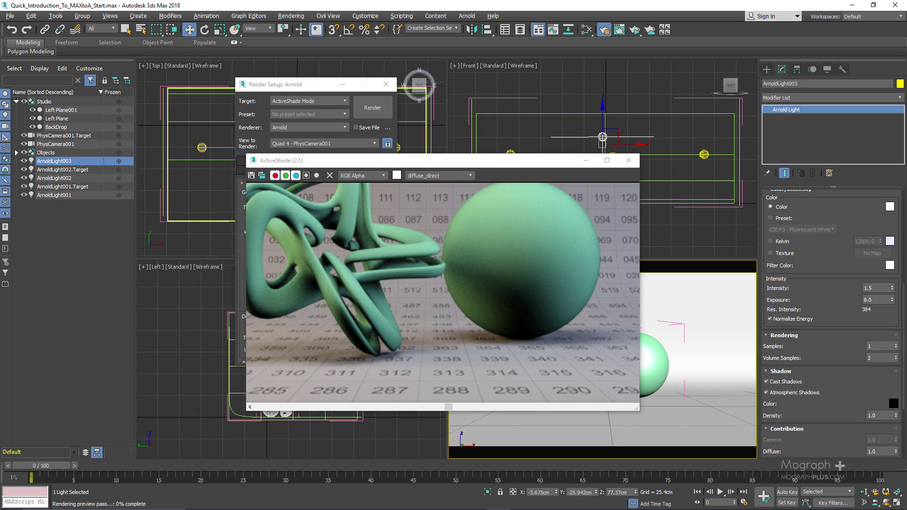
{"action": "double_click", "coordinate": [876, 348]}
{"action": "type", "text": "4"}
{"action": "key", "text": "Return"}
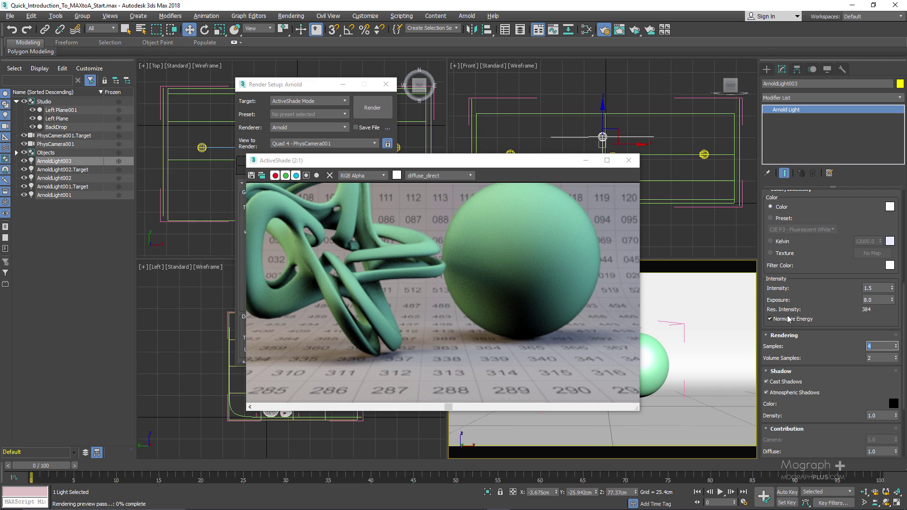
Move the ActiveShade window clear of the render settings and show the diffuse_indirect pass
{"action": "left_click_drag", "start_coordinate": [482, 161], "coordinate": [667, 136]}
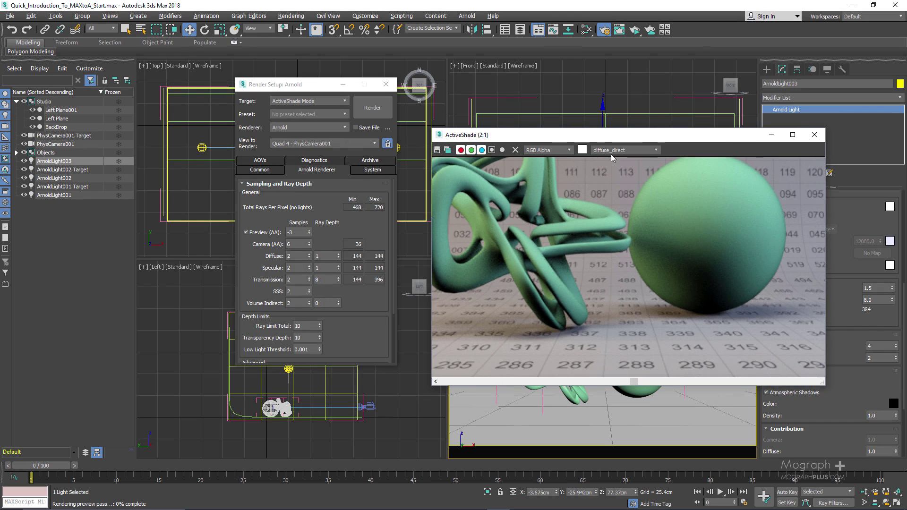
{"action": "left_click", "coordinate": [616, 150]}
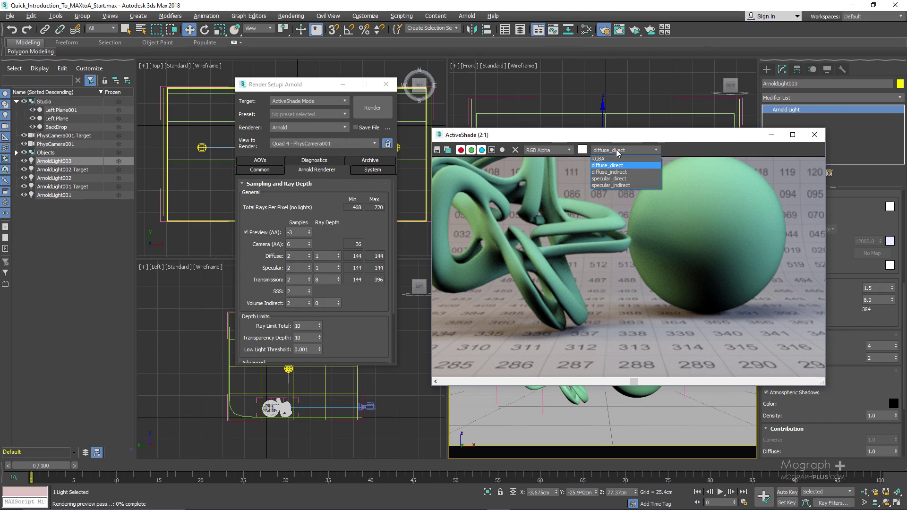
{"action": "left_click", "coordinate": [634, 174]}
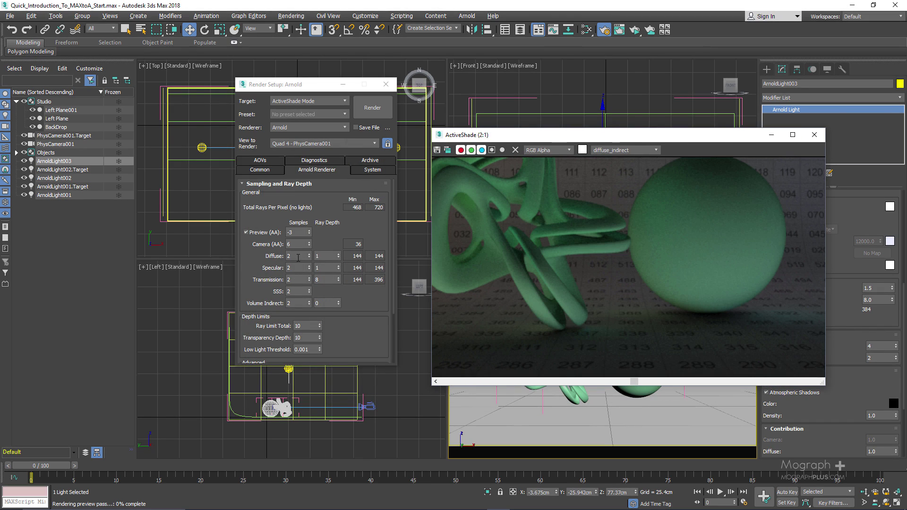
Set the Arnold Diffuse samples to 4 and the Specular samples to 3
{"action": "left_click", "coordinate": [298, 256]}
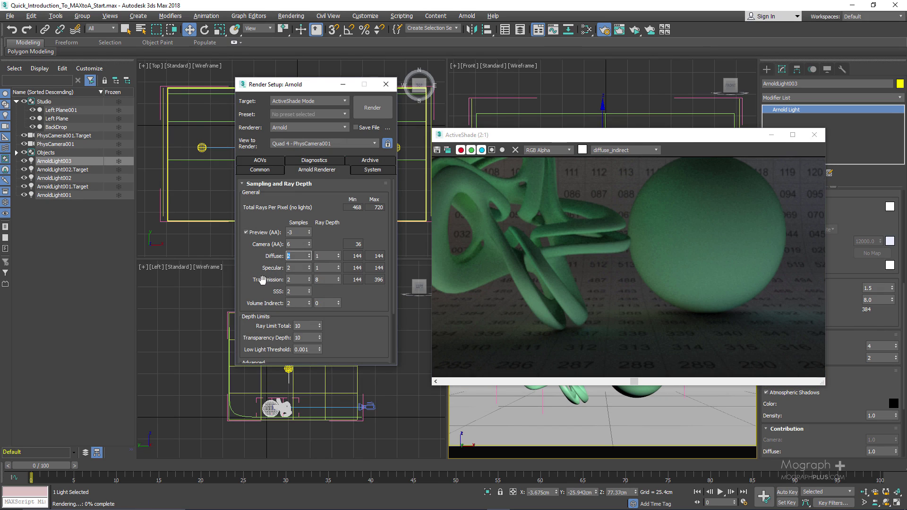
{"action": "type", "text": "4"}
{"action": "key", "text": "Return"}
{"action": "left_click", "coordinate": [615, 147]}
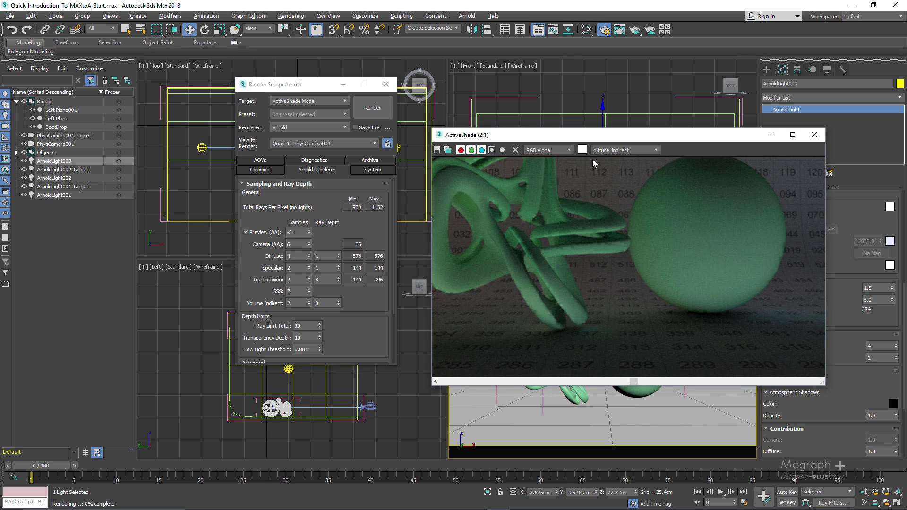
{"action": "left_click", "coordinate": [302, 268]}
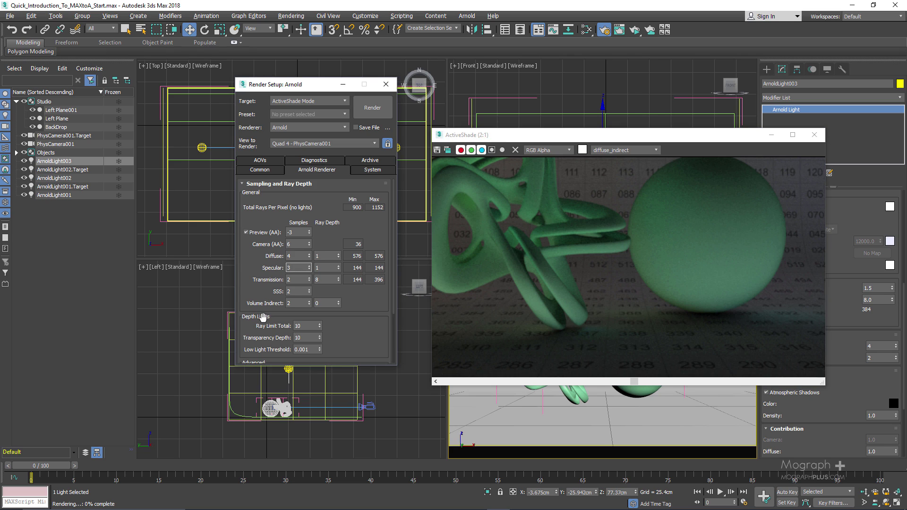
Switch ActiveShade to the RGBA pass and inspect the knot and sphere up close for remaining noise
{"action": "scroll", "coordinate": [621, 245], "scroll_direction": "down", "scroll_amount": 1}
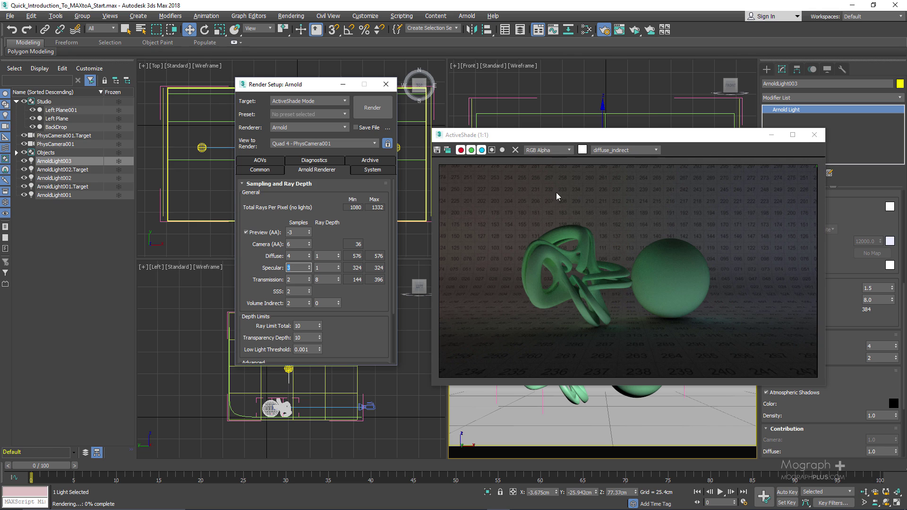
{"action": "left_click", "coordinate": [624, 150]}
{"action": "left_click", "coordinate": [625, 150]}
{"action": "left_click", "coordinate": [626, 149]}
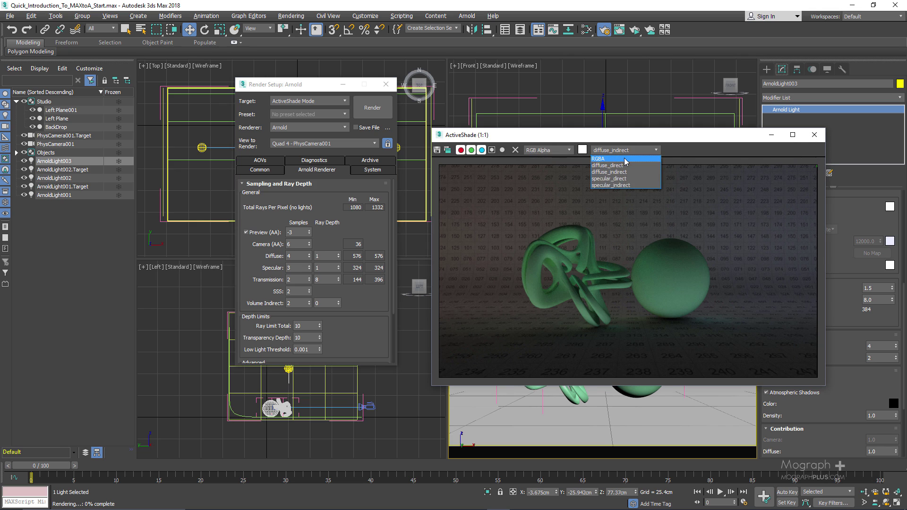
{"action": "left_click", "coordinate": [609, 159]}
{"action": "left_click", "coordinate": [636, 32]}
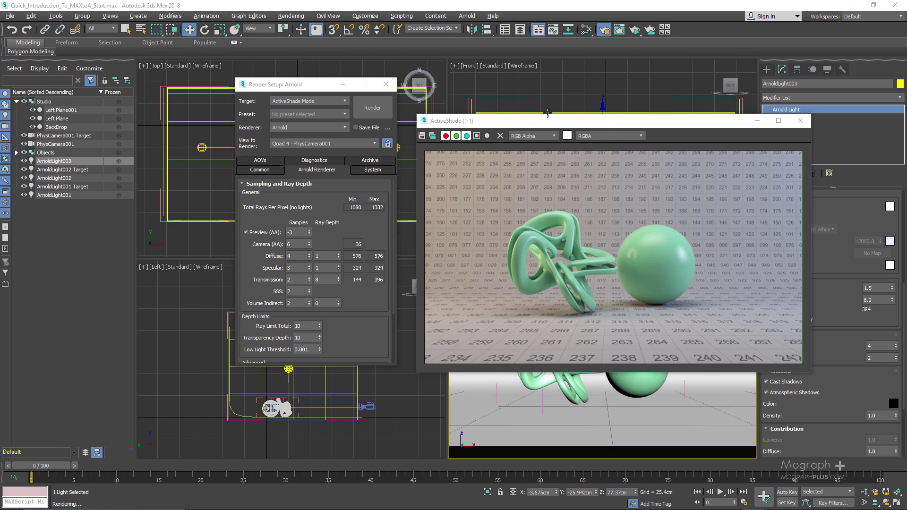
{"action": "scroll", "coordinate": [614, 236], "scroll_direction": "up", "scroll_amount": 1}
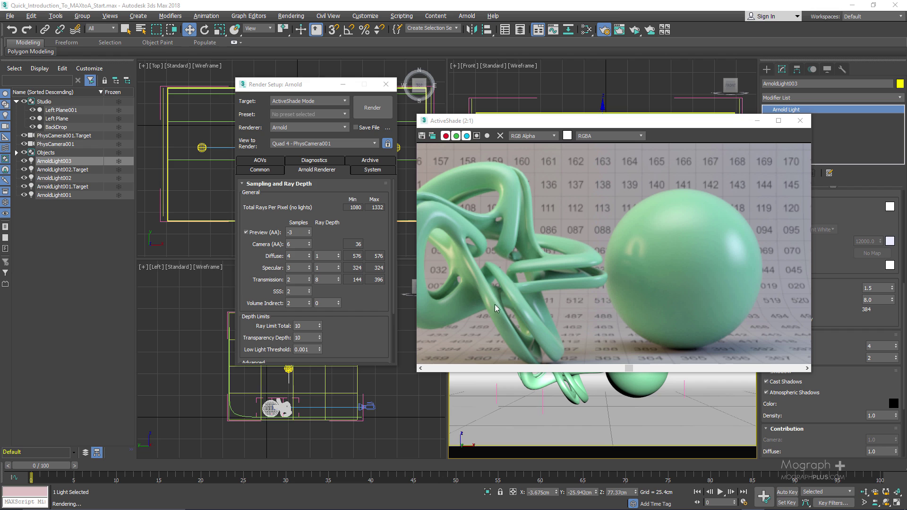
{"action": "middle_click_drag", "start_coordinate": [494, 303], "coordinate": [496, 238]}
{"action": "scroll", "coordinate": [495, 238], "scroll_direction": "down", "scroll_amount": 1}
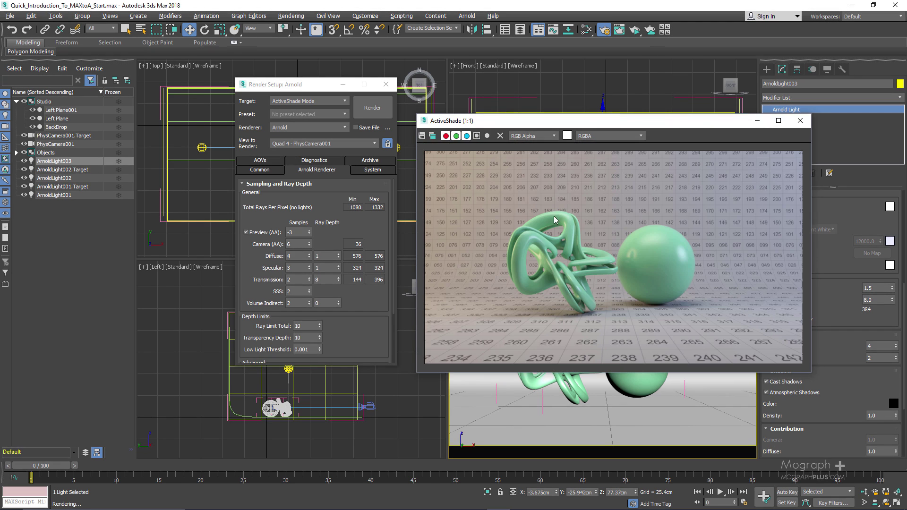
Check the diffuse_direct pass up close and compare it with the diffuse_indirect pass
{"action": "left_click", "coordinate": [591, 136]}
{"action": "left_click", "coordinate": [592, 152]}
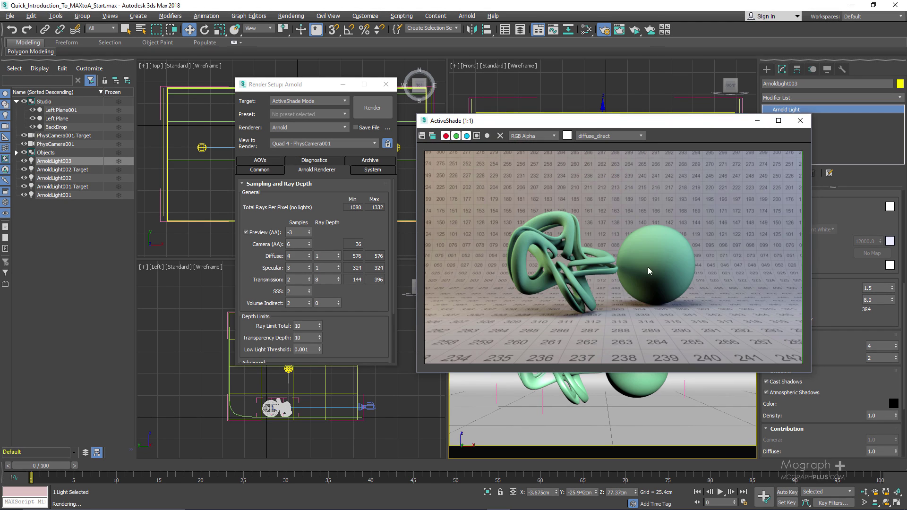
{"action": "scroll", "coordinate": [593, 160], "scroll_direction": "up", "scroll_amount": 1}
{"action": "left_click", "coordinate": [593, 136]}
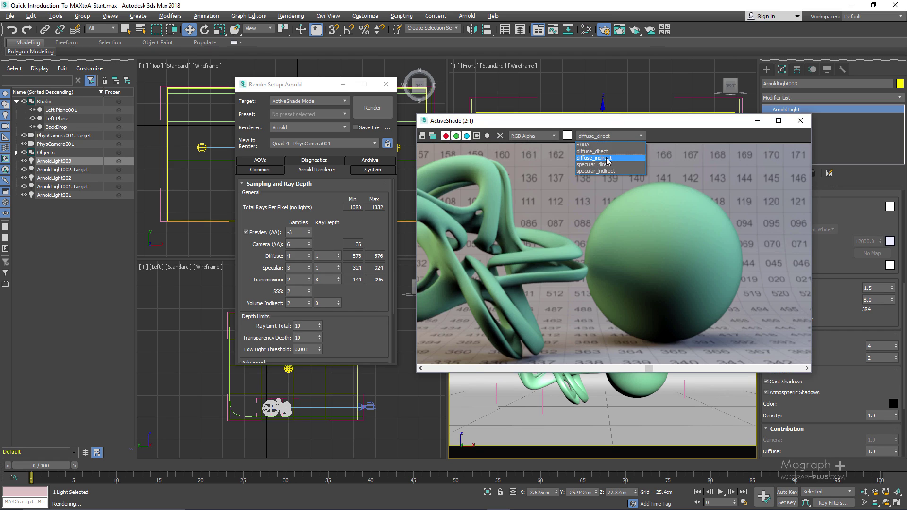
{"action": "left_click", "coordinate": [607, 160]}
{"action": "scroll", "coordinate": [611, 184], "scroll_direction": "down", "scroll_amount": 1}
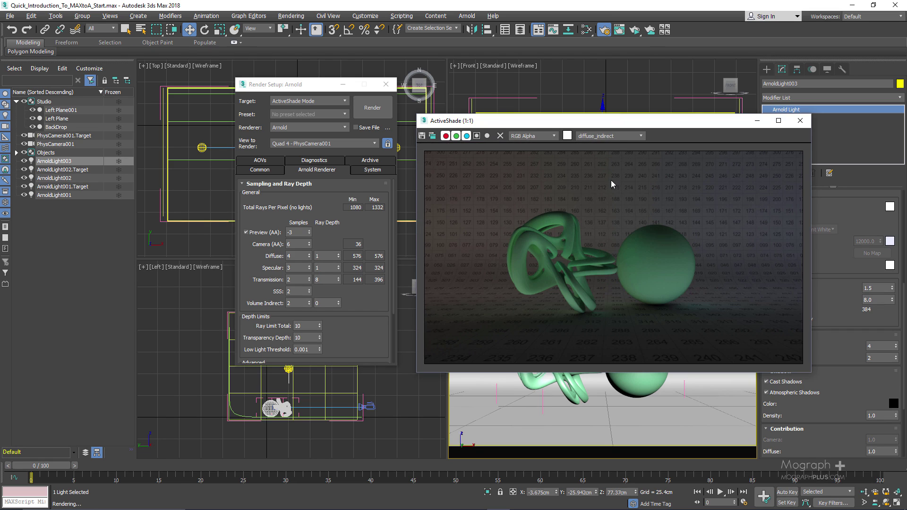
View the specular_direct and specular_indirect passes, return to RGBA, and select the Camera (AA) samples value
{"action": "left_click", "coordinate": [626, 137]}
{"action": "left_click", "coordinate": [617, 166]}
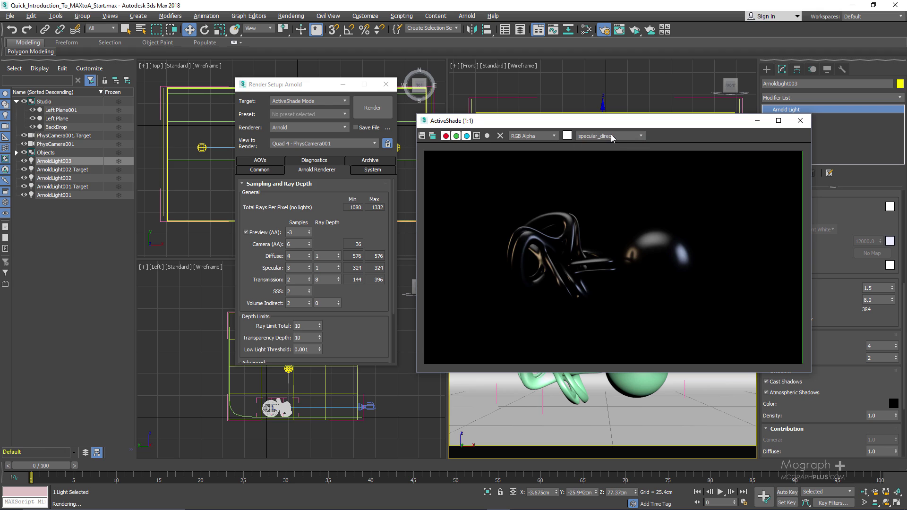
{"action": "left_click", "coordinate": [613, 137]}
{"action": "left_click", "coordinate": [610, 171]}
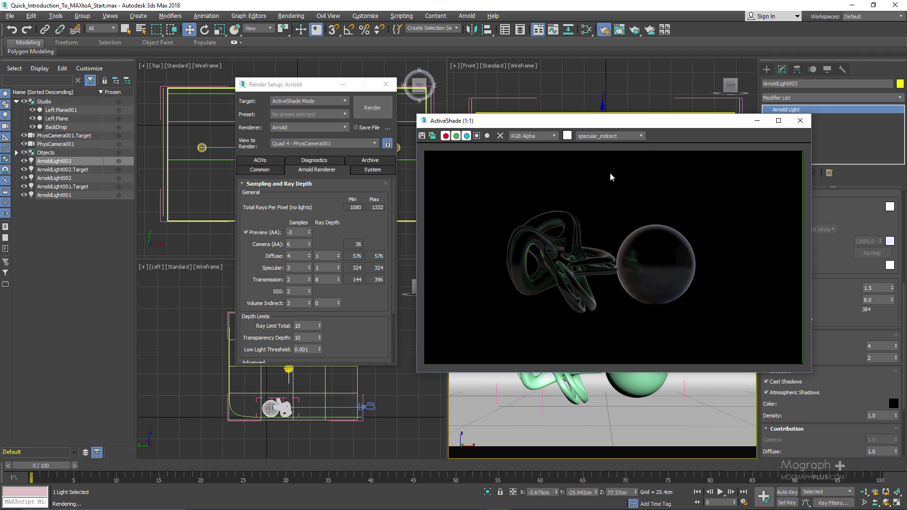
{"action": "left_click", "coordinate": [613, 137]}
{"action": "left_click", "coordinate": [609, 142]}
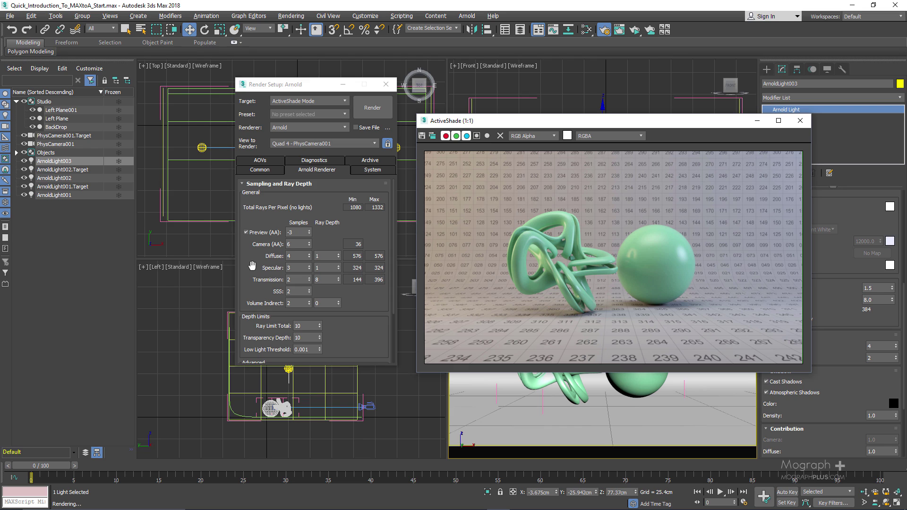
{"action": "double_click", "coordinate": [298, 244]}
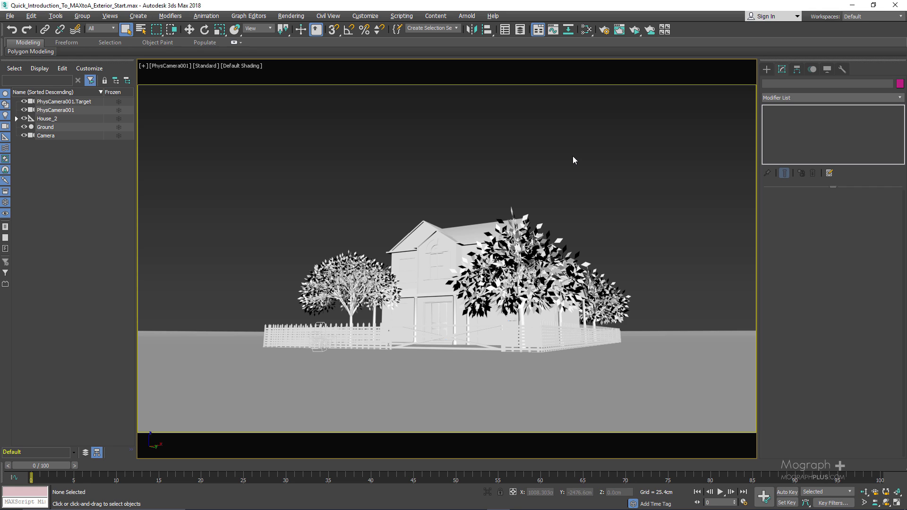
Add a Bitmap map loading Sunset_Bob_Groothuis.hdr to the Slate Material Editor view and enlarge its node preview
{"action": "key", "text": "m"}
{"action": "right_click", "coordinate": [345, 169]}
{"action": "mouse_move", "coordinate": [366, 186]}
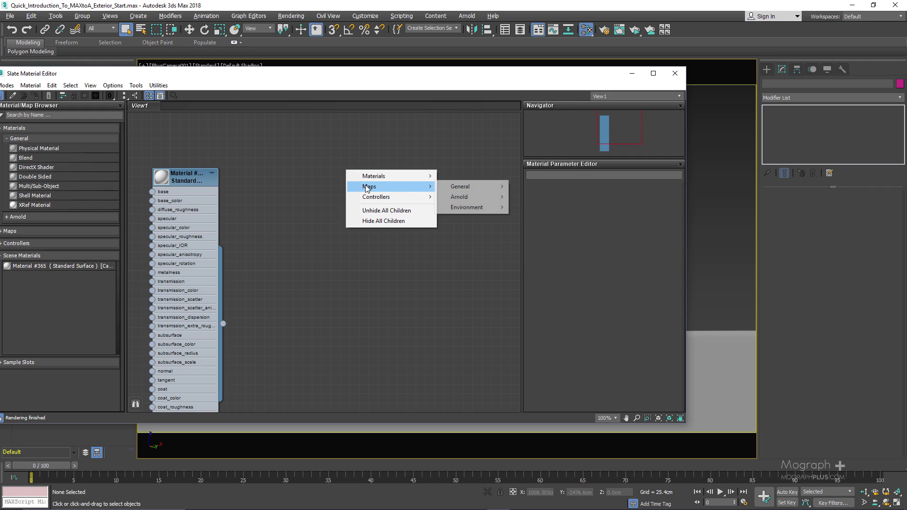
{"action": "mouse_move", "coordinate": [468, 186]}
{"action": "left_click", "coordinate": [517, 186]}
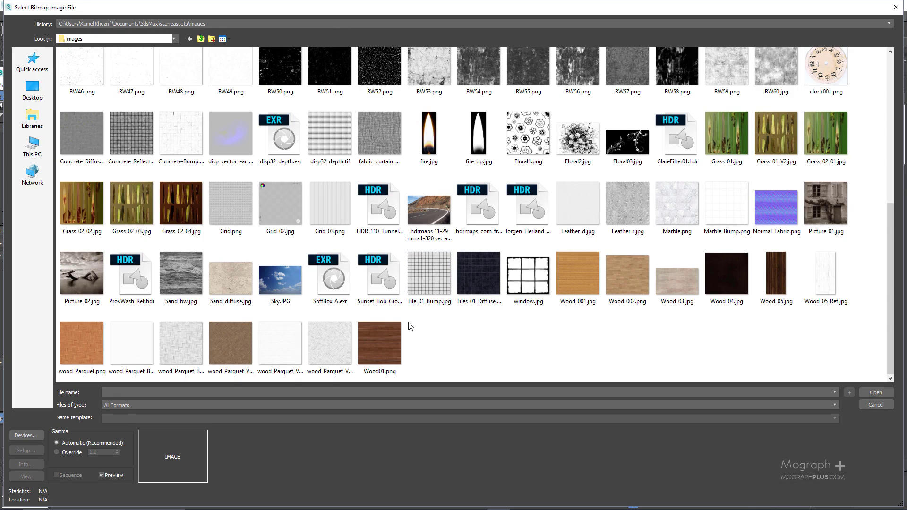
{"action": "left_click", "coordinate": [381, 276]}
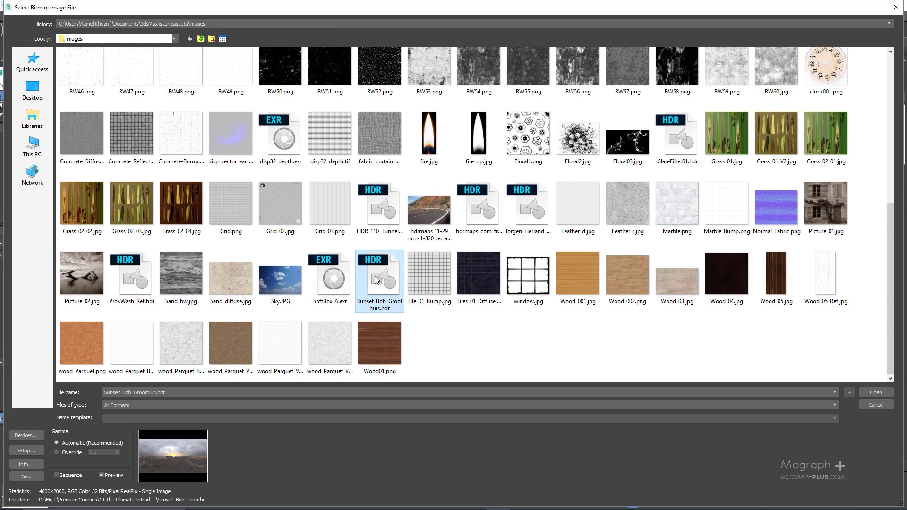
{"action": "double_click", "coordinate": [375, 276]}
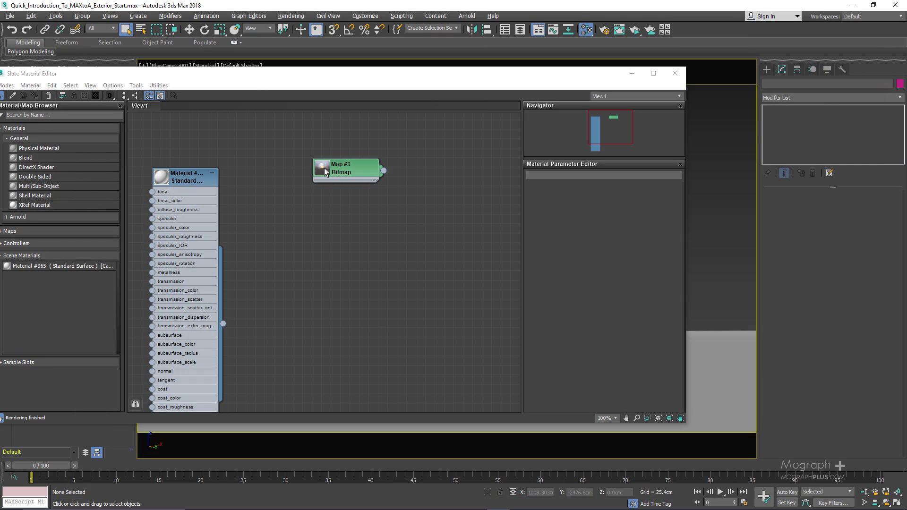
{"action": "left_click", "coordinate": [324, 168]}
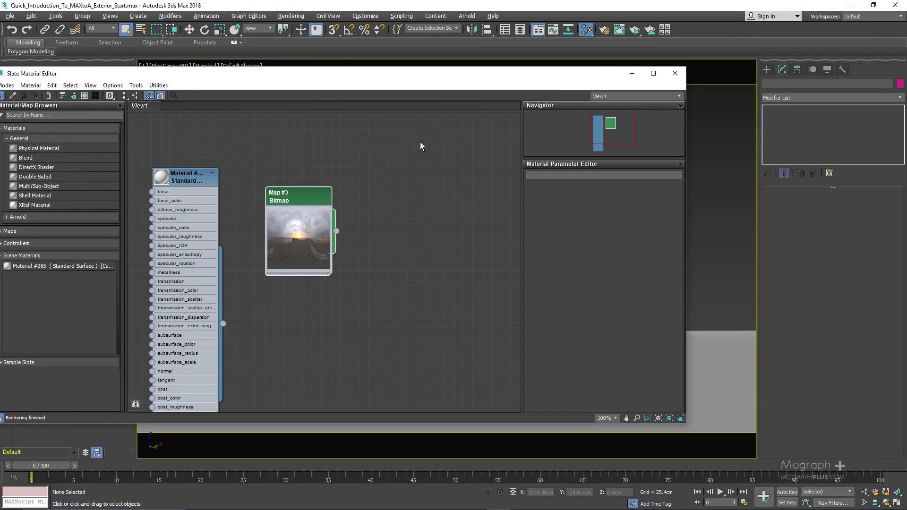
Assign the Sunset_Bob_Groothuis.hdr bitmap node as the scene's environment map and close the environment settings and material editor
{"action": "left_click_drag", "start_coordinate": [566, 75], "coordinate": [395, 88]}
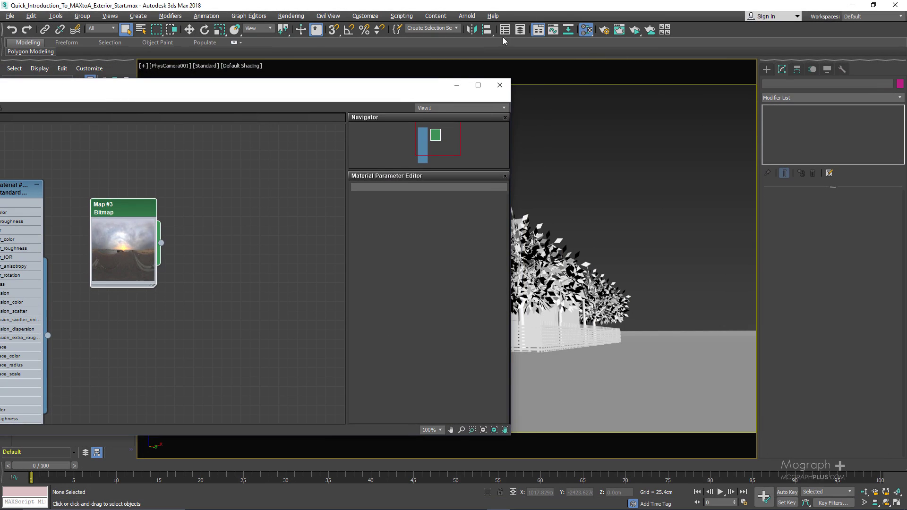
{"action": "key", "text": "8"}
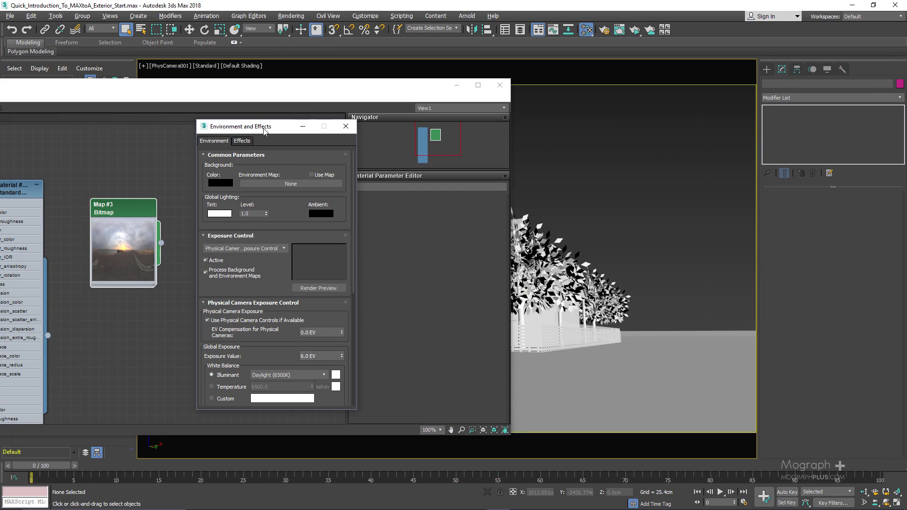
{"action": "left_click_drag", "start_coordinate": [263, 131], "coordinate": [585, 130]}
{"action": "left_click_drag", "start_coordinate": [143, 213], "coordinate": [228, 222]}
{"action": "left_click_drag", "start_coordinate": [246, 252], "coordinate": [590, 186]}
{"action": "left_click", "coordinate": [578, 297]}
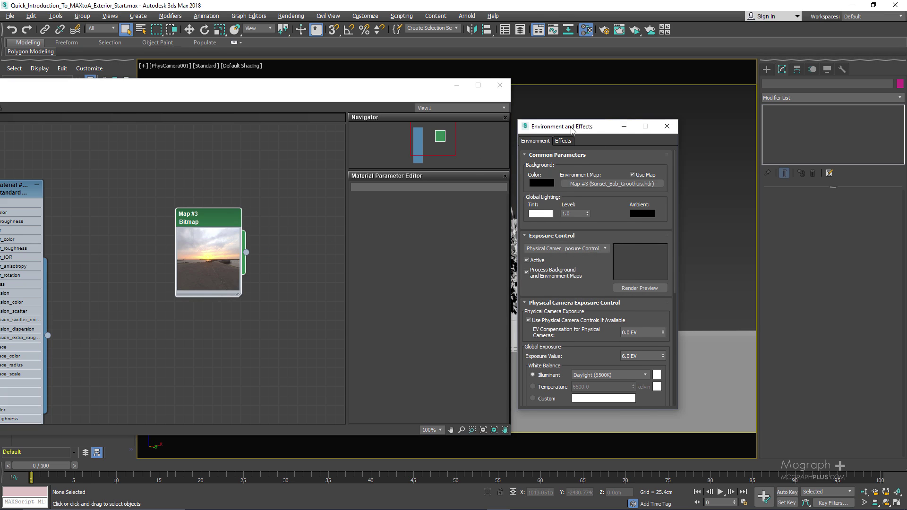
{"action": "left_click_drag", "start_coordinate": [610, 130], "coordinate": [475, 139]}
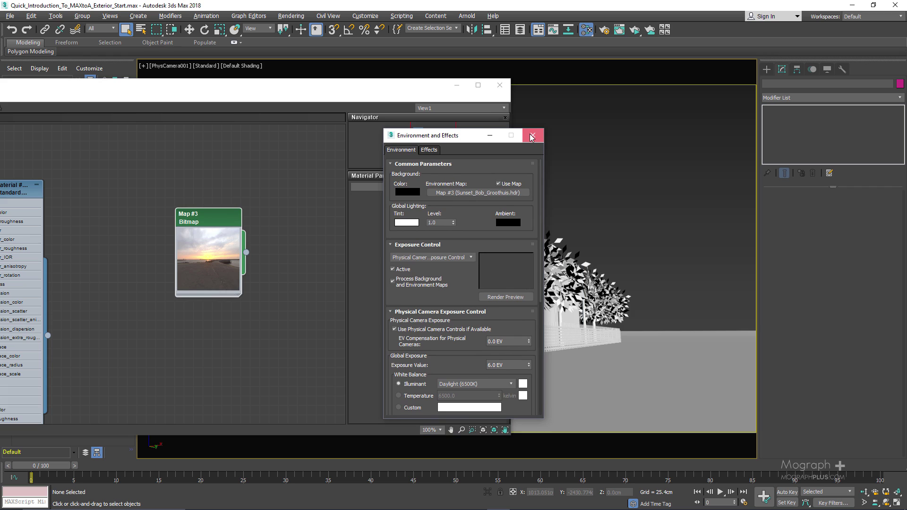
{"action": "left_click", "coordinate": [531, 136]}
{"action": "left_click", "coordinate": [499, 85]}
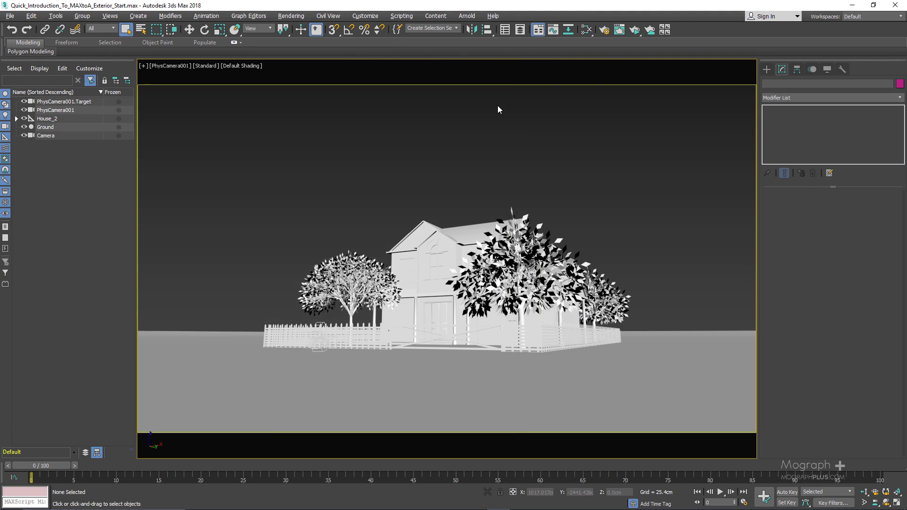
Open the render setup, switch the target to Production Rendering Mode, and return it to ActiveShade Mode
{"action": "left_click", "coordinate": [604, 30]}
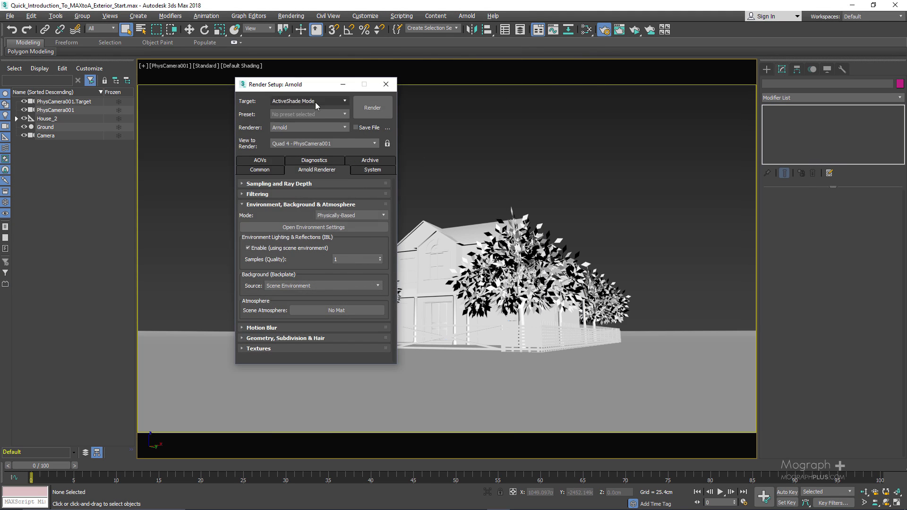
{"action": "left_click", "coordinate": [315, 102]}
{"action": "left_click", "coordinate": [305, 109]}
{"action": "left_click", "coordinate": [307, 101]}
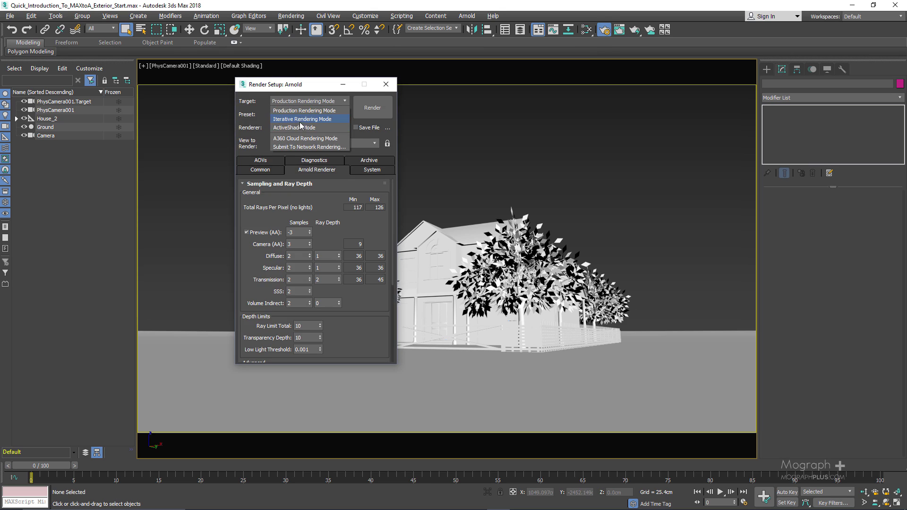
{"action": "left_click", "coordinate": [301, 127]}
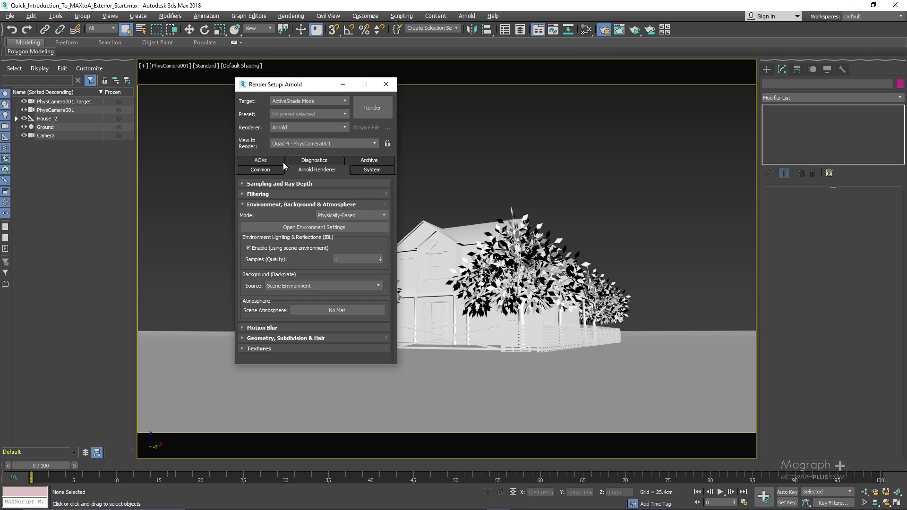
Look through the sampling, AOV and common render settings, and start the ActiveShade render of the house scene
{"action": "left_click", "coordinate": [282, 183]}
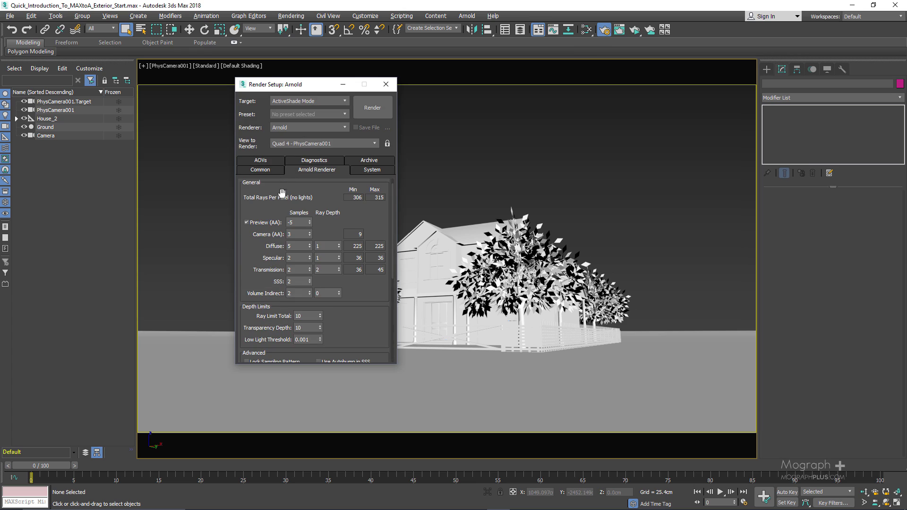
{"action": "scroll", "coordinate": [267, 223], "scroll_direction": "down", "scroll_amount": 1}
{"action": "scroll", "coordinate": [270, 237], "scroll_direction": "up", "scroll_amount": 1}
{"action": "left_click", "coordinate": [267, 160]}
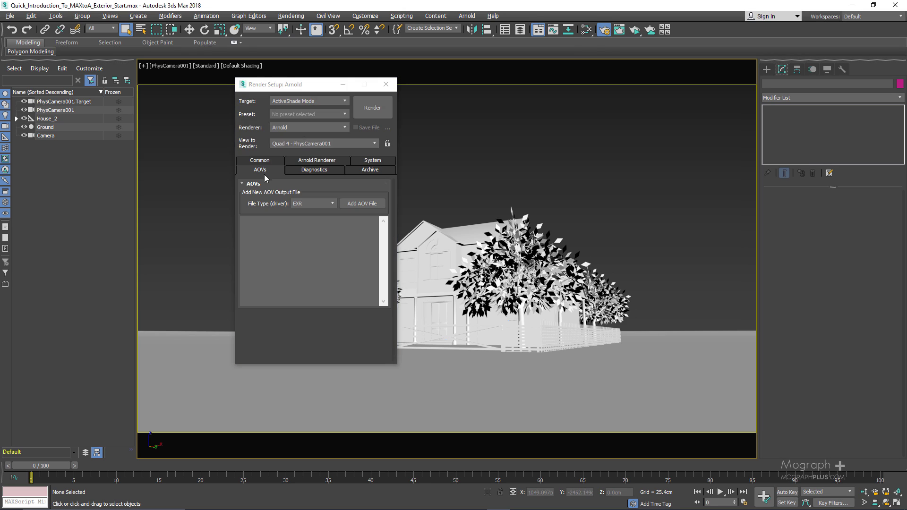
{"action": "left_click", "coordinate": [267, 161]}
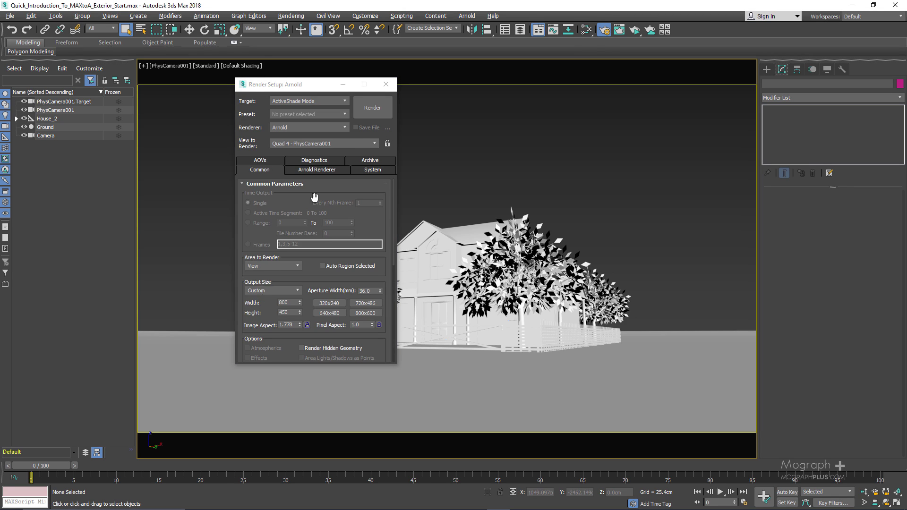
{"action": "left_click", "coordinate": [367, 109]}
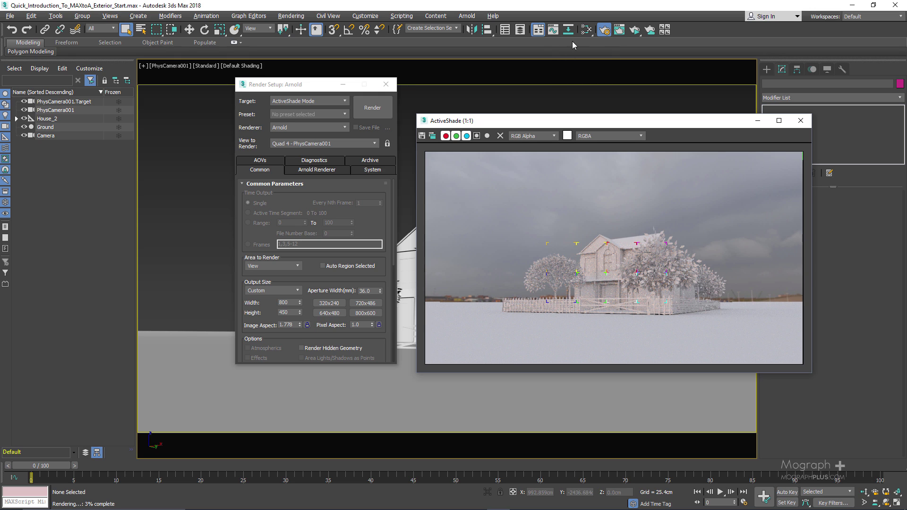
Open the material editor, show the Sunset_Bob_Groothuis.hdr bitmap's parameters, and place the editor beside the ActiveShade render
{"action": "left_click", "coordinate": [586, 29]}
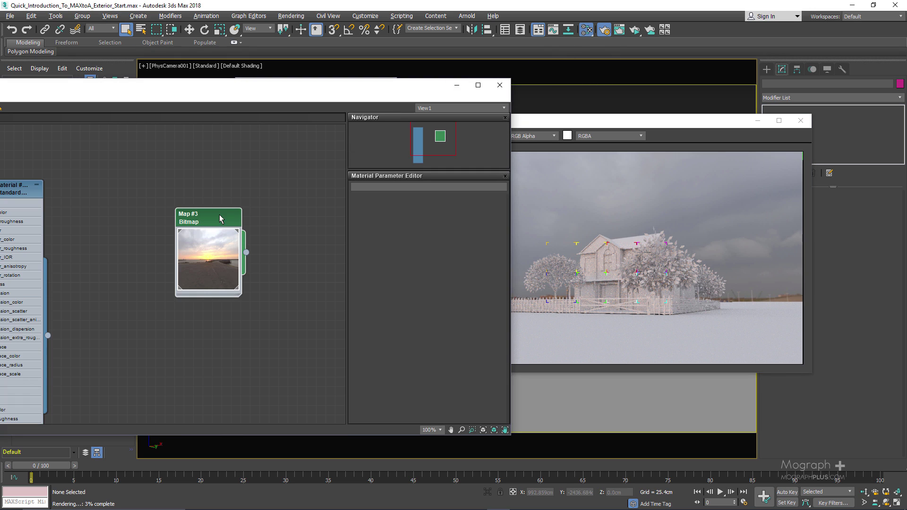
{"action": "double_click", "coordinate": [216, 230]}
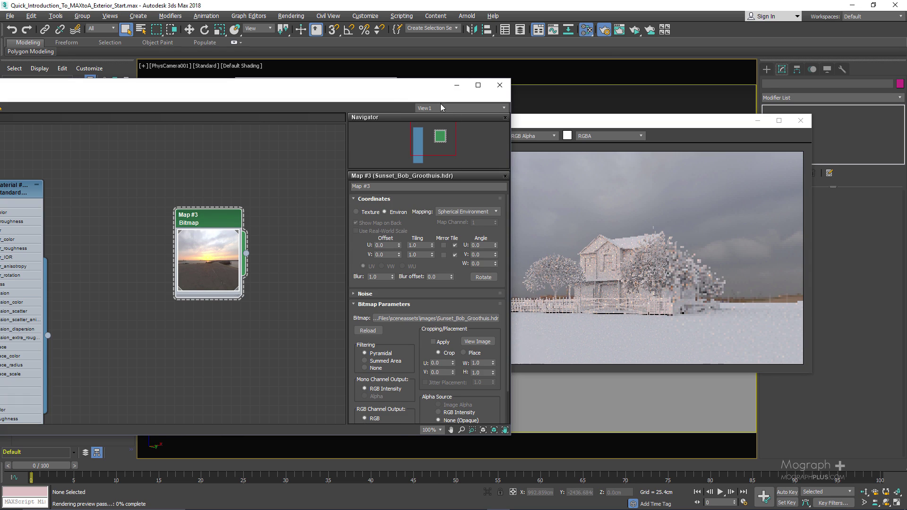
{"action": "left_click_drag", "start_coordinate": [386, 94], "coordinate": [291, 93]}
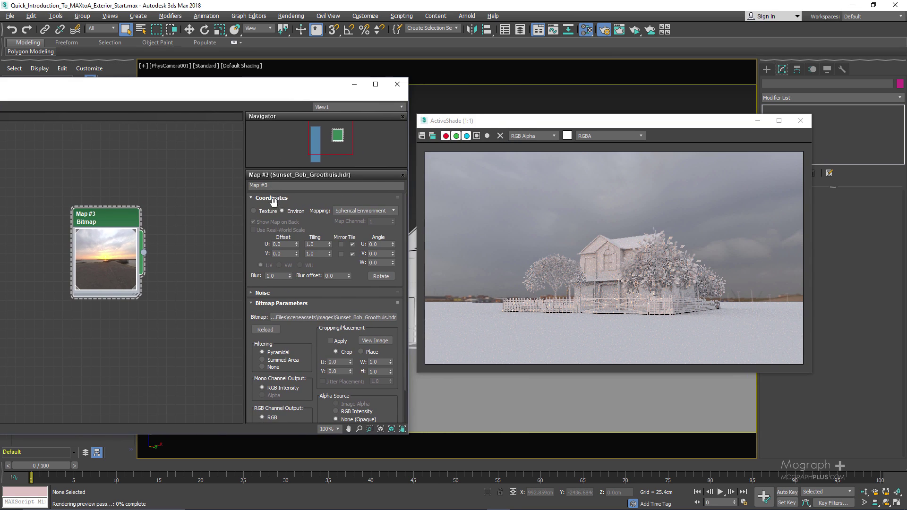
Try a U offset of 0.6 on the environment bitmap and return it to 0
{"action": "left_click", "coordinate": [289, 244]}
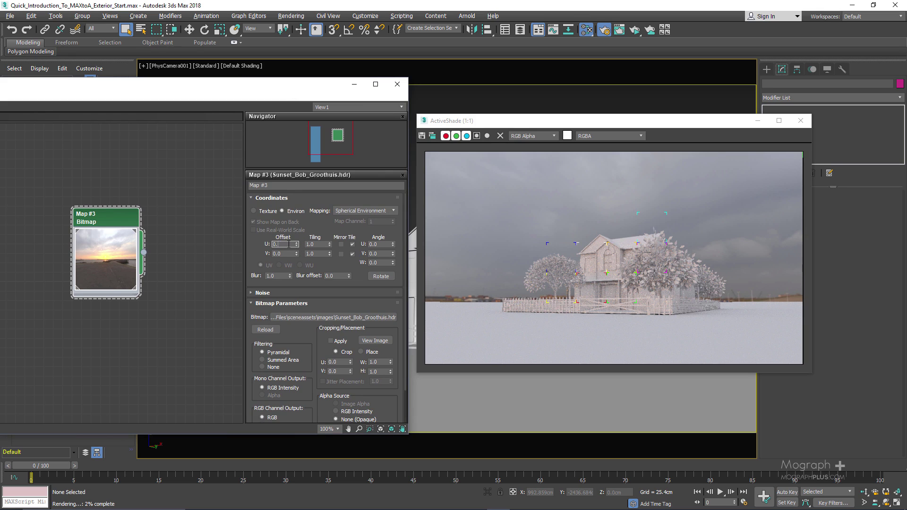
{"action": "type", "text": "0.6"}
{"action": "key", "text": "Return"}
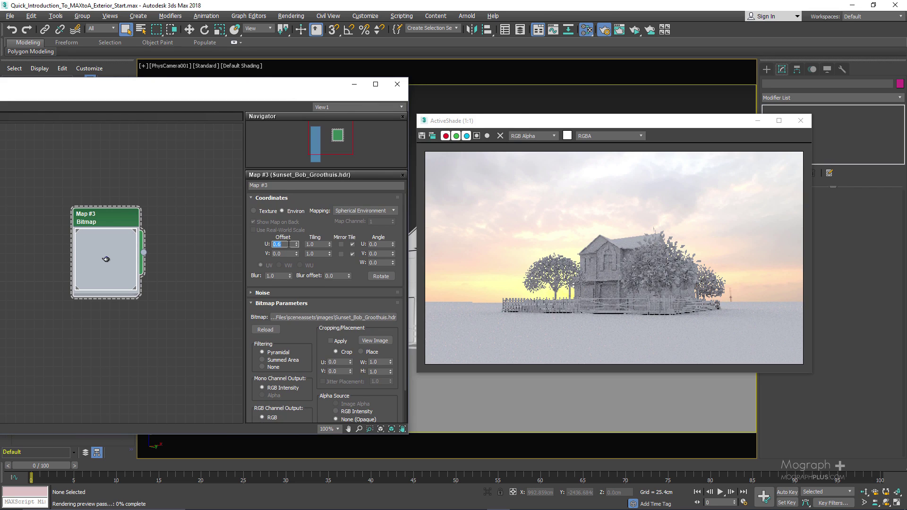
{"action": "type", "text": "0"}
{"action": "key", "text": "Return"}
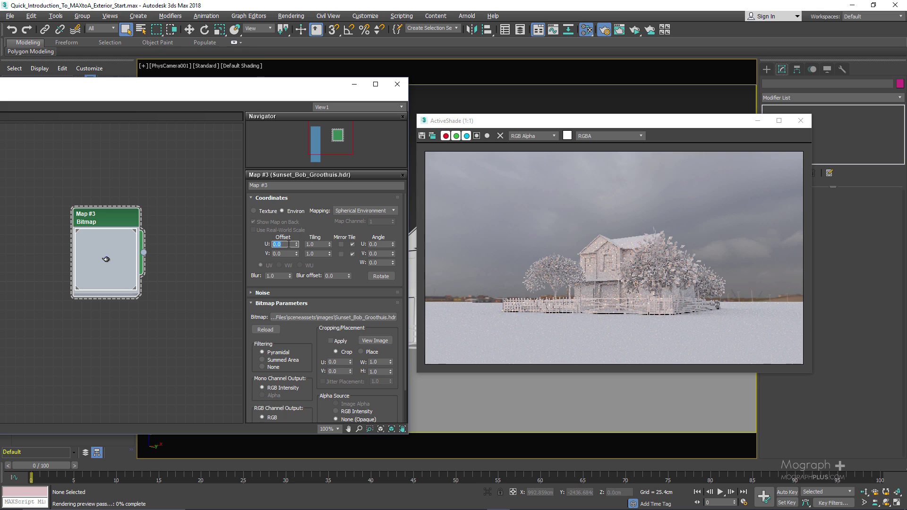
Examine the environment, background and atmosphere settings in the Arnold render setup
{"action": "left_click_drag", "start_coordinate": [664, 126], "coordinate": [647, 126]}
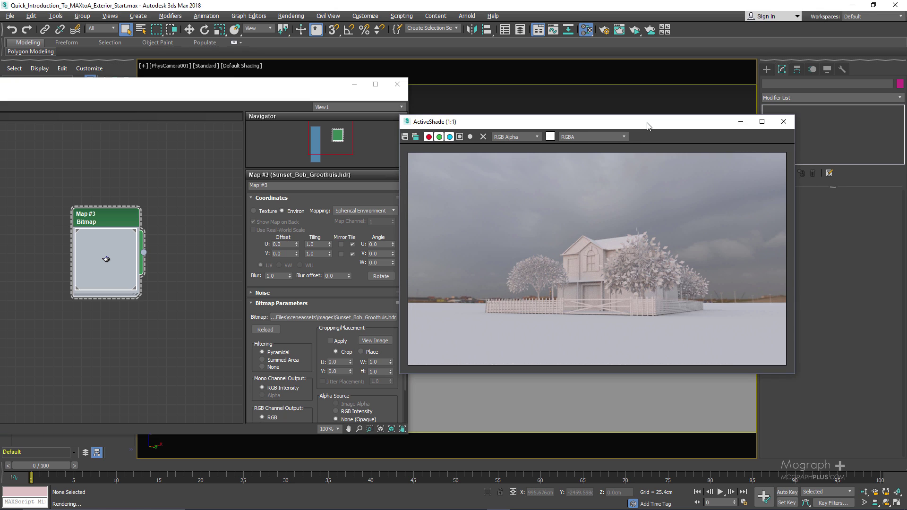
{"action": "left_click", "coordinate": [604, 30]}
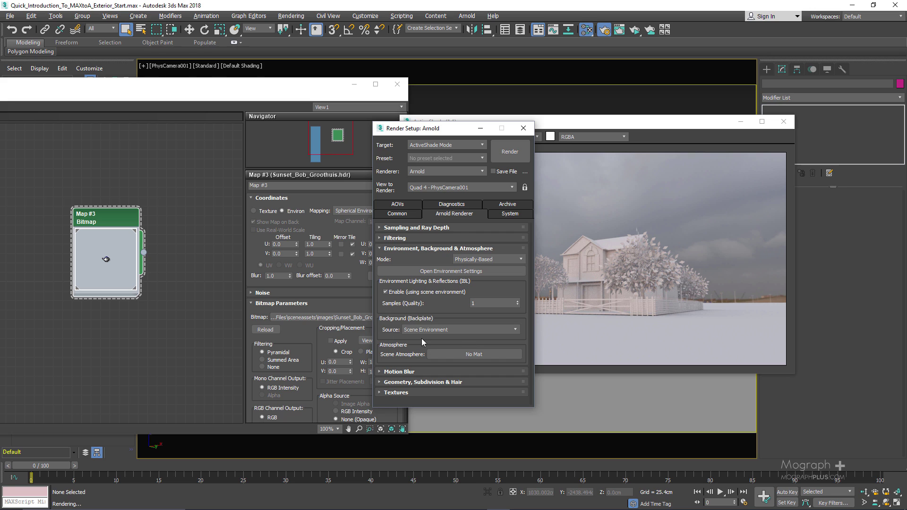
{"action": "left_click_drag", "start_coordinate": [457, 132], "coordinate": [358, 133]}
{"action": "left_click", "coordinate": [425, 129]}
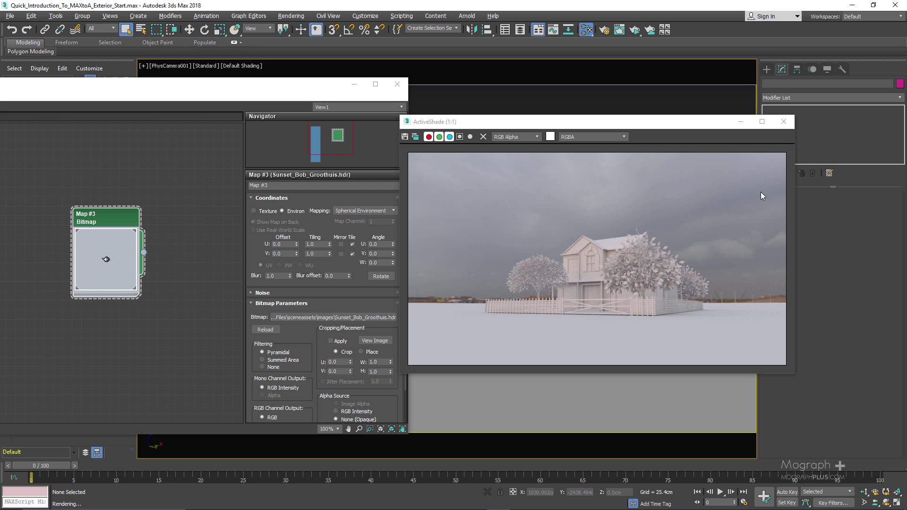
Start an Arnold Light with the Skydome type and Texture as its color source, and look through its parameters
{"action": "left_click_drag", "start_coordinate": [640, 125], "coordinate": [522, 129]}
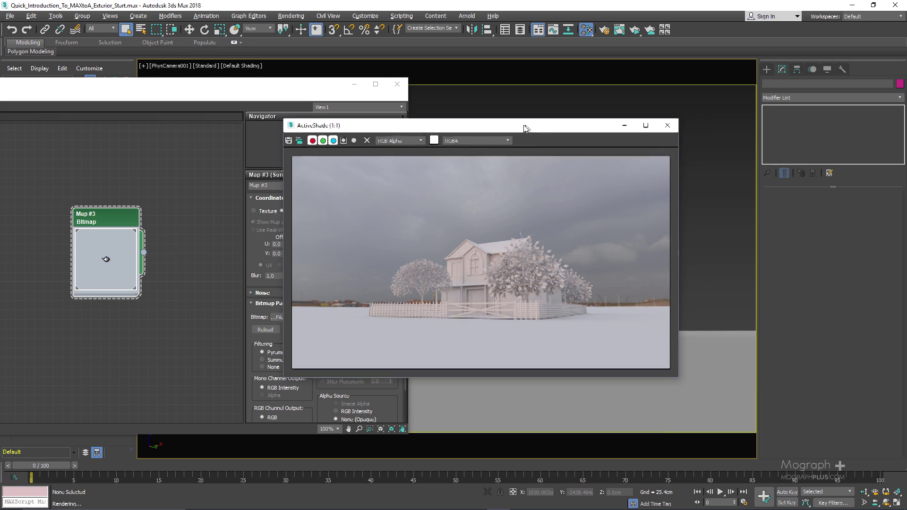
{"action": "left_click", "coordinate": [767, 70]}
{"action": "left_click", "coordinate": [789, 83]}
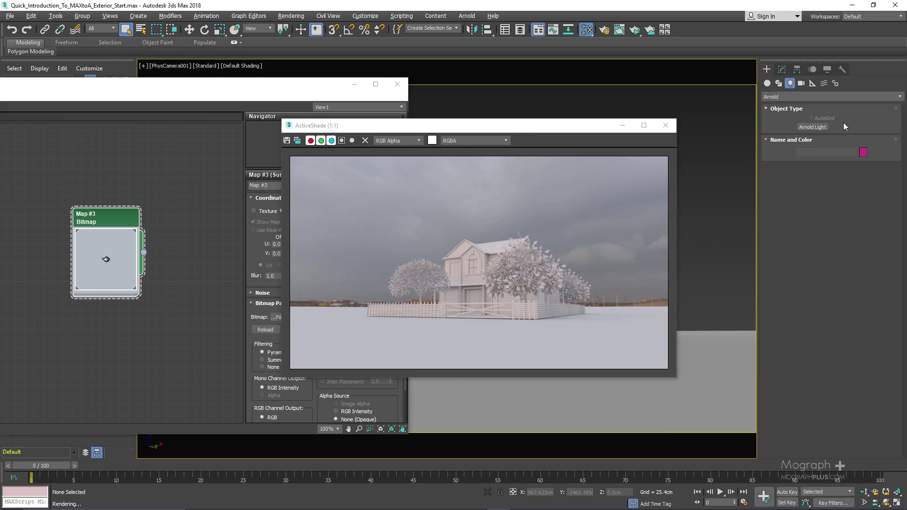
{"action": "left_click", "coordinate": [811, 127]}
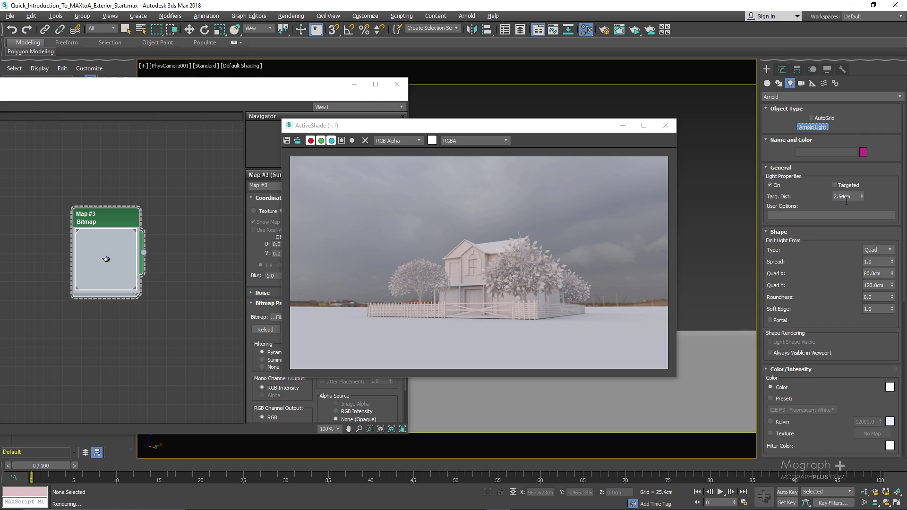
{"action": "left_click", "coordinate": [878, 249]}
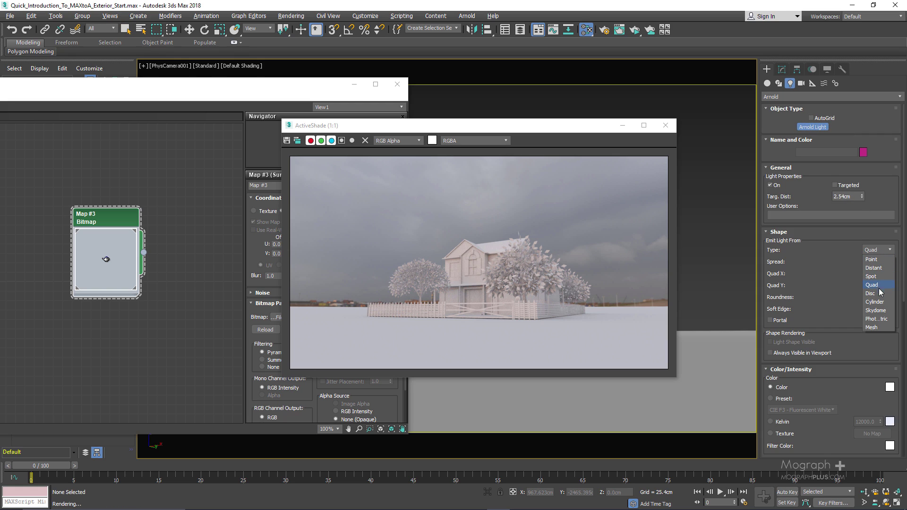
{"action": "left_click", "coordinate": [876, 311]}
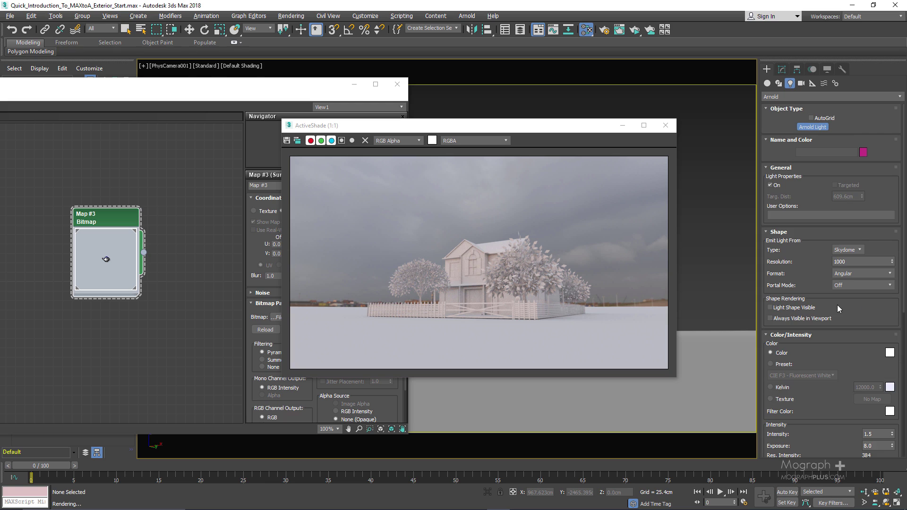
{"action": "left_click", "coordinate": [780, 400]}
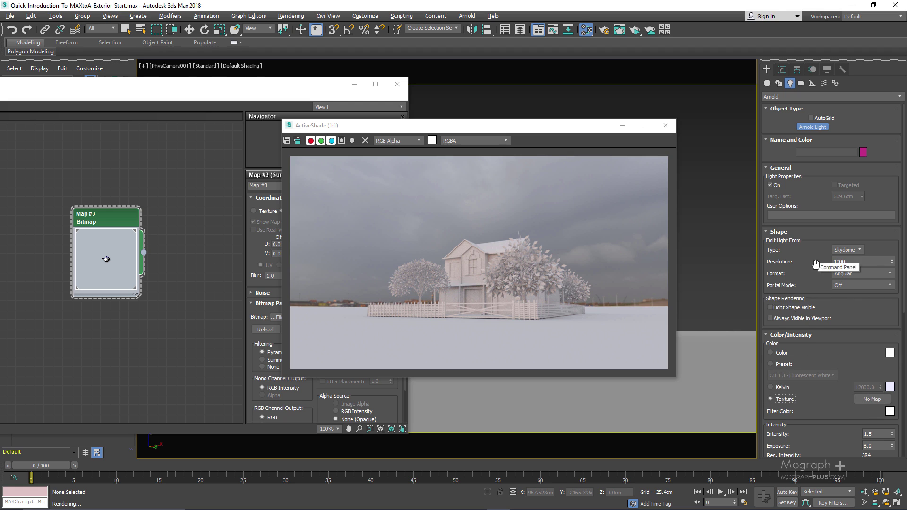
{"action": "scroll", "coordinate": [807, 250], "scroll_direction": "down", "scroll_amount": 2}
{"action": "left_click_drag", "start_coordinate": [807, 242], "coordinate": [826, 250]}
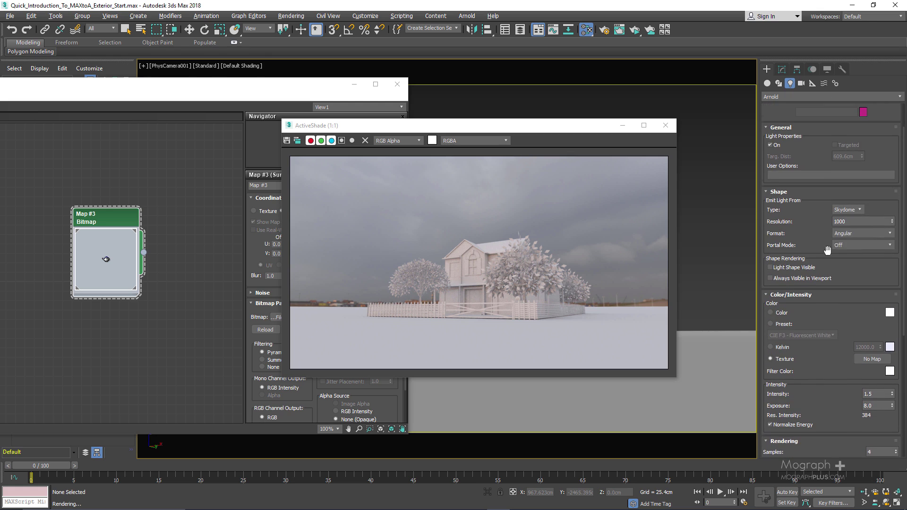
{"action": "left_click_drag", "start_coordinate": [825, 363], "coordinate": [803, 410]}
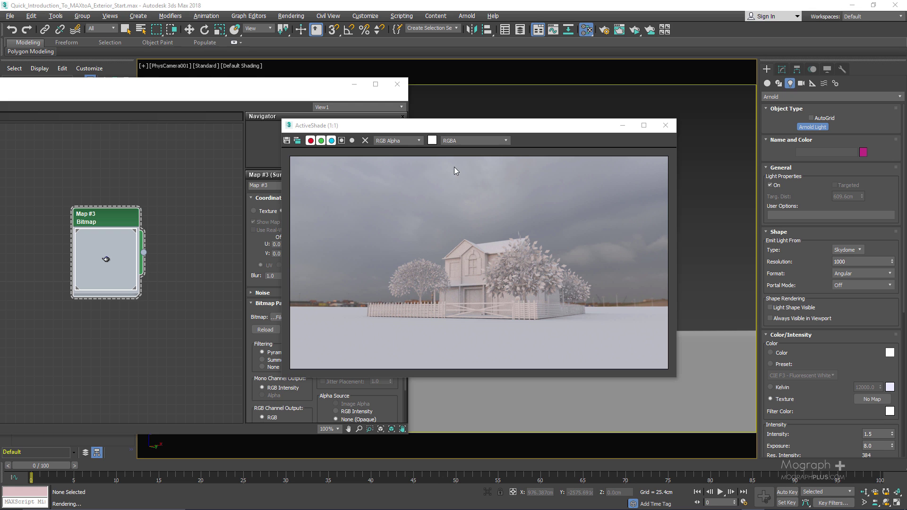
Add an Arnold Color Correct map to the node view and connect the Sunset bitmap to its input
{"action": "left_click_drag", "start_coordinate": [393, 127], "coordinate": [524, 131]}
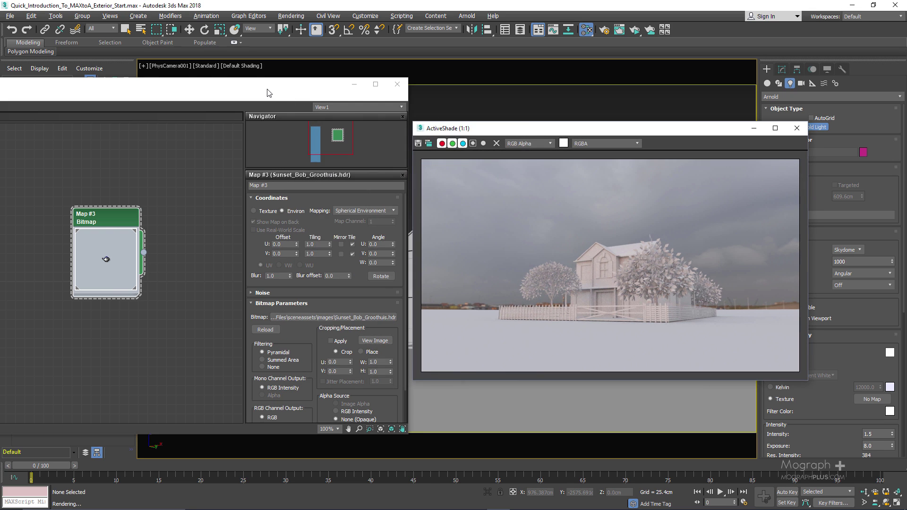
{"action": "left_click_drag", "start_coordinate": [268, 90], "coordinate": [450, 90]}
{"action": "left_click_drag", "start_coordinate": [277, 220], "coordinate": [210, 211]}
{"action": "right_click", "coordinate": [334, 185]}
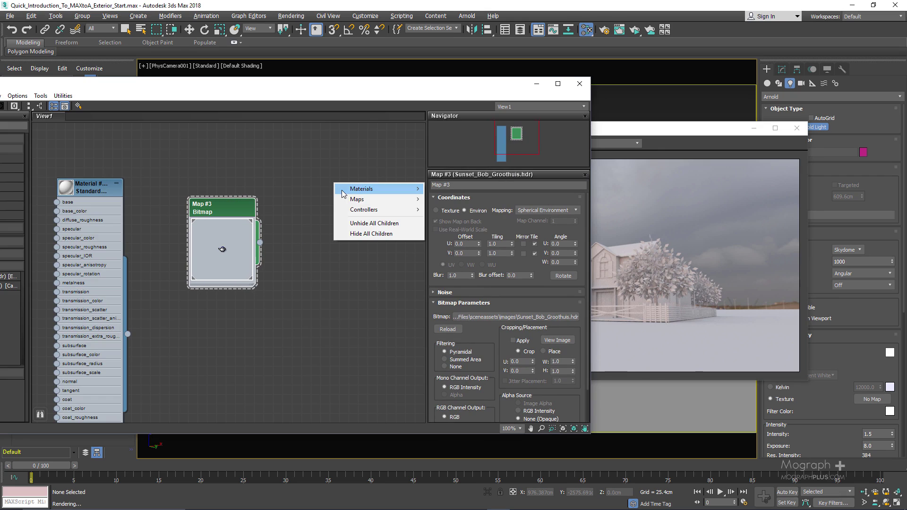
{"action": "mouse_move", "coordinate": [359, 199]}
{"action": "mouse_move", "coordinate": [464, 213]}
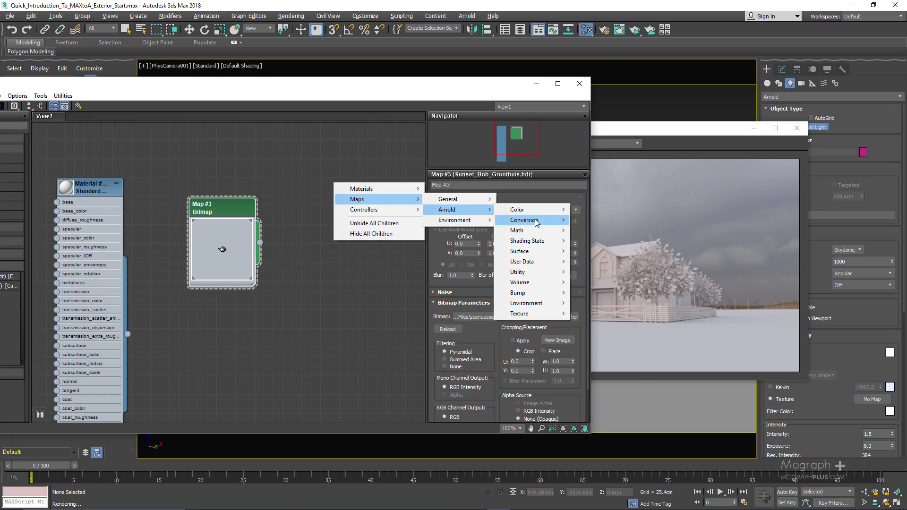
{"action": "mouse_move", "coordinate": [541, 210]}
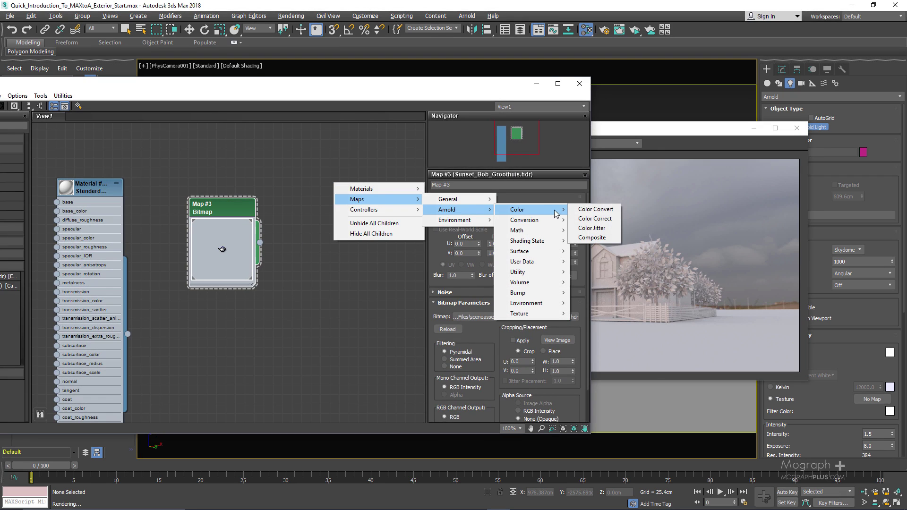
{"action": "left_click", "coordinate": [594, 218]}
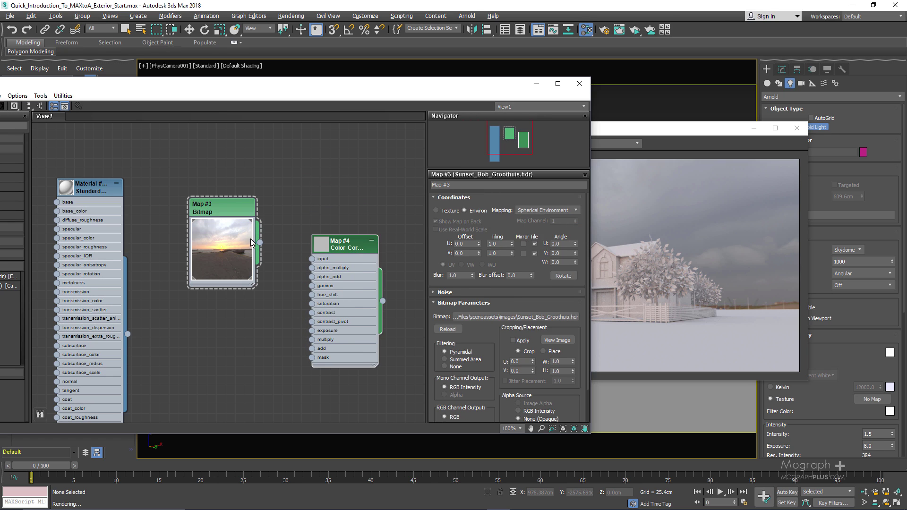
{"action": "left_click_drag", "start_coordinate": [259, 242], "coordinate": [309, 261]}
Assign the Color Correct node as the scene's environment map and close the environment settings
{"action": "left_click_drag", "start_coordinate": [446, 87], "coordinate": [311, 90]}
{"action": "key", "text": "8"}
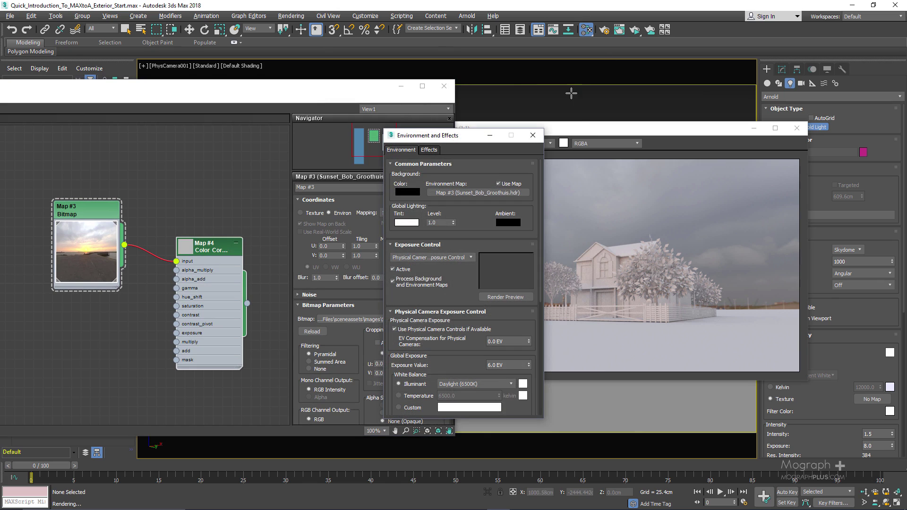
{"action": "left_click_drag", "start_coordinate": [441, 137], "coordinate": [544, 140]}
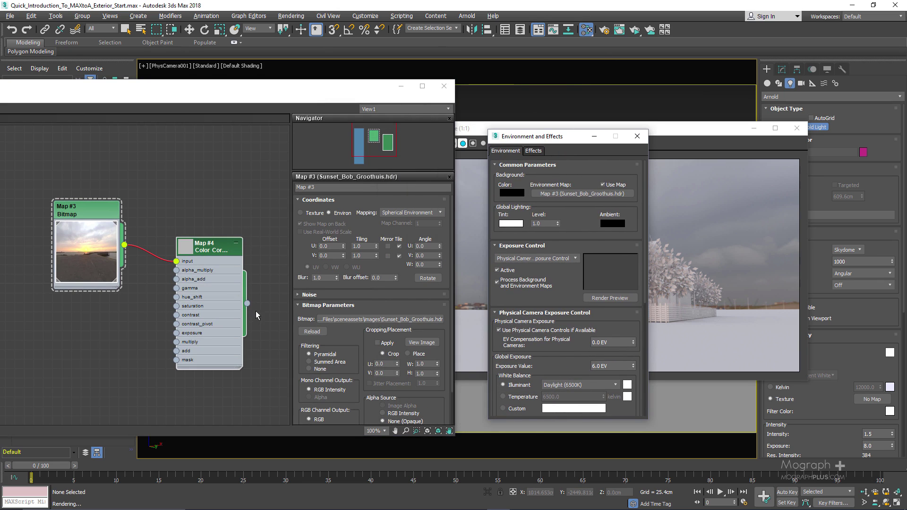
{"action": "left_click_drag", "start_coordinate": [247, 303], "coordinate": [582, 194]}
{"action": "left_click", "coordinate": [542, 302]}
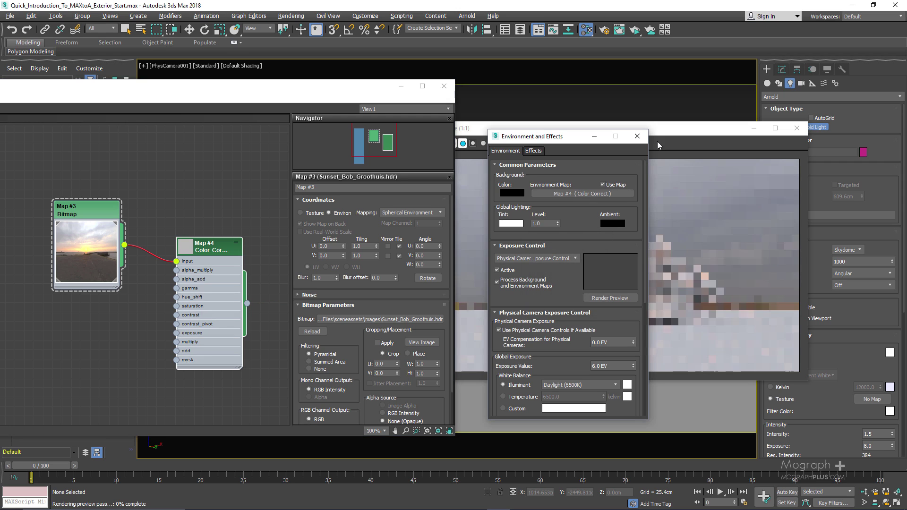
{"action": "left_click", "coordinate": [637, 136]}
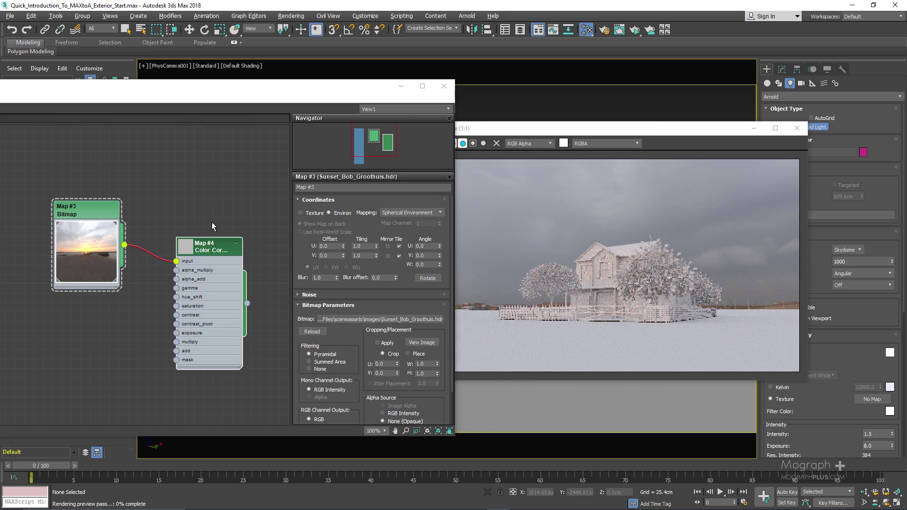
Try a hue shift of 0.3 on the Color Correct map and return it to 0
{"action": "double_click", "coordinate": [213, 254]}
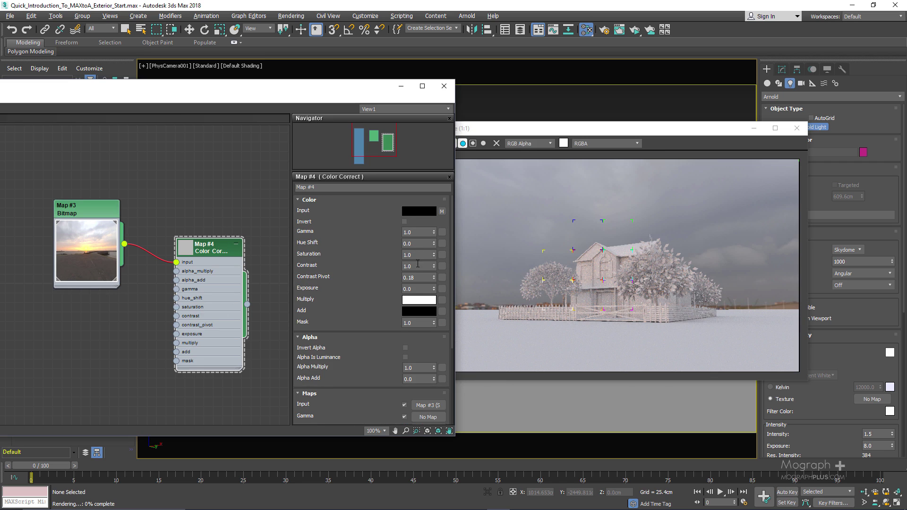
{"action": "left_click", "coordinate": [417, 246]}
{"action": "key", "text": "Return"}
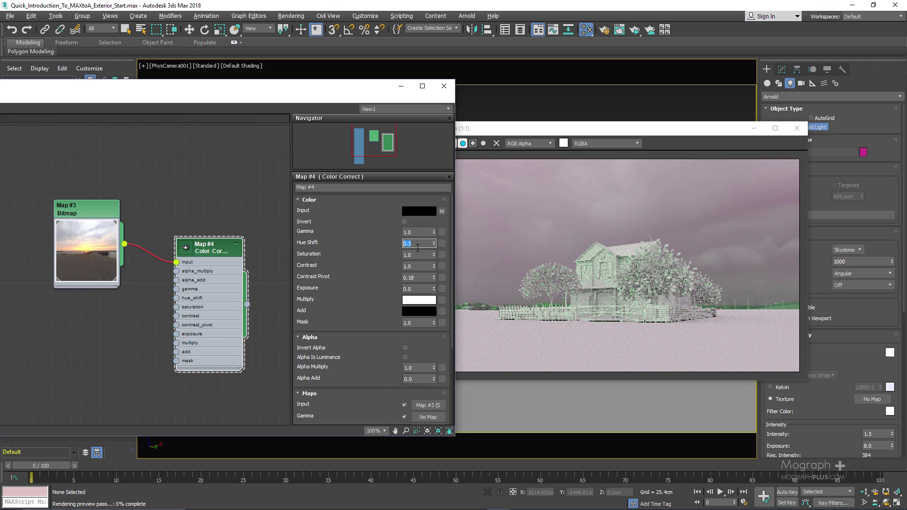
{"action": "type", "text": "0"}
{"action": "key", "text": "Return"}
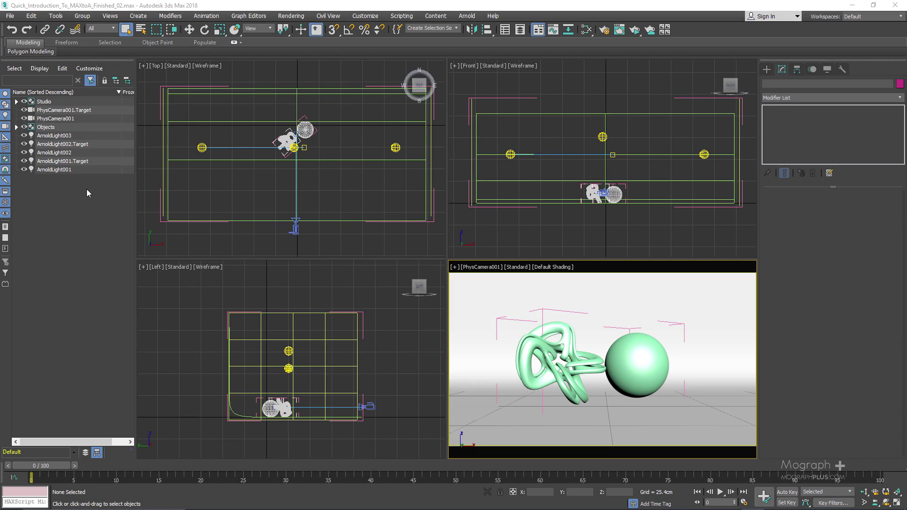
Turn off ArnoldLight001 in the studio scene with the mint green objects
{"action": "left_click", "coordinate": [83, 170]}
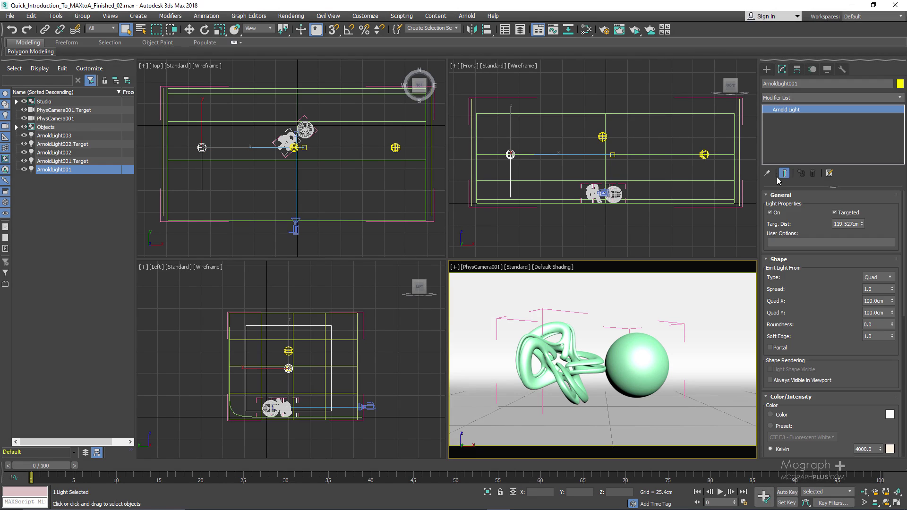
{"action": "left_click", "coordinate": [777, 213]}
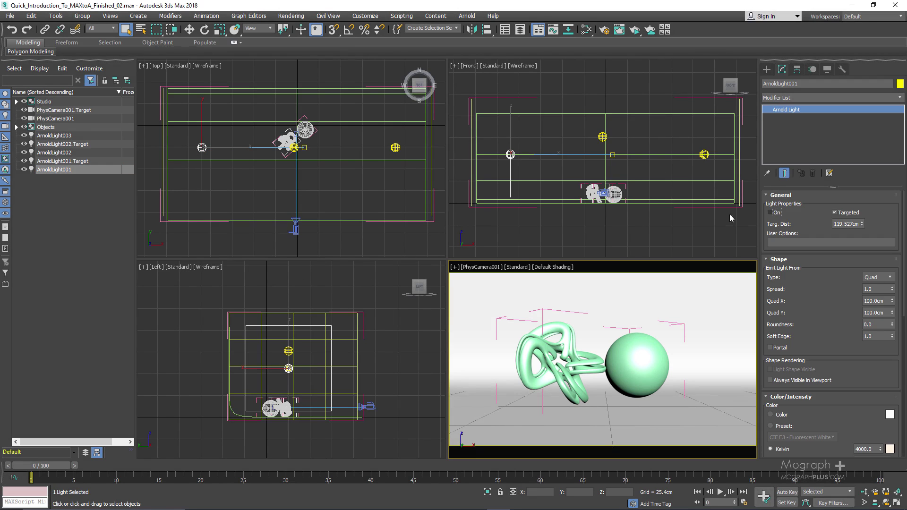
Turn off ArnoldLight002 and ArnoldLight003 in the studio scene and clear the selection
{"action": "left_click", "coordinate": [69, 153]}
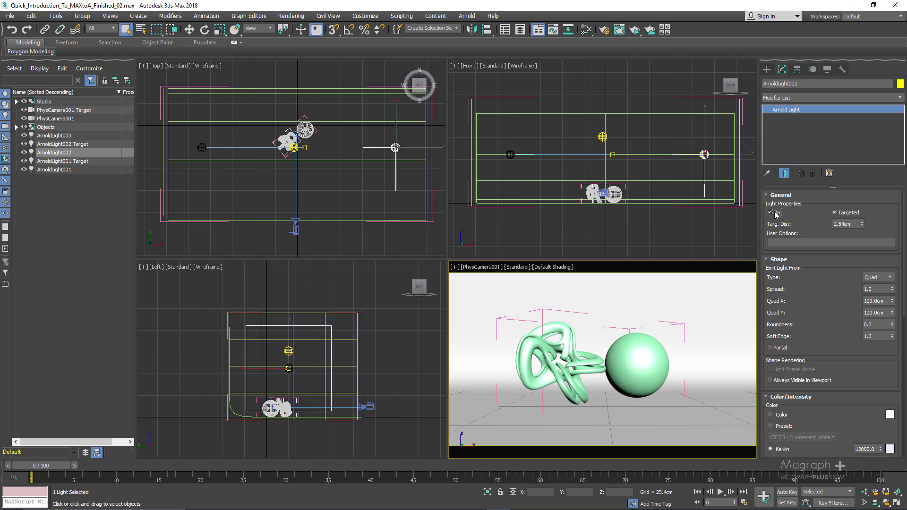
{"action": "left_click", "coordinate": [76, 136]}
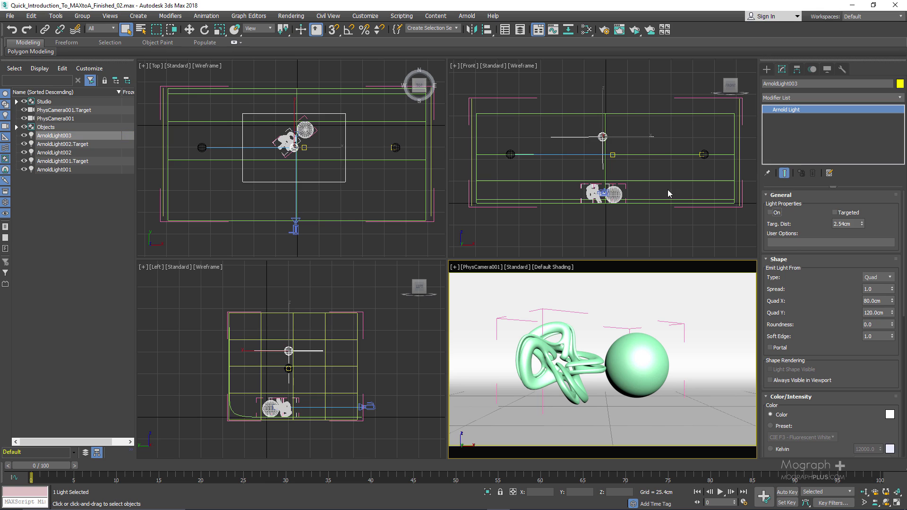
{"action": "left_click", "coordinate": [208, 380]}
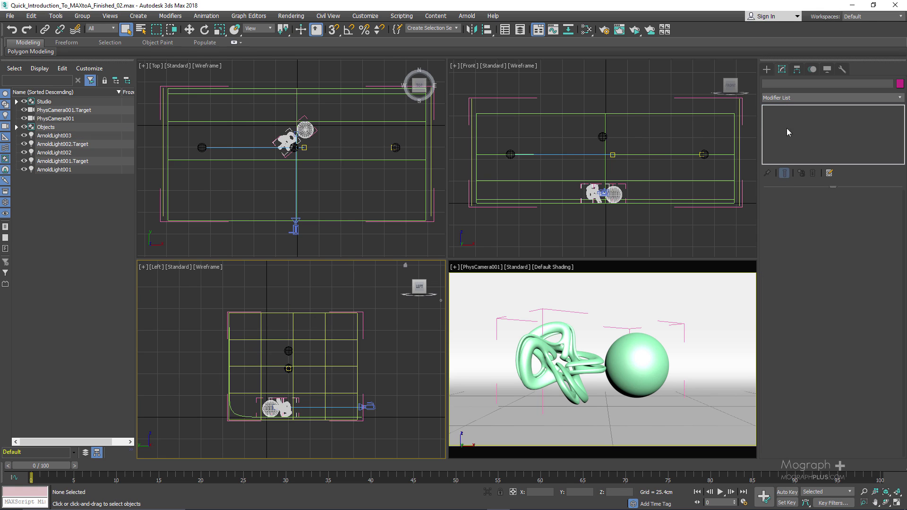
Create a targeted Arnold light of type Spot in the Front view, near the ceiling above the mint green objects
{"action": "left_click", "coordinate": [766, 69]}
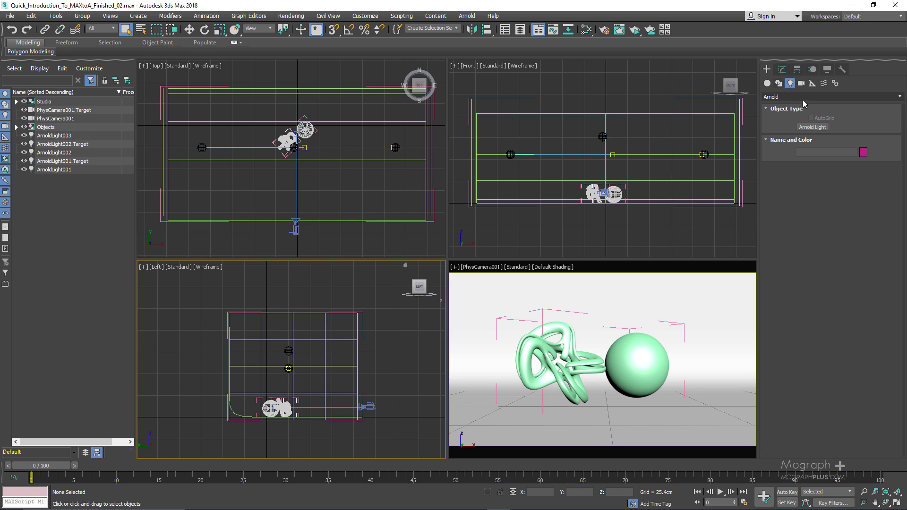
{"action": "left_click", "coordinate": [811, 127]}
{"action": "left_click", "coordinate": [878, 249]}
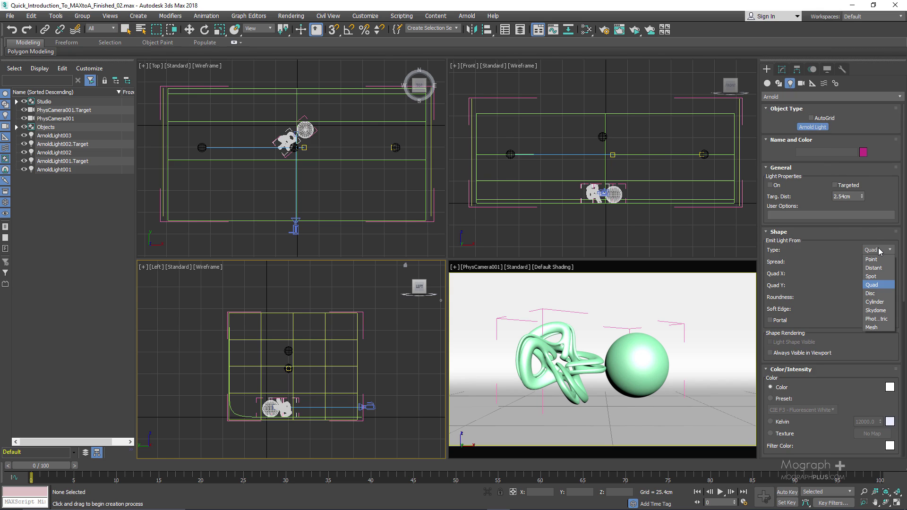
{"action": "left_click", "coordinate": [871, 276]}
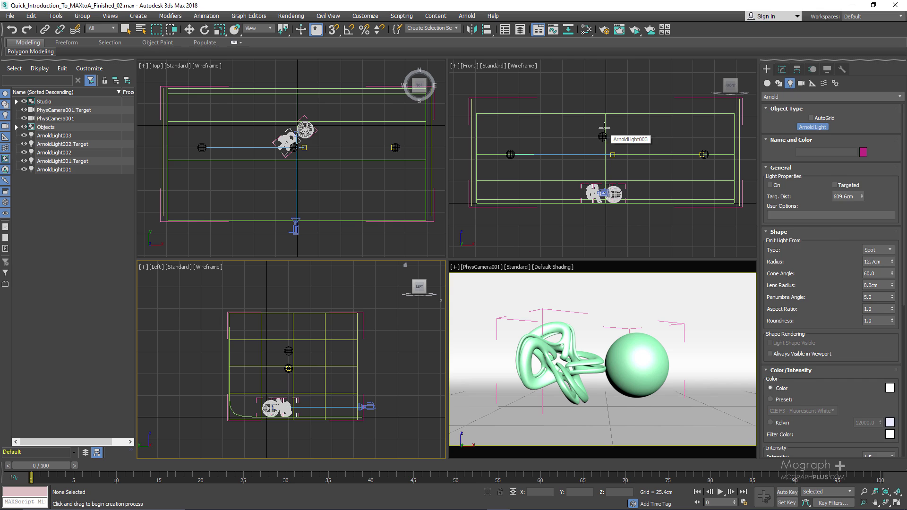
{"action": "mouse_move", "coordinate": [605, 115]}
{"action": "left_mouse_down"}
{"action": "mouse_move", "coordinate": [606, 208]}
{"action": "mouse_move", "coordinate": [605, 116]}
{"action": "left_mouse_up"}
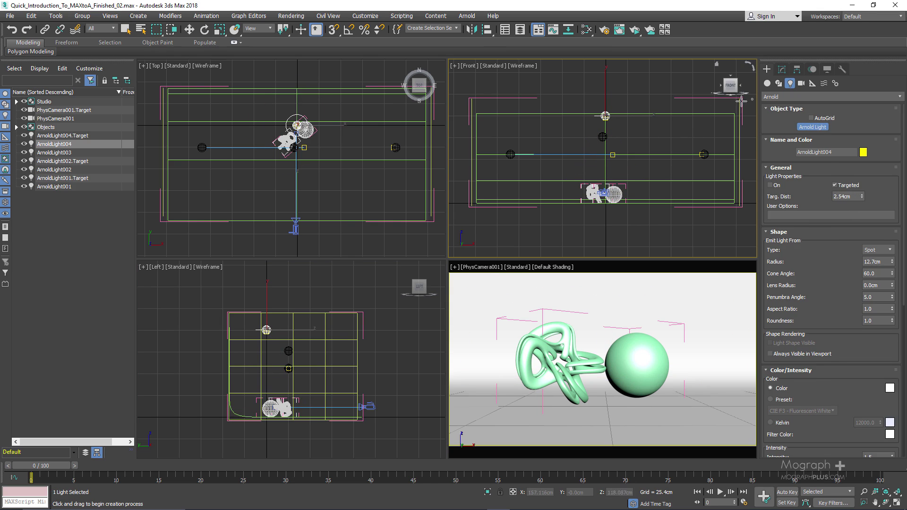
{"action": "left_click", "coordinate": [782, 70]}
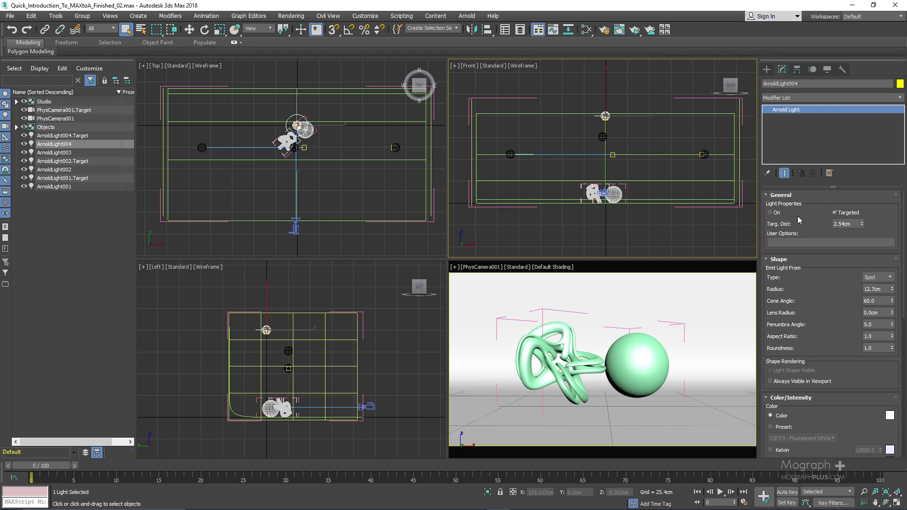
Move the new spot light's target straight down towards the objects, about 96 cm below the light
{"action": "left_click", "coordinate": [76, 135]}
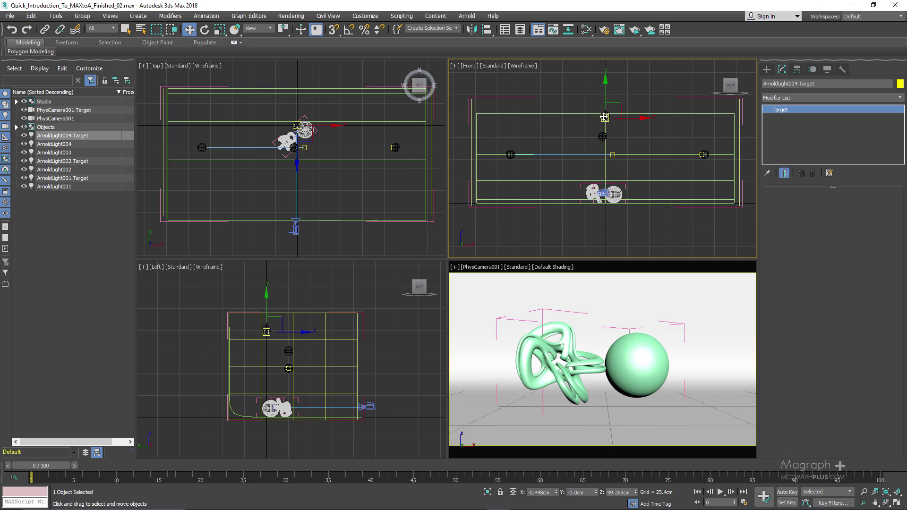
{"action": "key", "text": "w"}
{"action": "left_click_drag", "start_coordinate": [606, 100], "coordinate": [610, 175]}
Set the cone angle of ArnoldLight004 to 45
{"action": "left_click", "coordinate": [64, 144]}
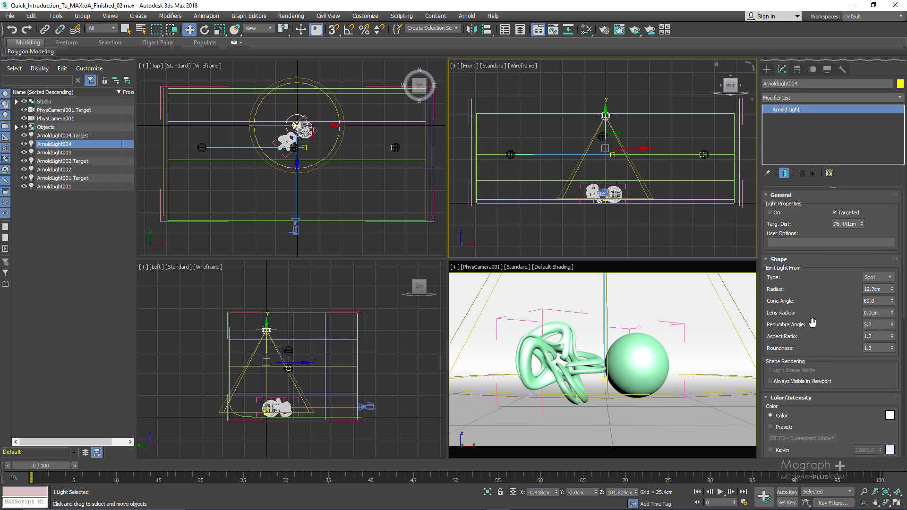
{"action": "double_click", "coordinate": [869, 301]}
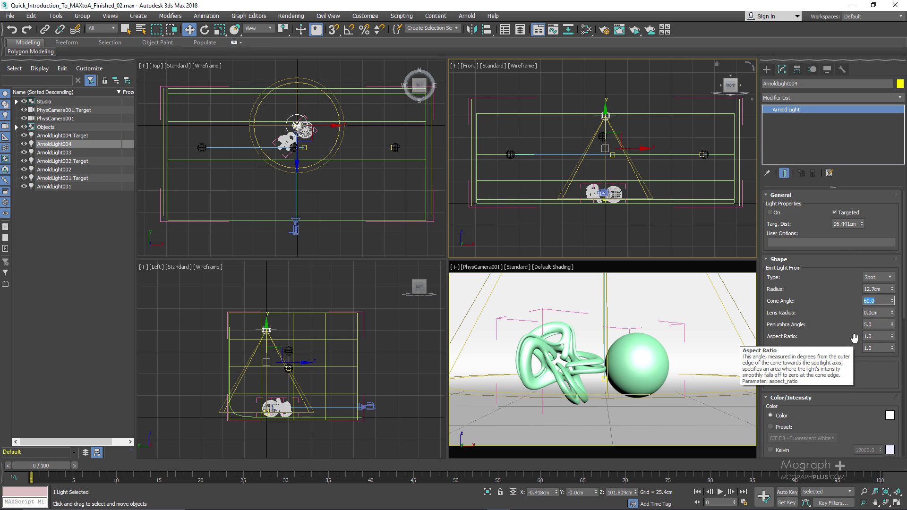
{"action": "type", "text": "45"}
{"action": "key", "text": "Return"}
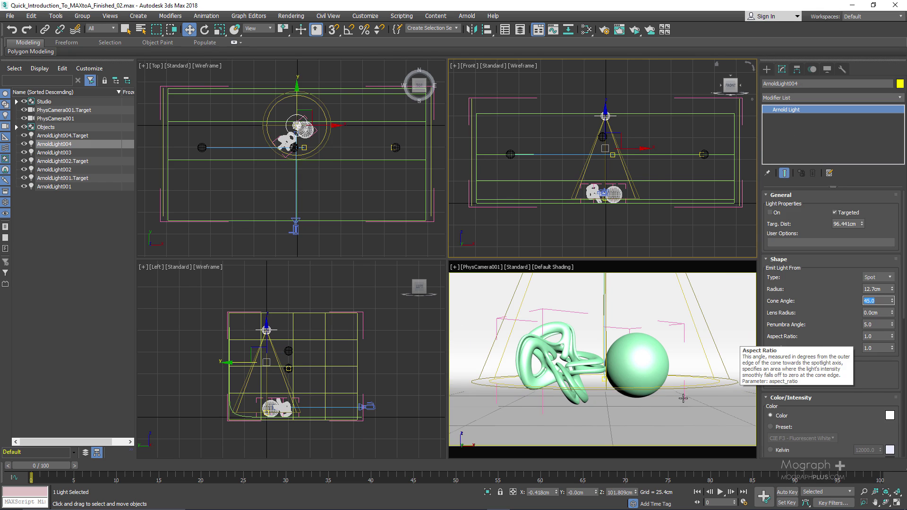
Maximize the PhysCamera001 view, then orbit and dolly the camera to look down on the objects from a higher, more distant angle
{"action": "right_click", "coordinate": [547, 314]}
{"action": "key", "text": "alt+w"}
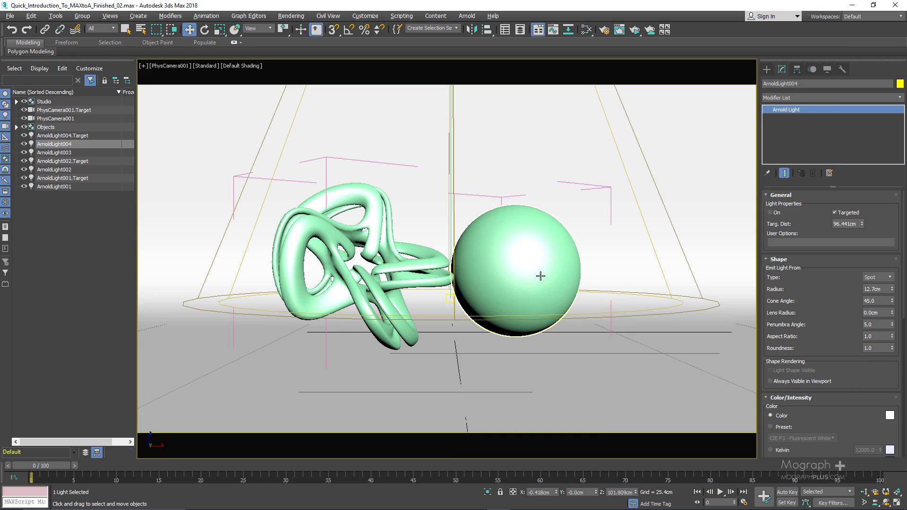
{"action": "key", "text": "ctrl+r"}
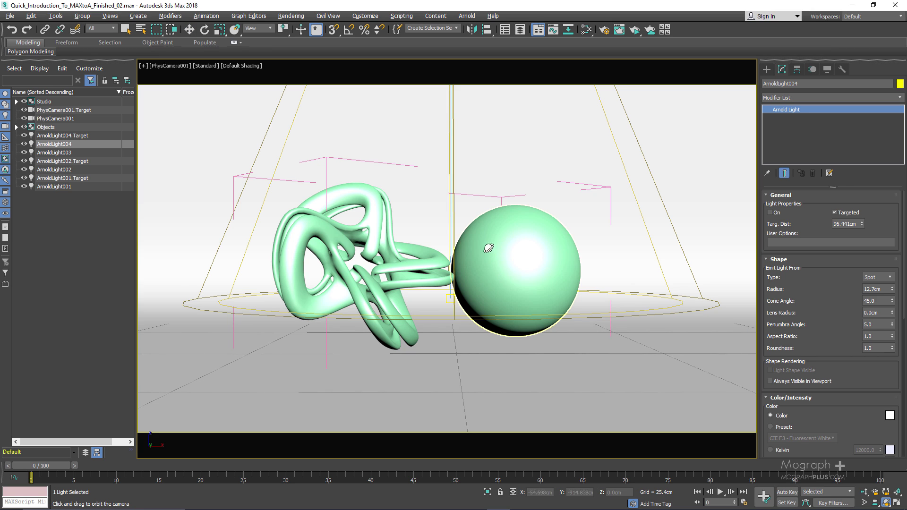
{"action": "left_click_drag", "start_coordinate": [462, 228], "coordinate": [484, 213]}
{"action": "key", "text": "alt+z"}
{"action": "middle_click_drag", "start_coordinate": [484, 213], "coordinate": [485, 222]}
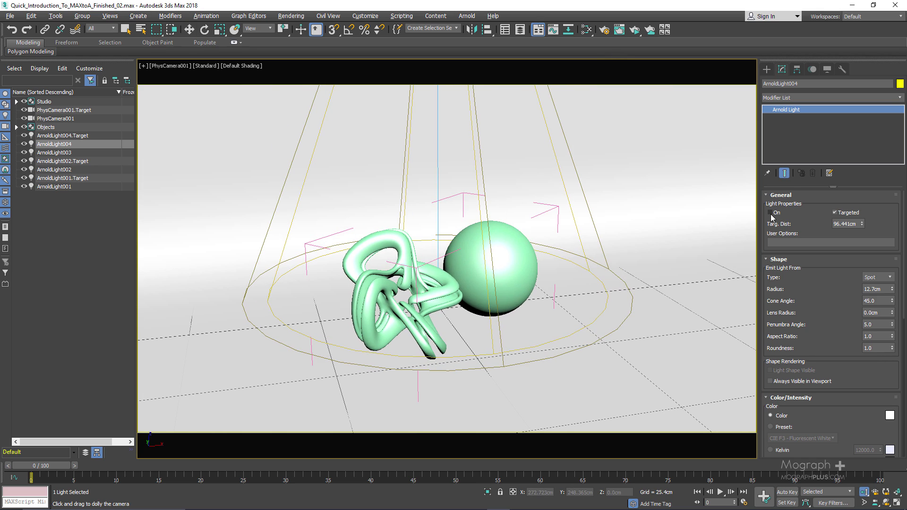
Turn on ArnoldLight004 and start an ActiveShade render of the camera view
{"action": "left_click", "coordinate": [632, 31]}
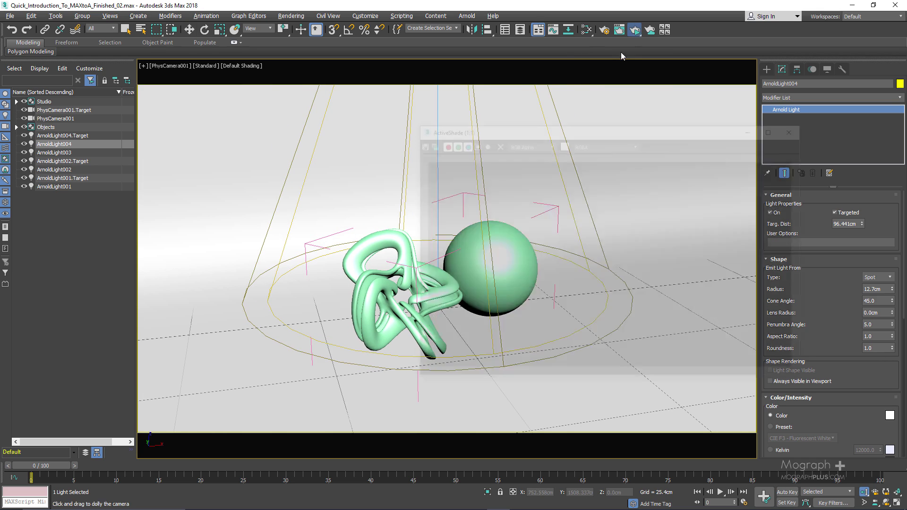
{"action": "left_click_drag", "start_coordinate": [639, 131], "coordinate": [499, 118]}
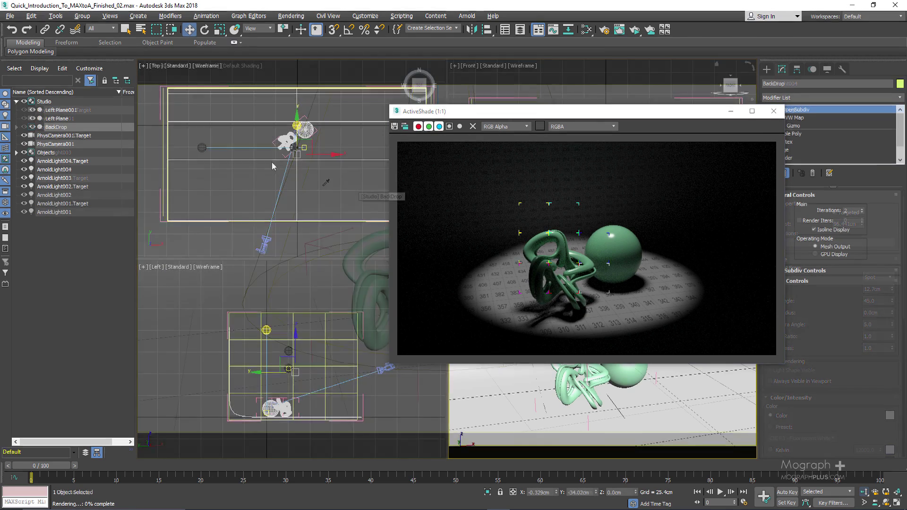
Move ArnoldLight004 along X in the Top view to about -47 cm, so the spot shines diagonally on the objects
{"action": "left_click", "coordinate": [90, 145]}
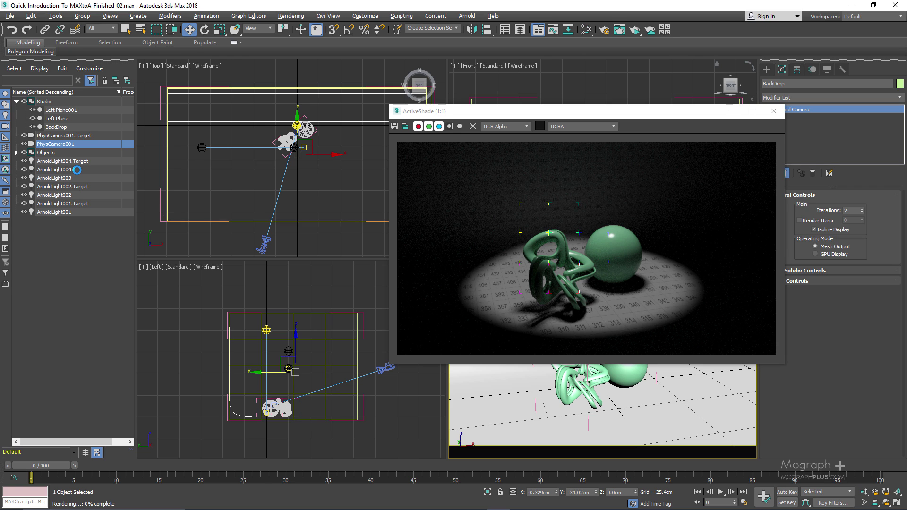
{"action": "left_click", "coordinate": [77, 170]}
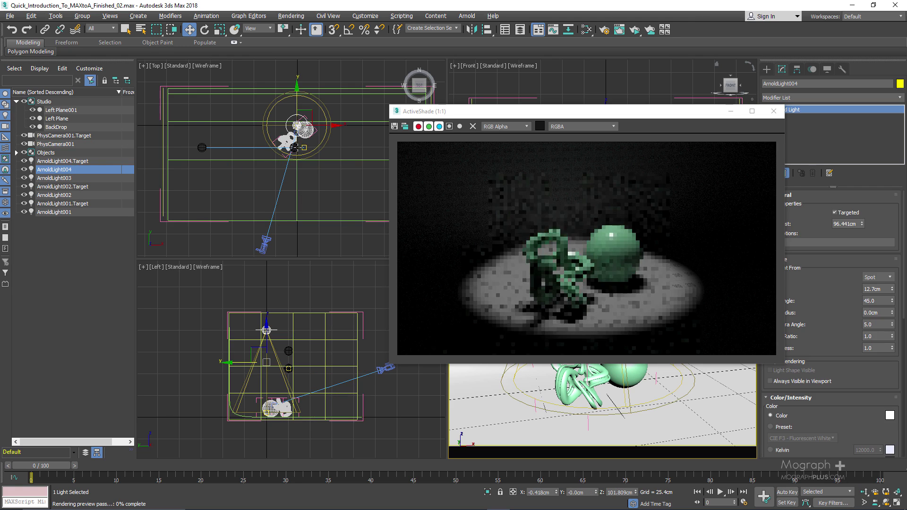
{"action": "left_click", "coordinate": [328, 126]}
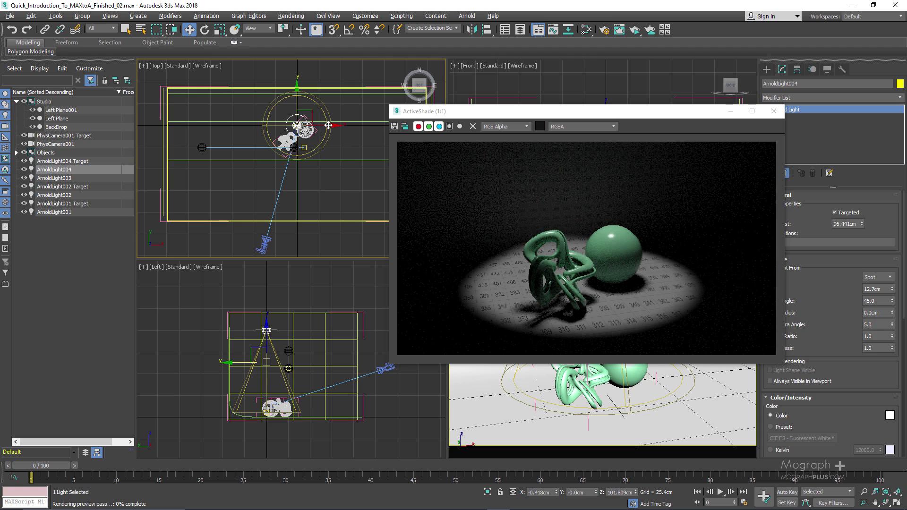
{"action": "left_click_drag", "start_coordinate": [328, 125], "coordinate": [287, 124]}
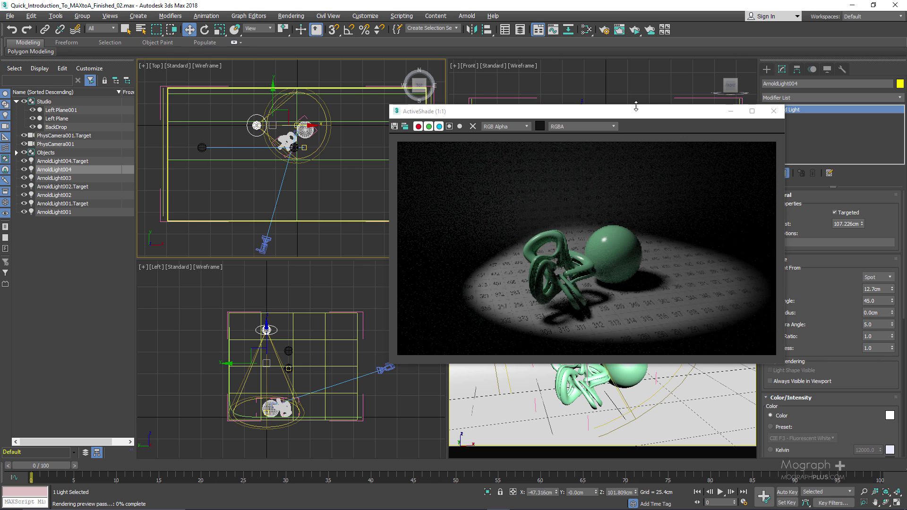
Set the exposure of ArnoldLight004 to 9.0
{"action": "left_click_drag", "start_coordinate": [637, 112], "coordinate": [523, 116]}
{"action": "scroll", "coordinate": [832, 271], "scroll_direction": "down", "scroll_amount": 5}
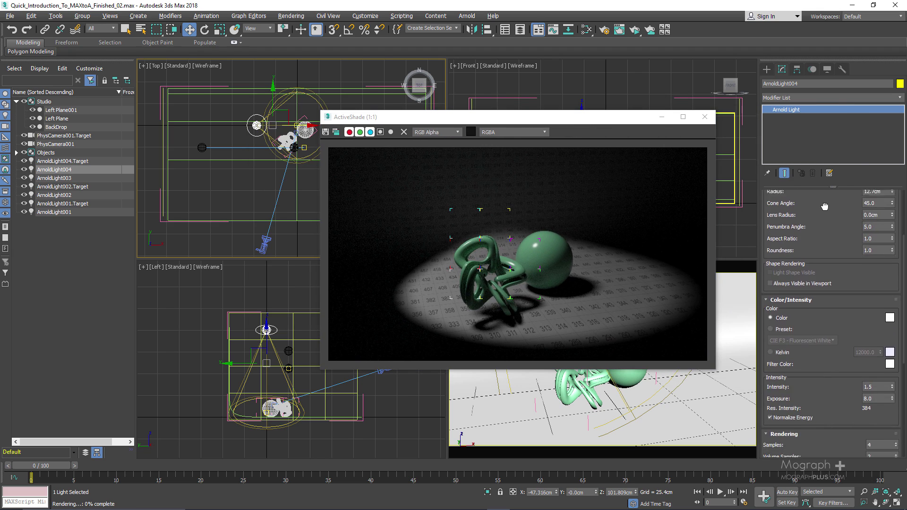
{"action": "scroll", "coordinate": [837, 351], "scroll_direction": "down", "scroll_amount": 1}
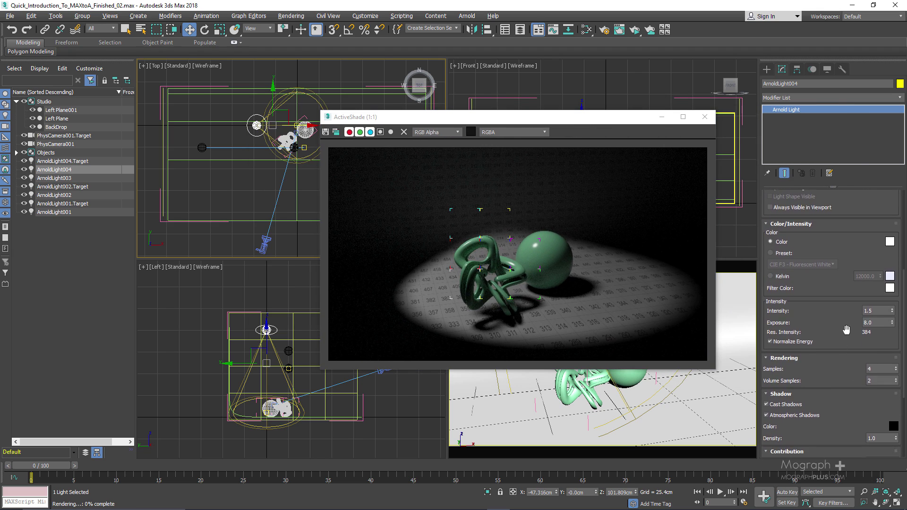
{"action": "double_click", "coordinate": [872, 324]}
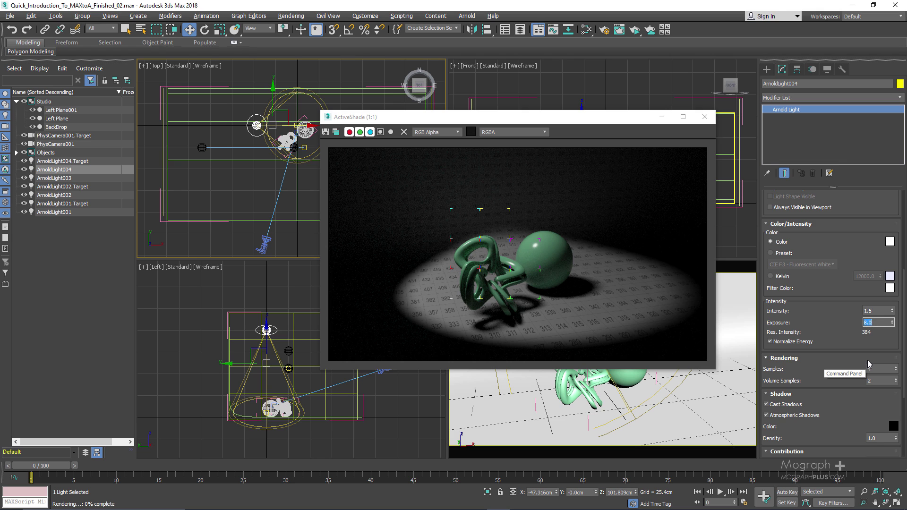
{"action": "key", "text": "Return"}
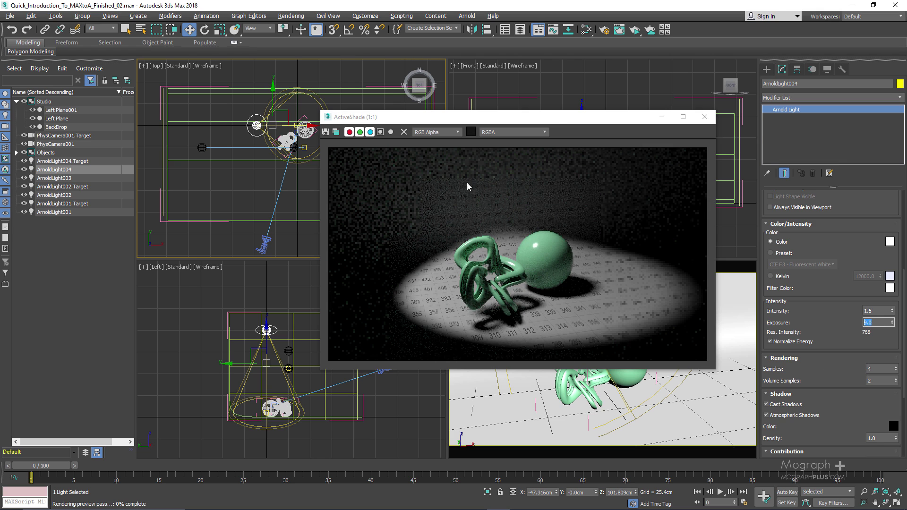
{"action": "left_click_drag", "start_coordinate": [557, 120], "coordinate": [649, 172]}
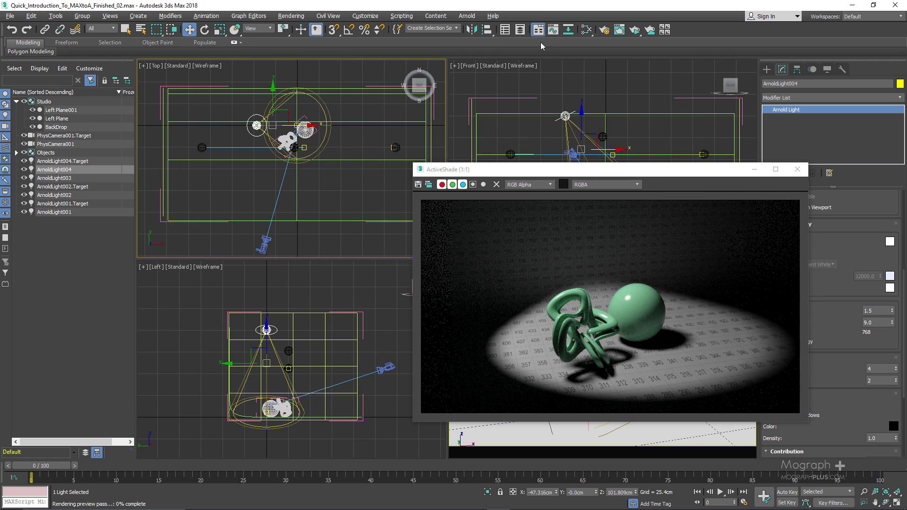
Assign an Arnold Atmosphere Volume material as the scene atmosphere in the Arnold render settings
{"action": "left_click", "coordinate": [603, 31]}
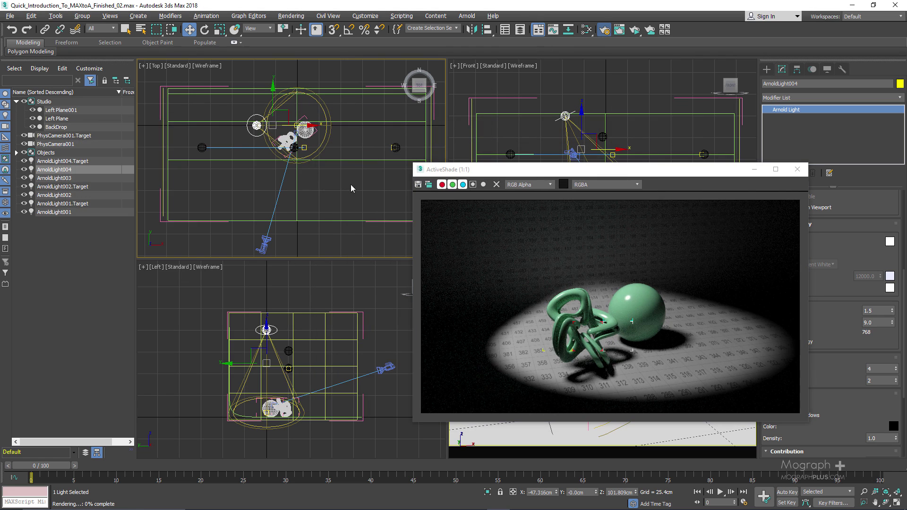
{"action": "key", "text": "F10"}
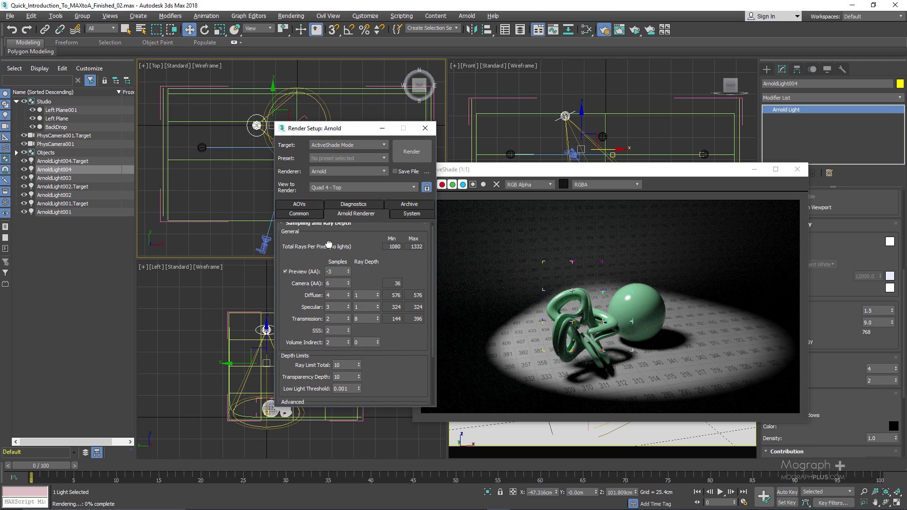
{"action": "left_click", "coordinate": [327, 228]}
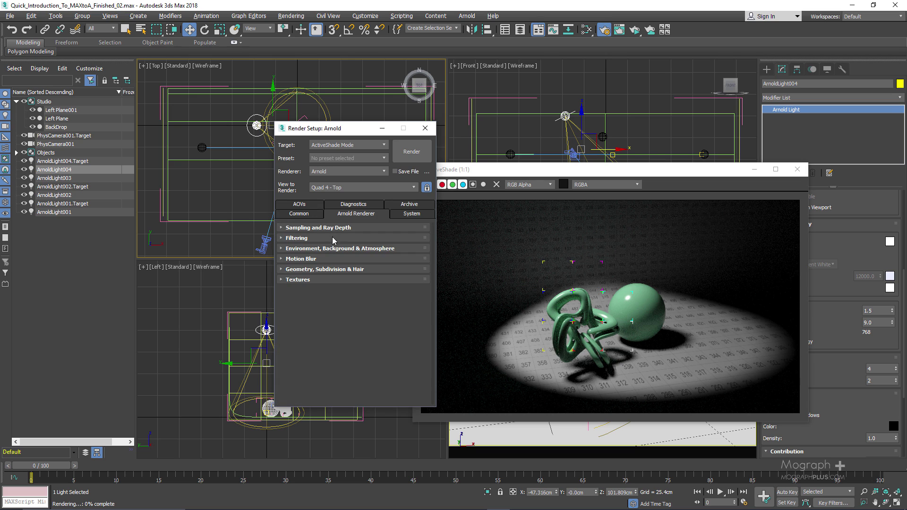
{"action": "left_click", "coordinate": [364, 249]}
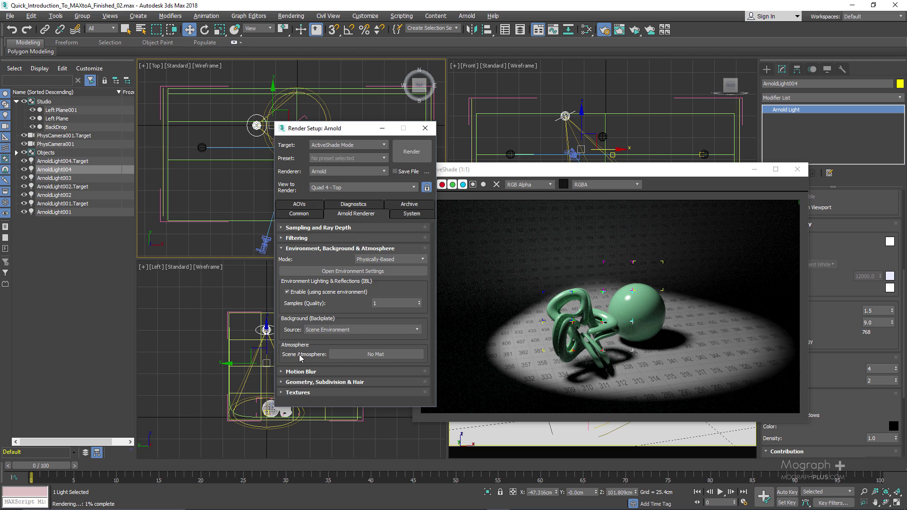
{"action": "left_click", "coordinate": [362, 358]}
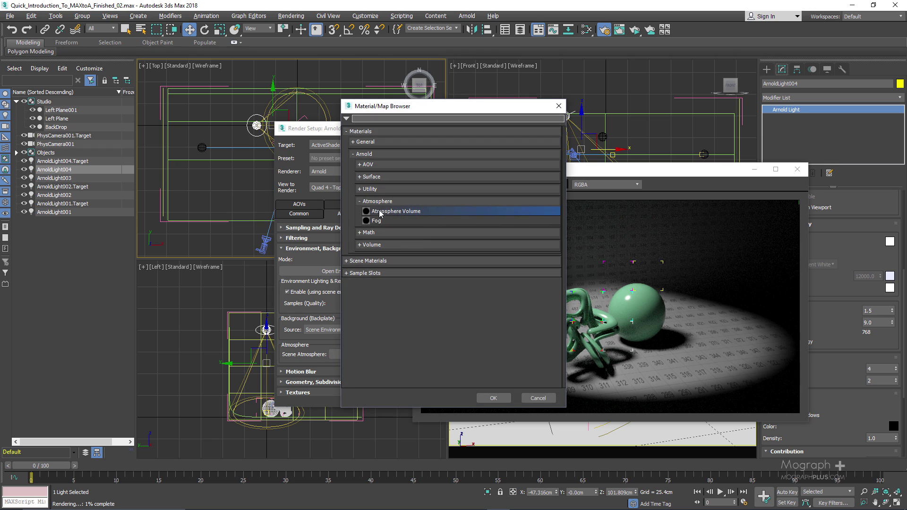
{"action": "left_click", "coordinate": [374, 156]}
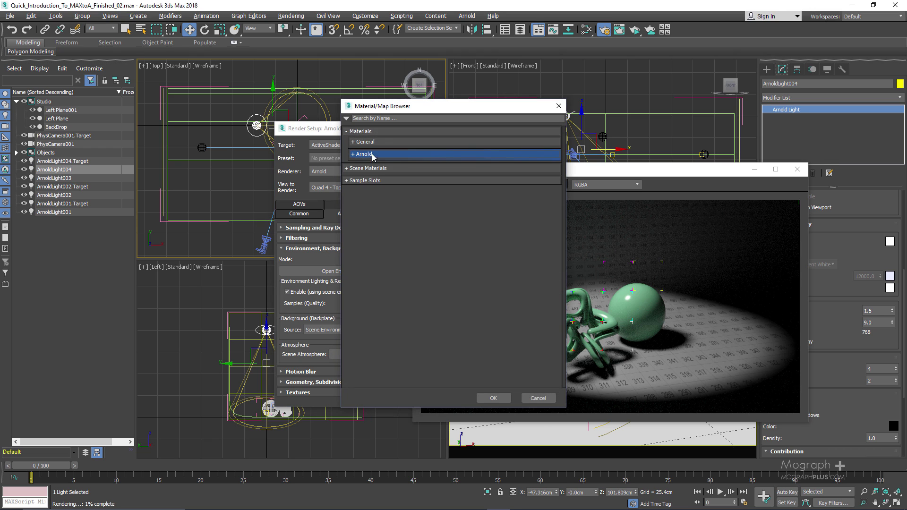
{"action": "left_click", "coordinate": [352, 156]}
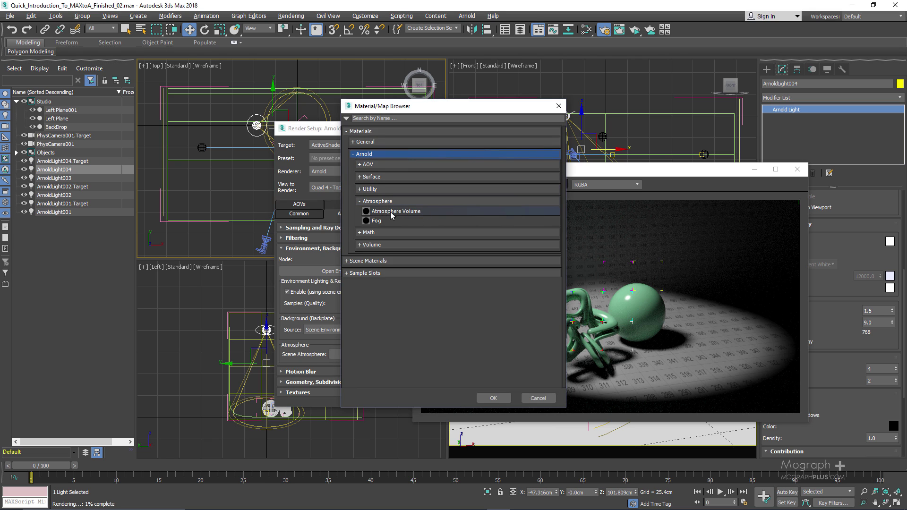
{"action": "double_click", "coordinate": [409, 213]}
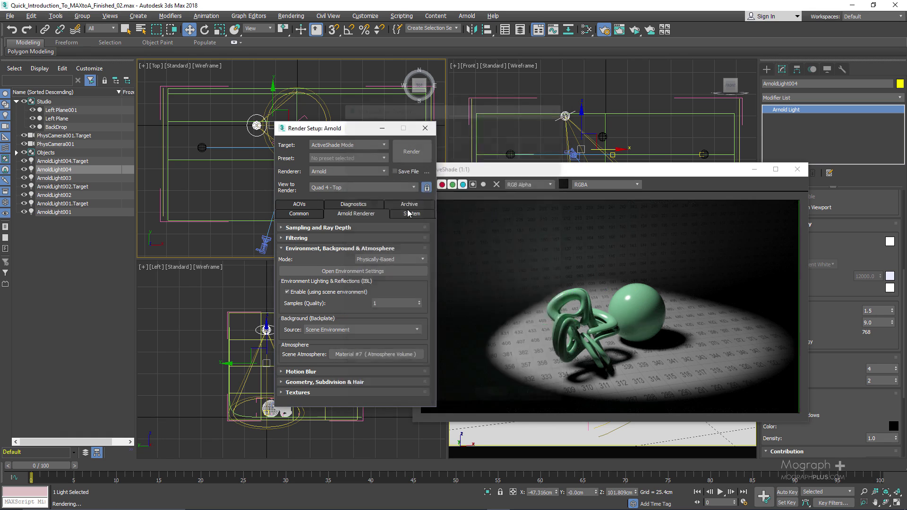
{"action": "left_click_drag", "start_coordinate": [604, 172], "coordinate": [663, 127]}
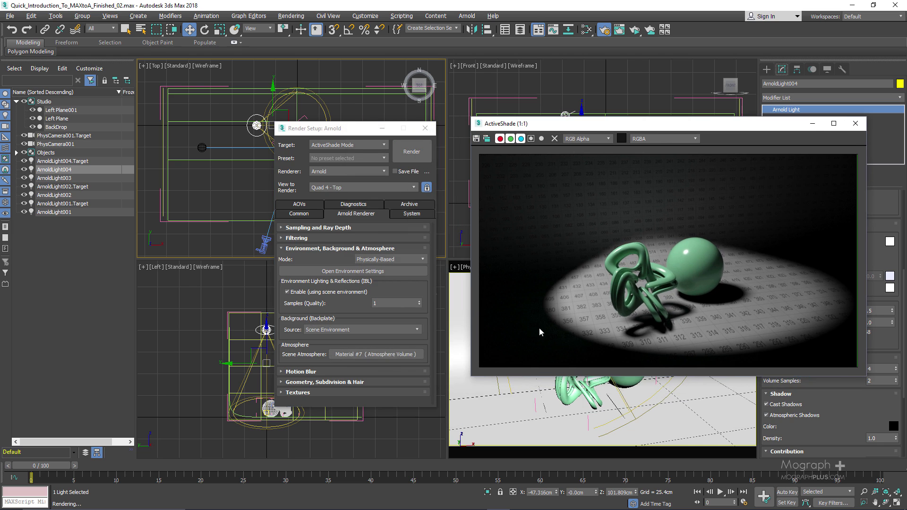
Place an instance of the scene's Atmosphere Volume material in the Slate Material Editor and show its parameters
{"action": "left_click", "coordinate": [370, 4]}
{"action": "key", "text": "m"}
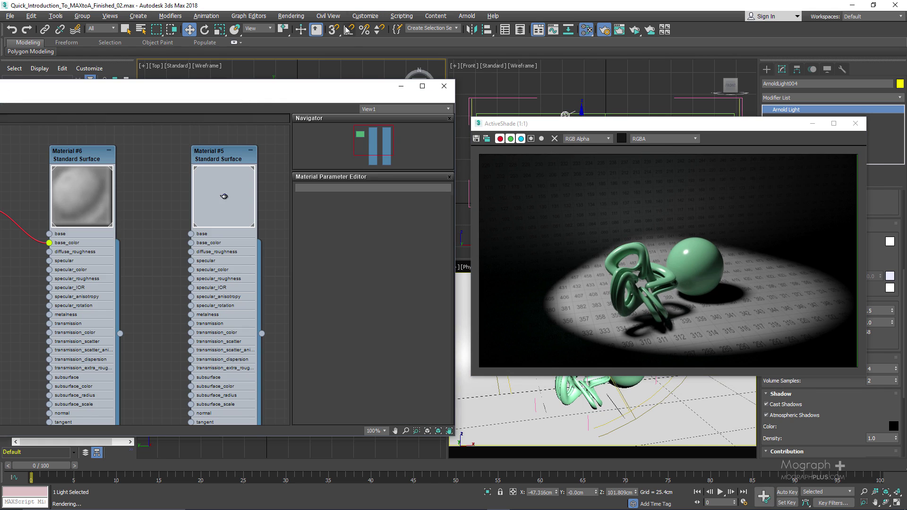
{"action": "middle_click_drag", "start_coordinate": [203, 125], "coordinate": [95, 129]}
{"action": "middle_click_drag", "start_coordinate": [212, 165], "coordinate": [77, 172]}
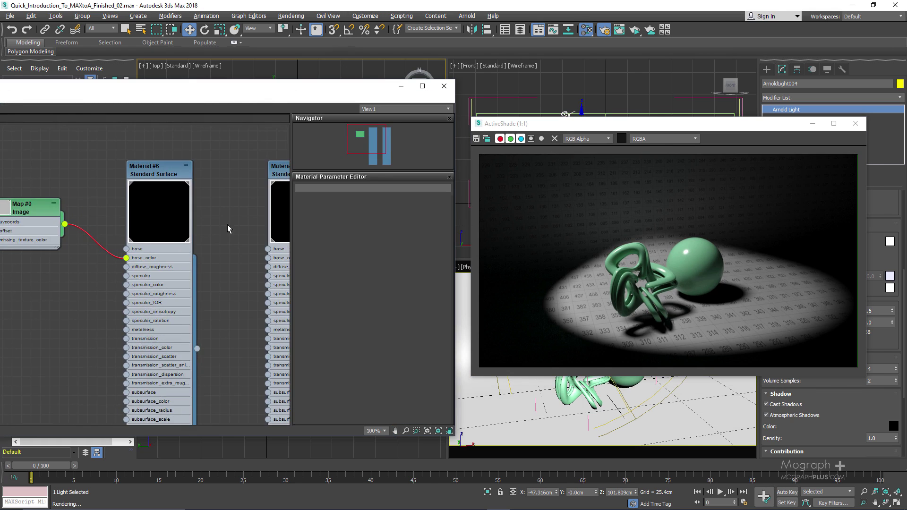
{"action": "middle_click_drag", "start_coordinate": [231, 228], "coordinate": [14, 220]}
{"action": "middle_click_drag", "start_coordinate": [142, 202], "coordinate": [129, 194]}
{"action": "left_click_drag", "start_coordinate": [335, 90], "coordinate": [157, 95]}
{"action": "left_click_drag", "start_coordinate": [315, 126], "coordinate": [361, 128]}
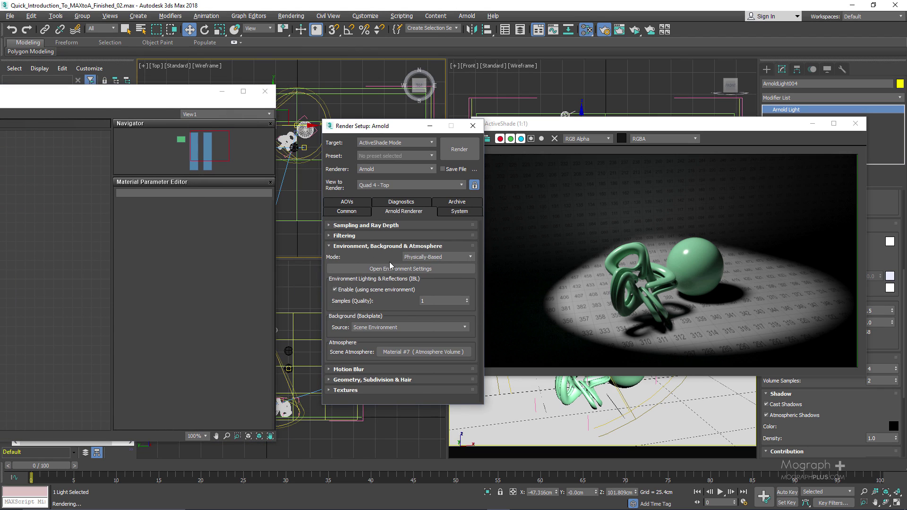
{"action": "left_click_drag", "start_coordinate": [417, 352], "coordinate": [47, 234]}
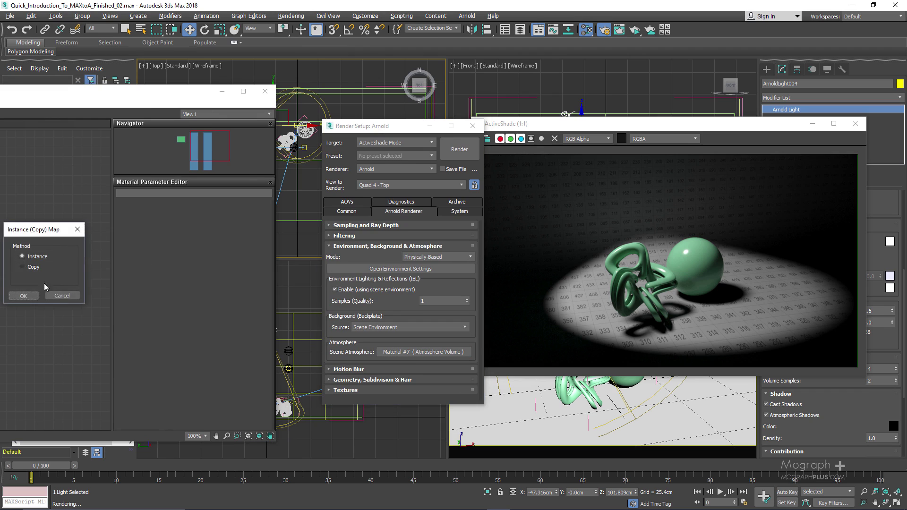
{"action": "left_click", "coordinate": [24, 296]}
{"action": "double_click", "coordinate": [29, 234]}
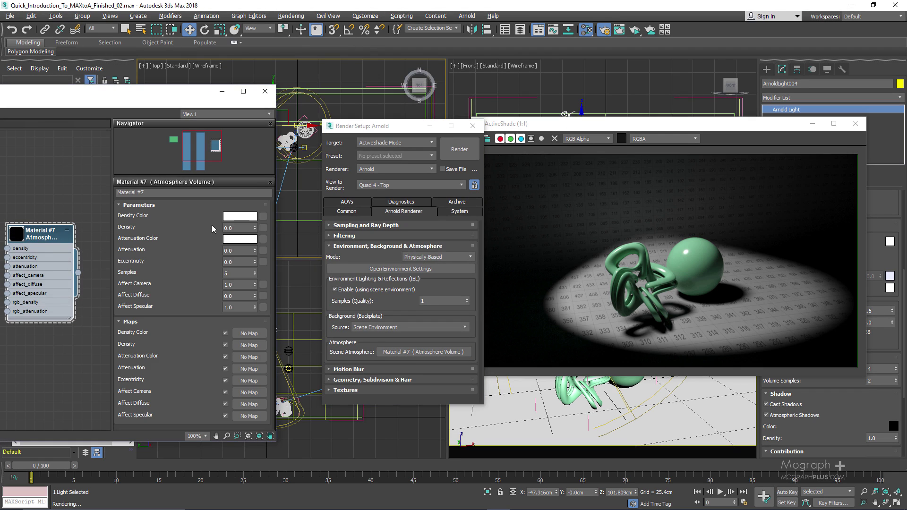
Try Atmosphere Volume densities of 0.2 and 0.1 in the ActiveShade preview
{"action": "left_click", "coordinate": [240, 228]}
{"action": "left_click", "coordinate": [620, 147]}
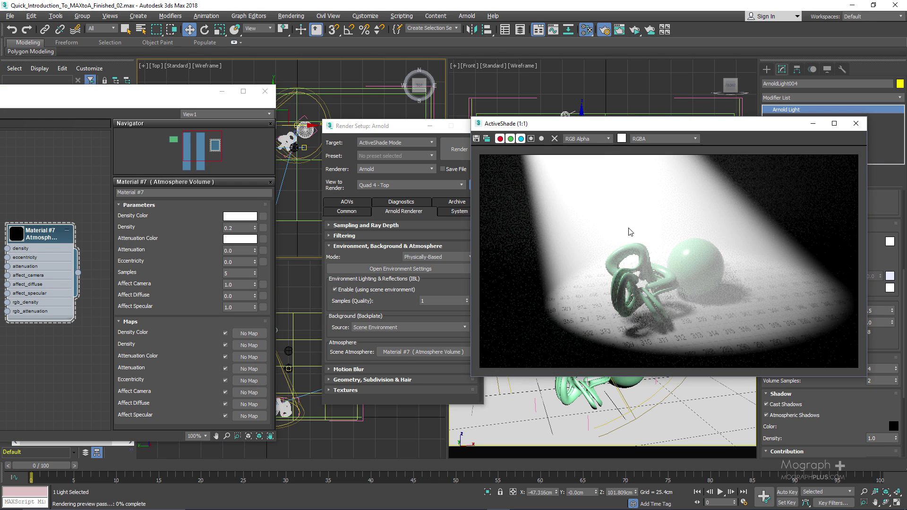
{"action": "left_click", "coordinate": [240, 228]}
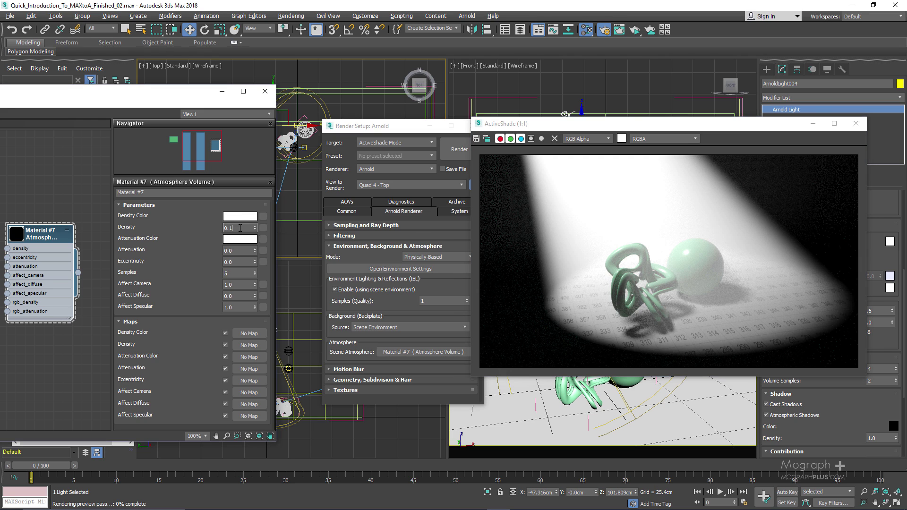
{"action": "key", "text": "Return"}
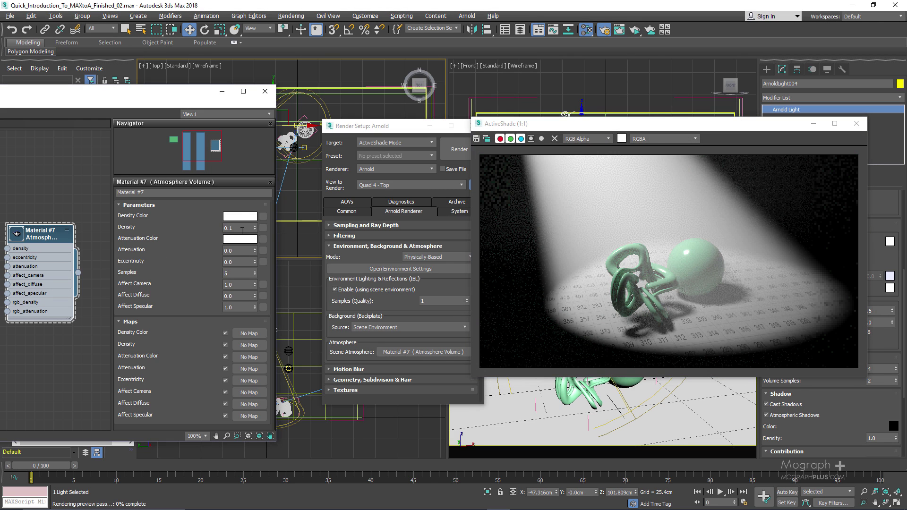
Set the density of the Atmosphere Volume material to 0.03 and check the light beam in ActiveShade
{"action": "left_click", "coordinate": [242, 228]}
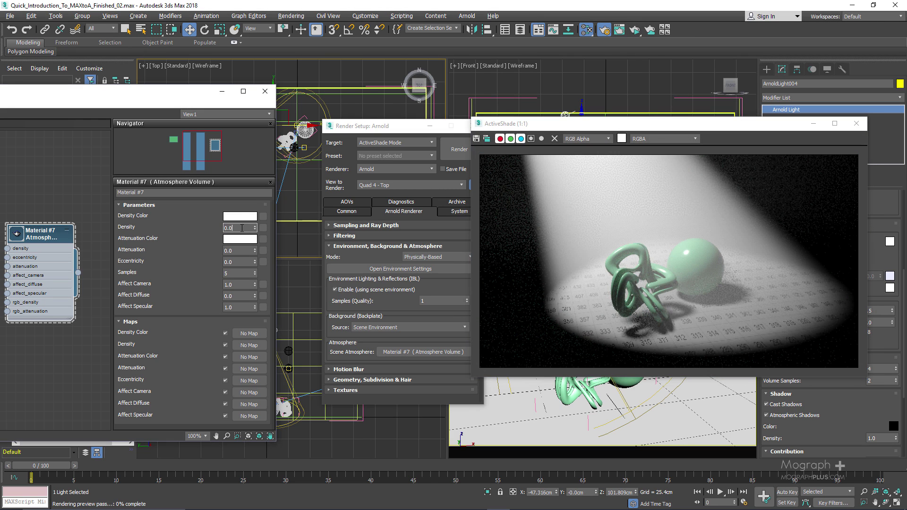
{"action": "type", "text": "3"}
{"action": "key", "text": "Return"}
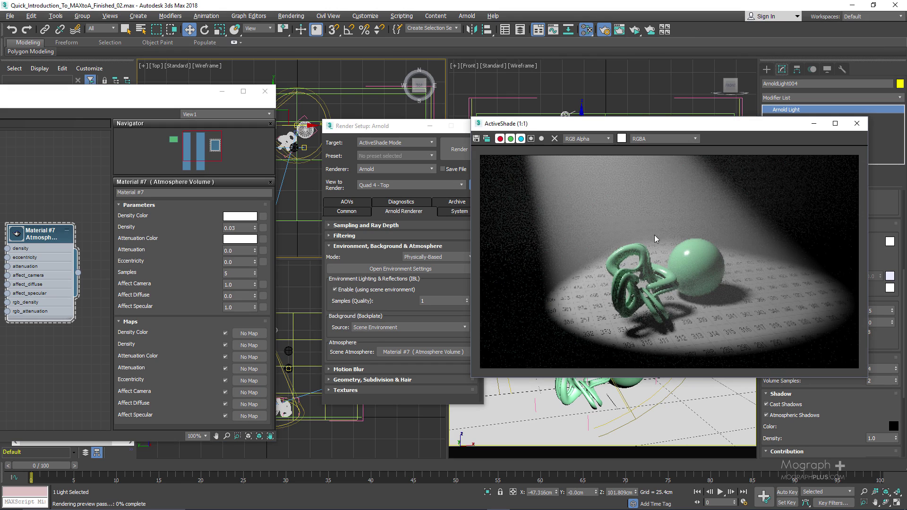
{"action": "left_click_drag", "start_coordinate": [756, 124], "coordinate": [598, 118]}
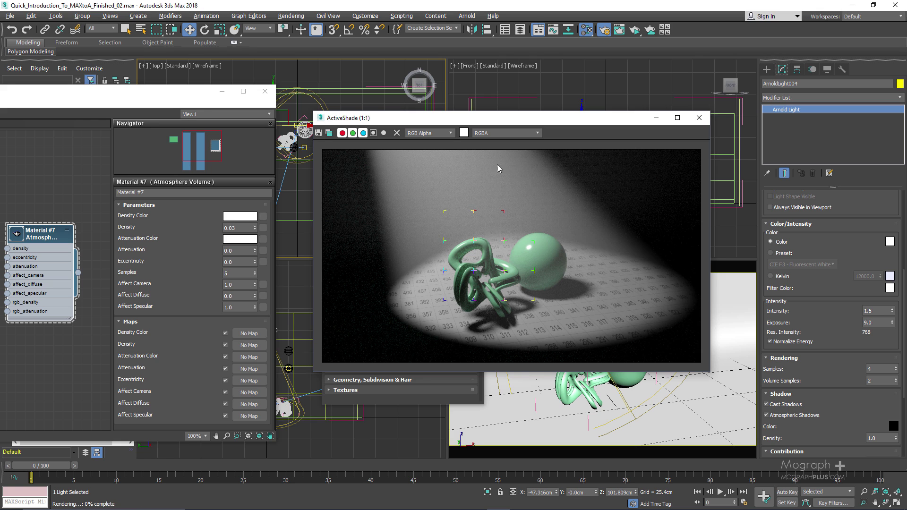
{"action": "left_click_drag", "start_coordinate": [585, 116], "coordinate": [546, 99]}
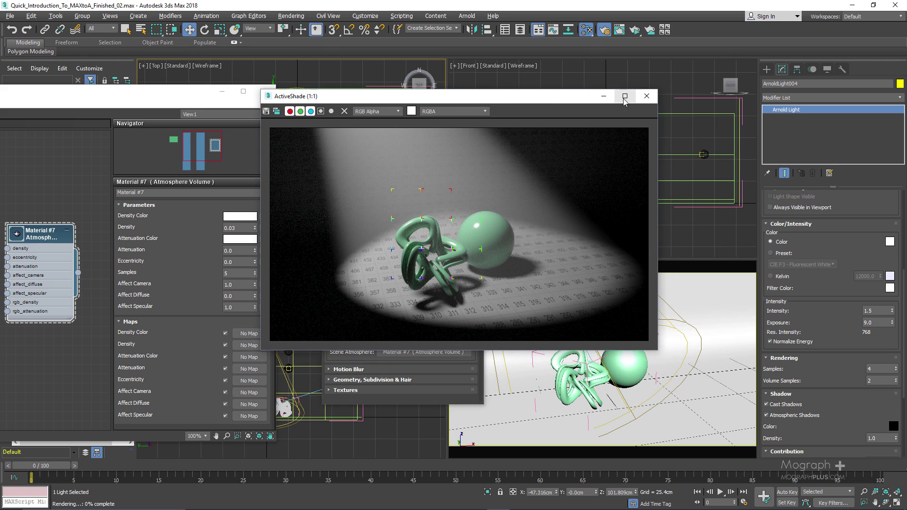
Close the ActiveShade and Render Setup windows
{"action": "left_click", "coordinate": [639, 100]}
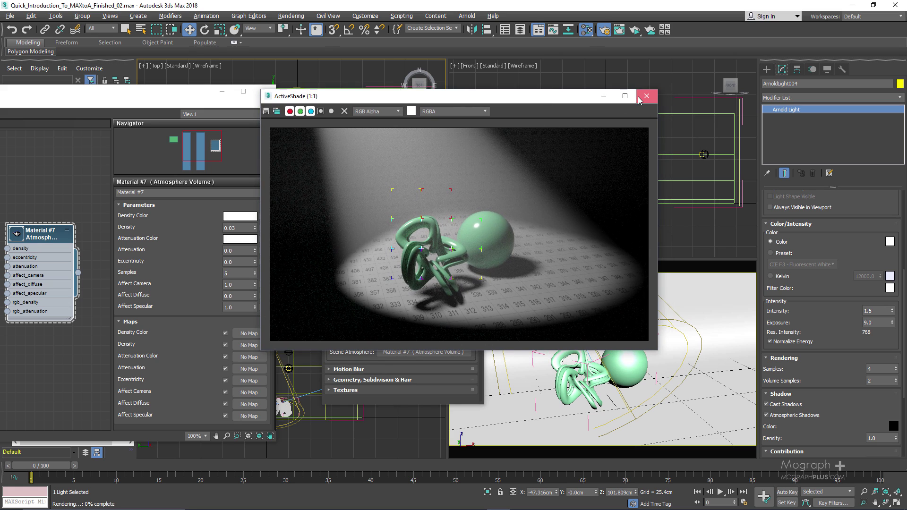
{"action": "left_click", "coordinate": [640, 97]}
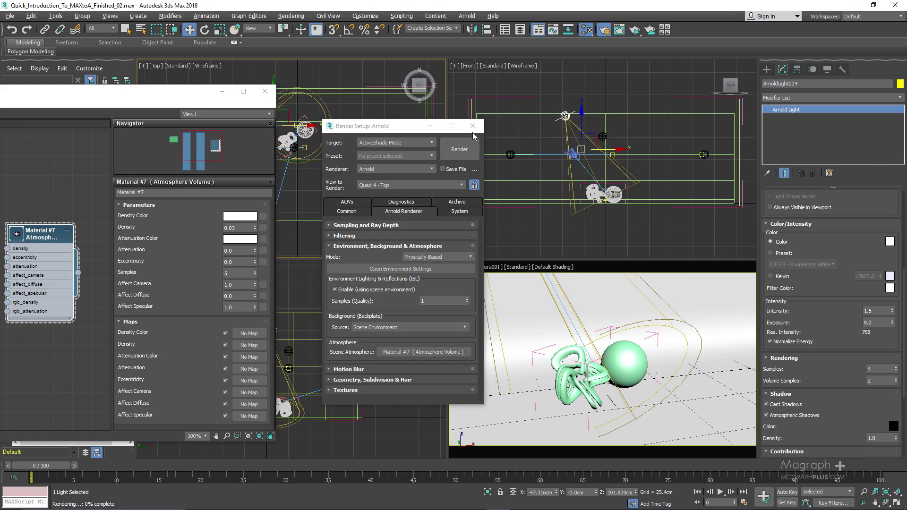
{"action": "left_click", "coordinate": [472, 126]}
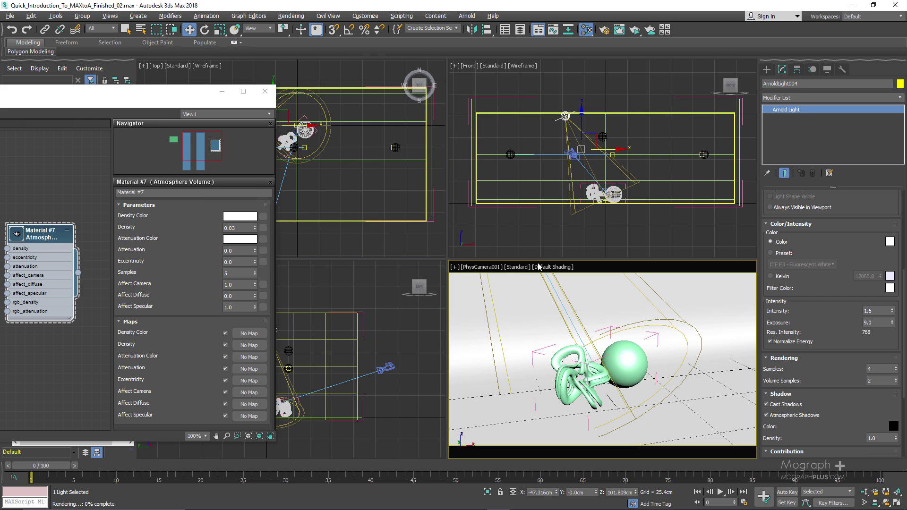
Add an Arnold Gobo Filter modifier to ArnoldLight004
{"action": "left_click_drag", "start_coordinate": [171, 96], "coordinate": [255, 98]}
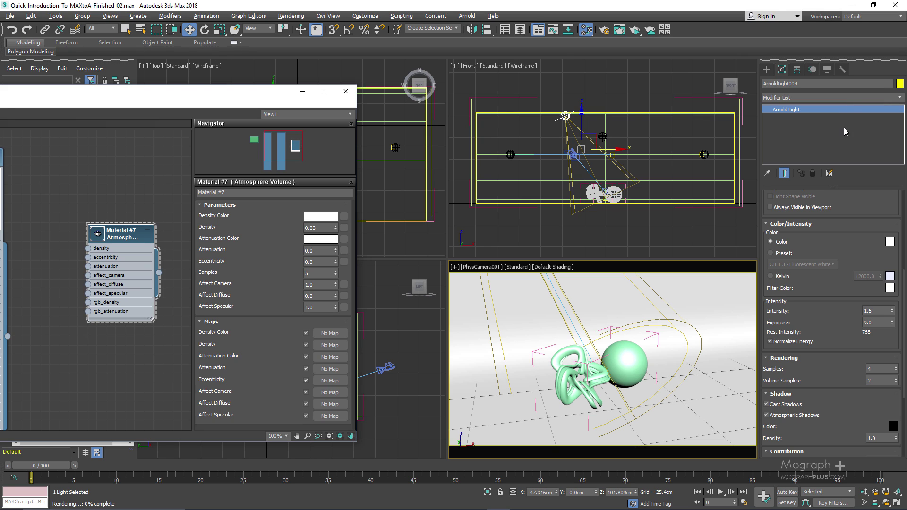
{"action": "left_click", "coordinate": [899, 98]}
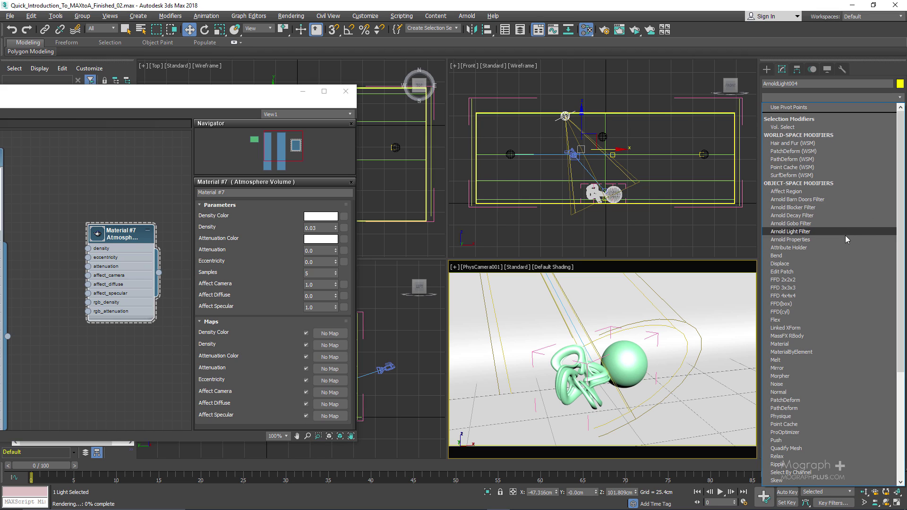
{"action": "left_click", "coordinate": [815, 225]}
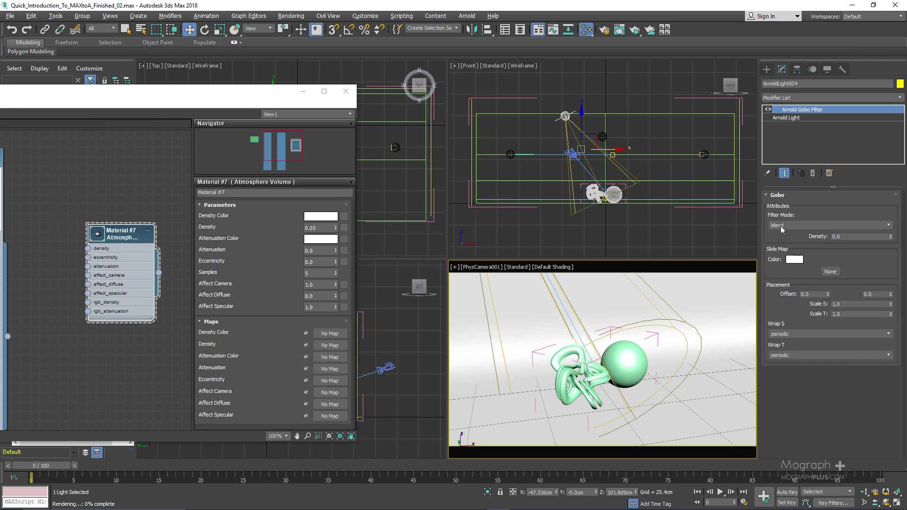
Create an Arnold Noise texture map beside the Atmosphere Volume node in the Slate Material Editor
{"action": "left_click_drag", "start_coordinate": [243, 98], "coordinate": [442, 98]}
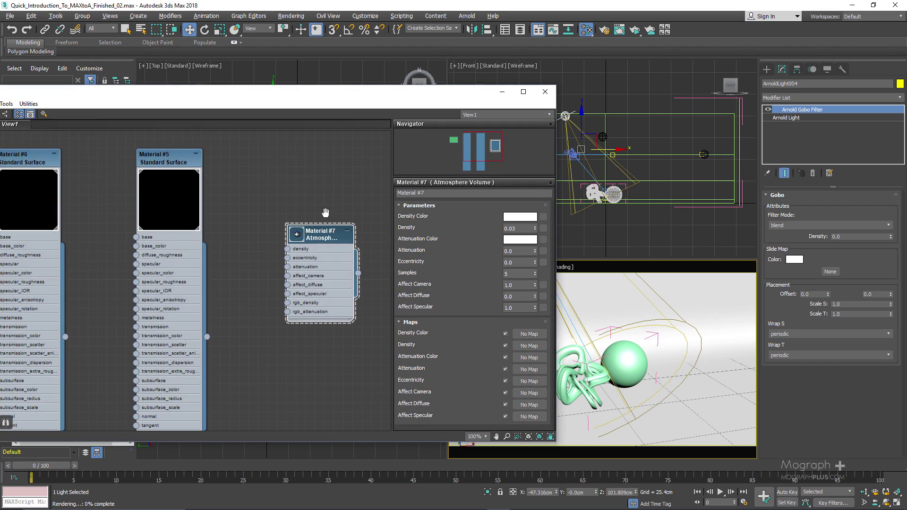
{"action": "middle_click_drag", "start_coordinate": [326, 213], "coordinate": [161, 208]}
{"action": "right_click", "coordinate": [233, 210]}
{"action": "mouse_move", "coordinate": [240, 220]}
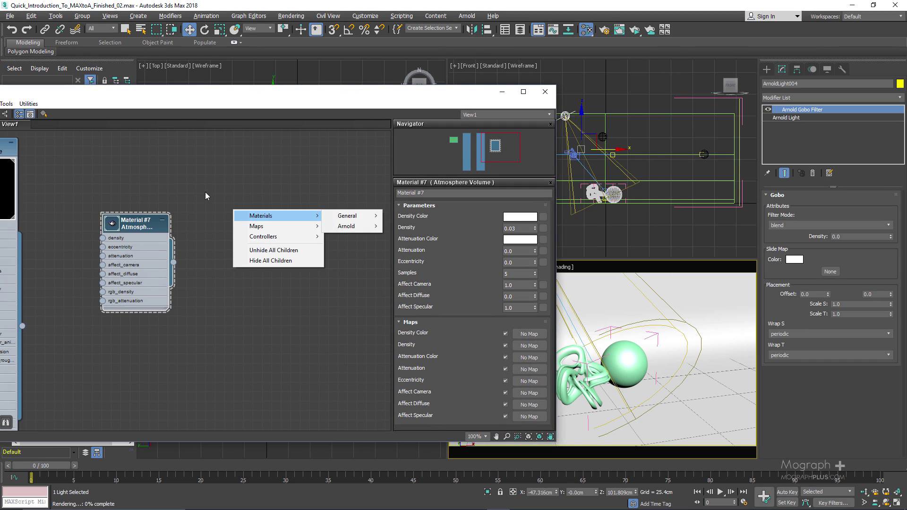
{"action": "mouse_move", "coordinate": [359, 237]}
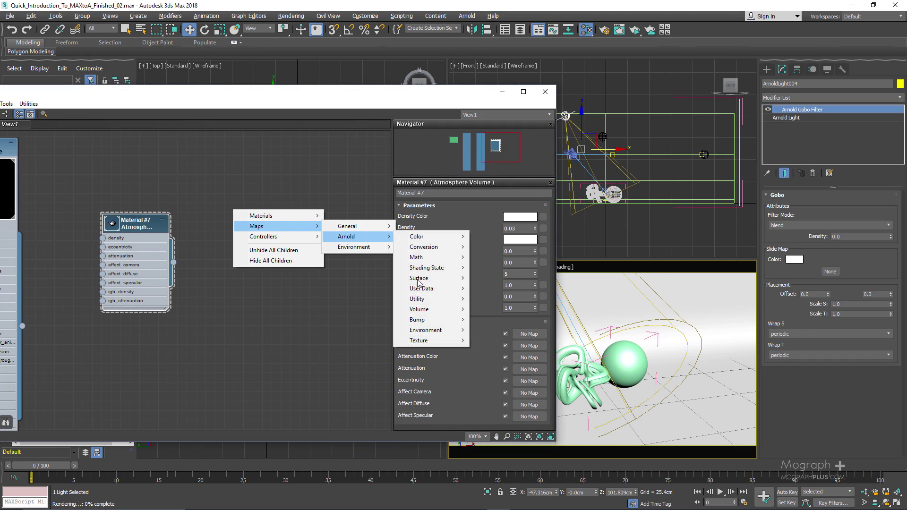
{"action": "mouse_move", "coordinate": [419, 340]}
{"action": "left_click", "coordinate": [508, 368]}
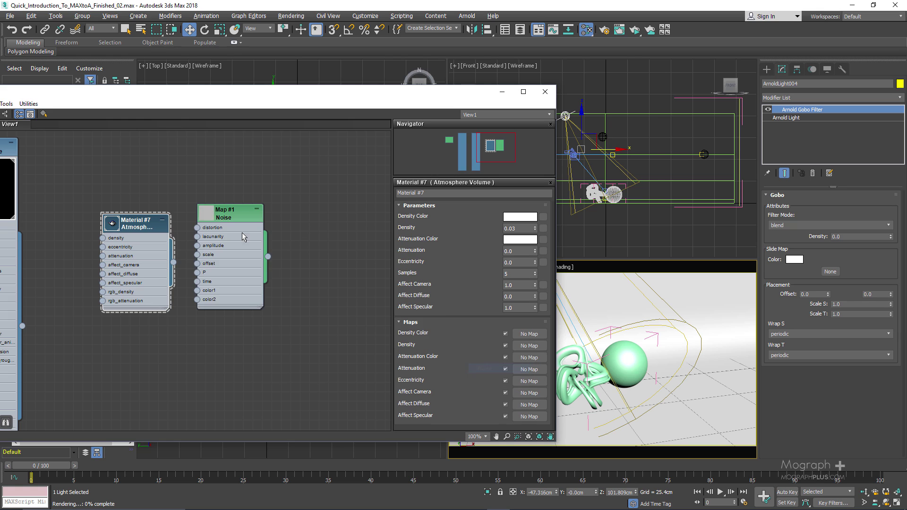
{"action": "left_click_drag", "start_coordinate": [242, 232], "coordinate": [270, 232]}
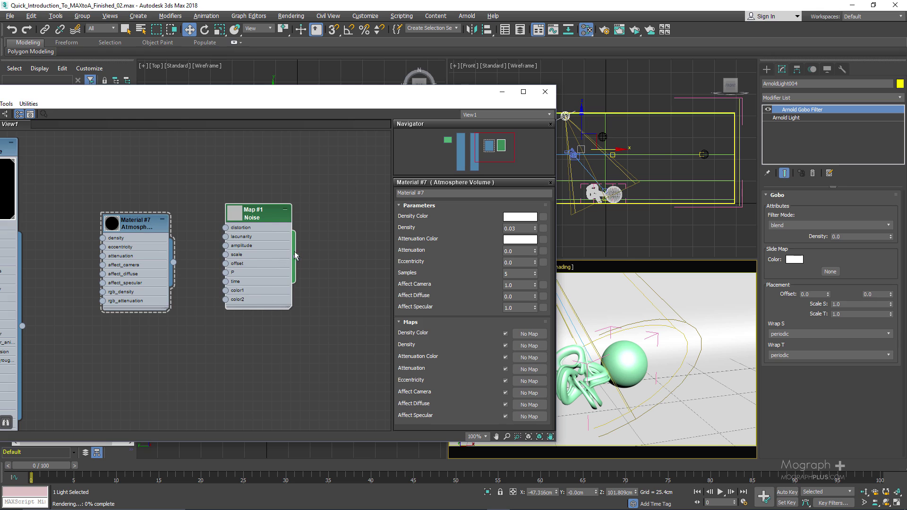
Assign the Noise map as an instance to the gobo filter's slide map and start ActiveShade for the camera view
{"action": "left_click_drag", "start_coordinate": [297, 256], "coordinate": [830, 272]}
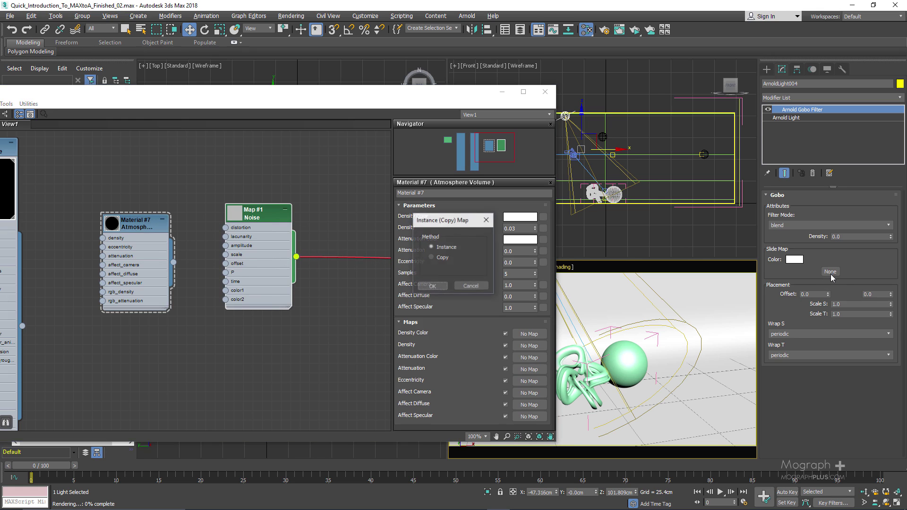
{"action": "left_click", "coordinate": [432, 286]}
{"action": "right_click", "coordinate": [668, 302]}
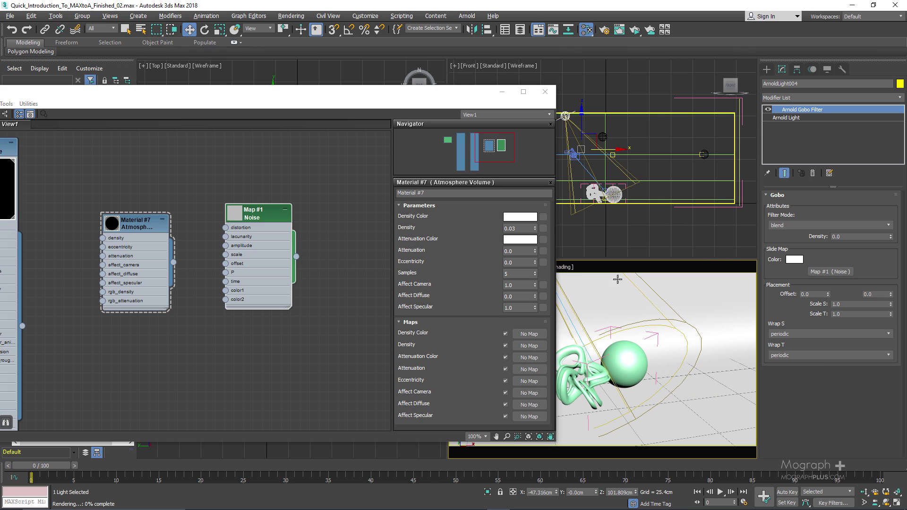
{"action": "left_click", "coordinate": [634, 29]}
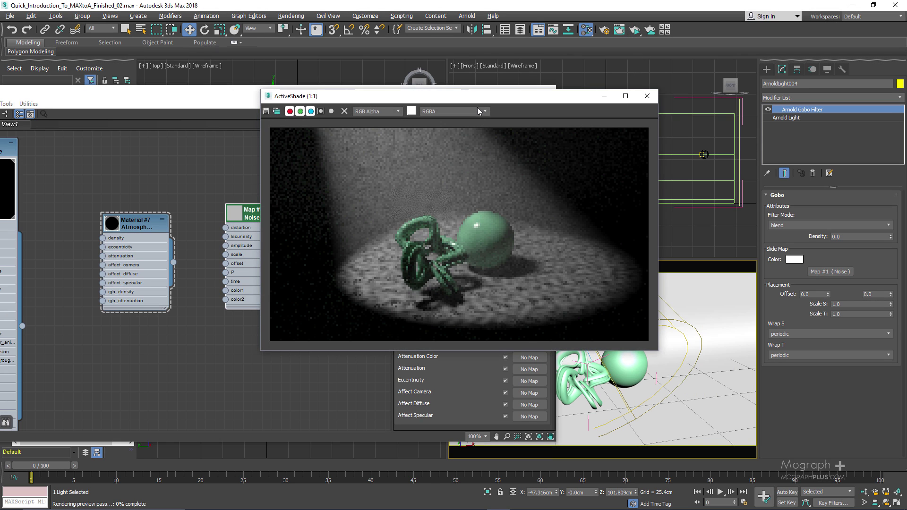
{"action": "left_click_drag", "start_coordinate": [477, 97], "coordinate": [665, 104]}
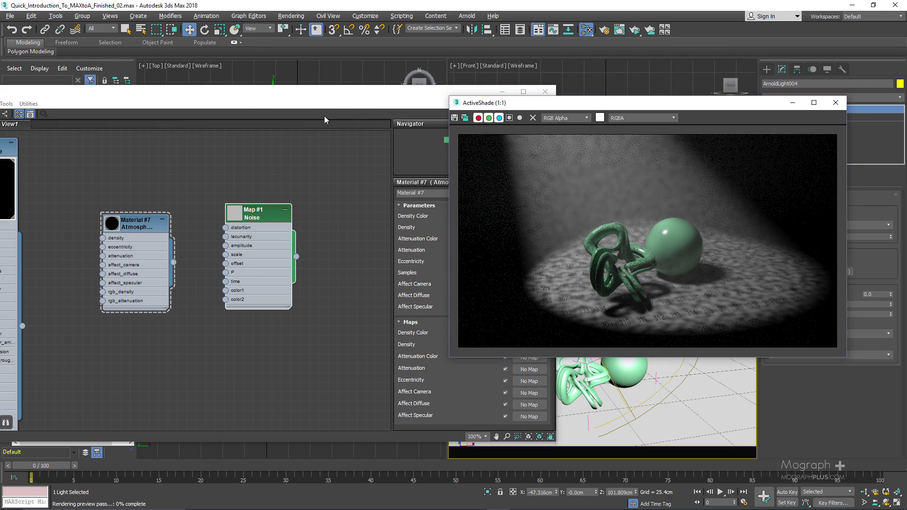
Set all three scale values of the Noise map to 0.5
{"action": "left_click_drag", "start_coordinate": [362, 92], "coordinate": [237, 100]}
{"action": "left_click_drag", "start_coordinate": [122, 219], "coordinate": [167, 212]}
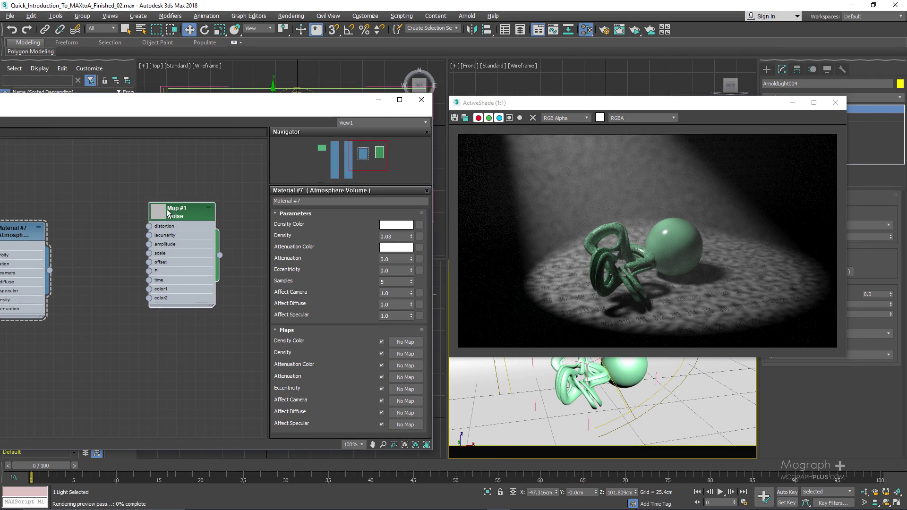
{"action": "double_click", "coordinate": [189, 208]}
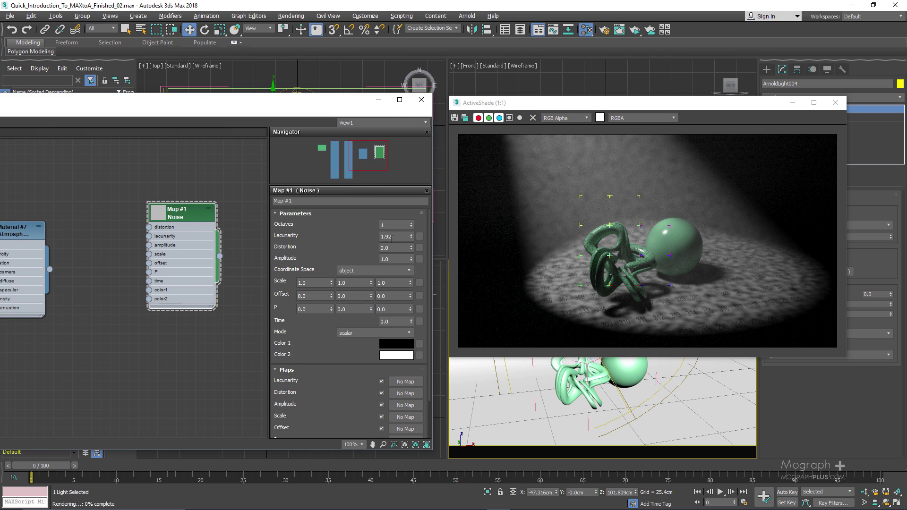
{"action": "left_click", "coordinate": [397, 239]}
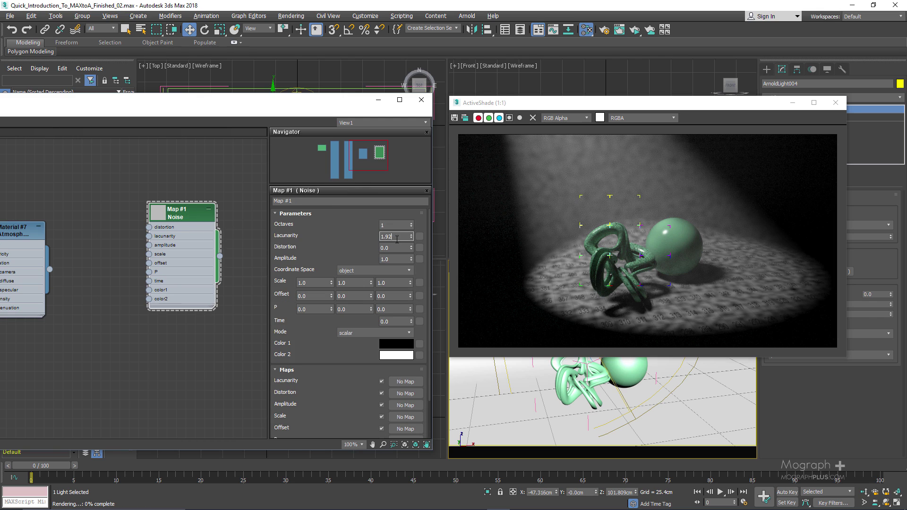
{"action": "left_click", "coordinate": [315, 282]}
{"action": "type", "text": ".5"}
{"action": "left_click", "coordinate": [354, 282]}
{"action": "type", "text": ".5"}
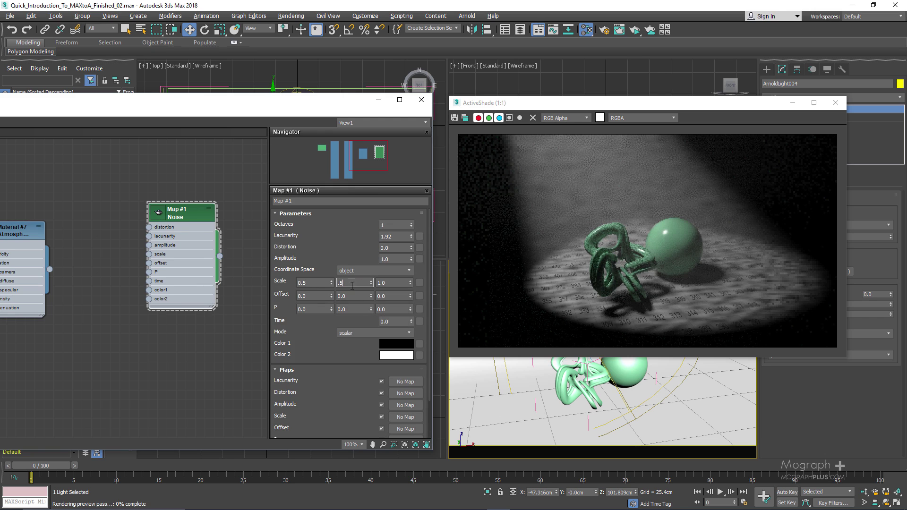
{"action": "left_click", "coordinate": [396, 282]}
{"action": "type", "text": ".5"}
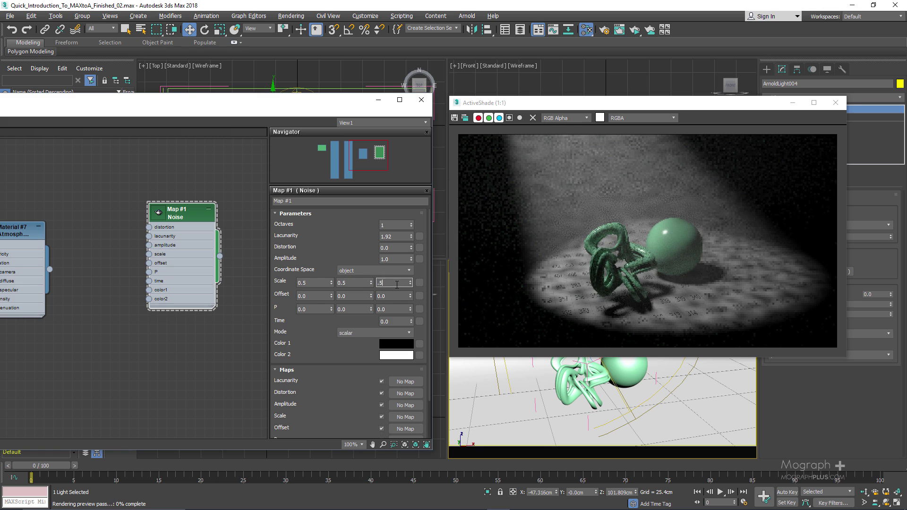
{"action": "key", "text": "Return"}
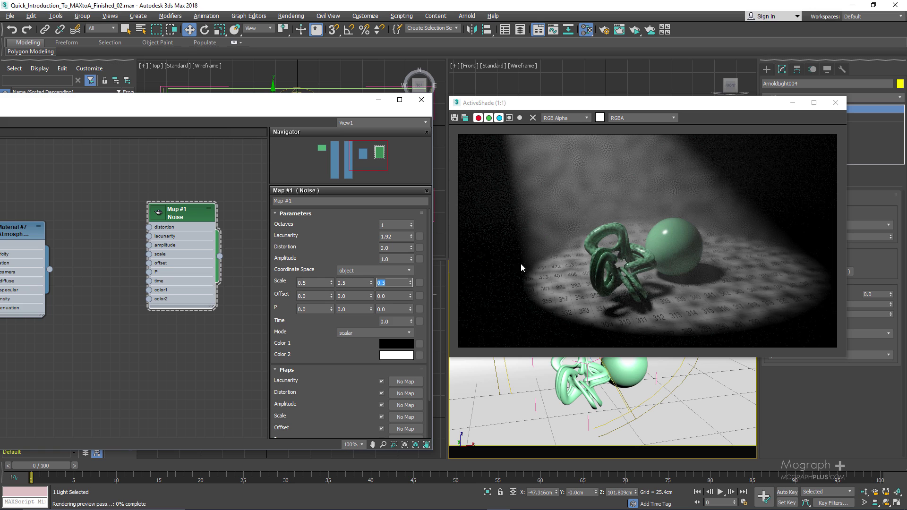
Switch to the web browser and look through the featured tutorial slides on the mographplus.com home page
{"action": "scroll", "coordinate": [618, 244], "scroll_direction": "up", "scroll_amount": 2}
{"action": "scroll", "coordinate": [618, 244], "scroll_direction": "down", "scroll_amount": 2}
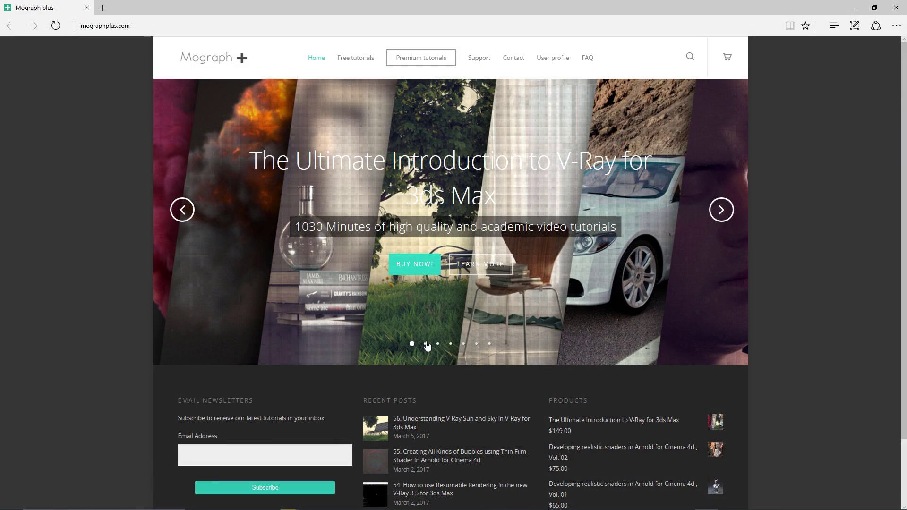
{"action": "left_click", "coordinate": [426, 345]}
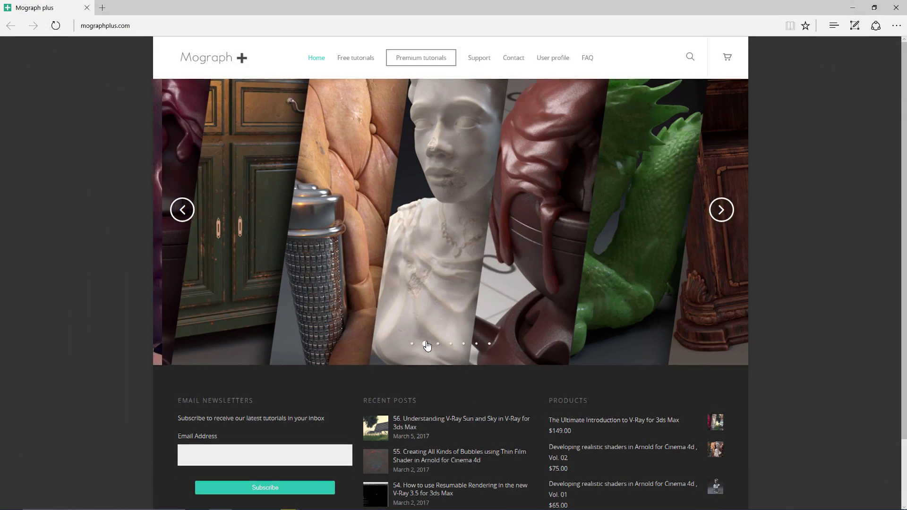
{"action": "left_click", "coordinate": [438, 344]}
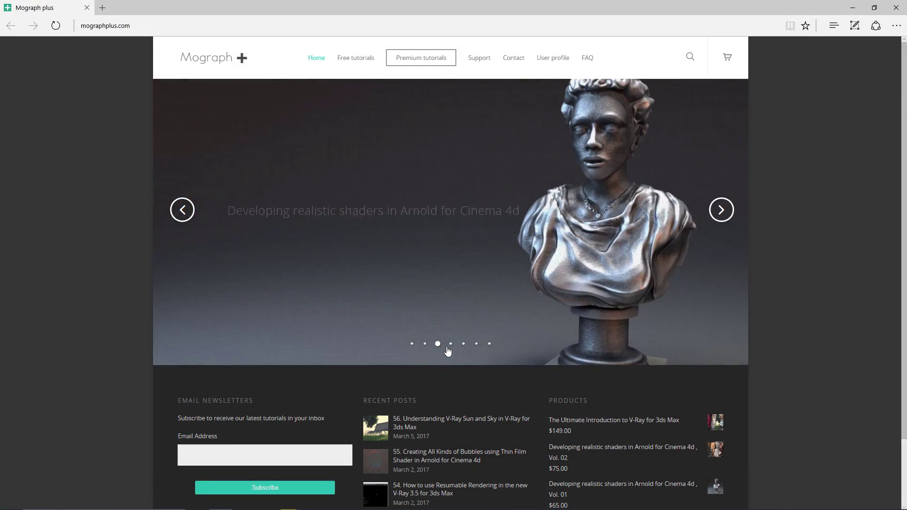
{"action": "left_click", "coordinate": [453, 346]}
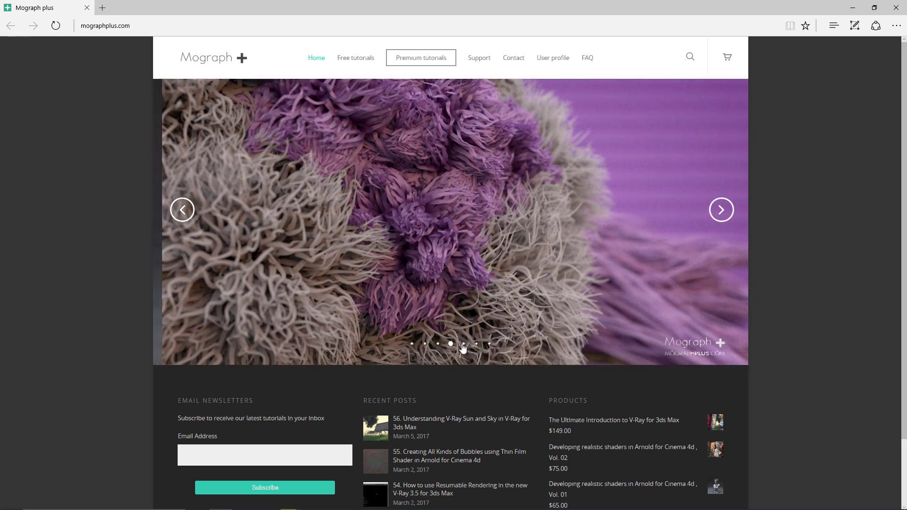
{"action": "left_click", "coordinate": [463, 344]}
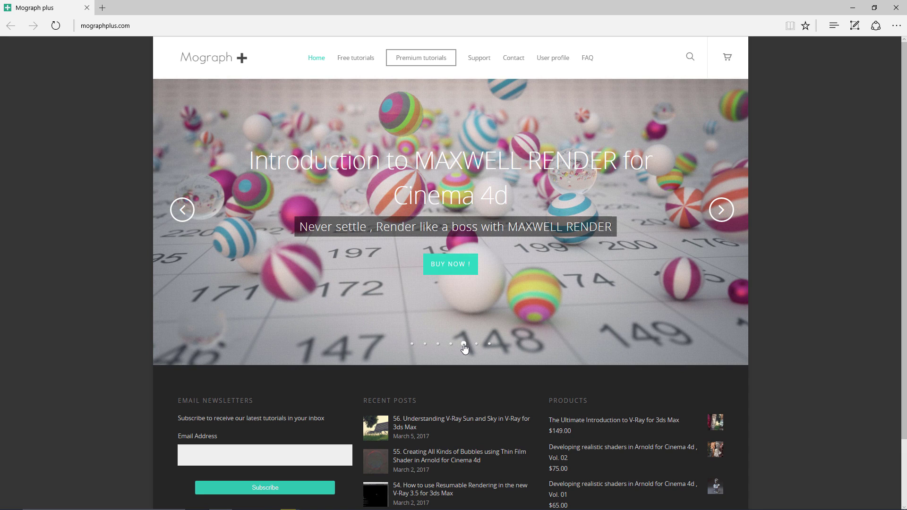
{"action": "left_click", "coordinate": [477, 344]}
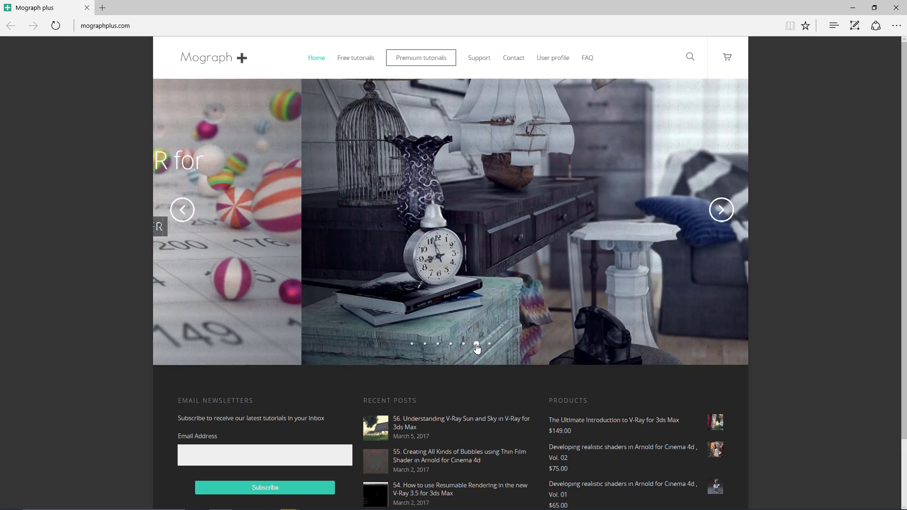